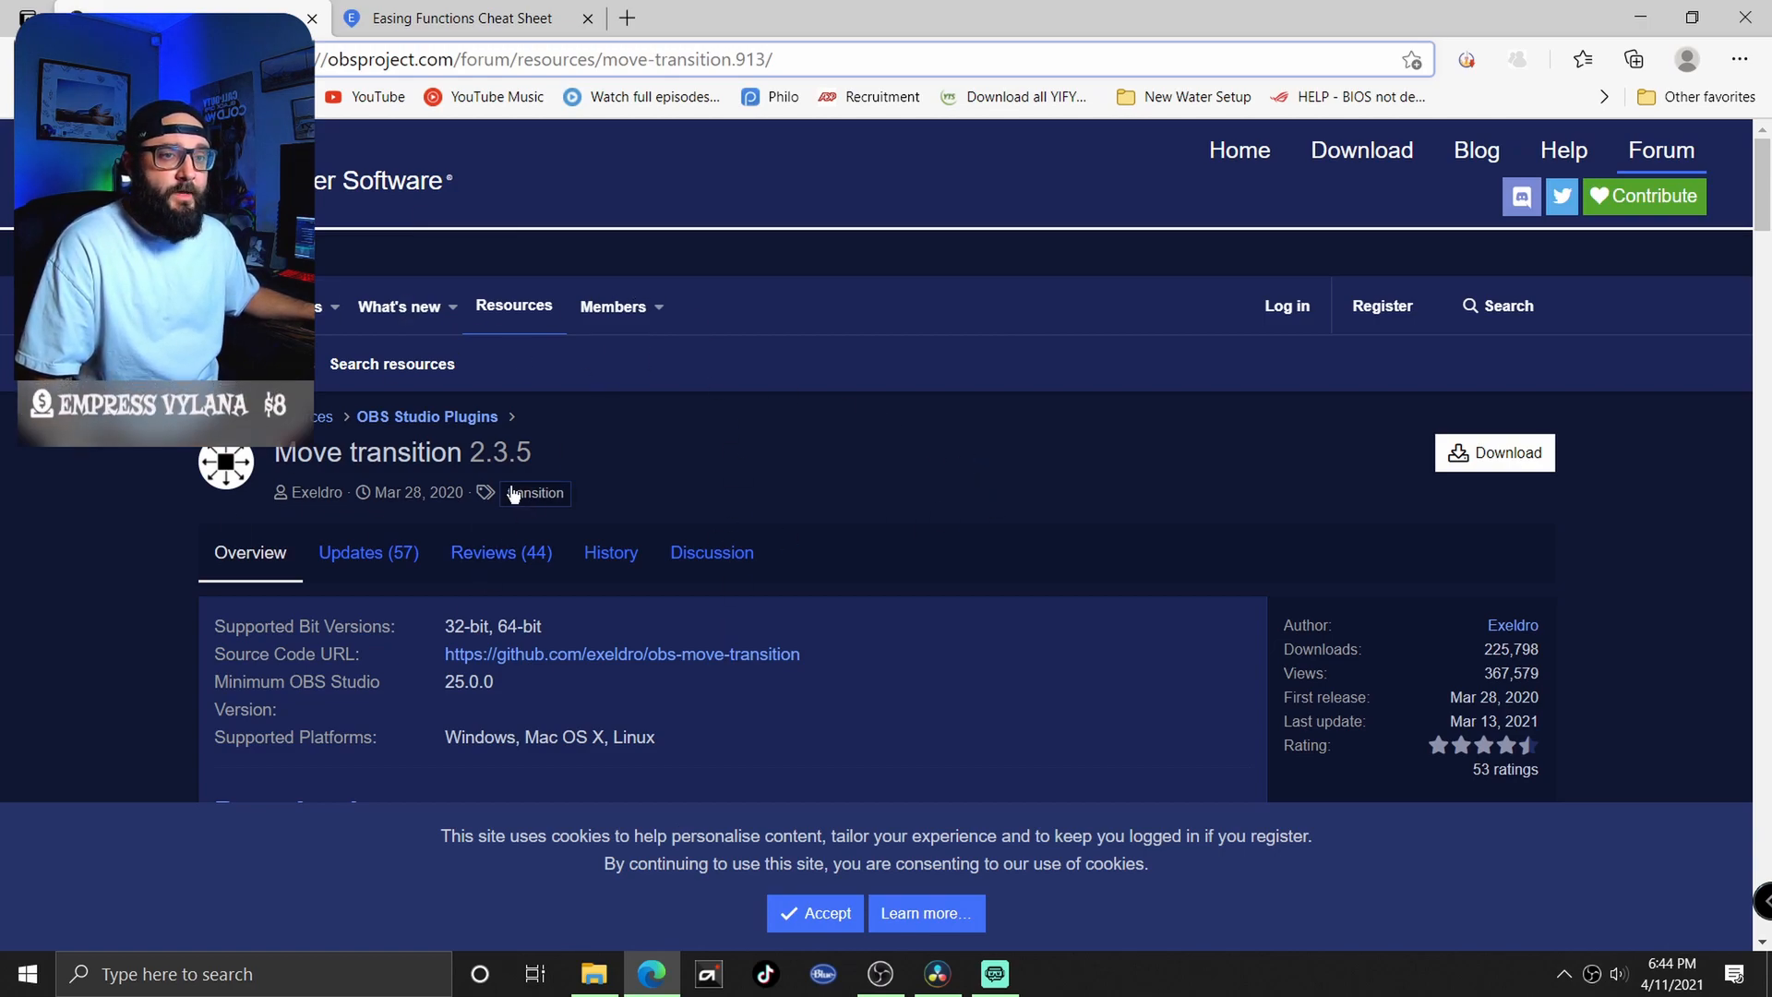
- Review the Move transition plugin page and download the move-transition-2.3.5-windows.zip file
scroll(373, 469, "down", 4)
scroll(369, 480, "up", 3)
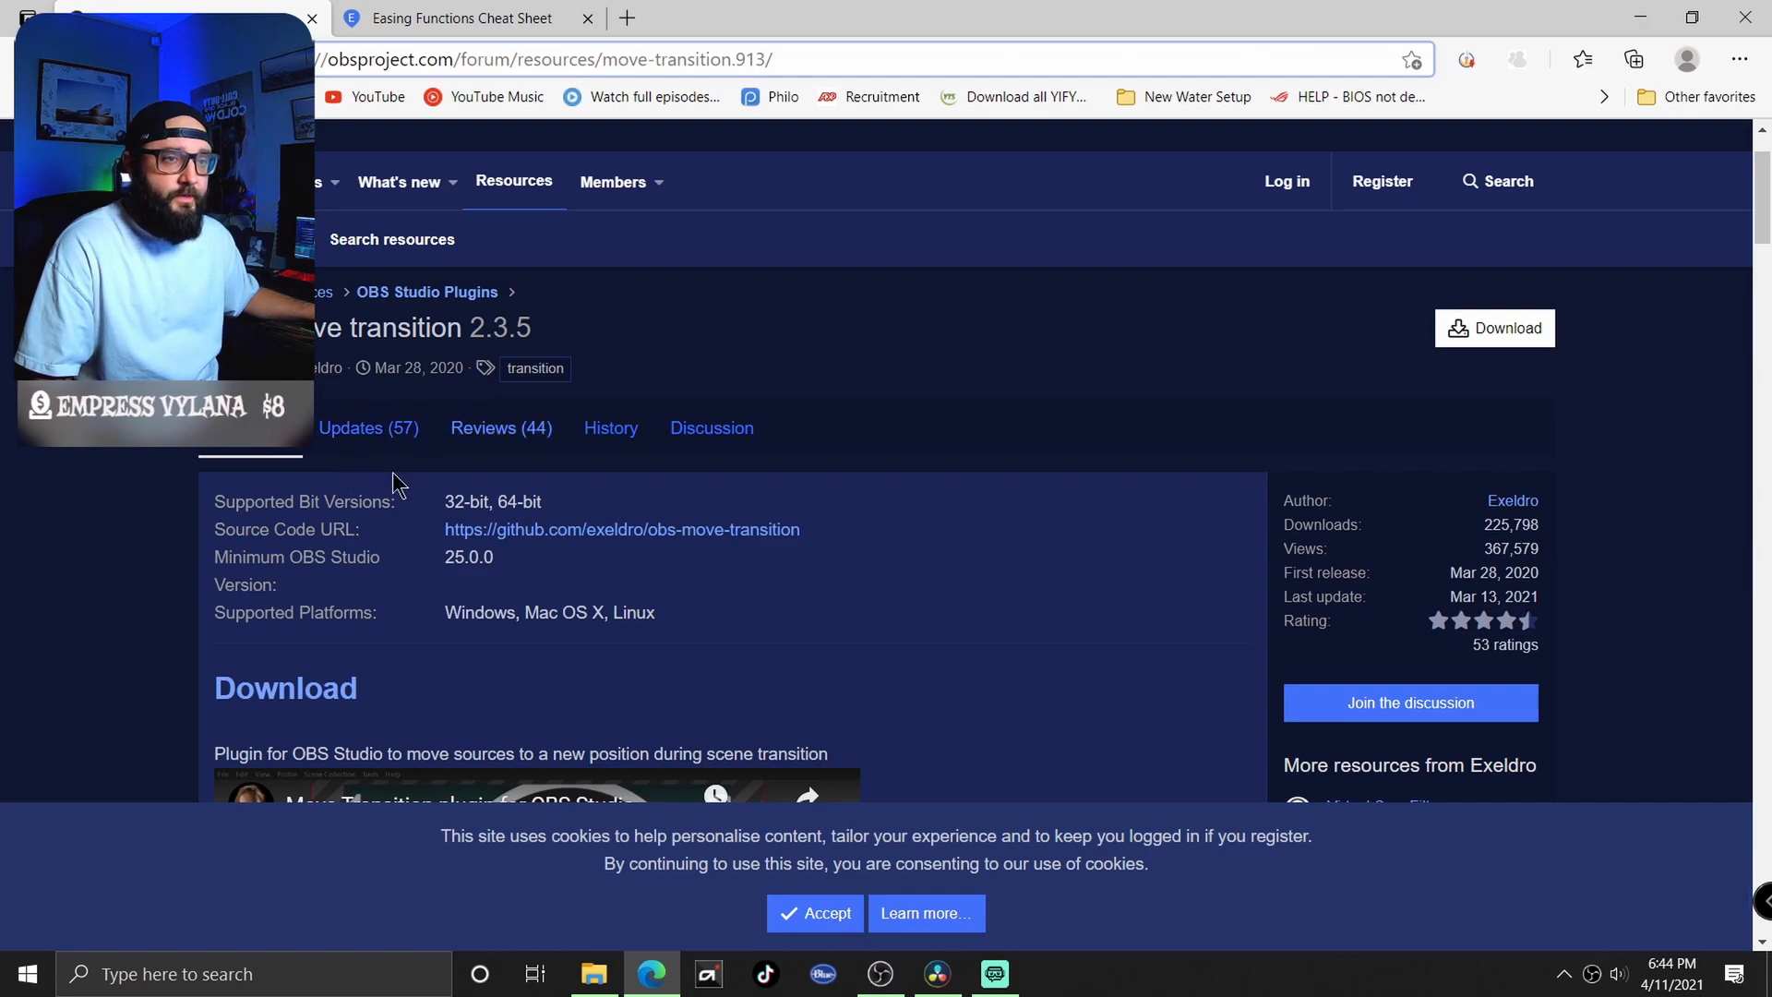
scroll(407, 458, "down", 5)
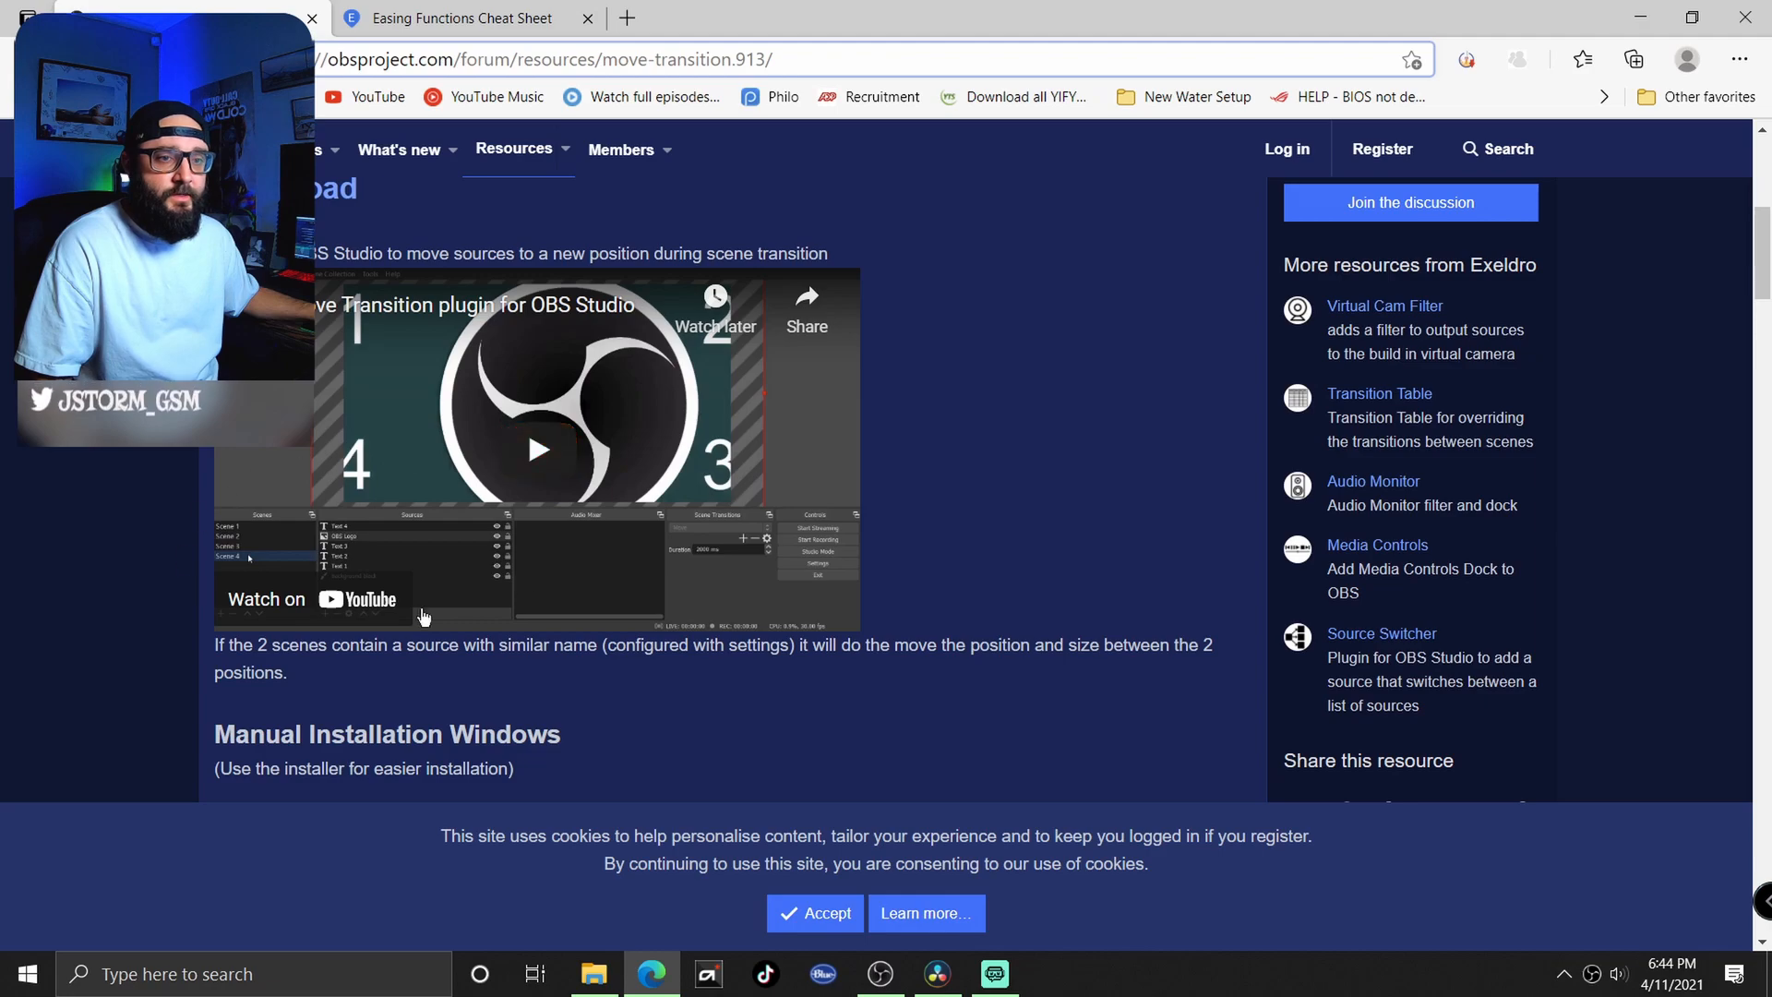
scroll(434, 524, "down", 3)
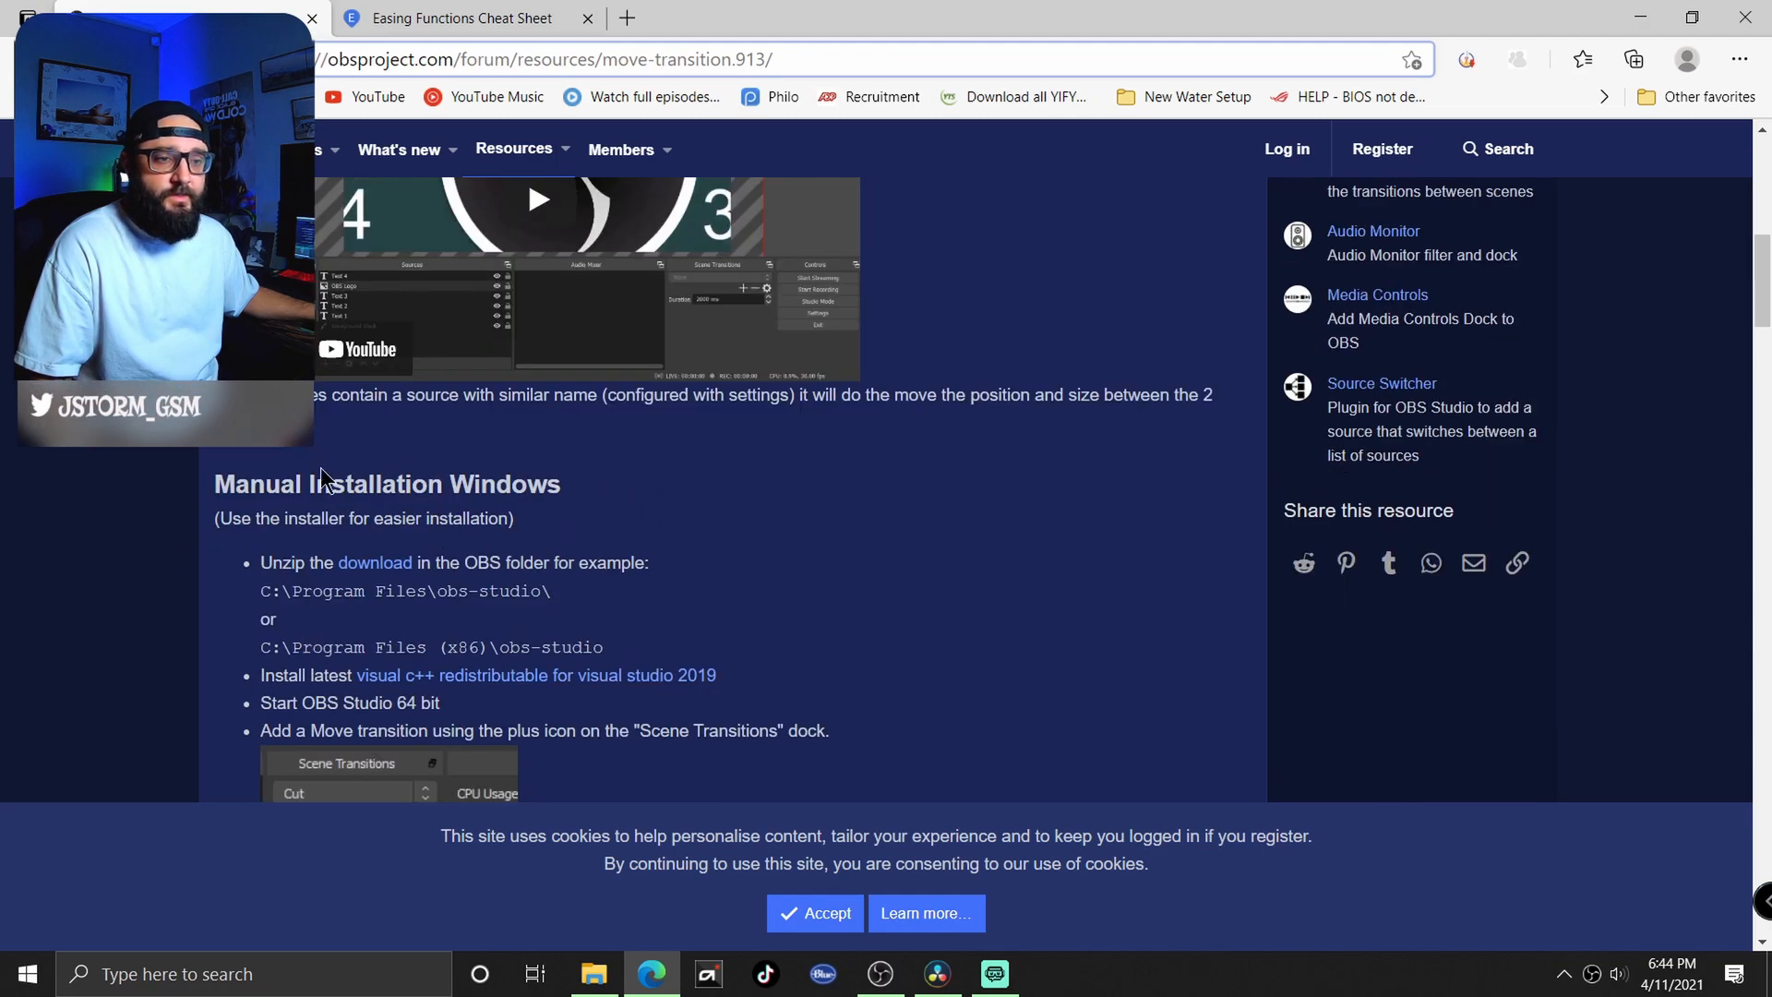
scroll(551, 710, "down", 1)
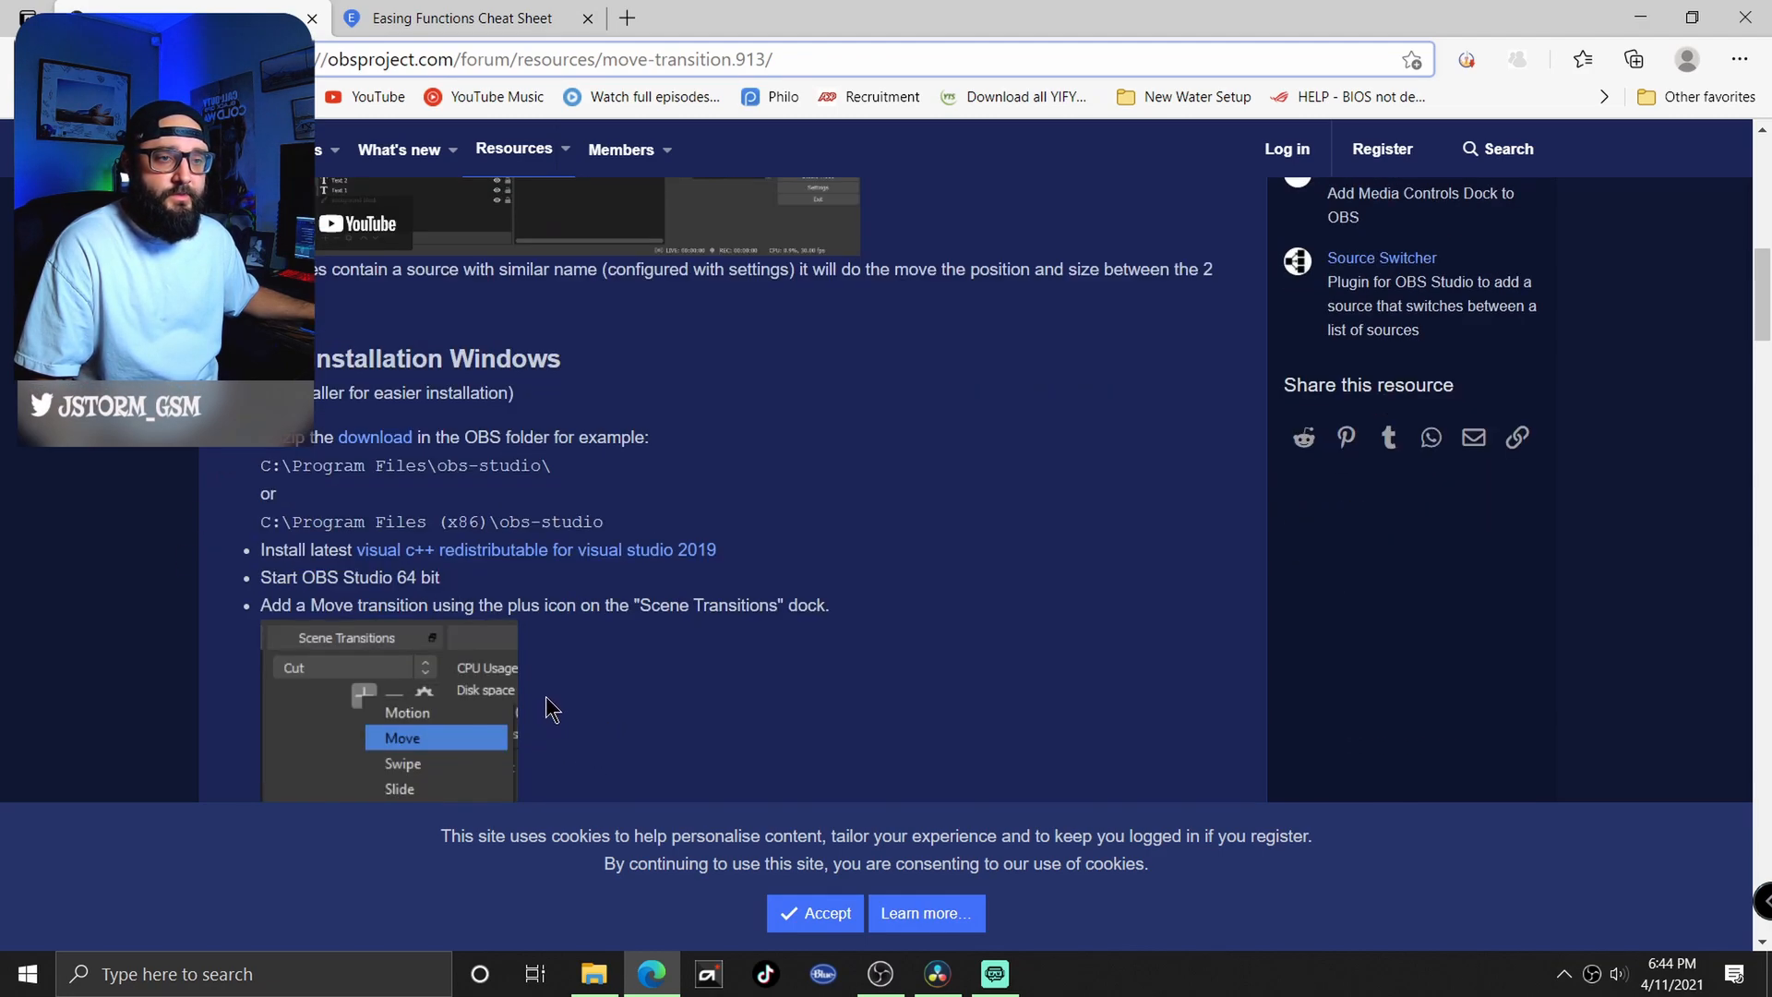
scroll(646, 581, "up", 8)
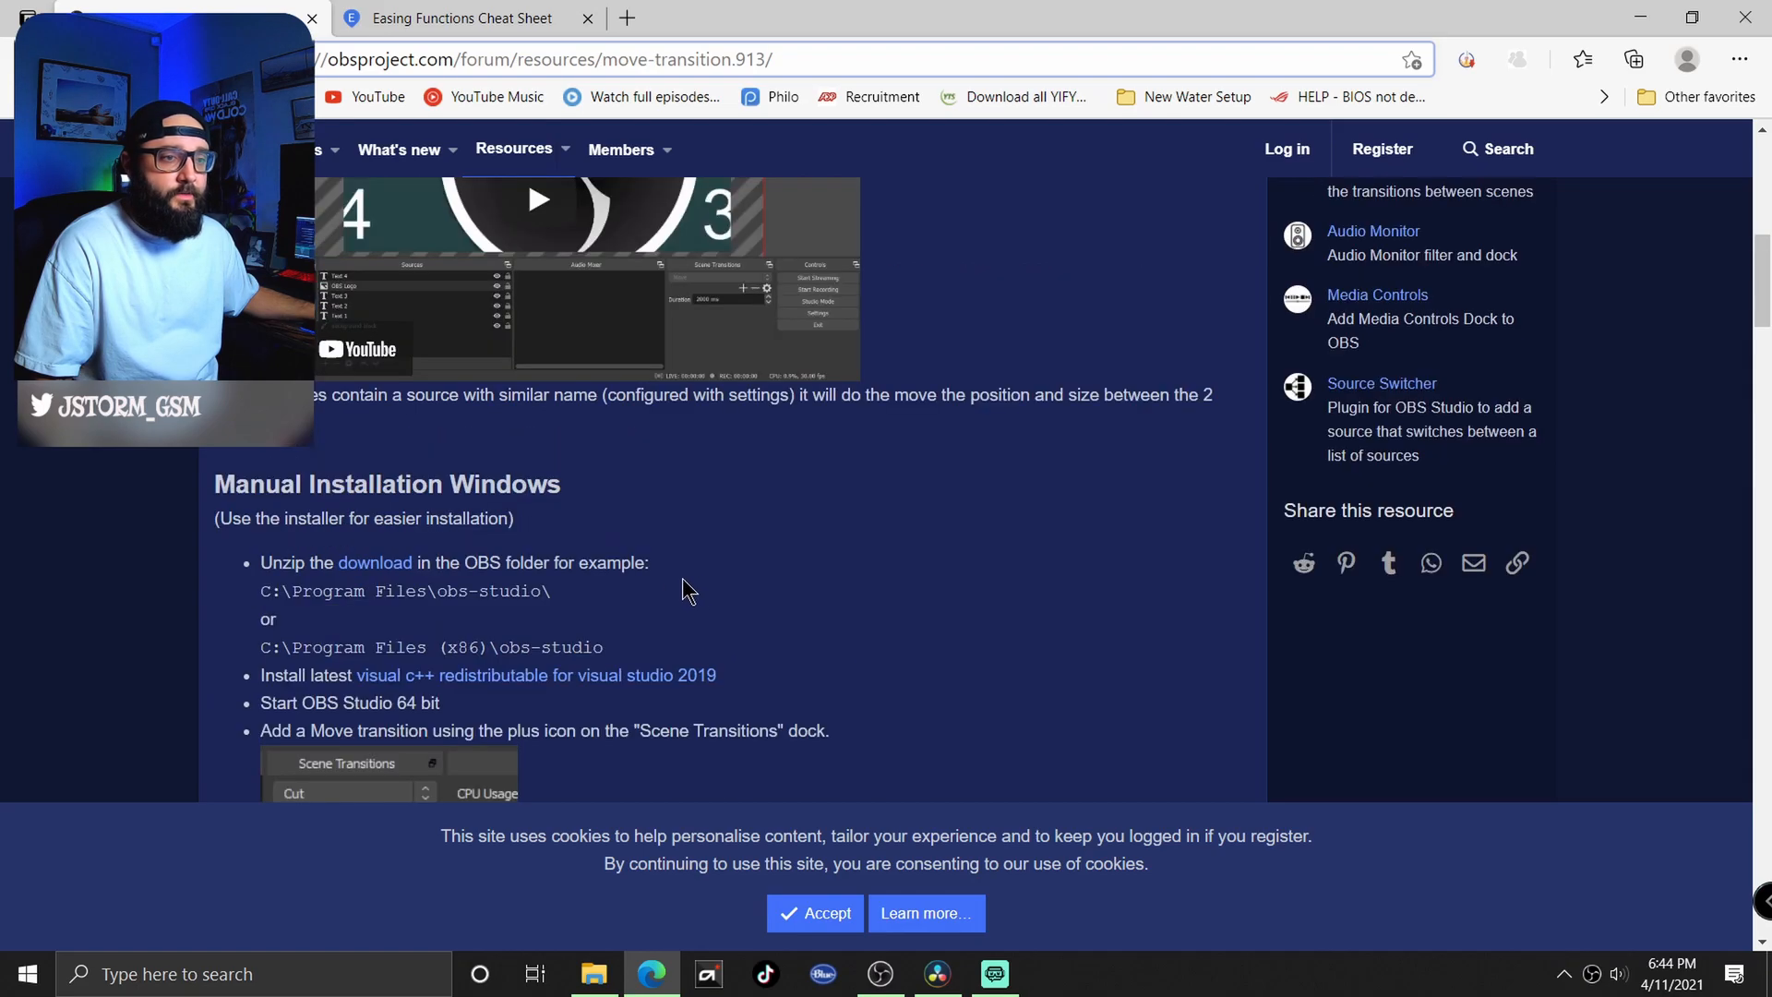
left_click(1483, 212)
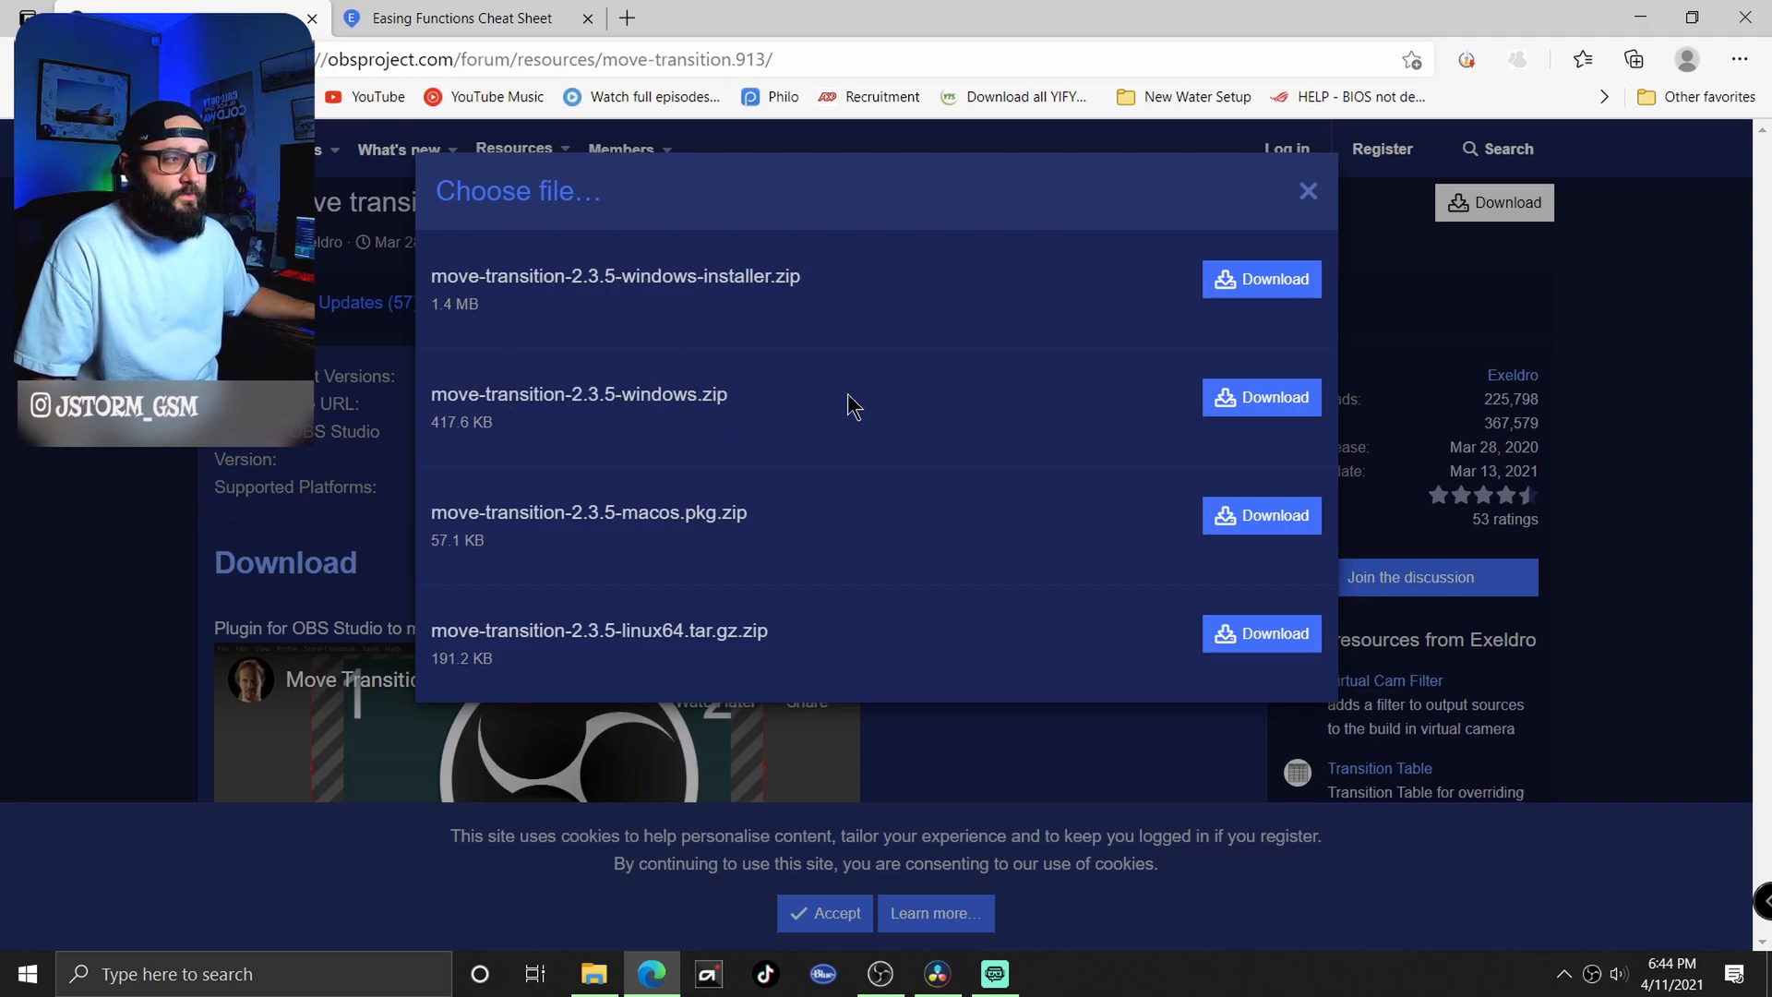
left_click(1262, 398)
- Switch to File Explorer and open the move-transition-2.3.5-windows (2) archive in the Downloads folder
key("super+e")
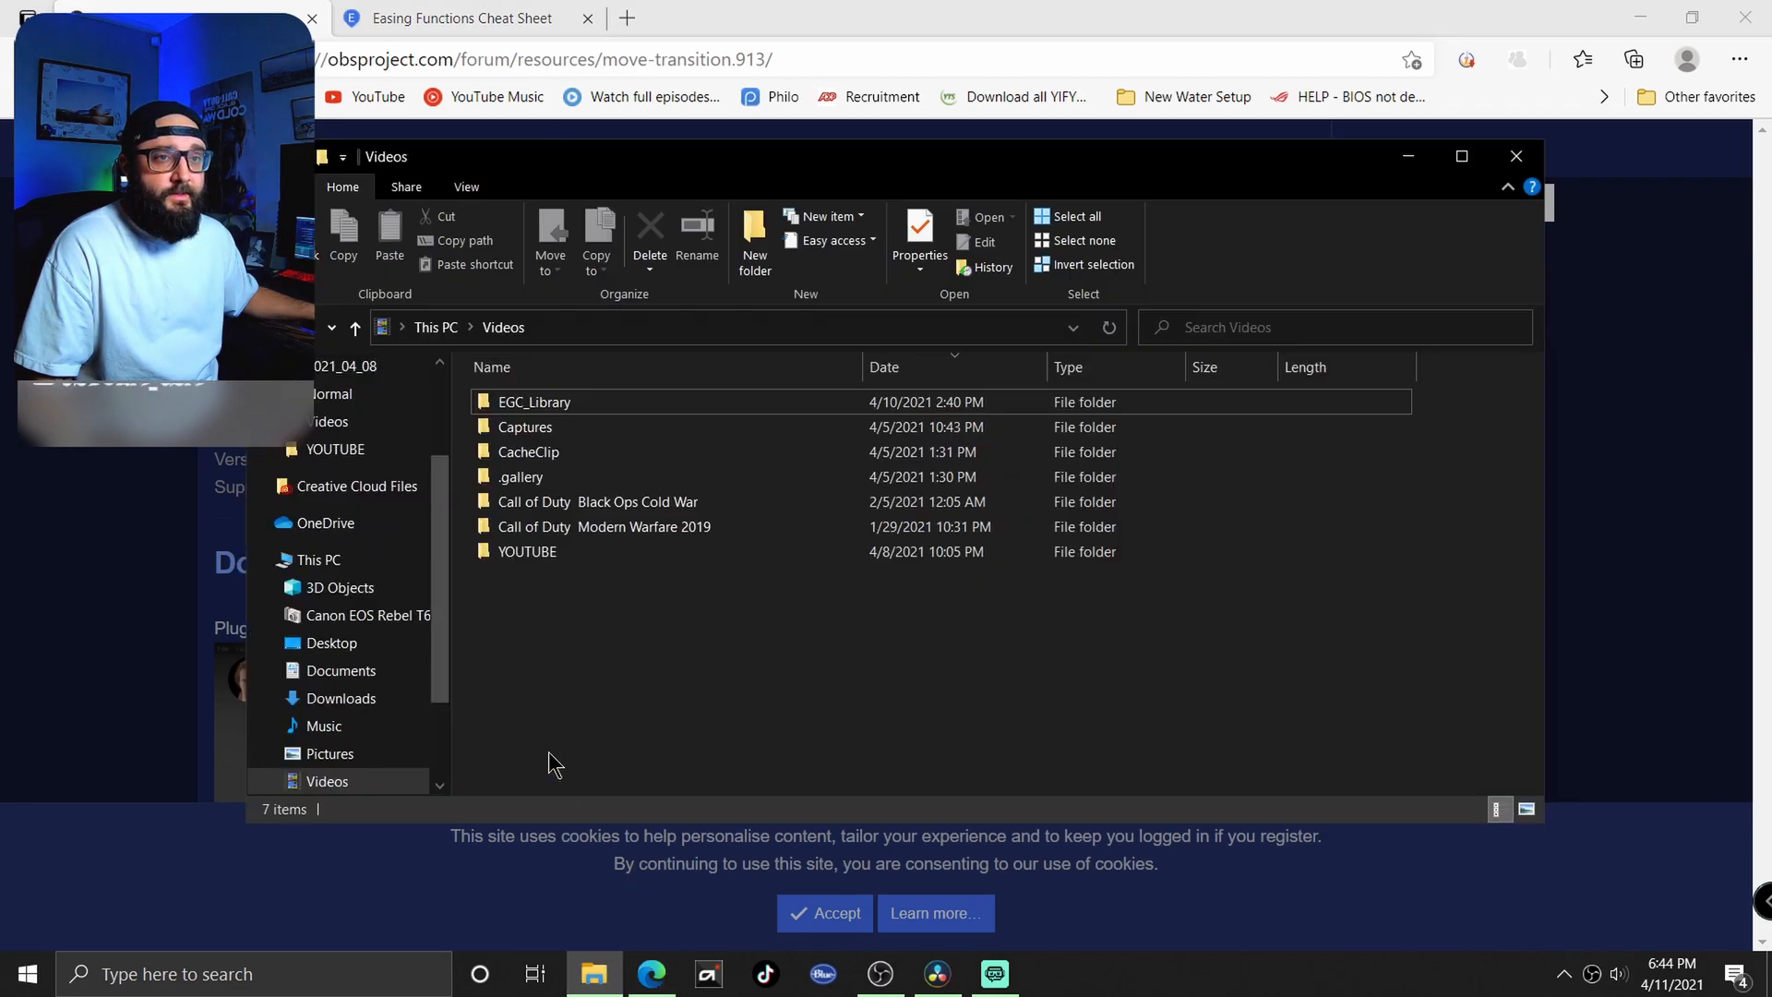
scroll(370, 462, "up", 2)
left_click(394, 443)
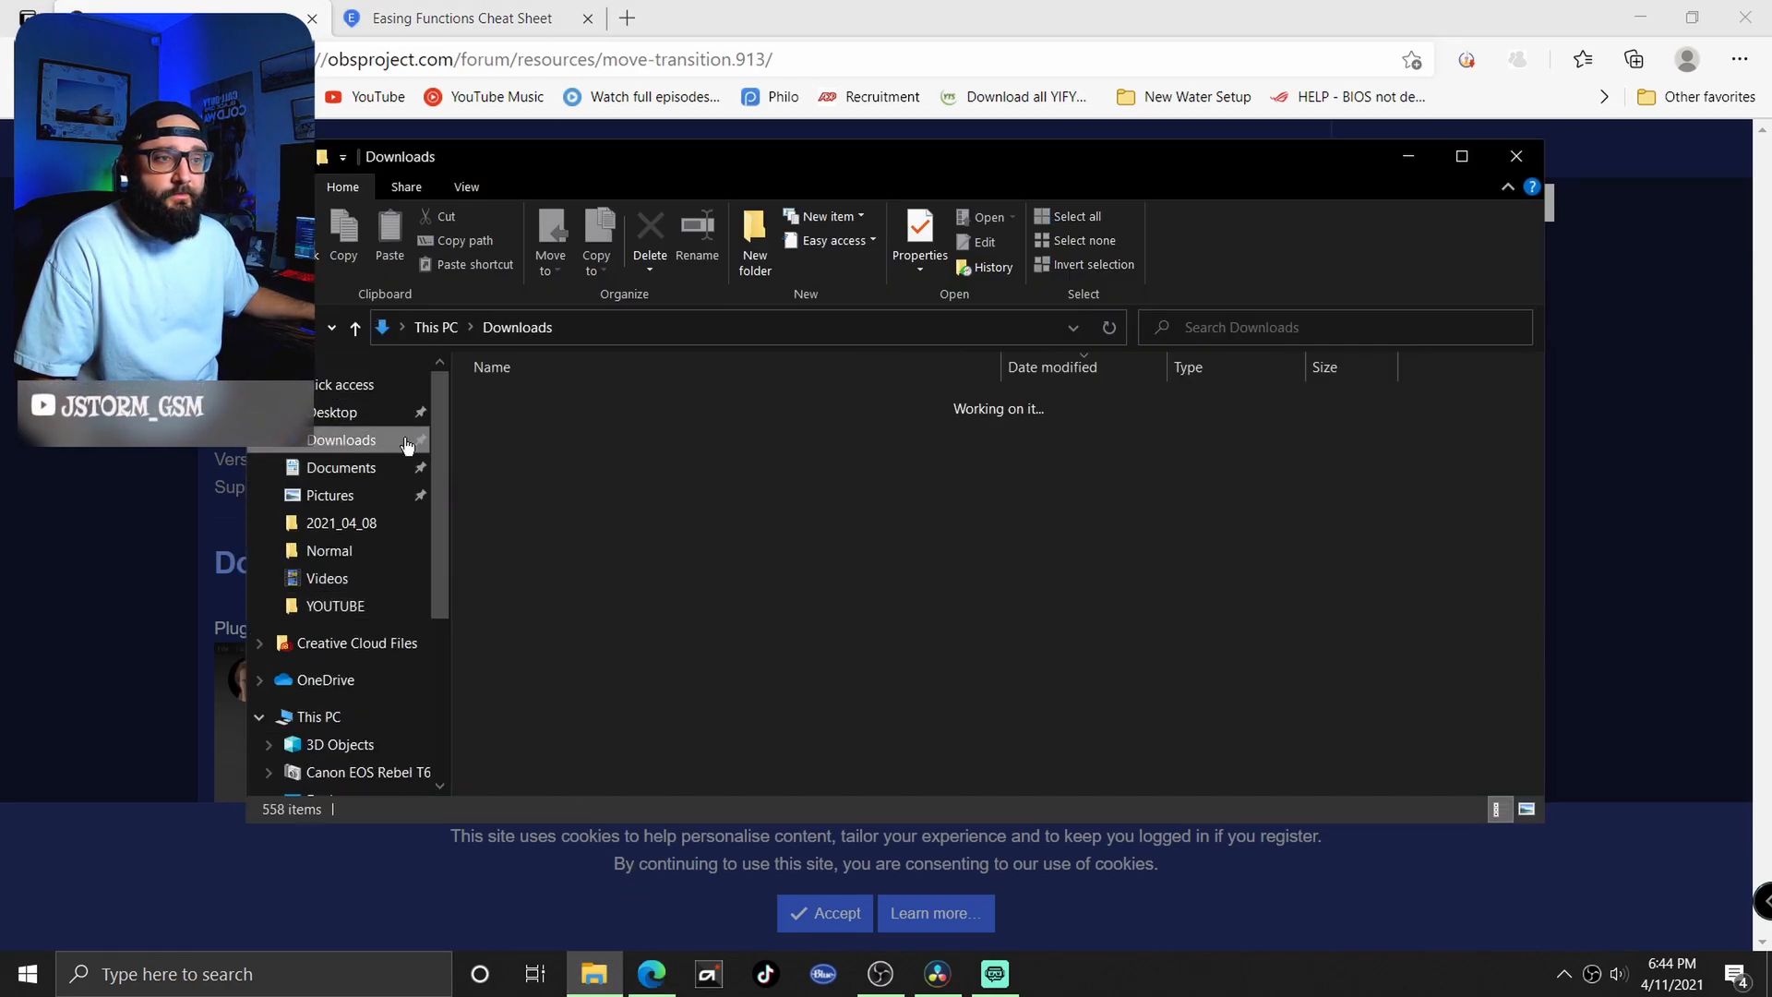
left_click(557, 489)
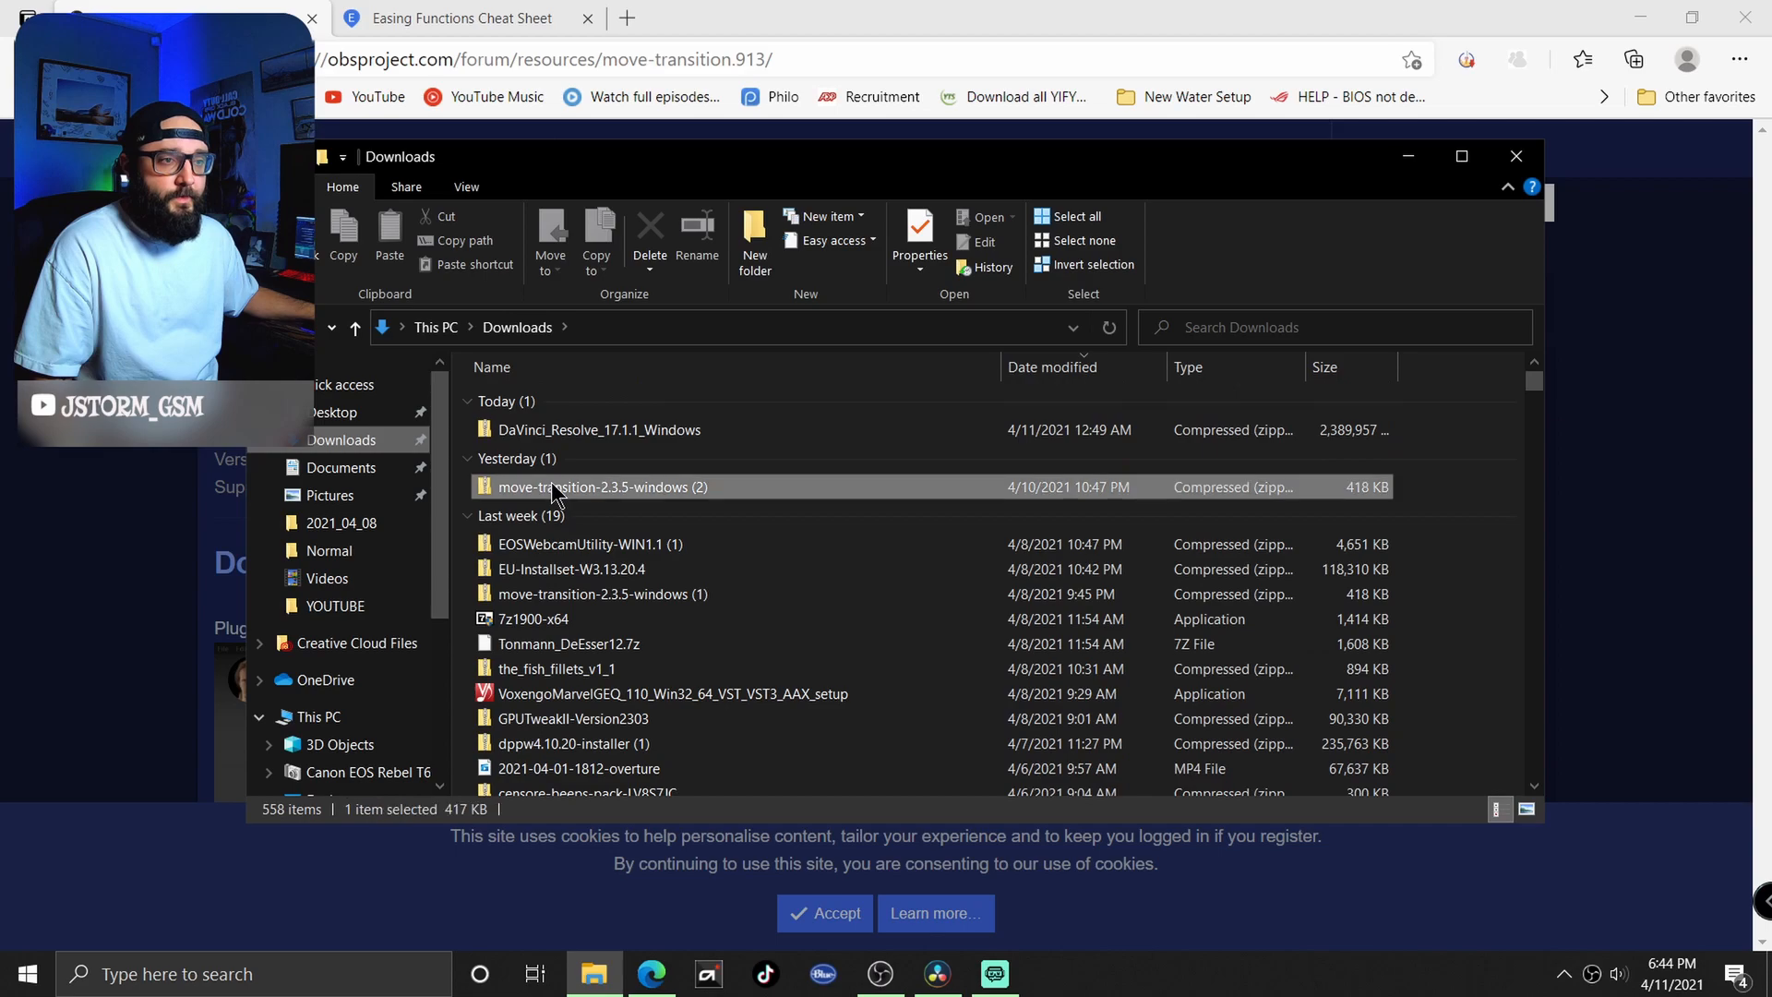
double_click(556, 489)
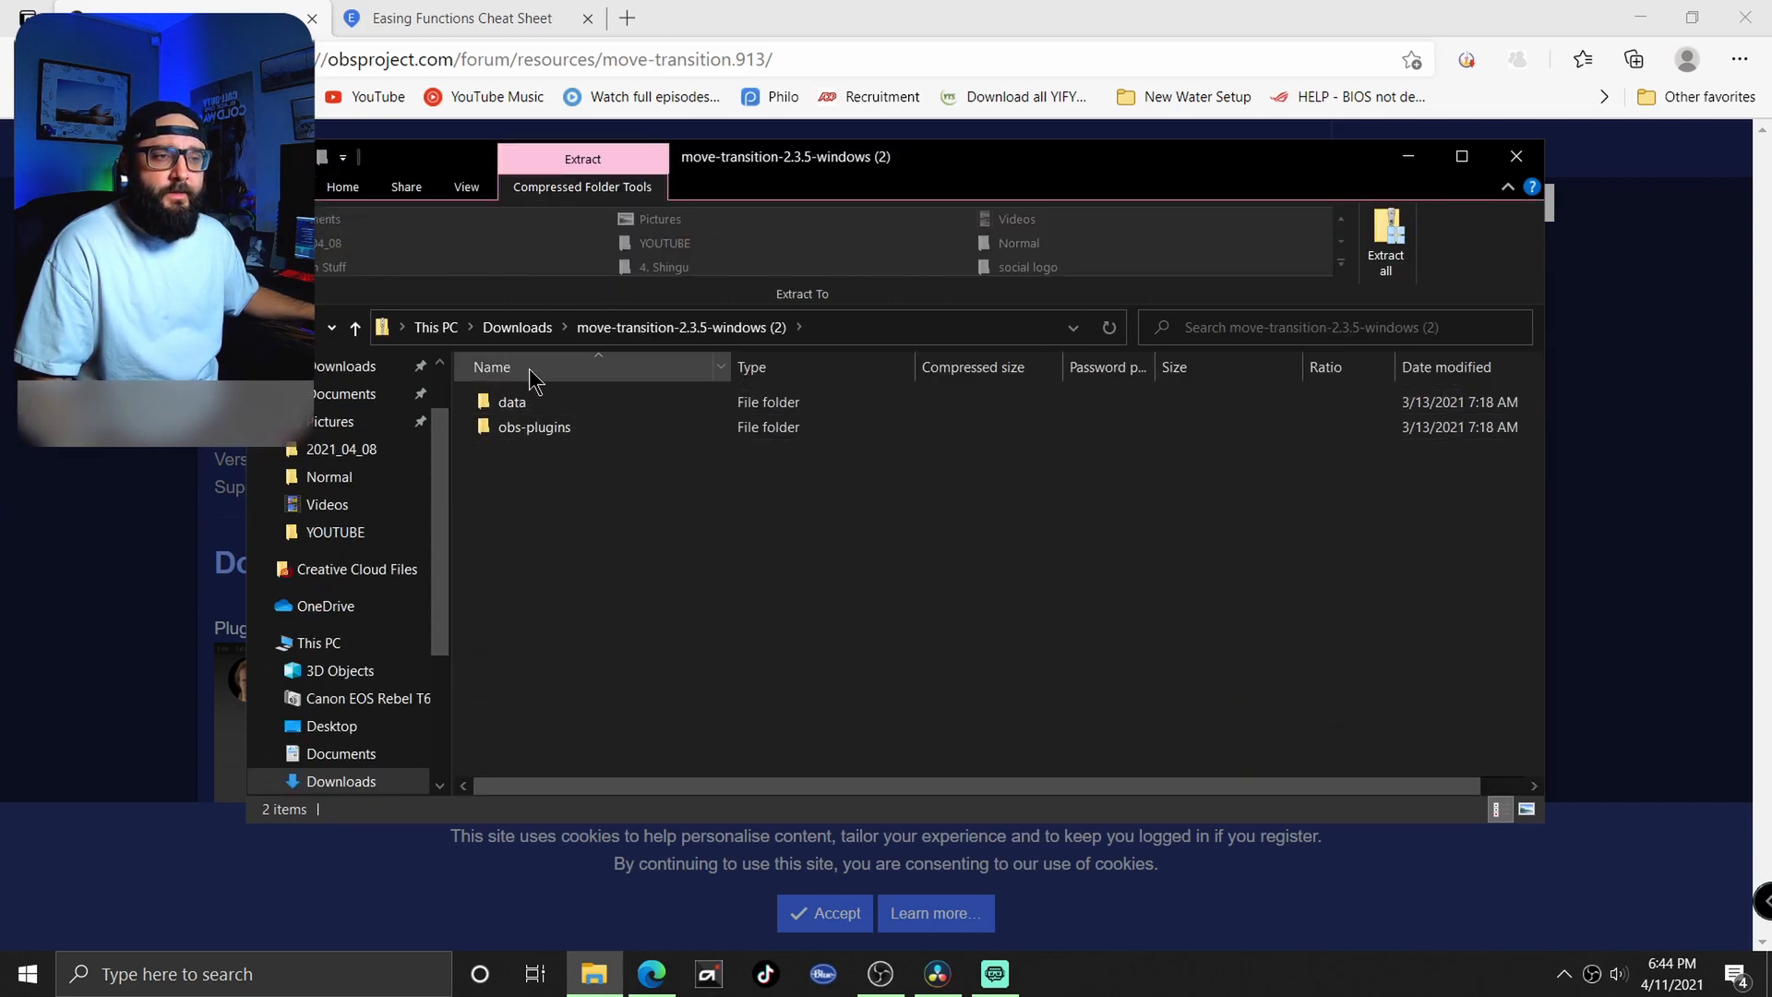
- Copy the data and obs-plugins folders from the plugin archive
left_click_drag(508, 427, 540, 453)
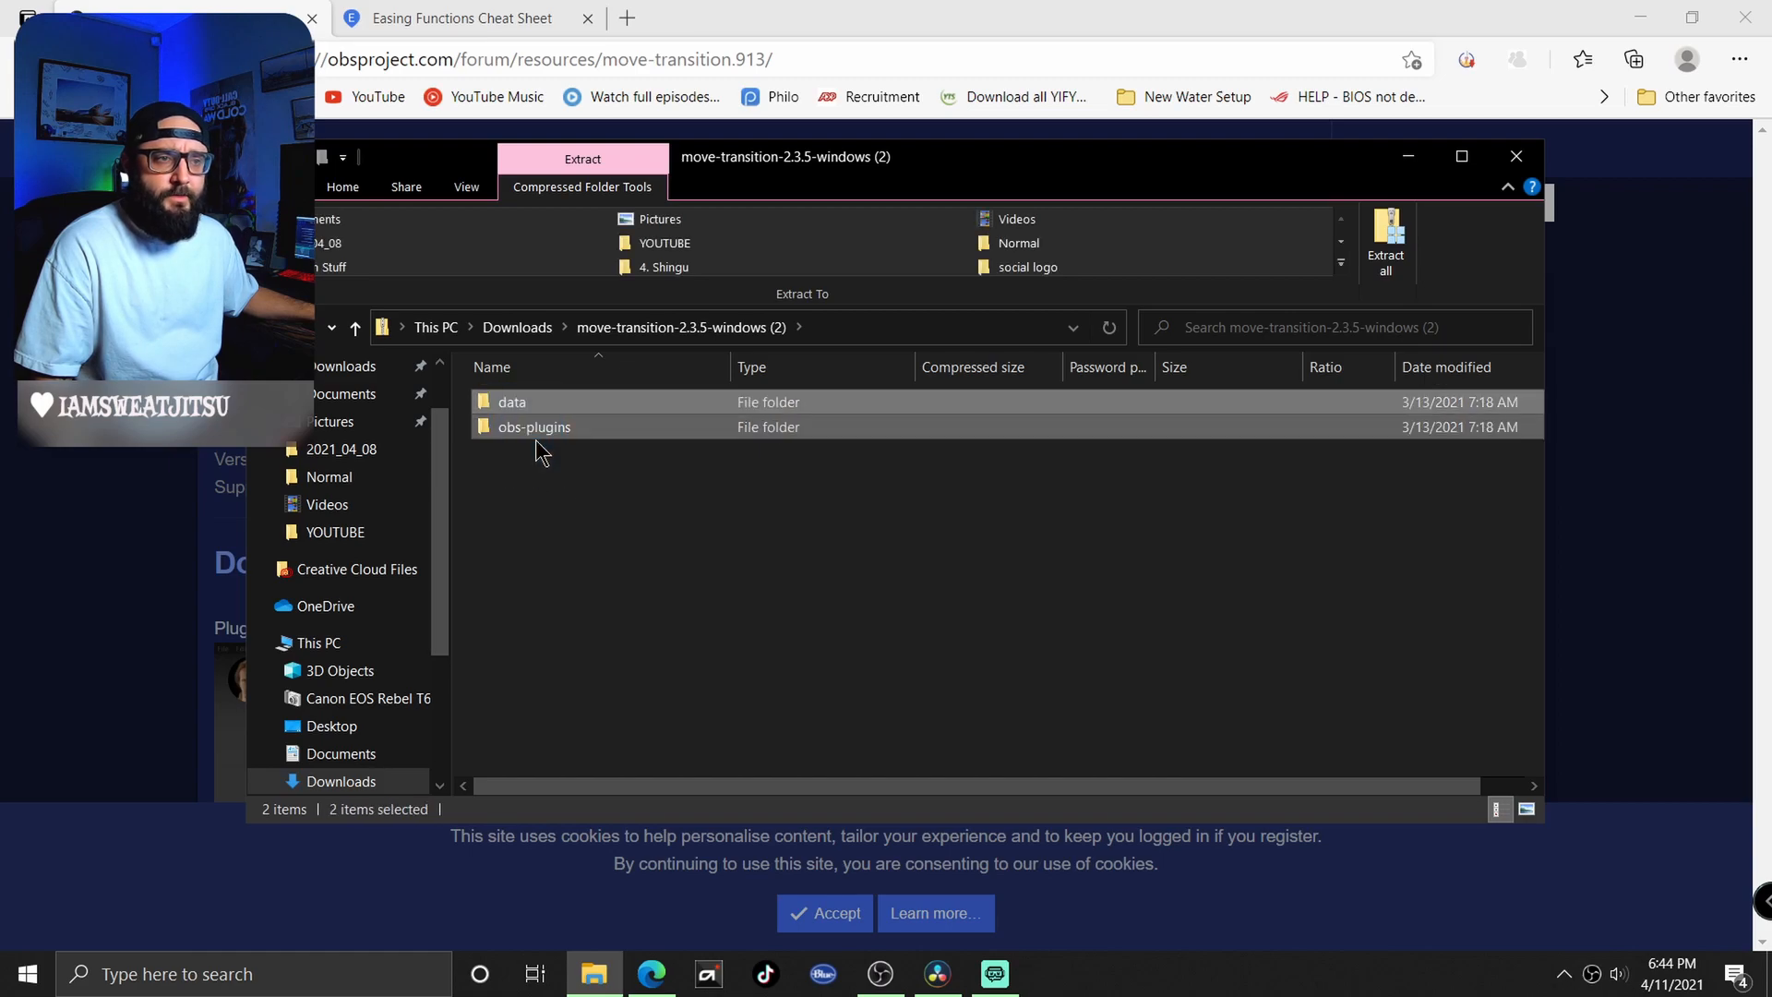
right_click(533, 429)
left_click(449, 519)
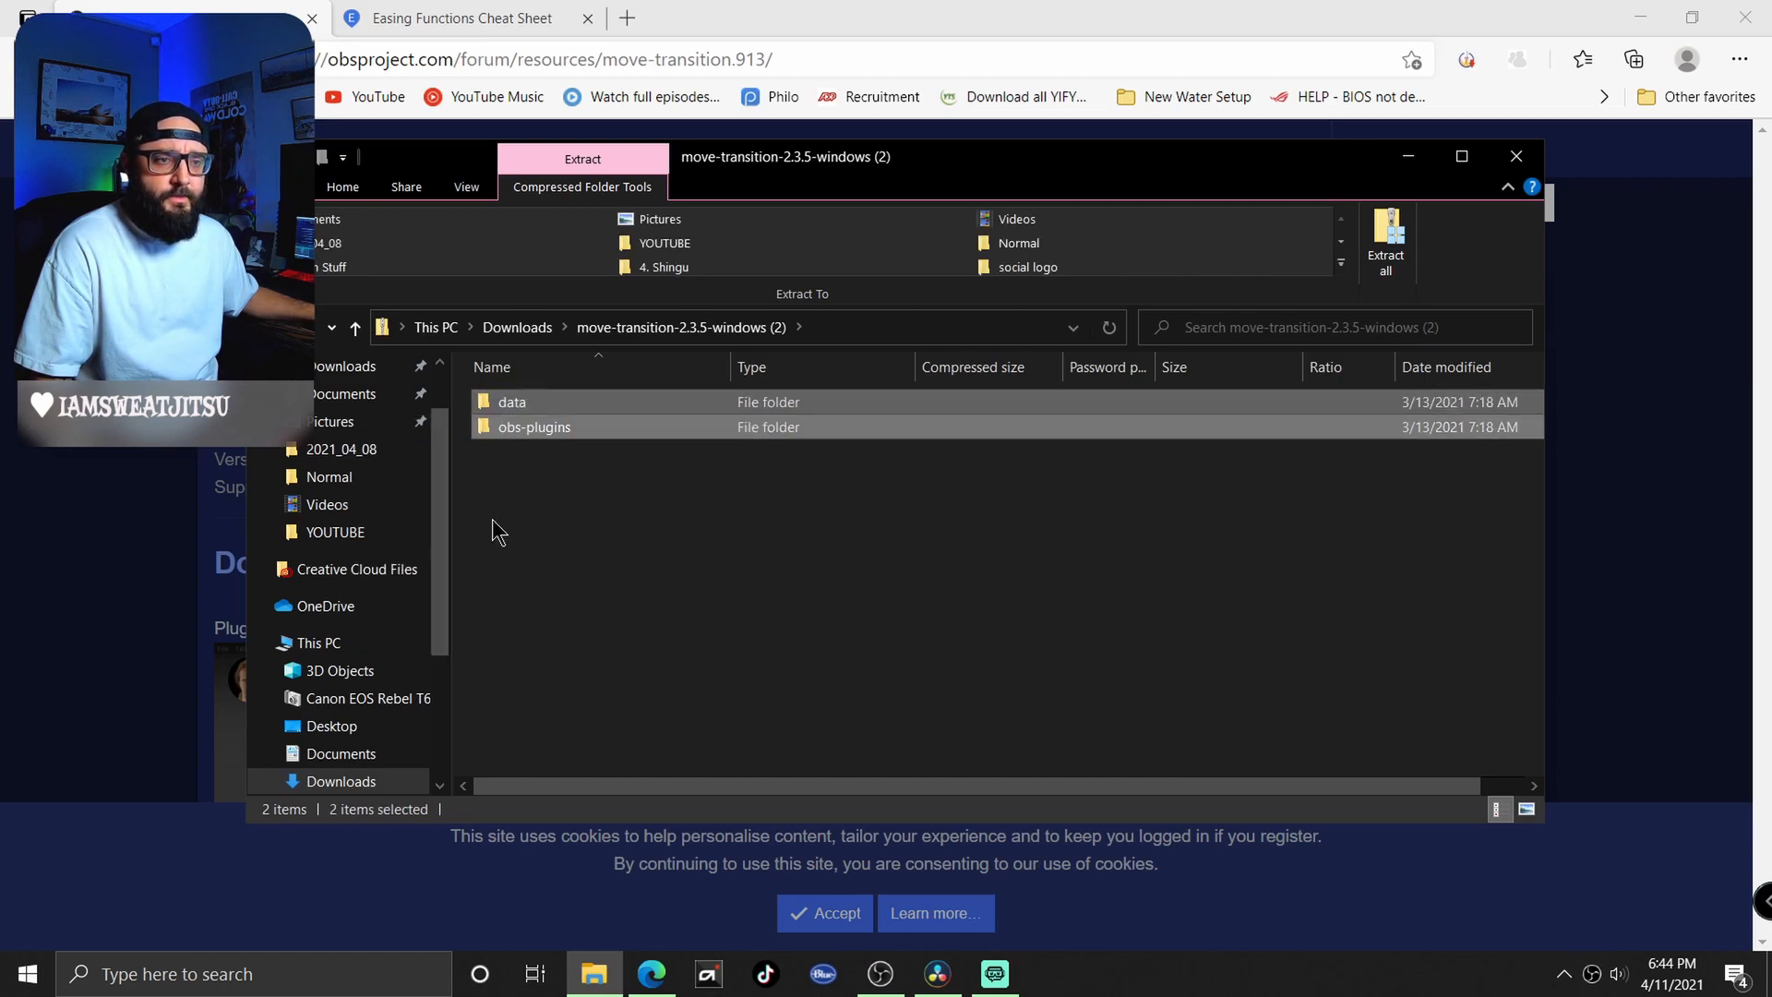
- Open the obs-studio installation folder under Program Files on the C: drive
scroll(348, 641, "down", 1)
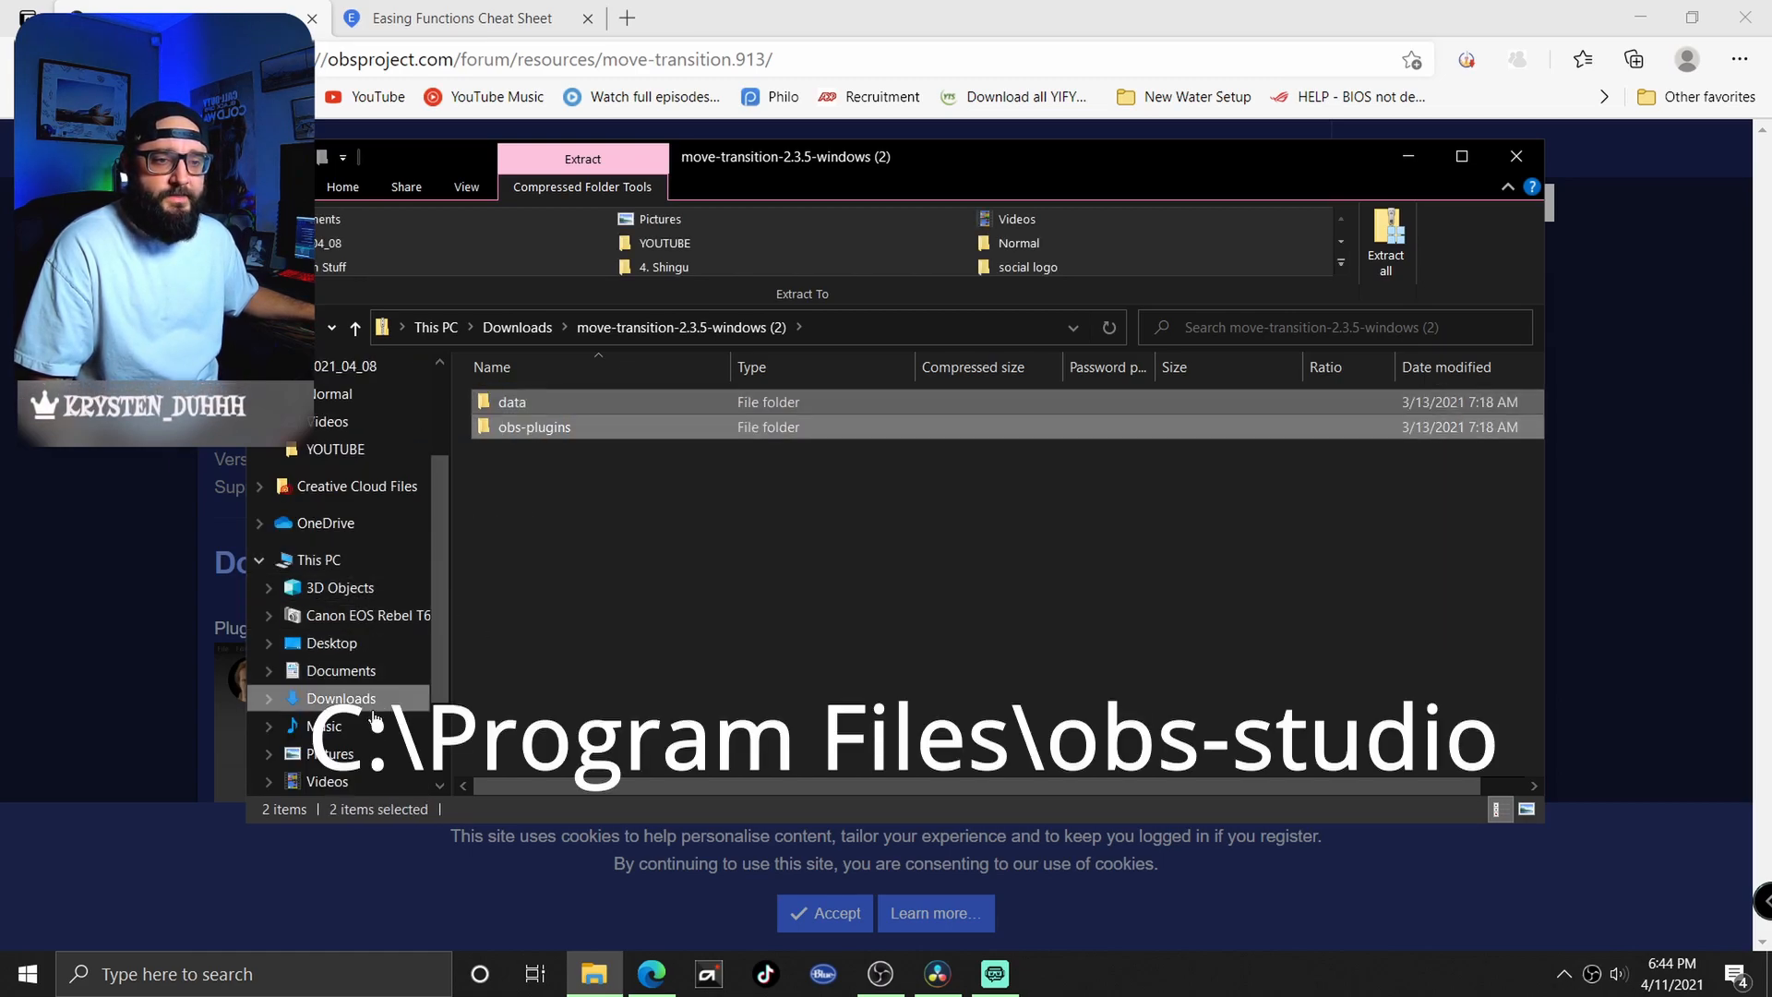
left_click(321, 560)
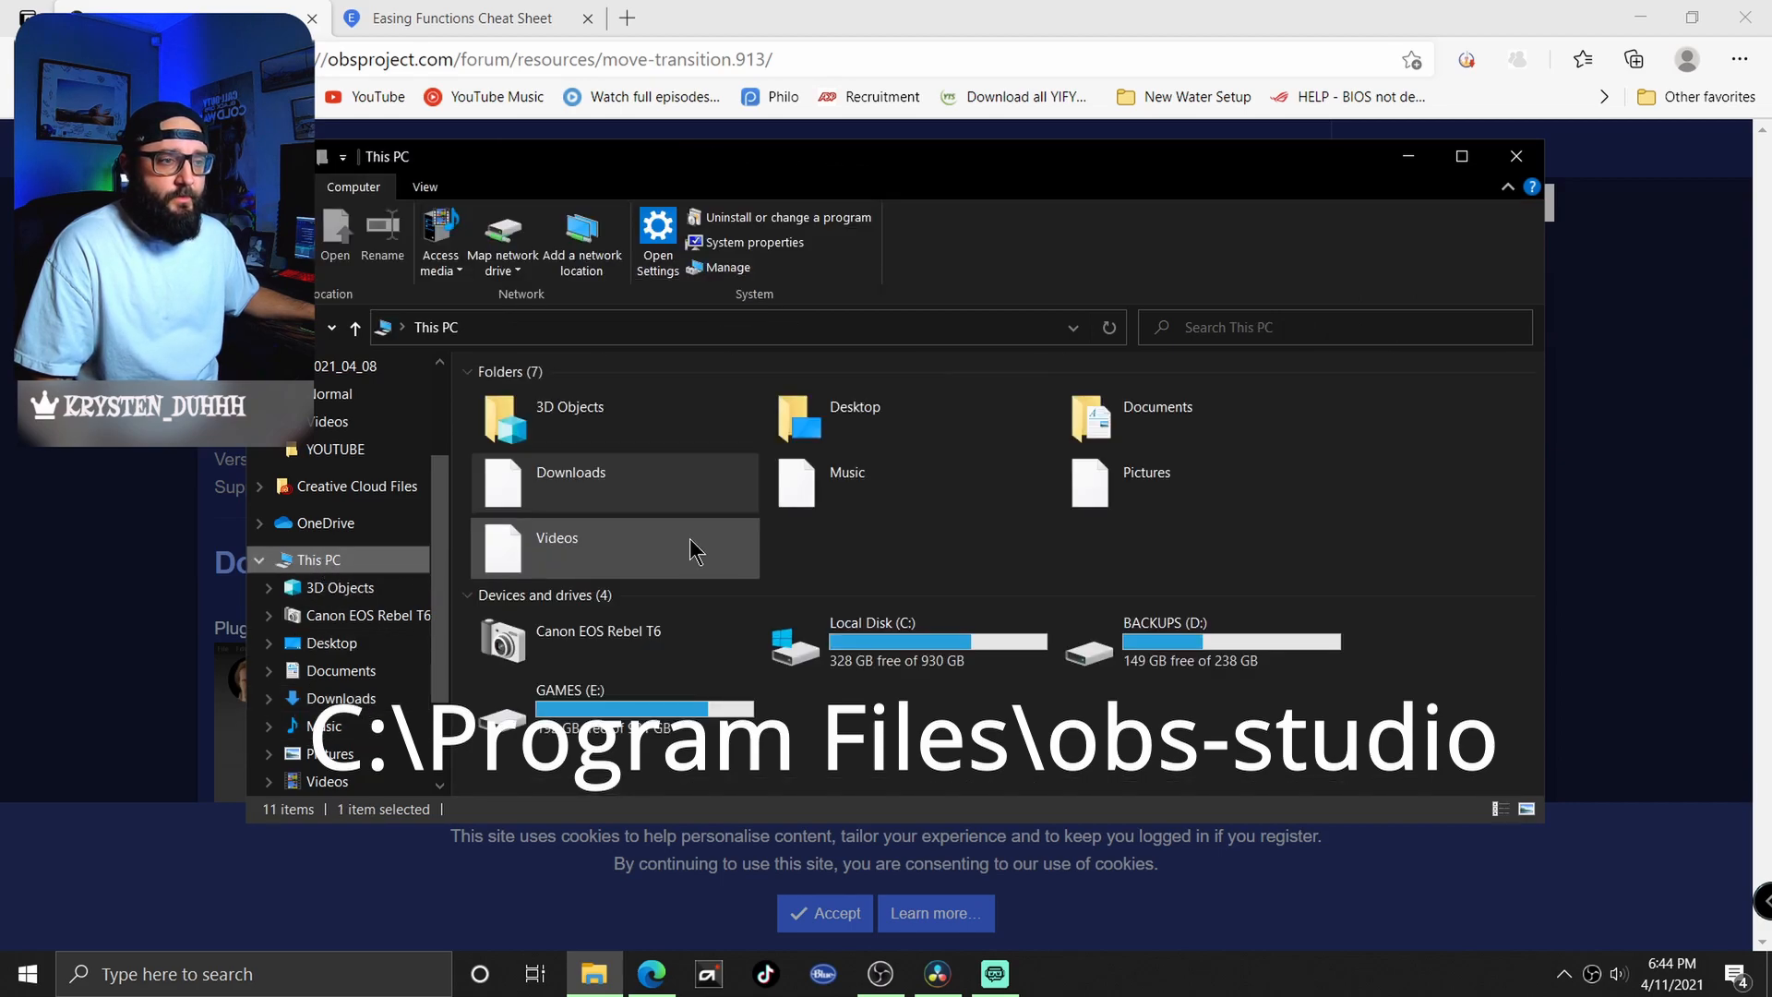
double_click(883, 638)
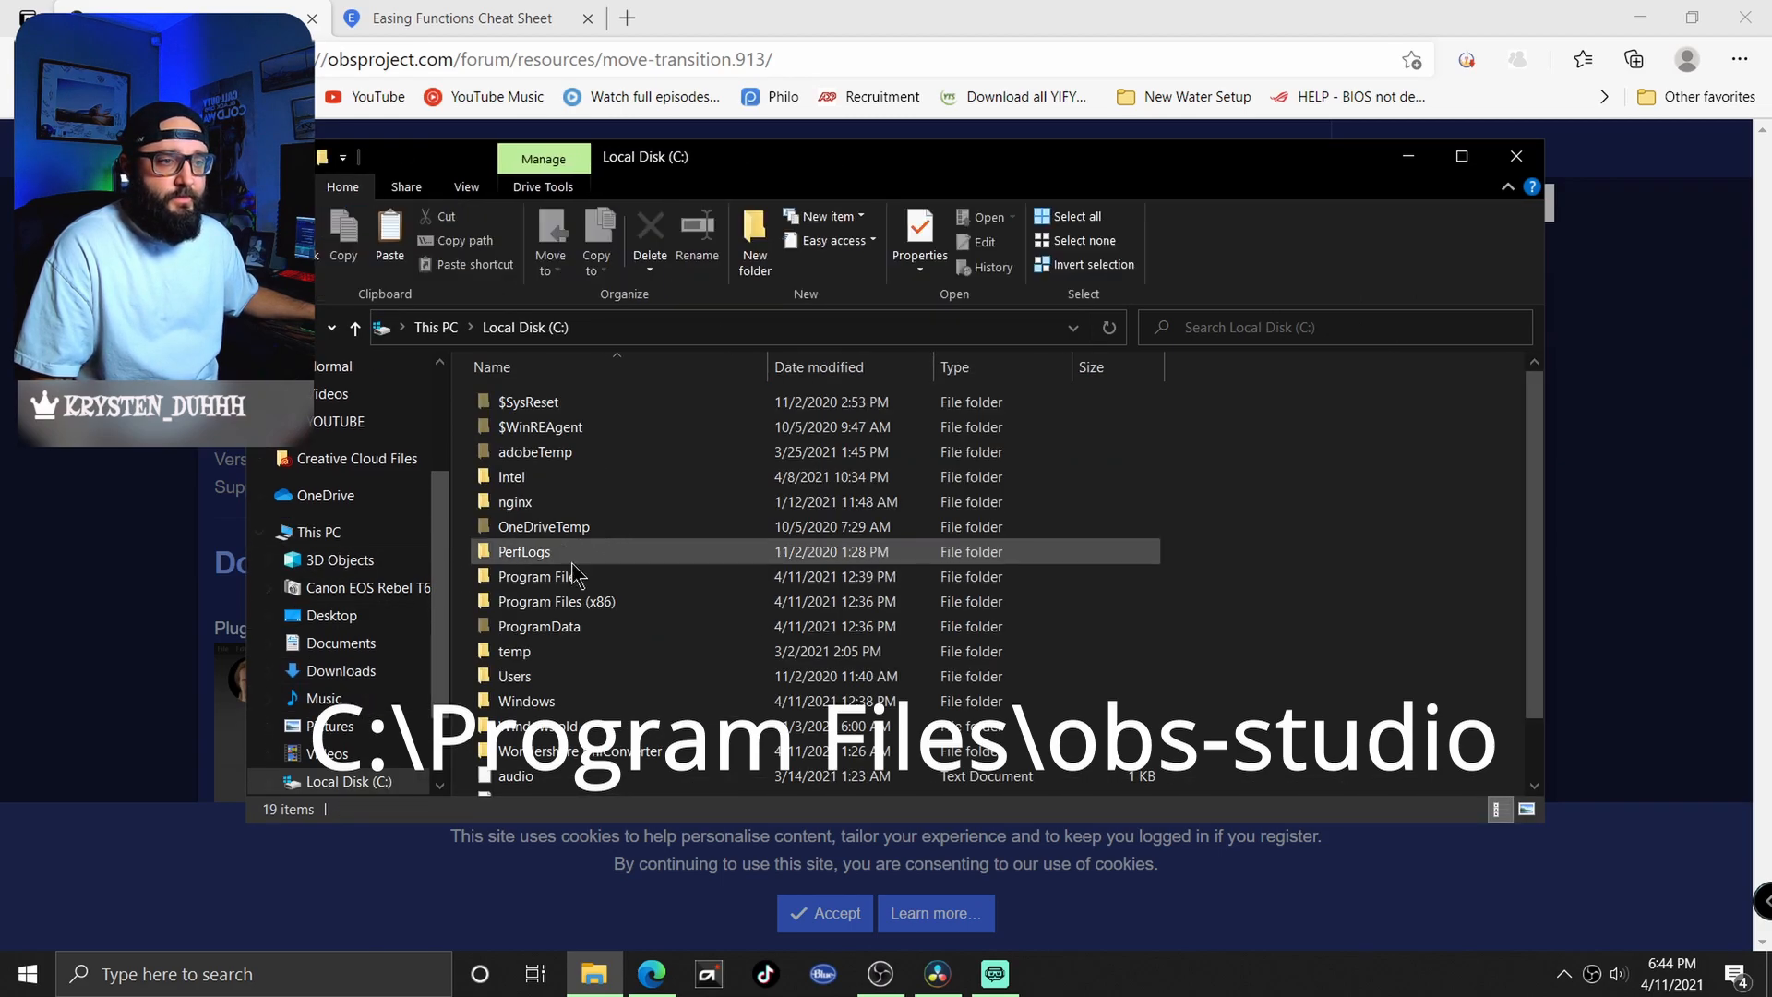
double_click(563, 578)
scroll(568, 576, "down", 5)
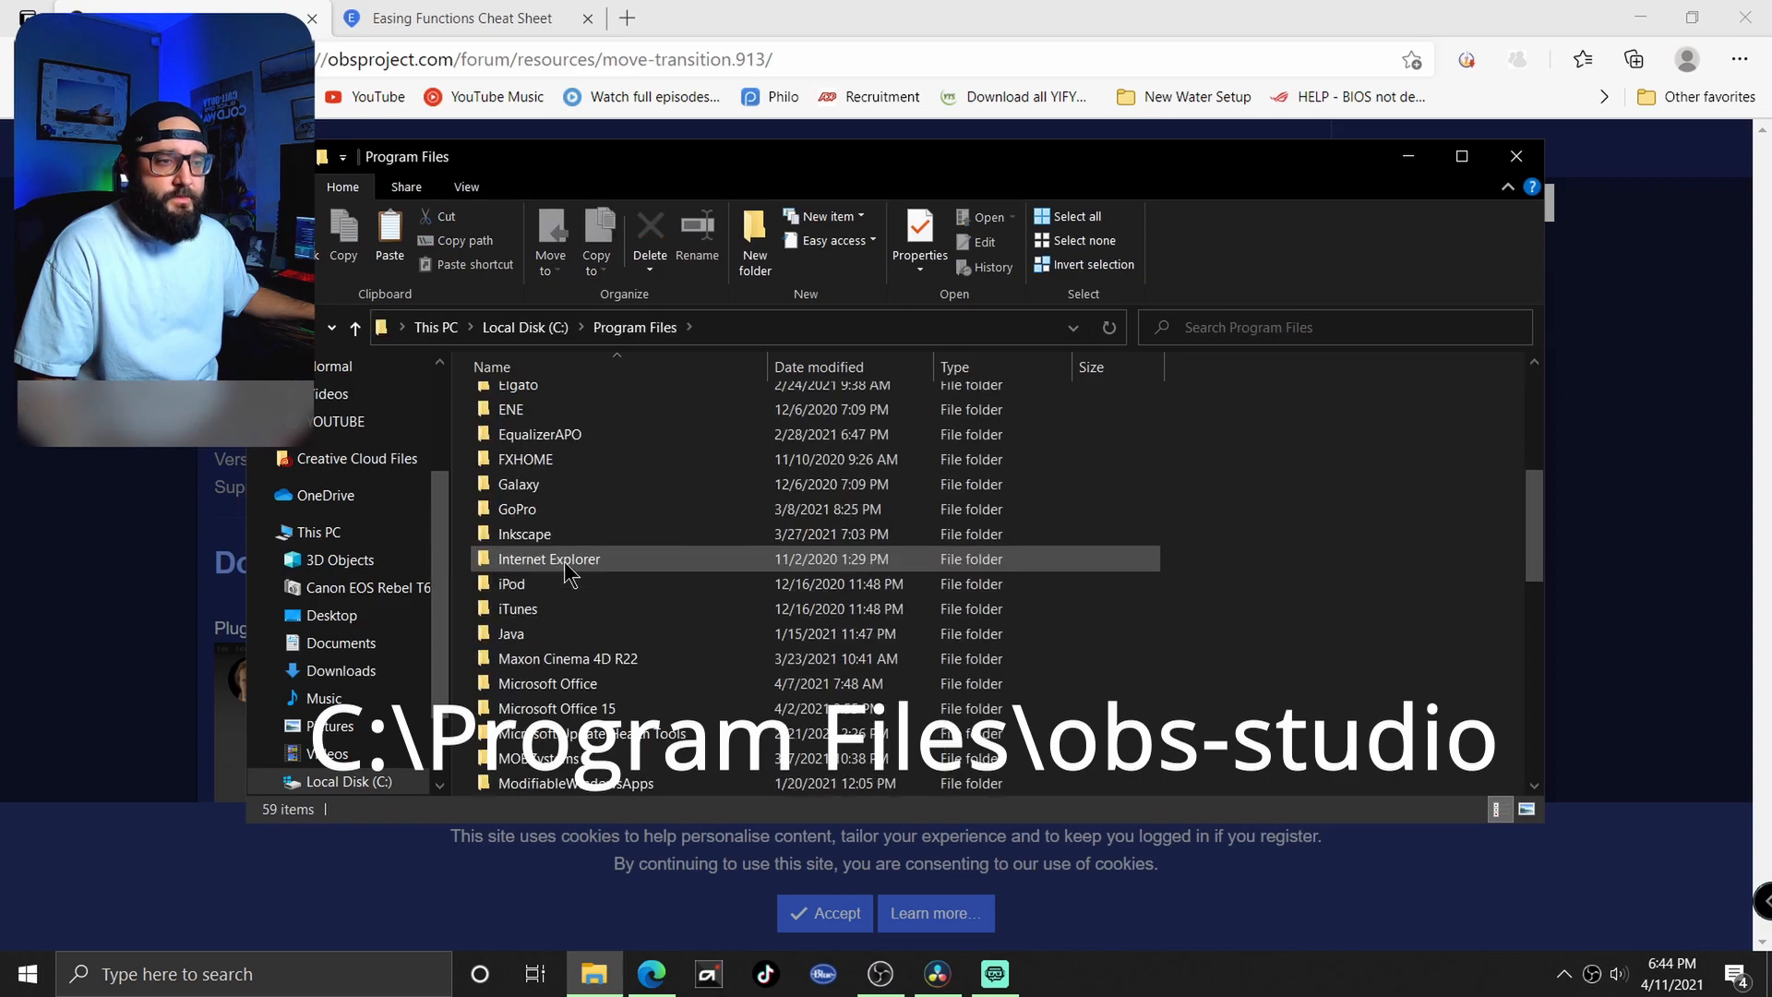
scroll(566, 572, "down", 3)
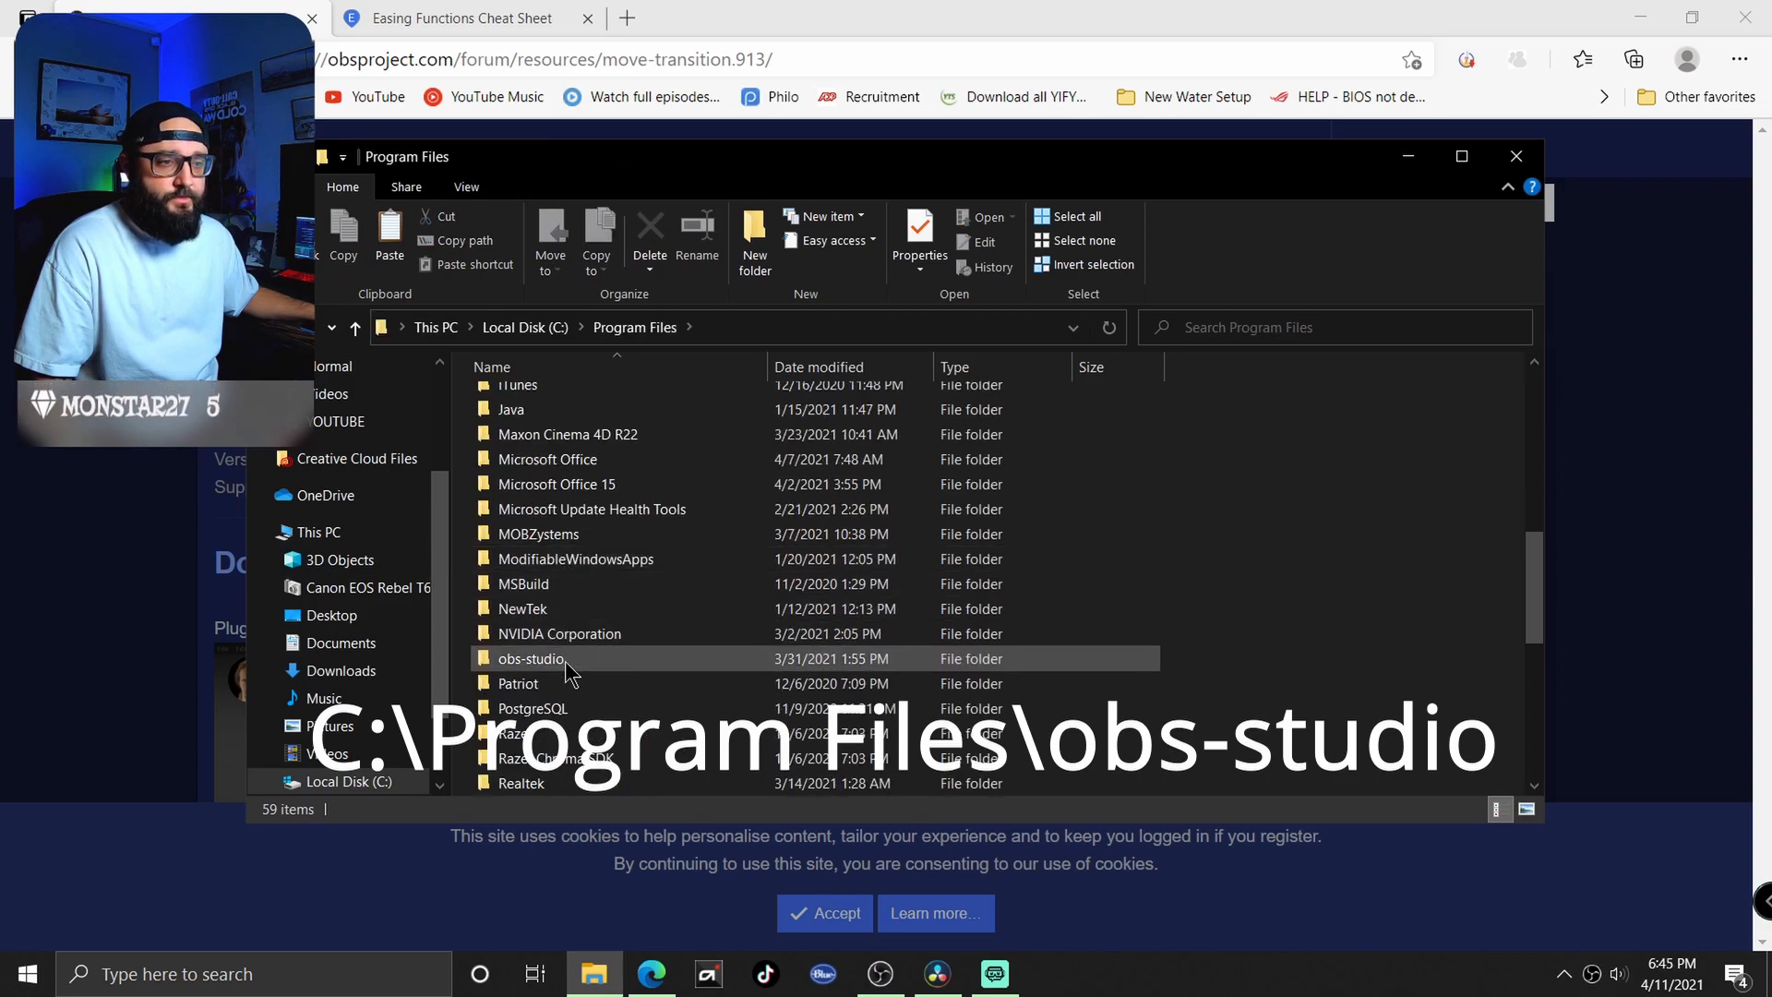
double_click(532, 659)
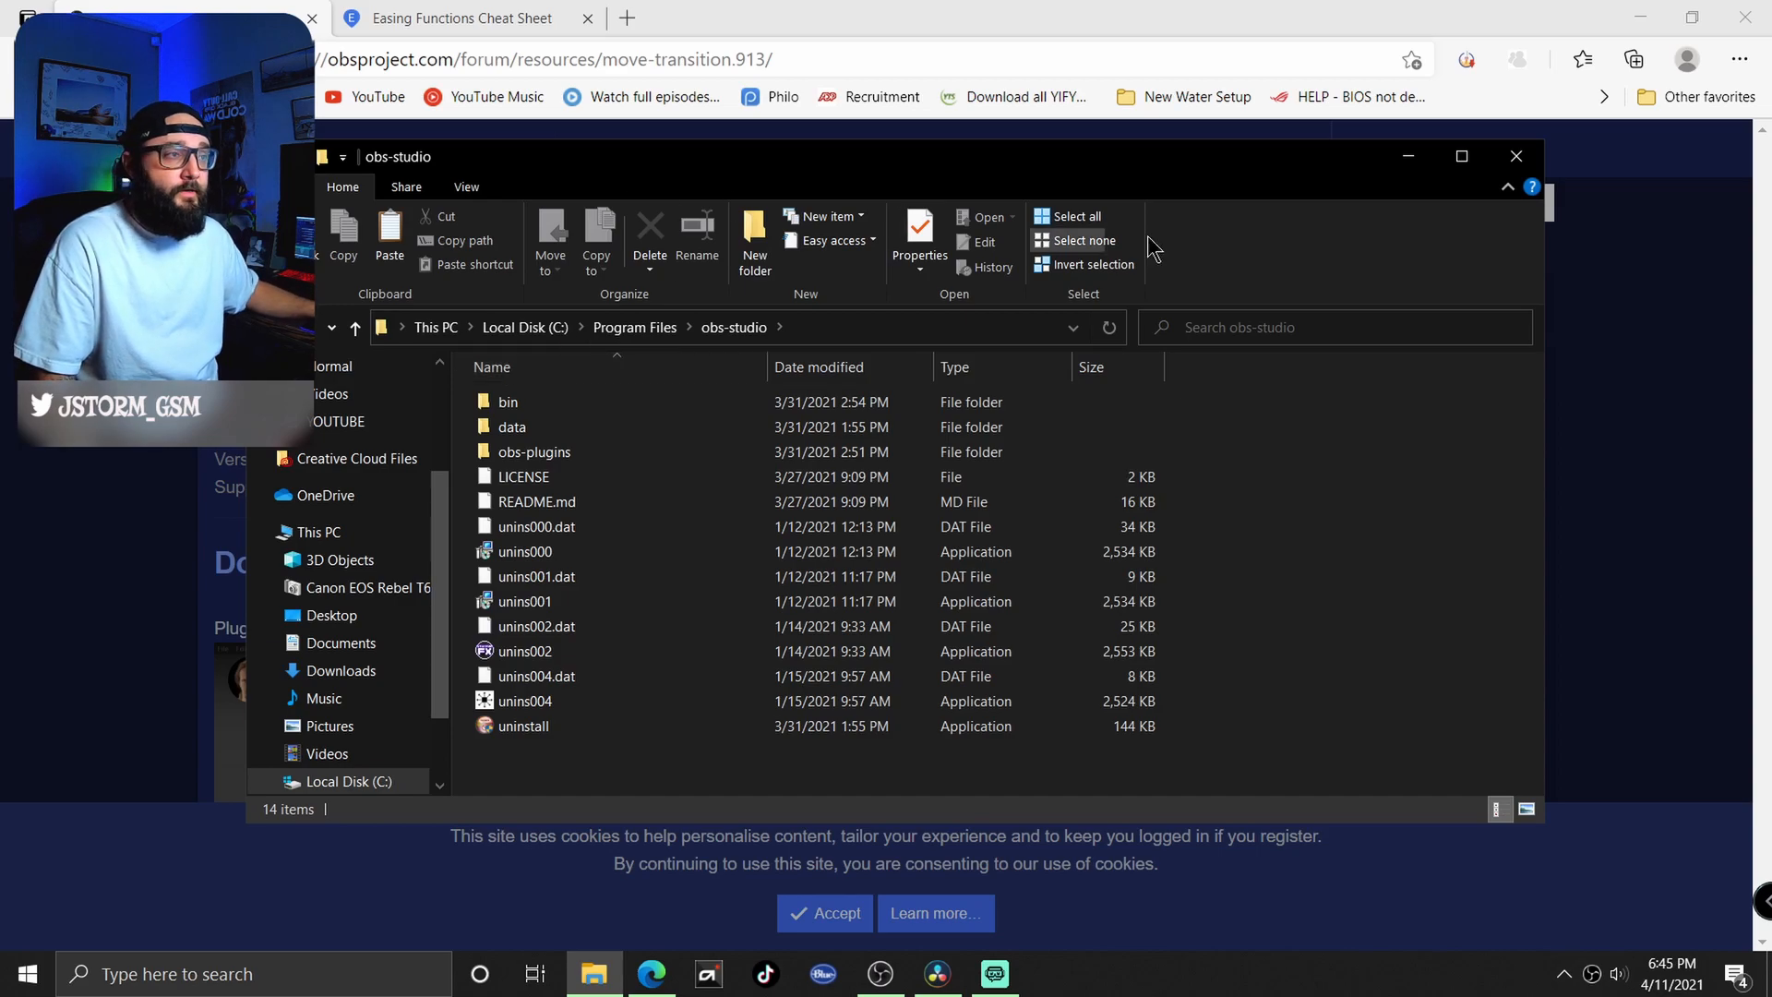
- Switch to OBS Studio and add a new Move scene transition, accepting the suggested name
left_click(883, 974)
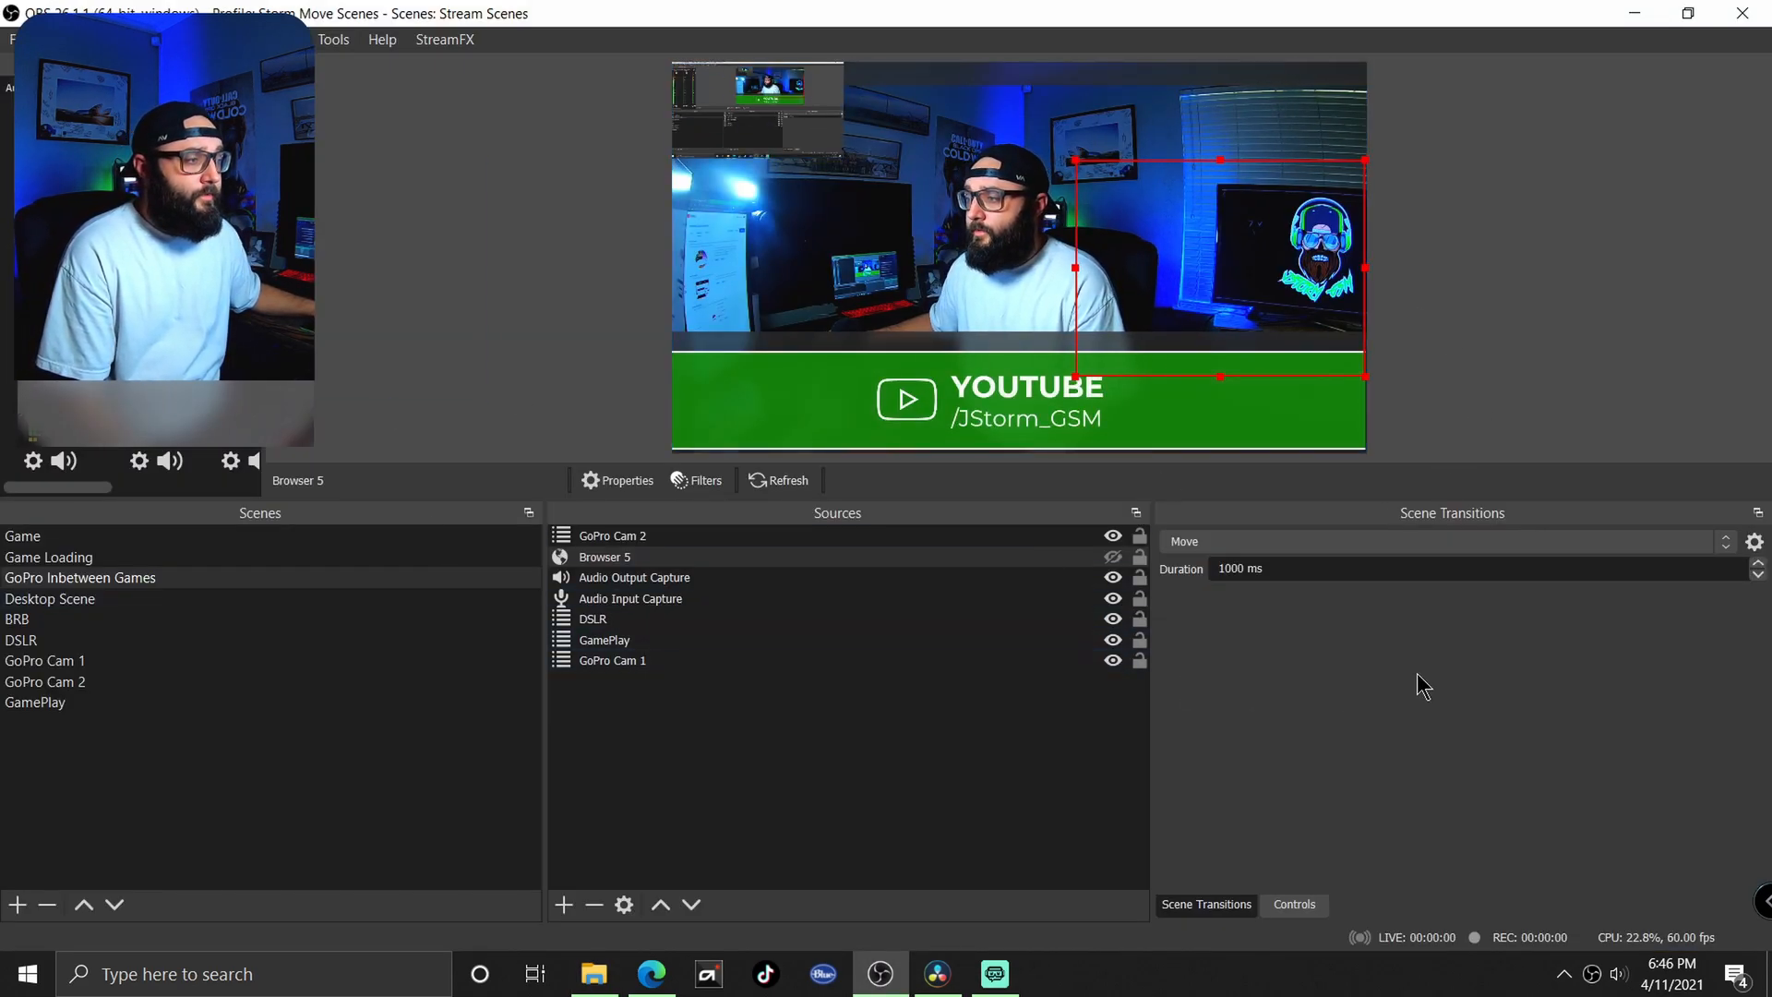
left_click(1732, 552)
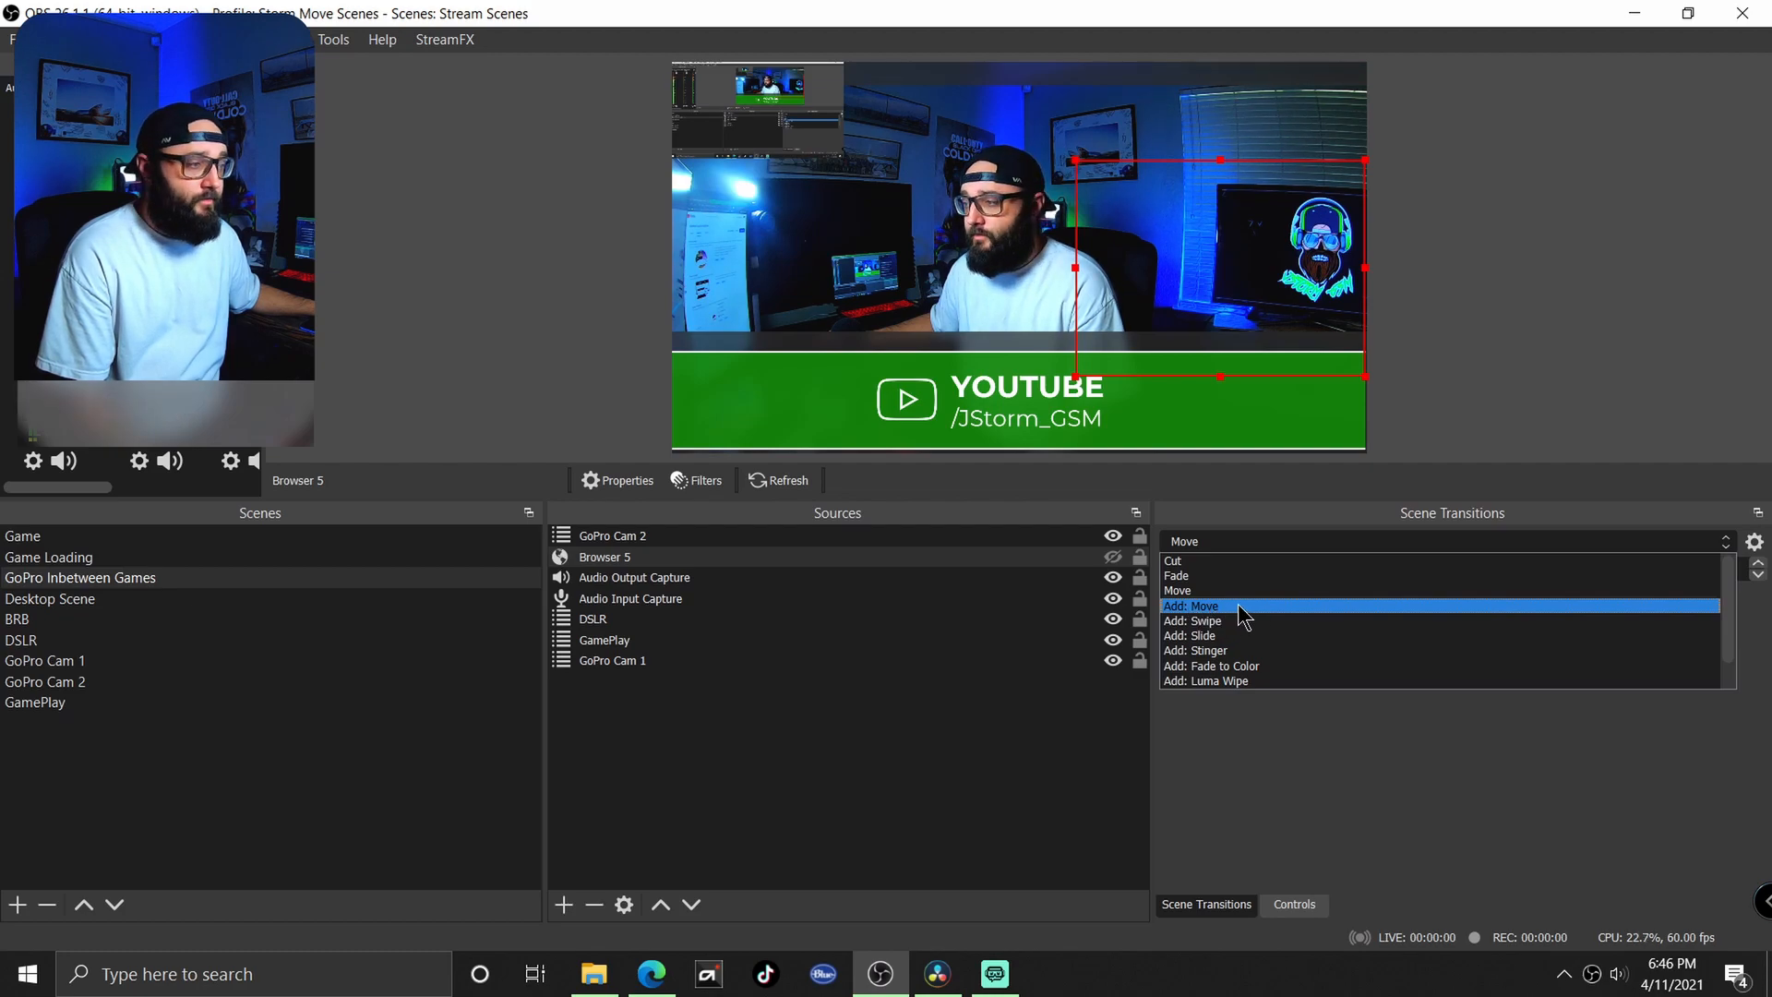
left_click(1215, 605)
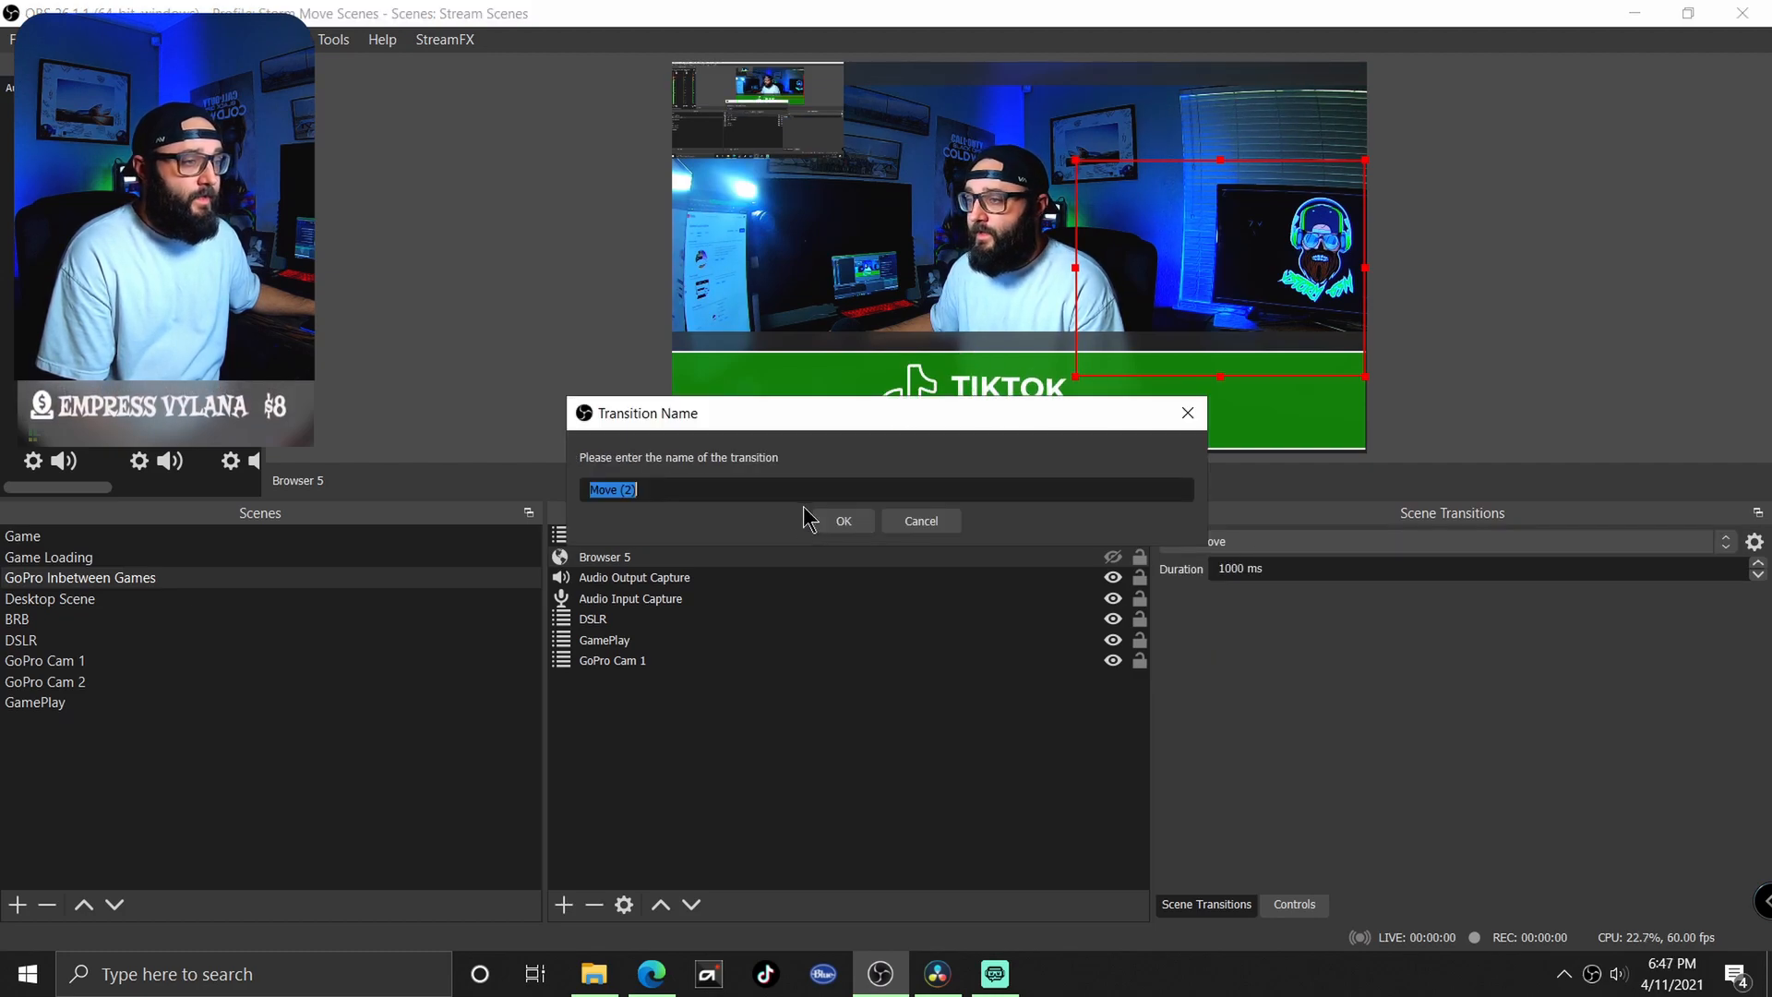
left_click(855, 521)
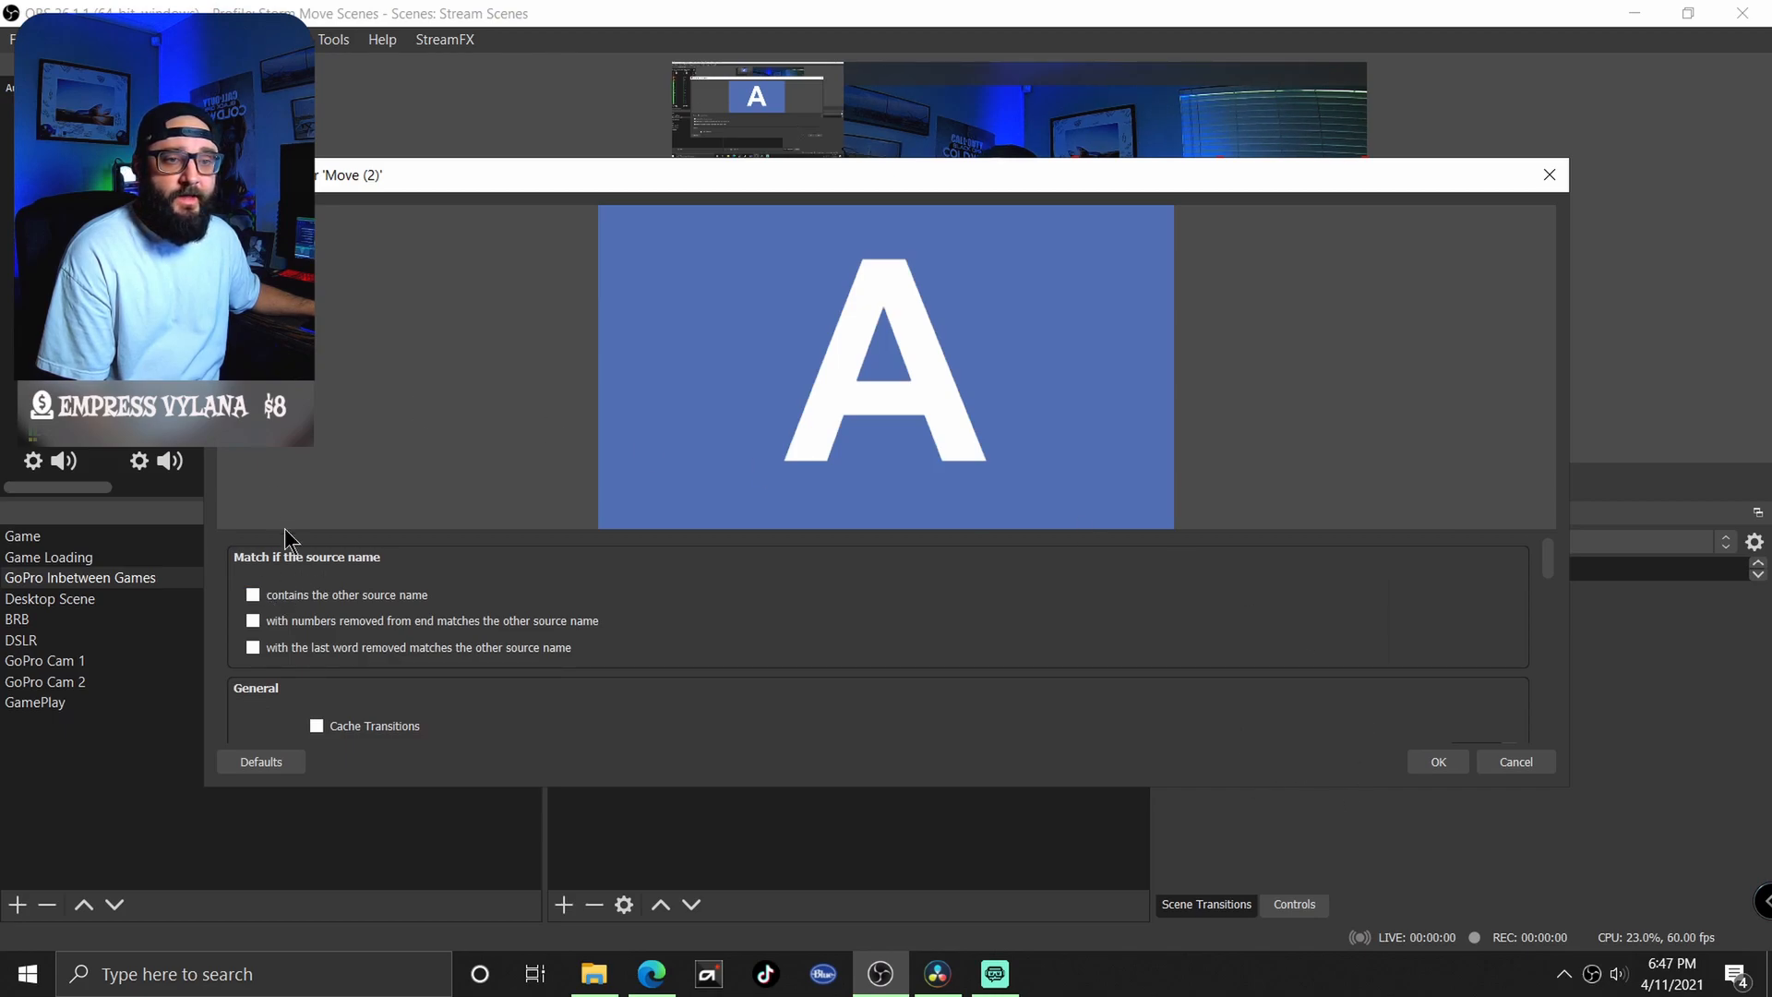
- Narrow and reposition the new Move transition's properties window, and preview the transition
left_click_drag(1569, 237, 1217, 237)
left_click_drag(864, 171, 733, 85)
scroll(263, 597, "down", 10)
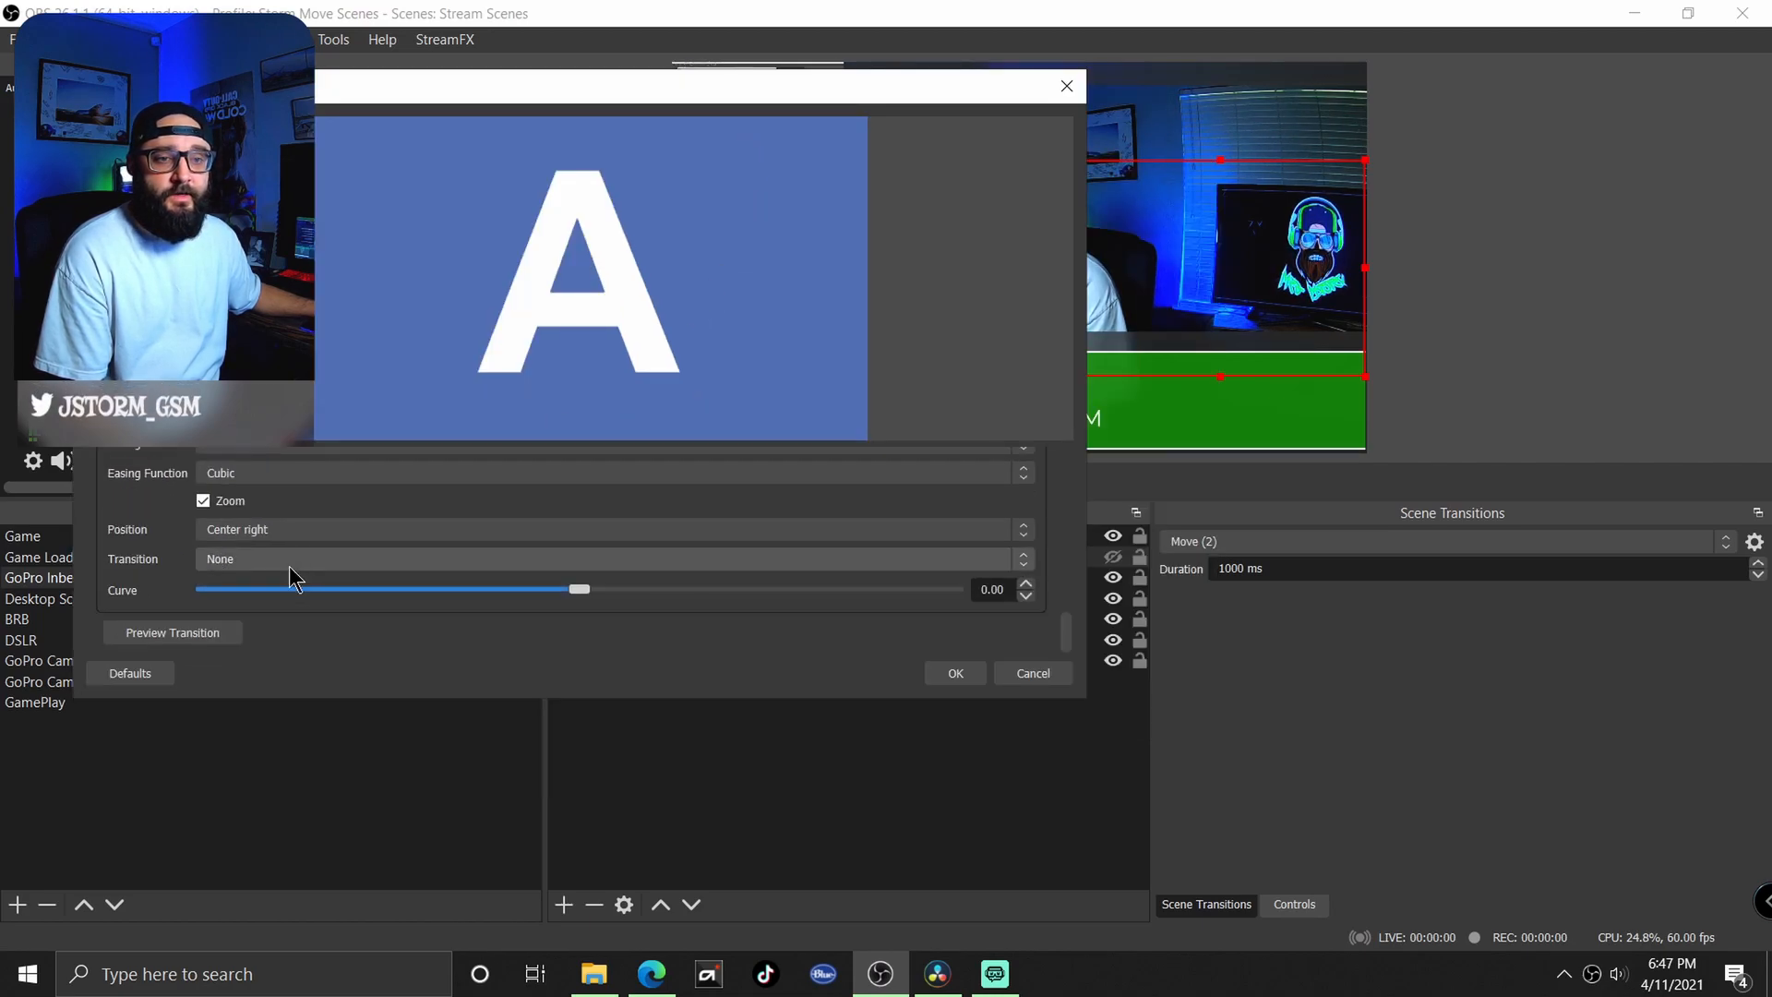
left_click(176, 635)
left_click(175, 634)
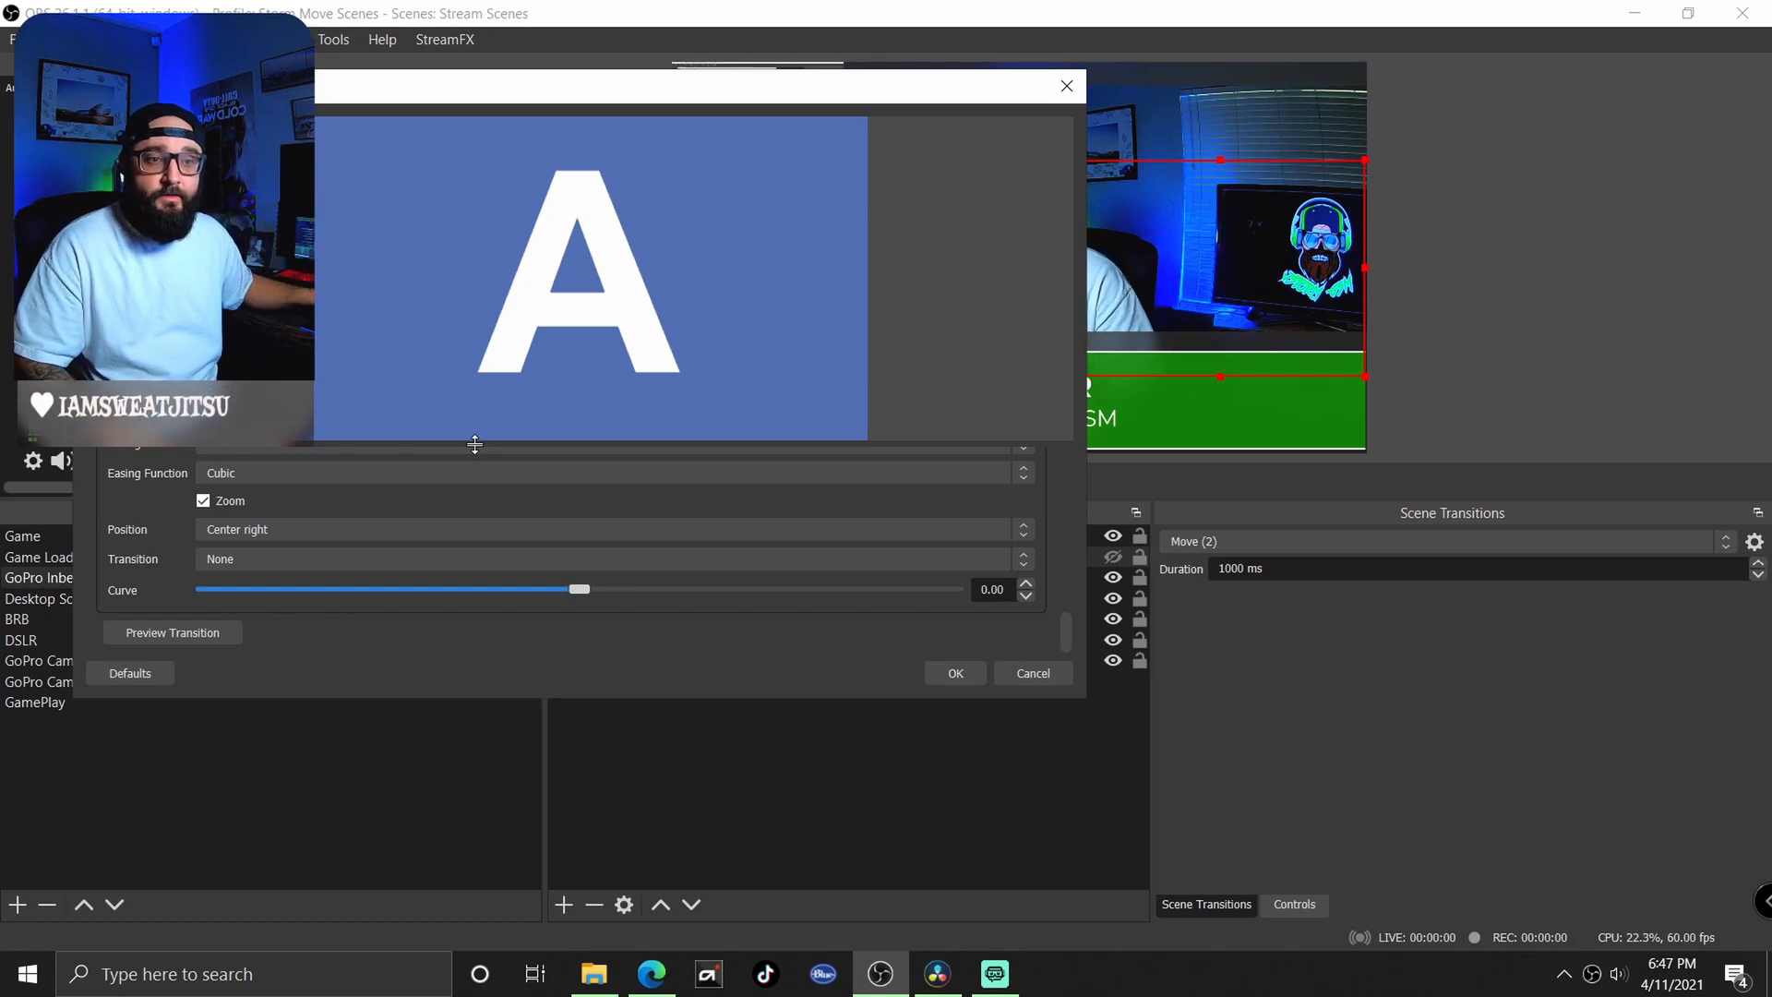
- Enable matching of sources when the source name contains the other source name
scroll(479, 574, "down", 8)
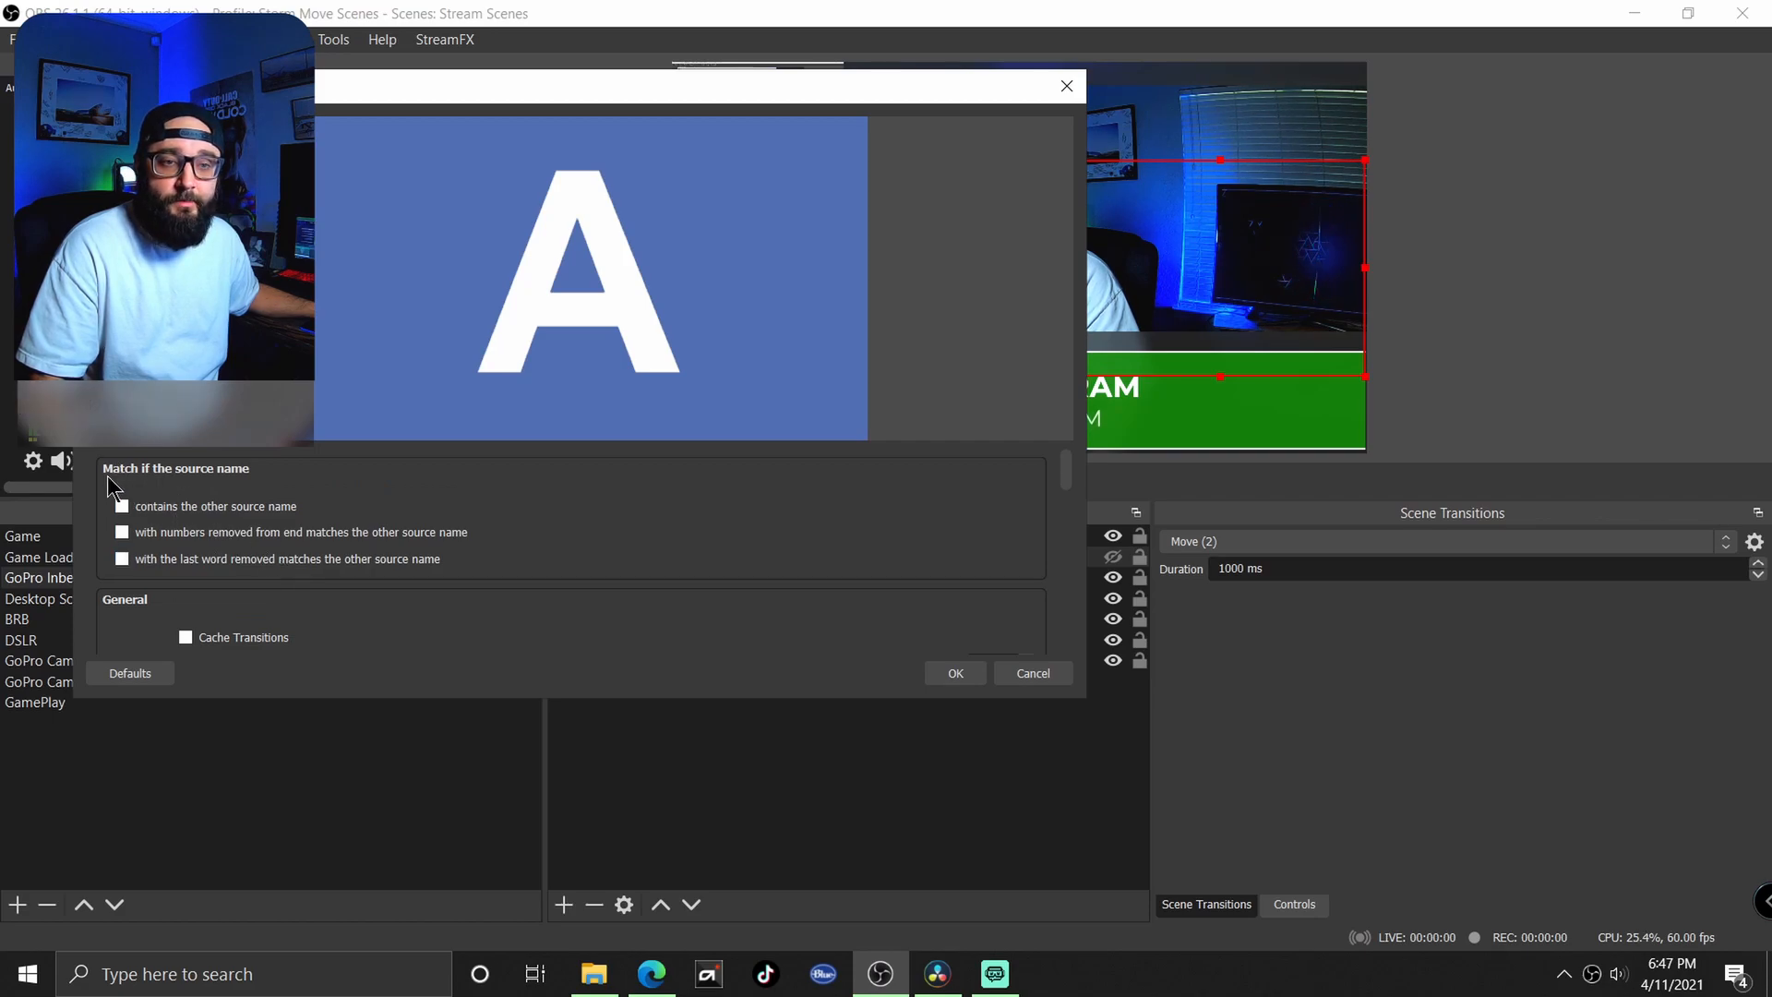
left_click(123, 504)
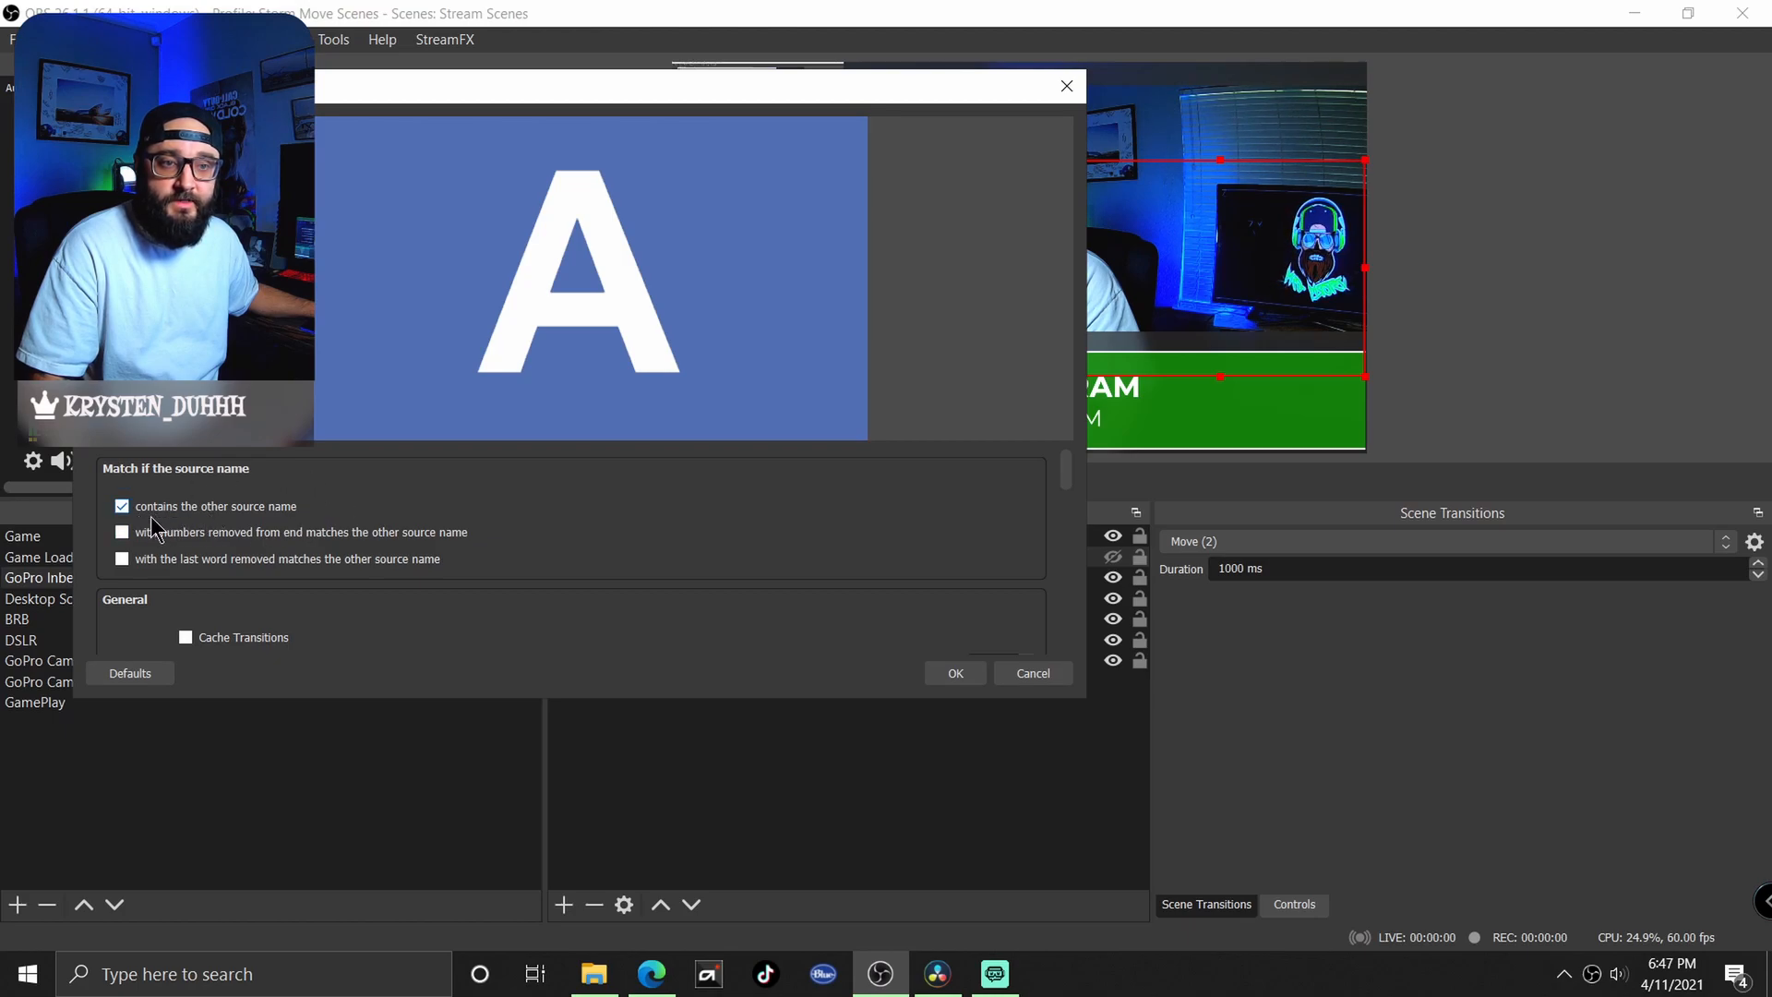
- Set the matched items' easing to Ease out and their easing function to Quadratic
scroll(291, 552, "down", 5)
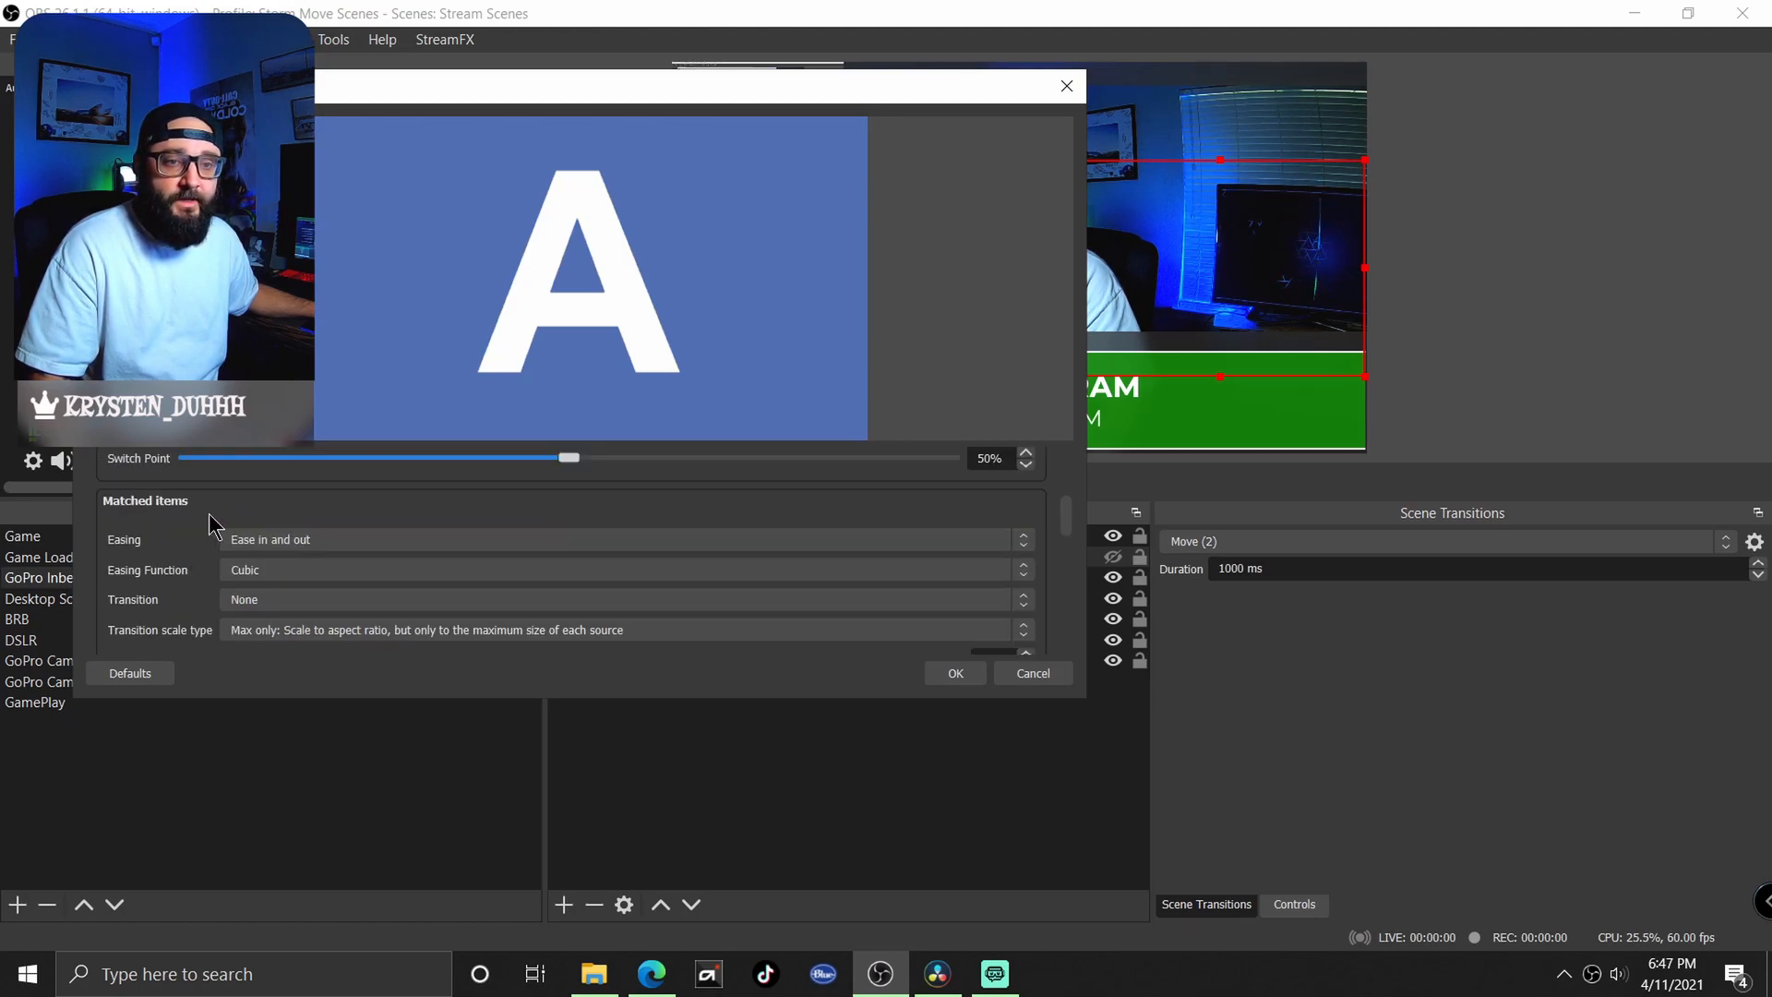
left_click(247, 539)
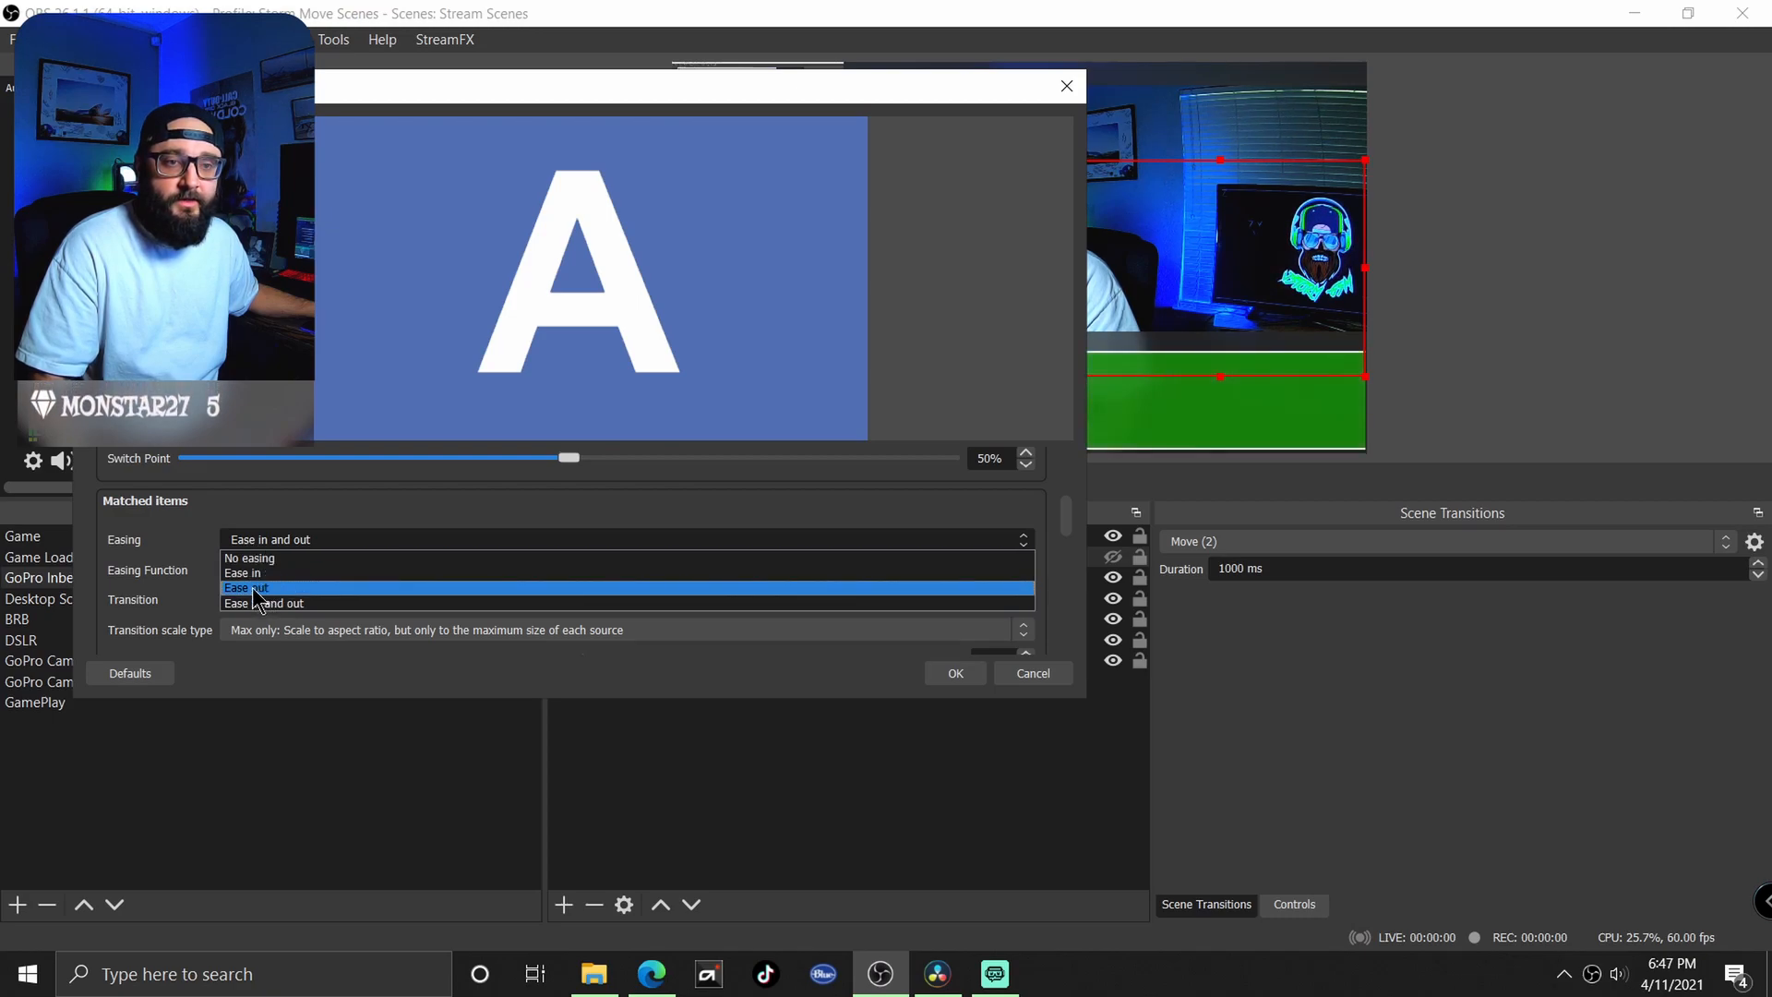
left_click(262, 589)
left_click(253, 572)
left_click(273, 585)
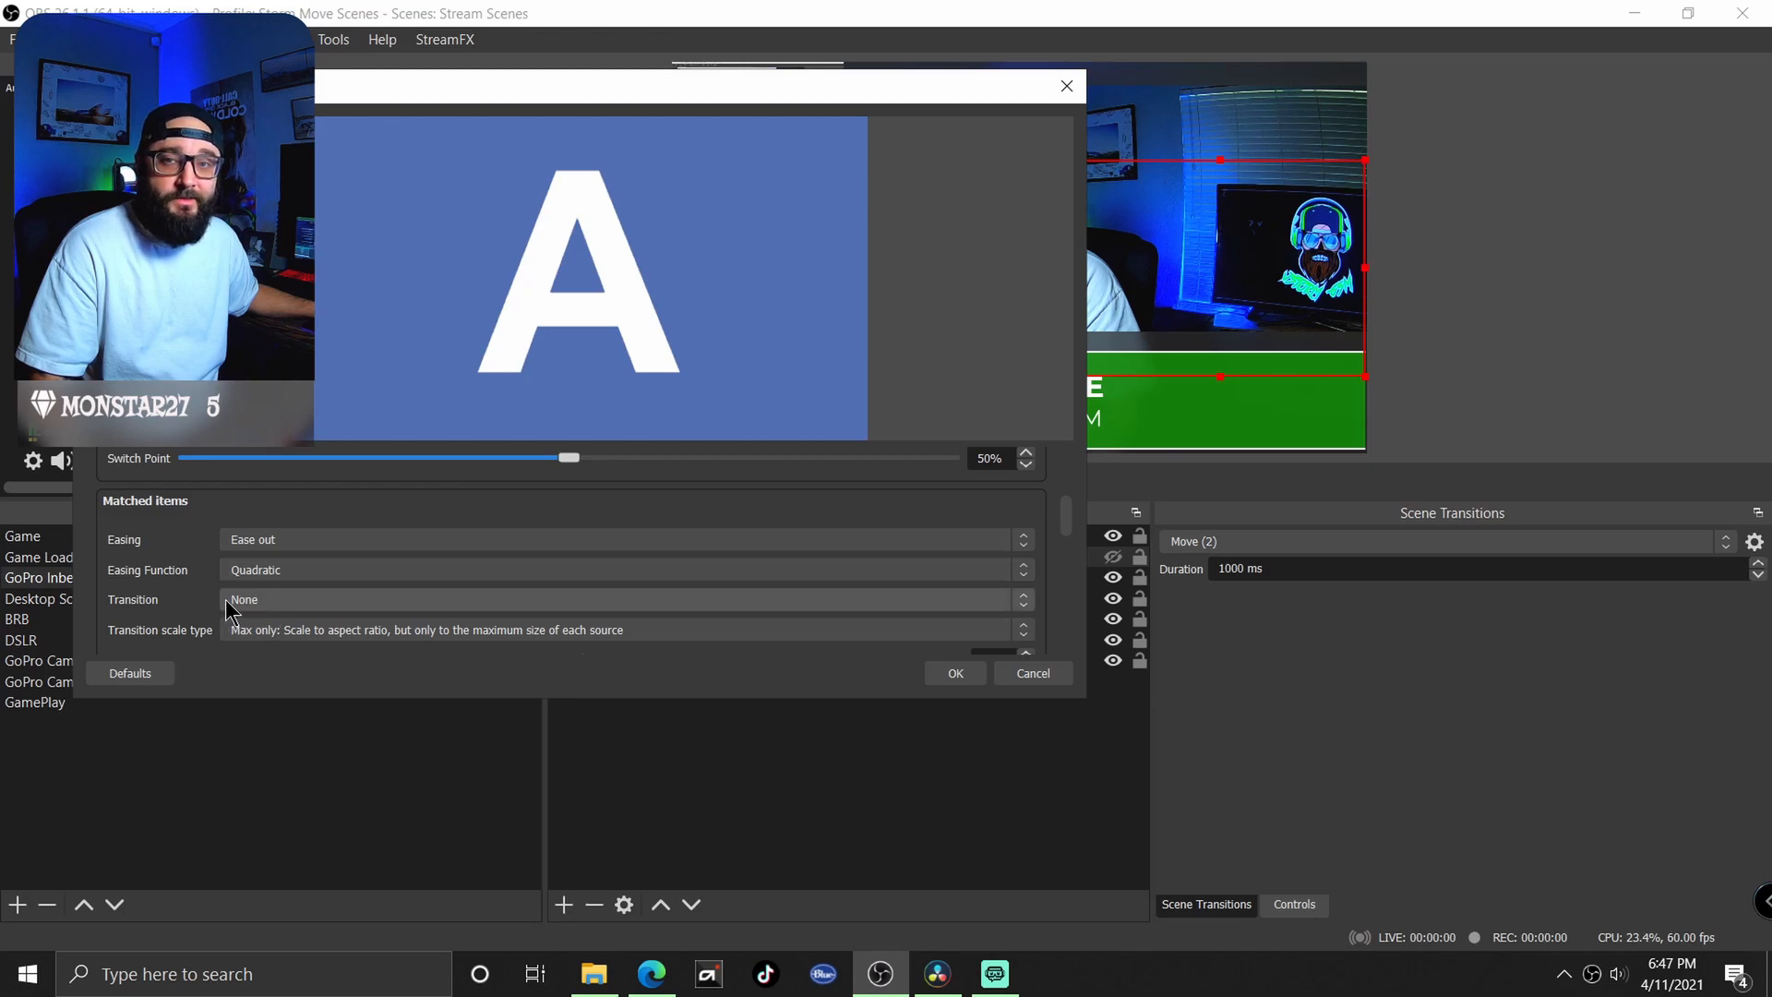
left_click(257, 571)
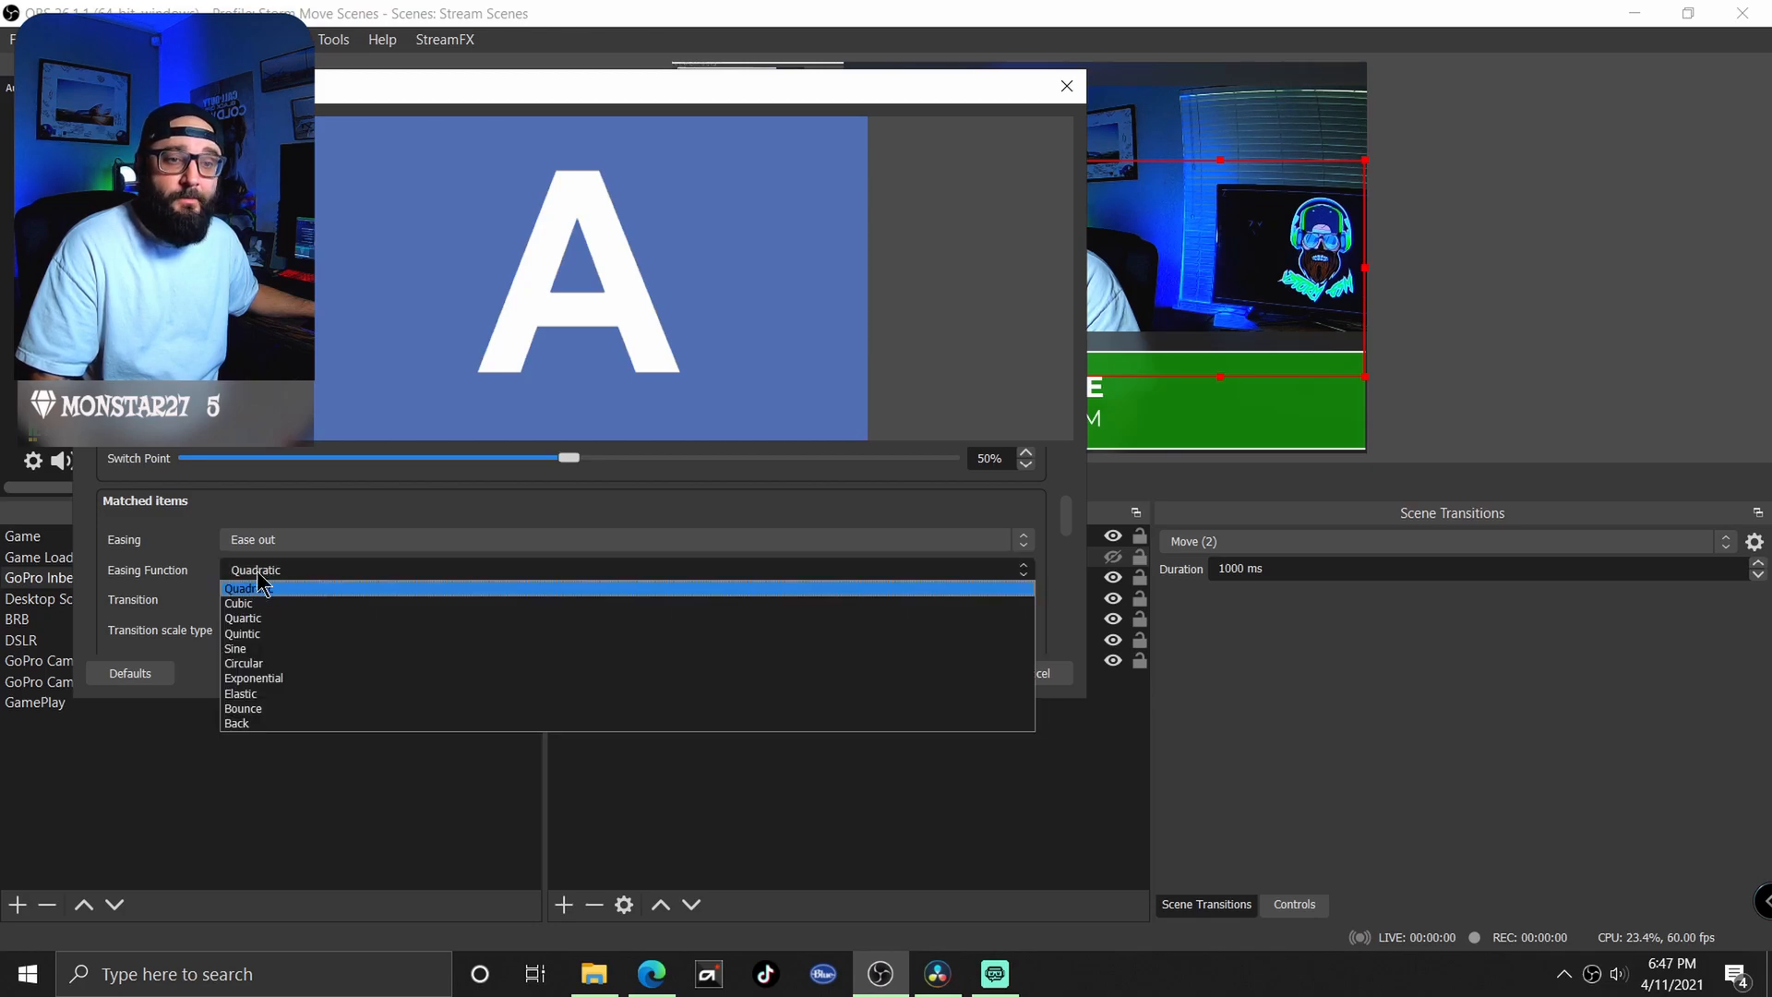
left_click(213, 598)
- Examine the curve shapes on the Easing Functions Cheat Sheet in the Edge browser and return to OBS Studio
left_click(652, 974)
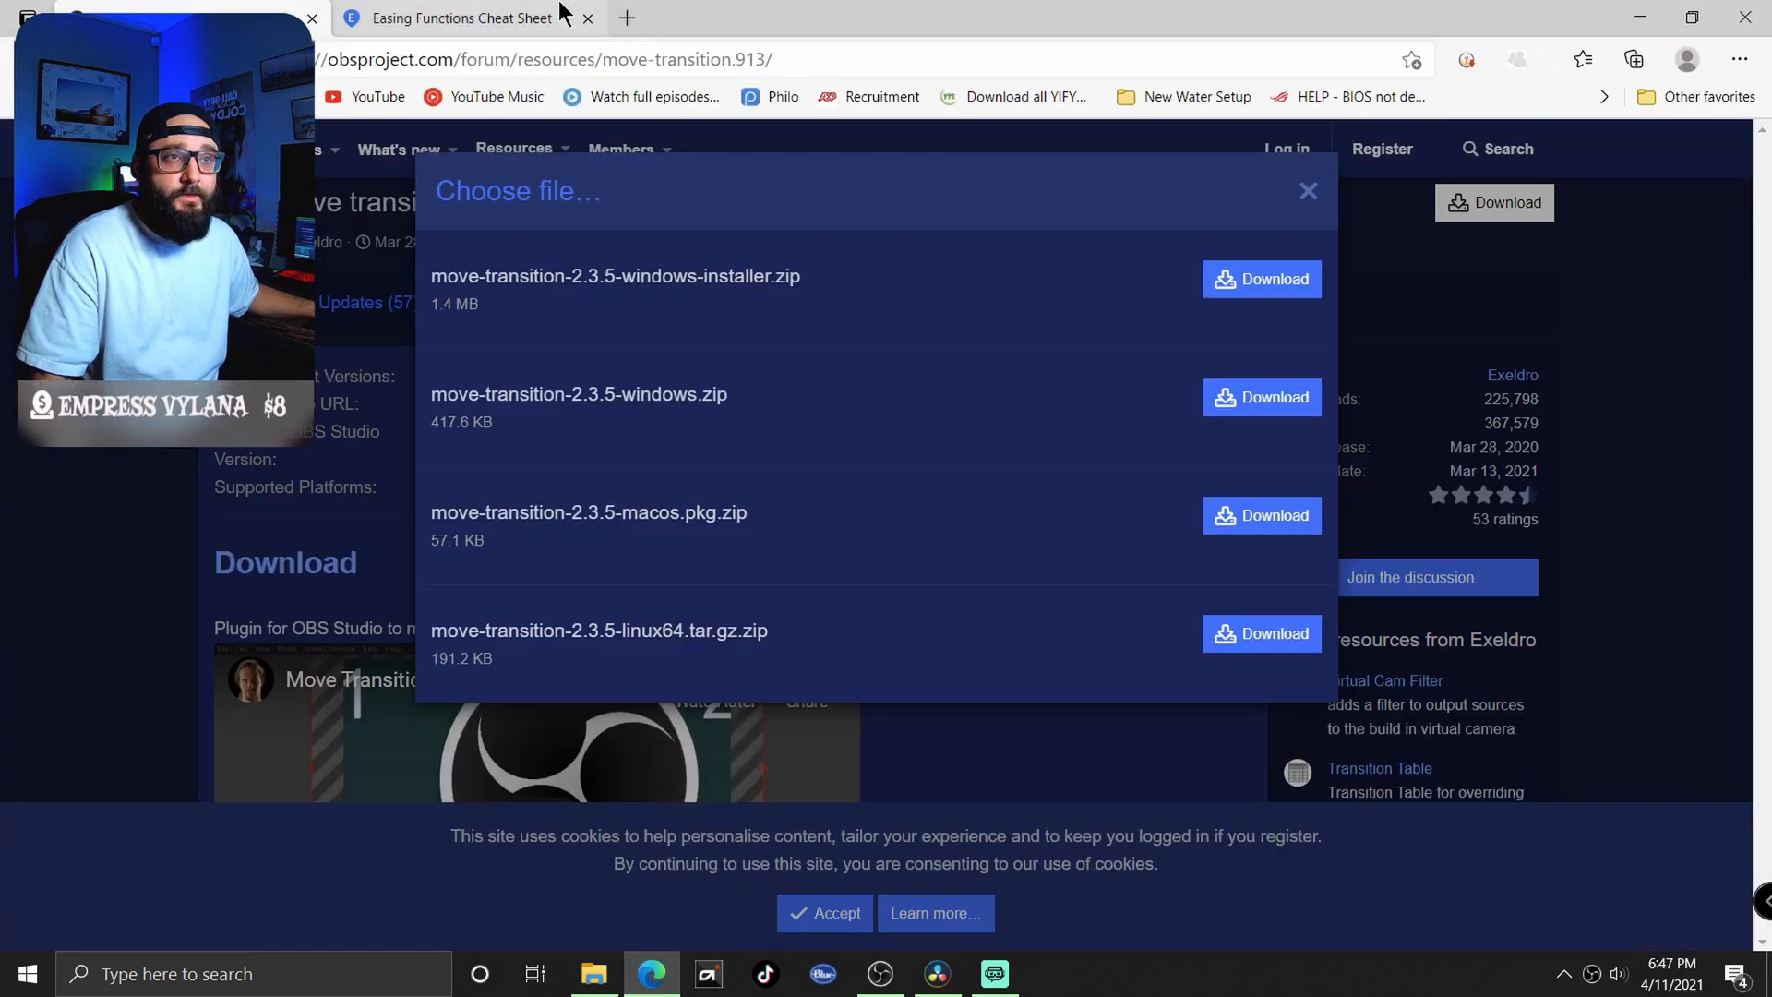
left_click(564, 13)
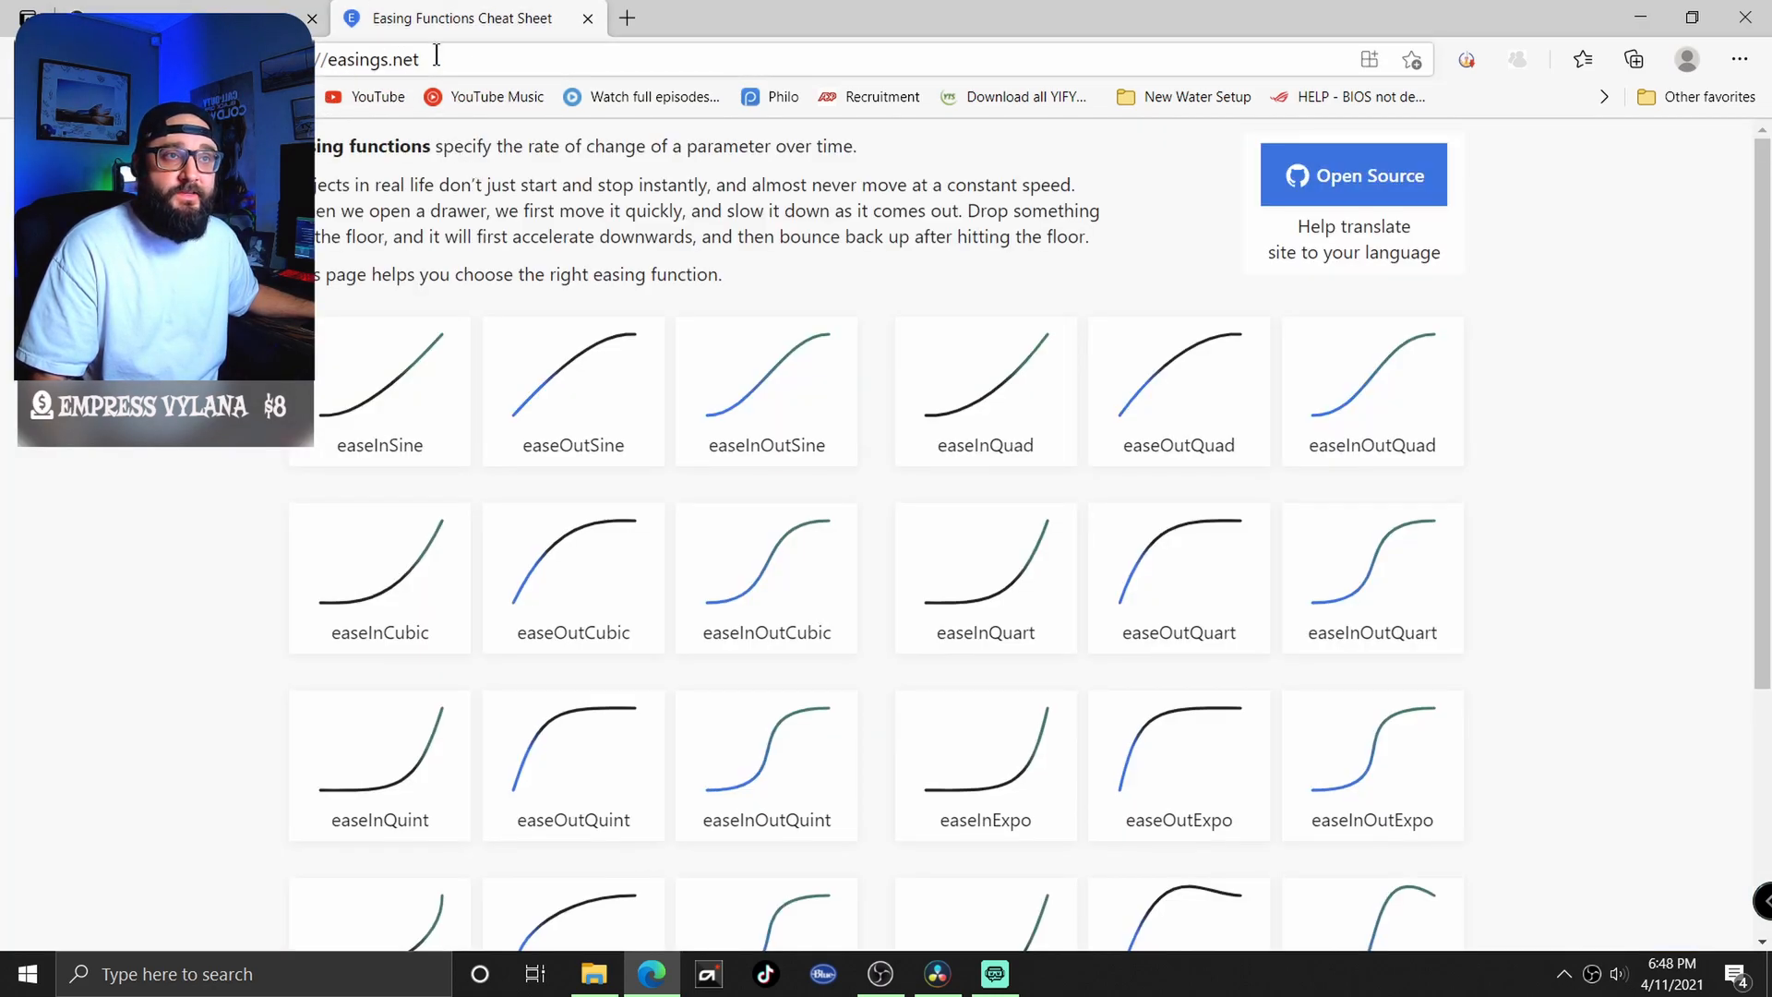
scroll(877, 536, "down", 3)
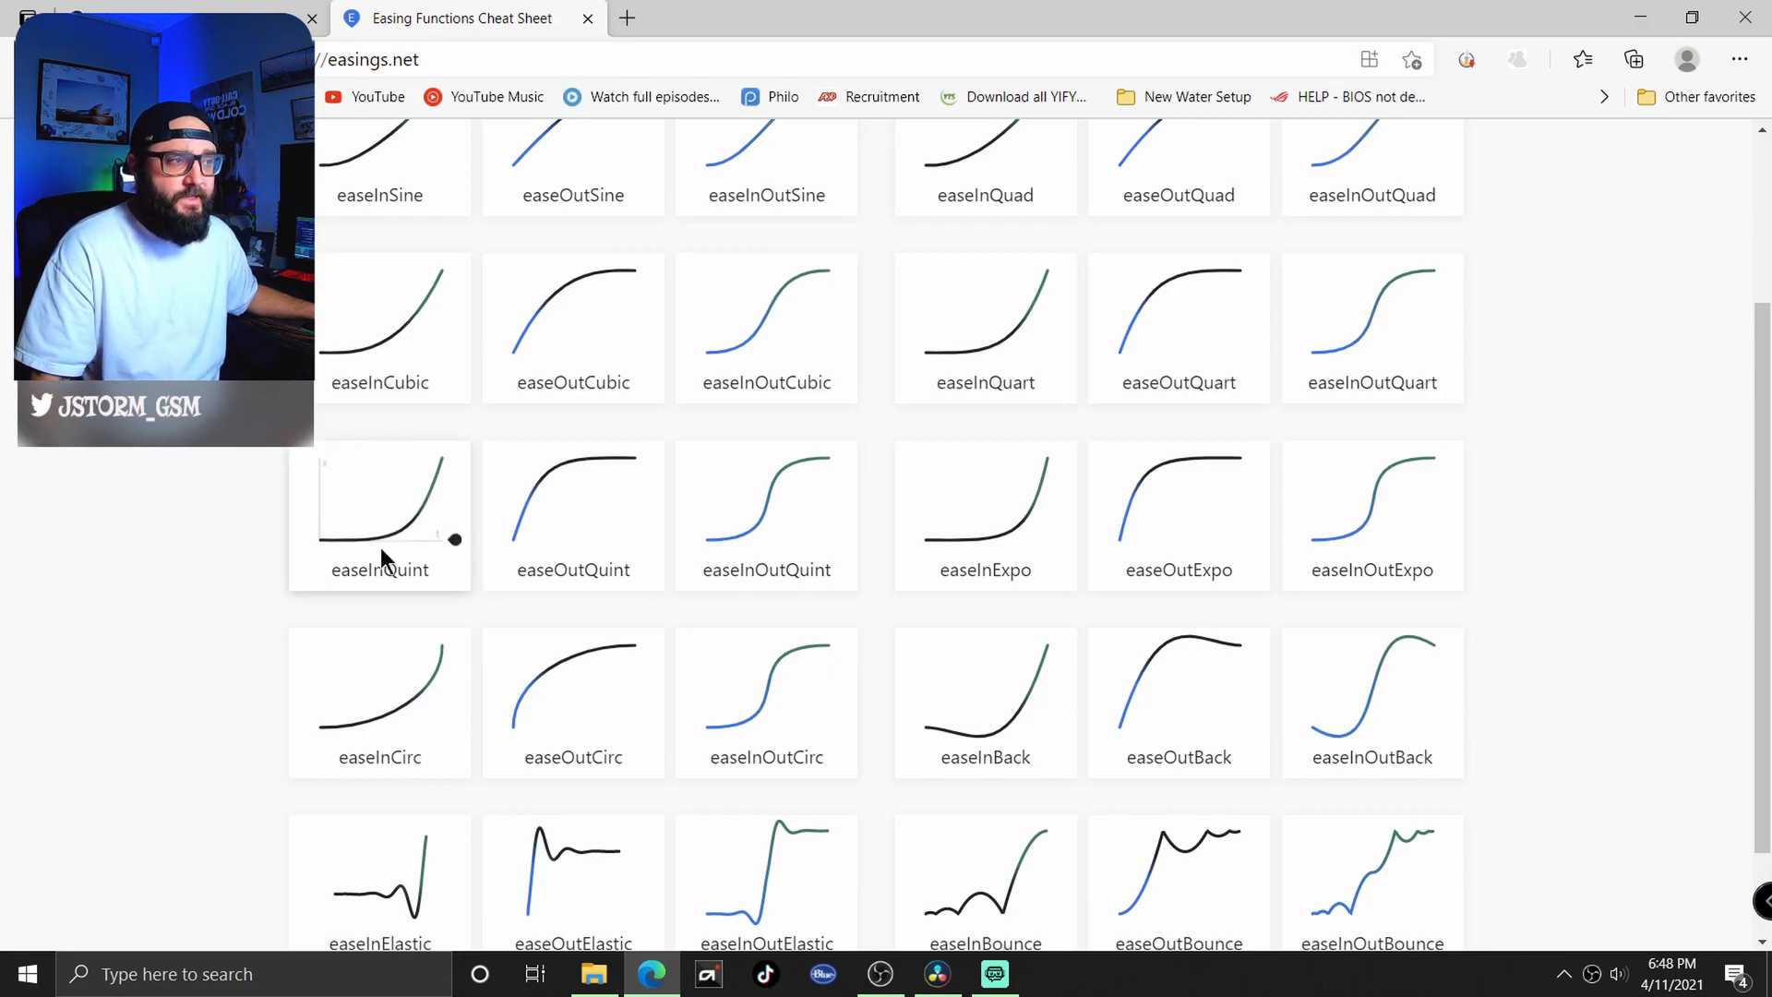
scroll(381, 546, "up", 3)
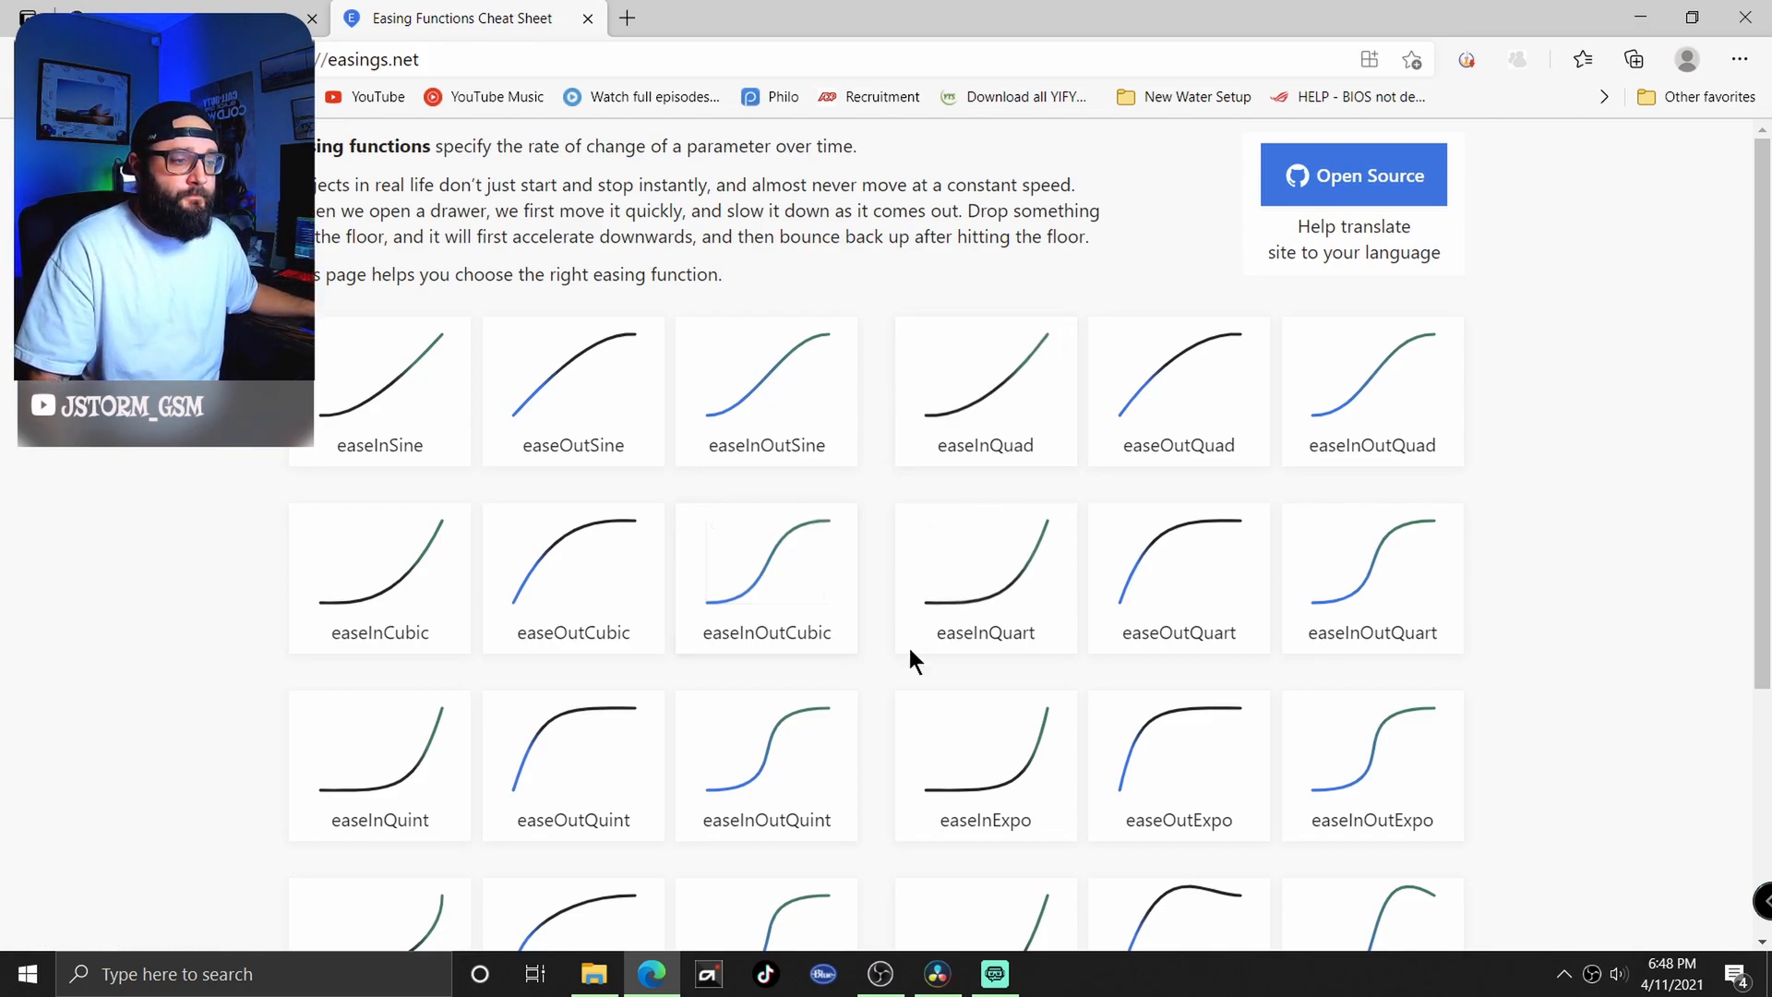
left_click(879, 977)
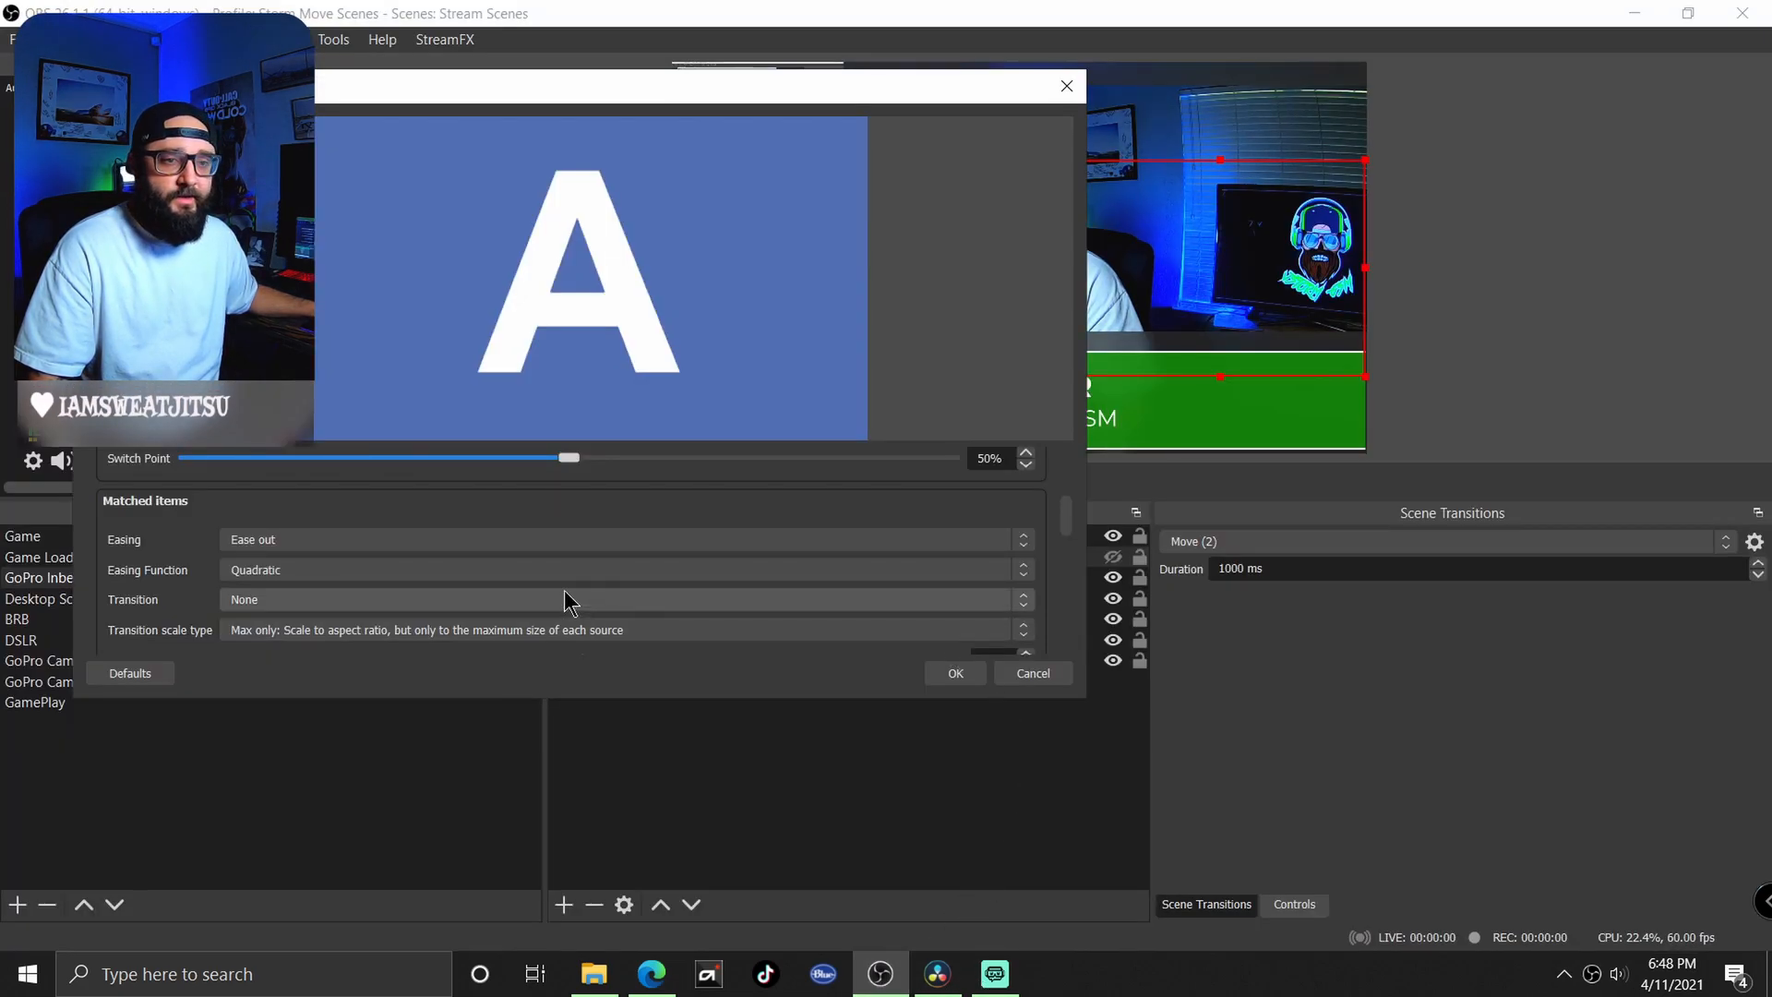
- Set the matched items' easing to Ease in and make the transition's properties window taller
left_click(552, 540)
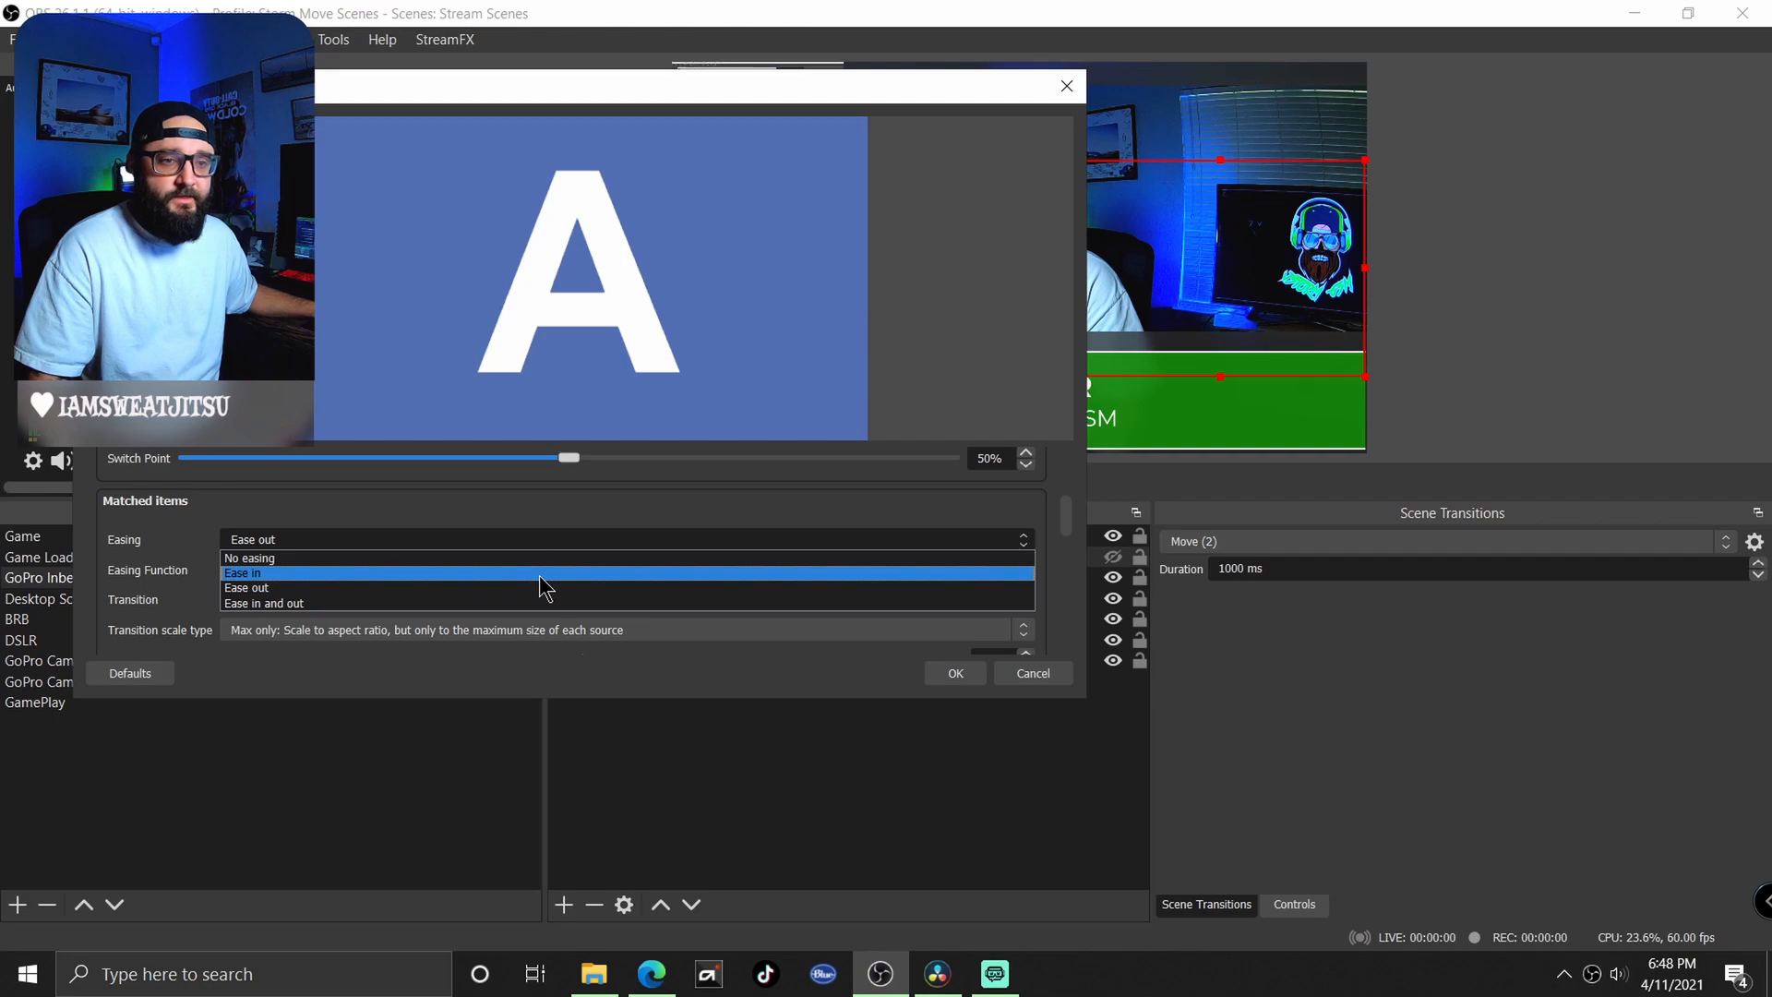
left_click(540, 575)
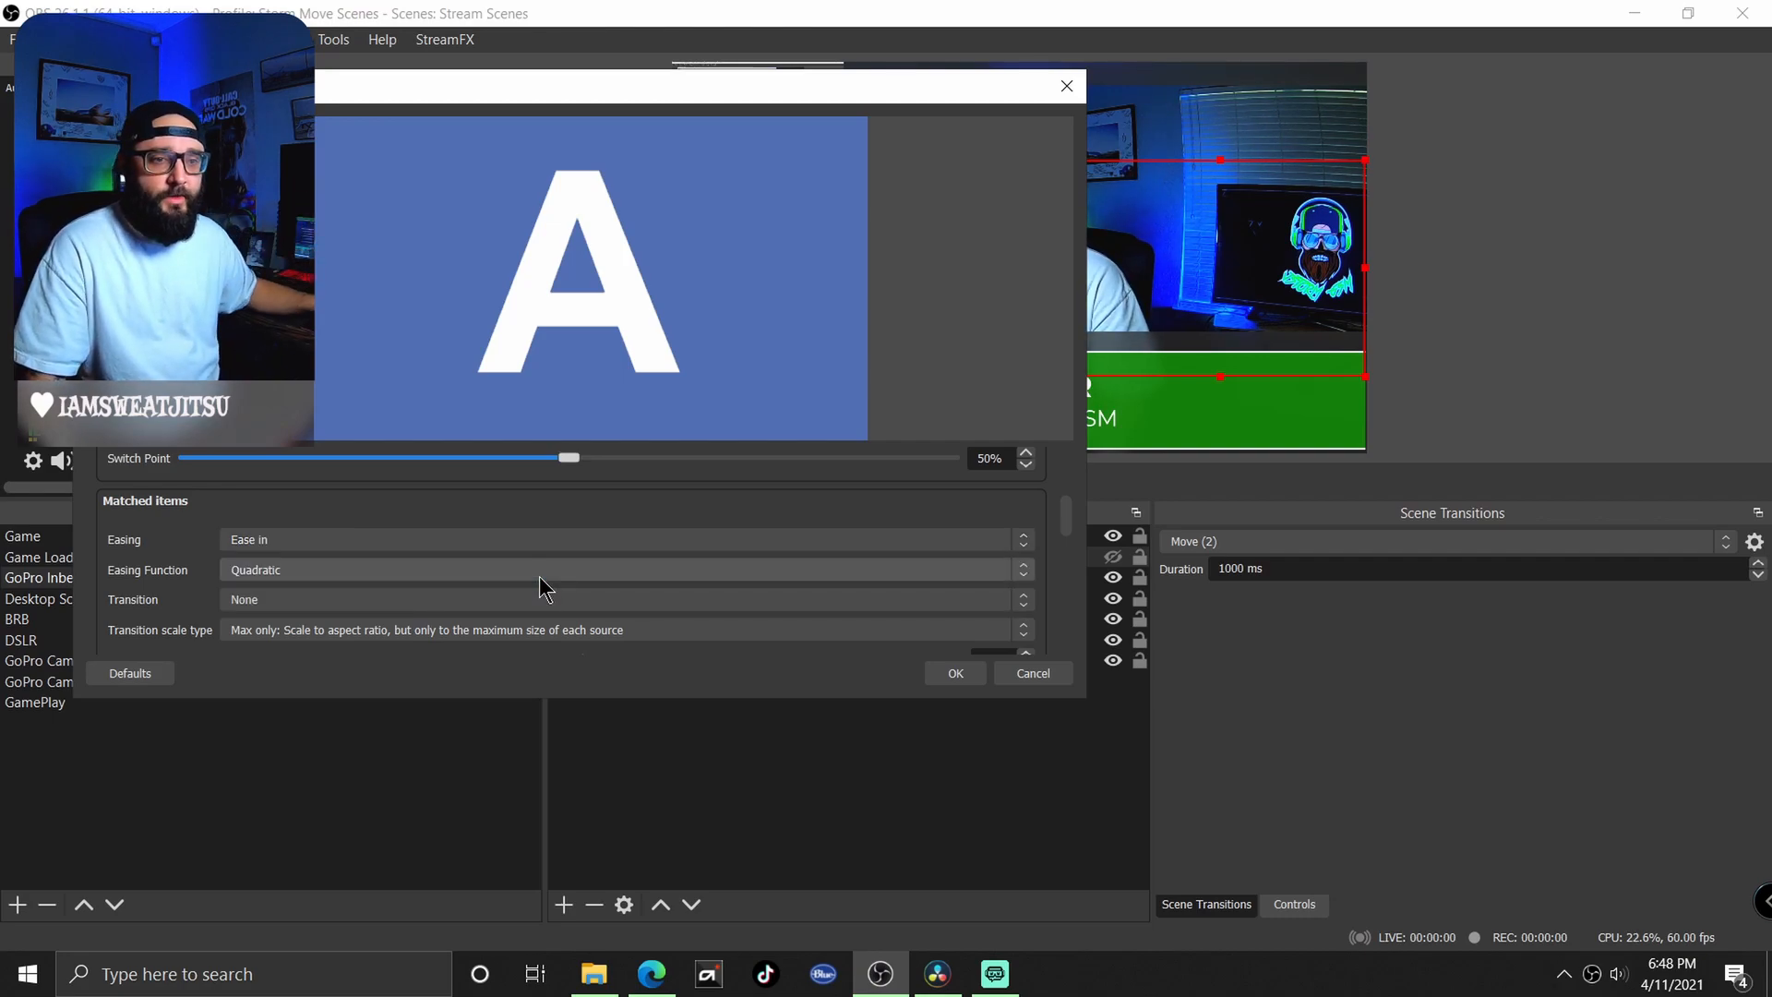
scroll(226, 487, "down", 5)
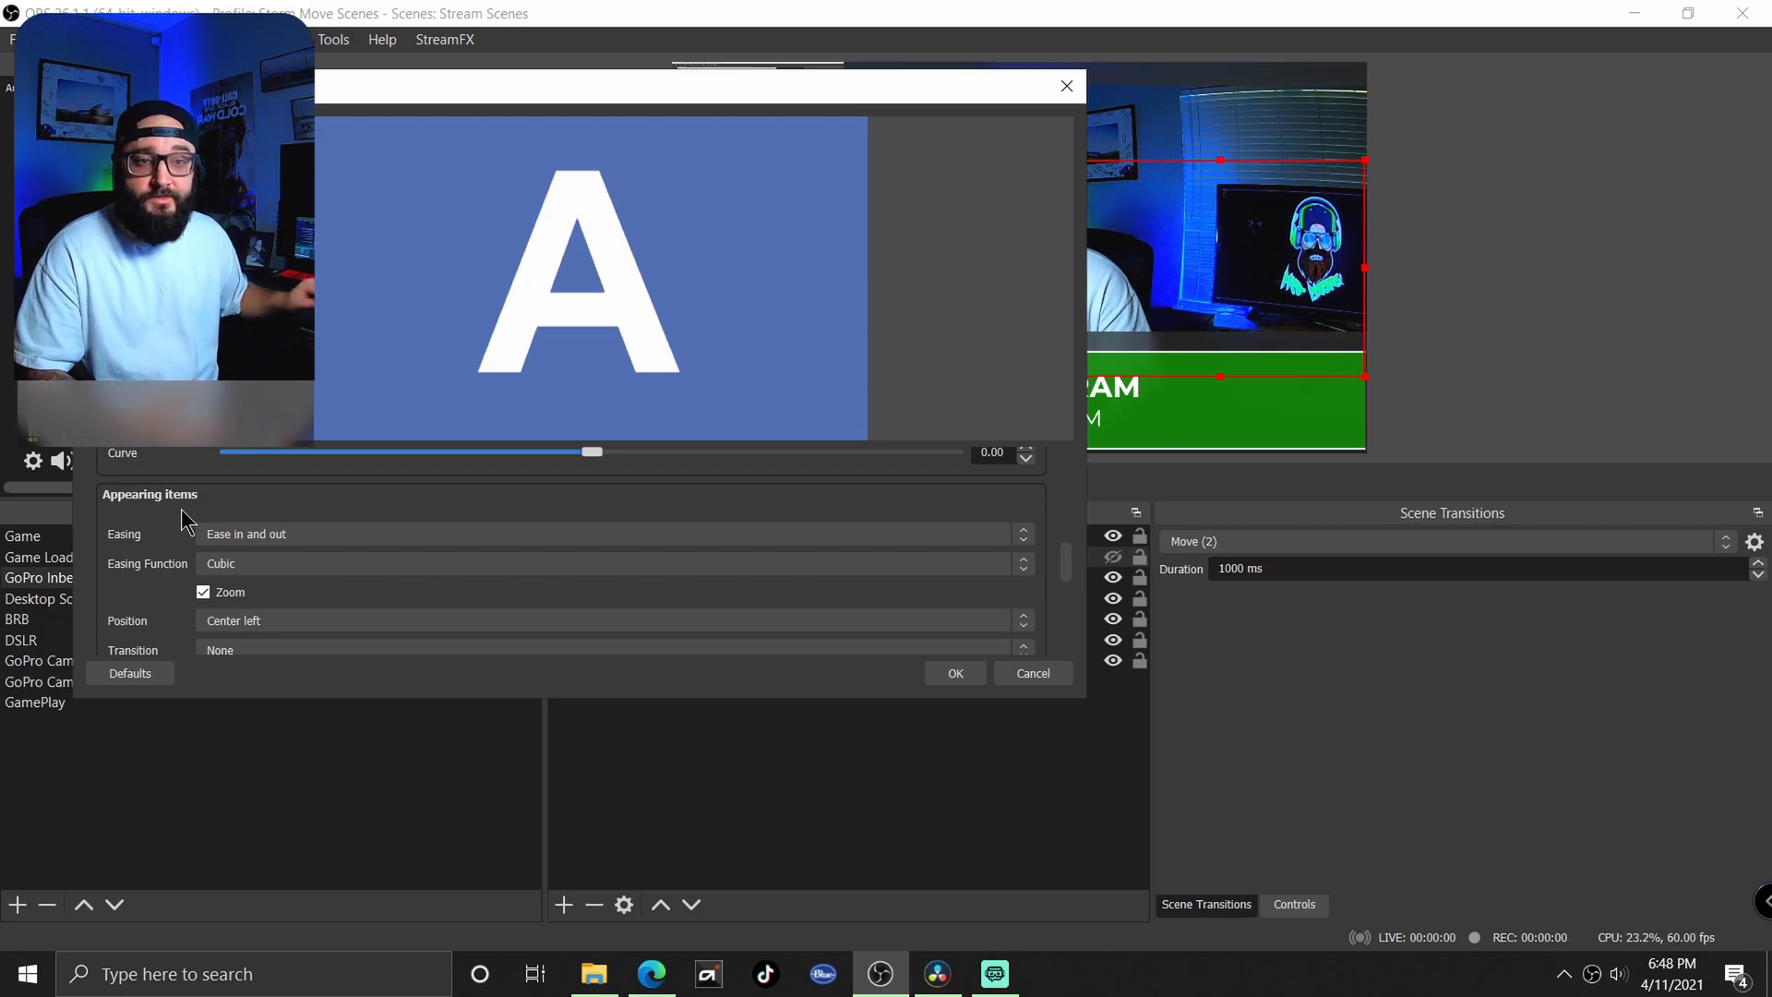
scroll(173, 519, "up", 2)
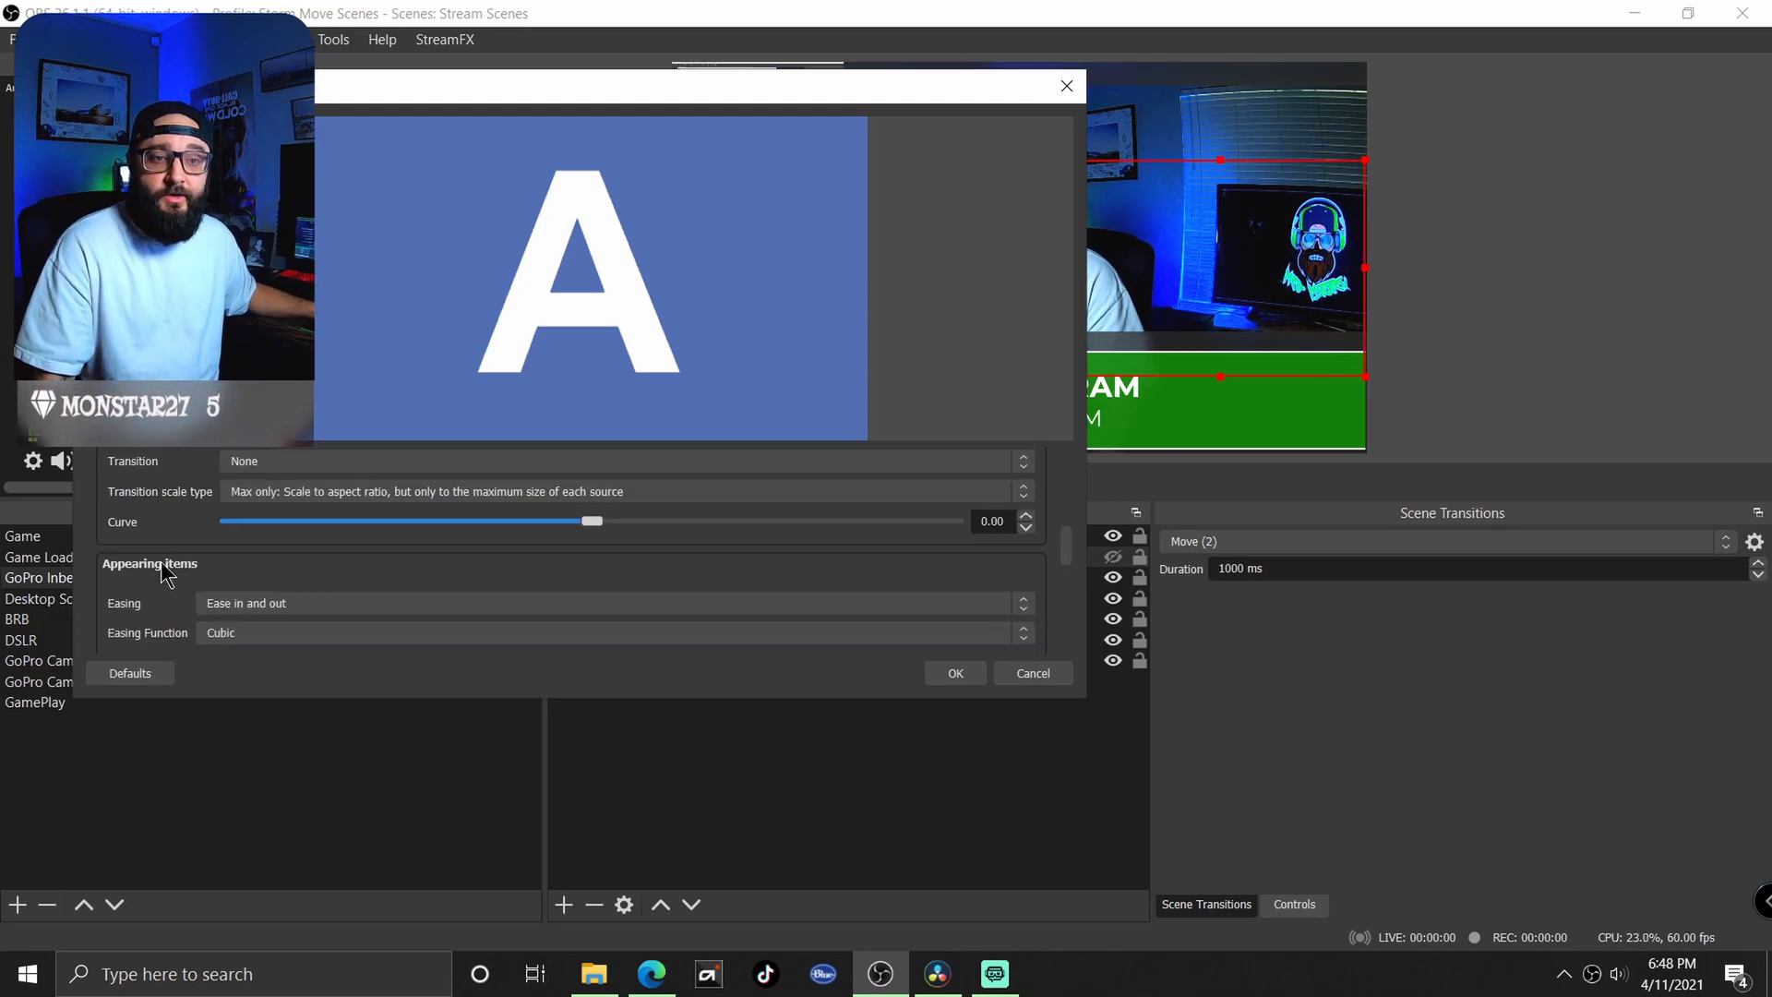
scroll(171, 577, "down", 3)
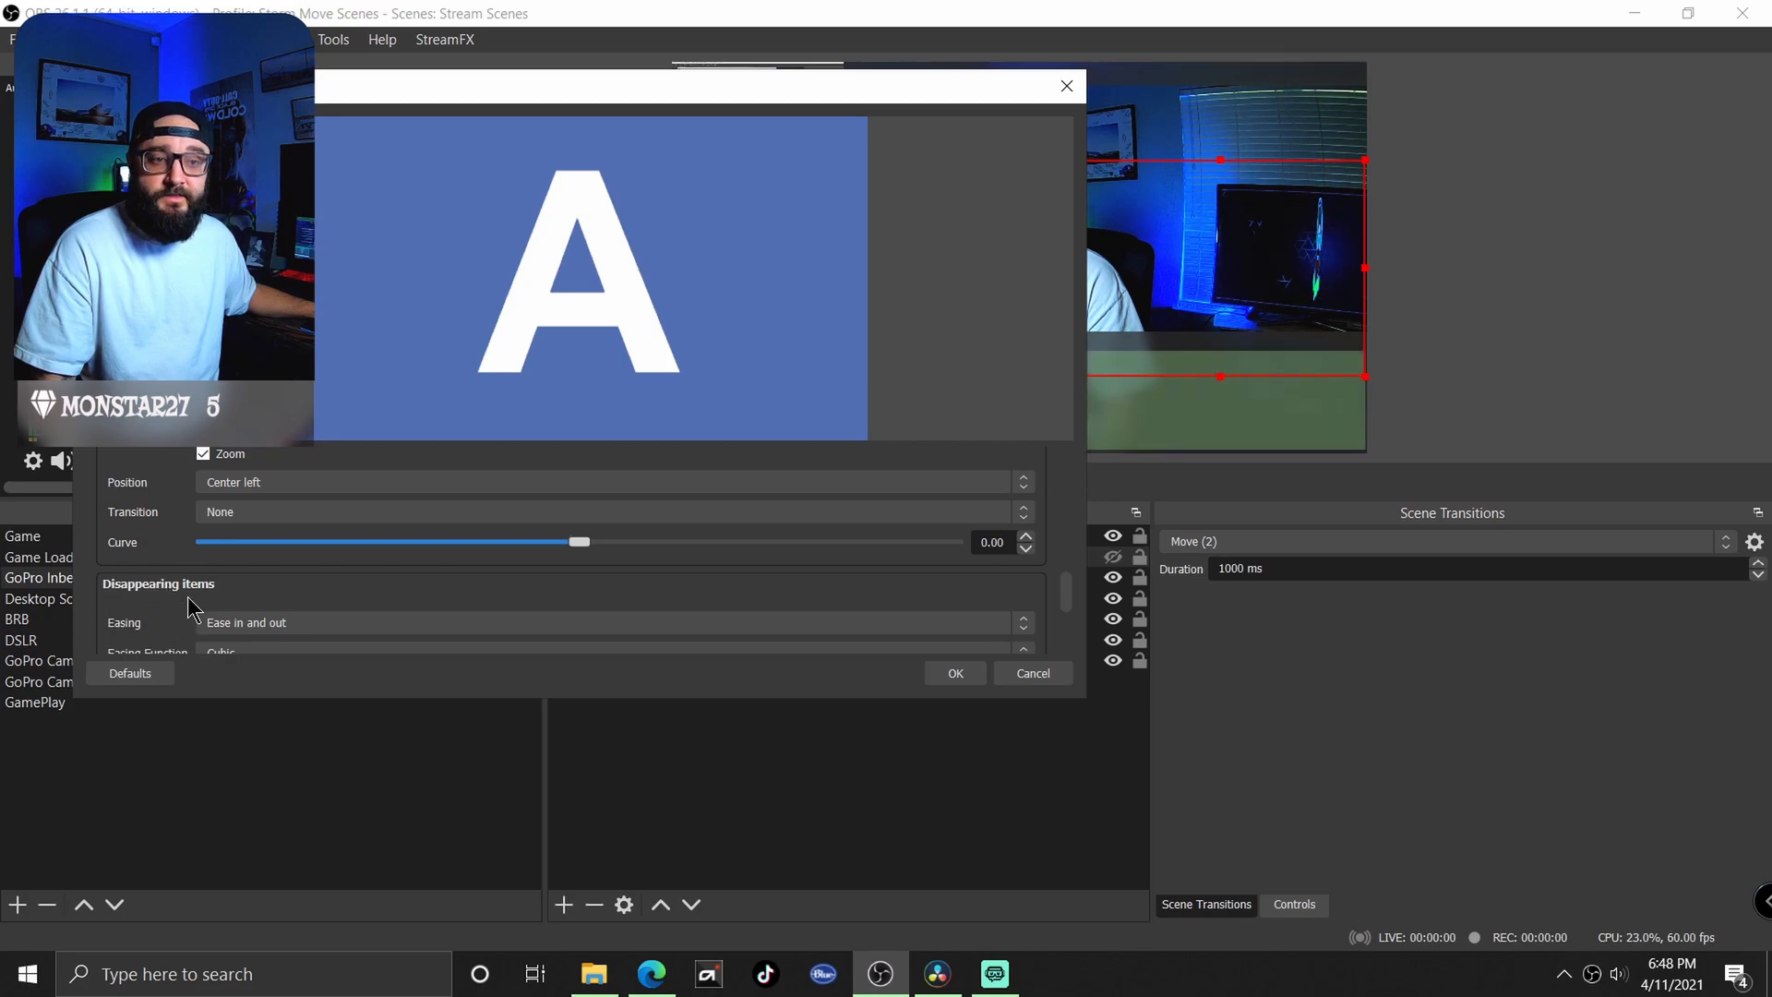
left_click_drag(337, 701, 340, 875)
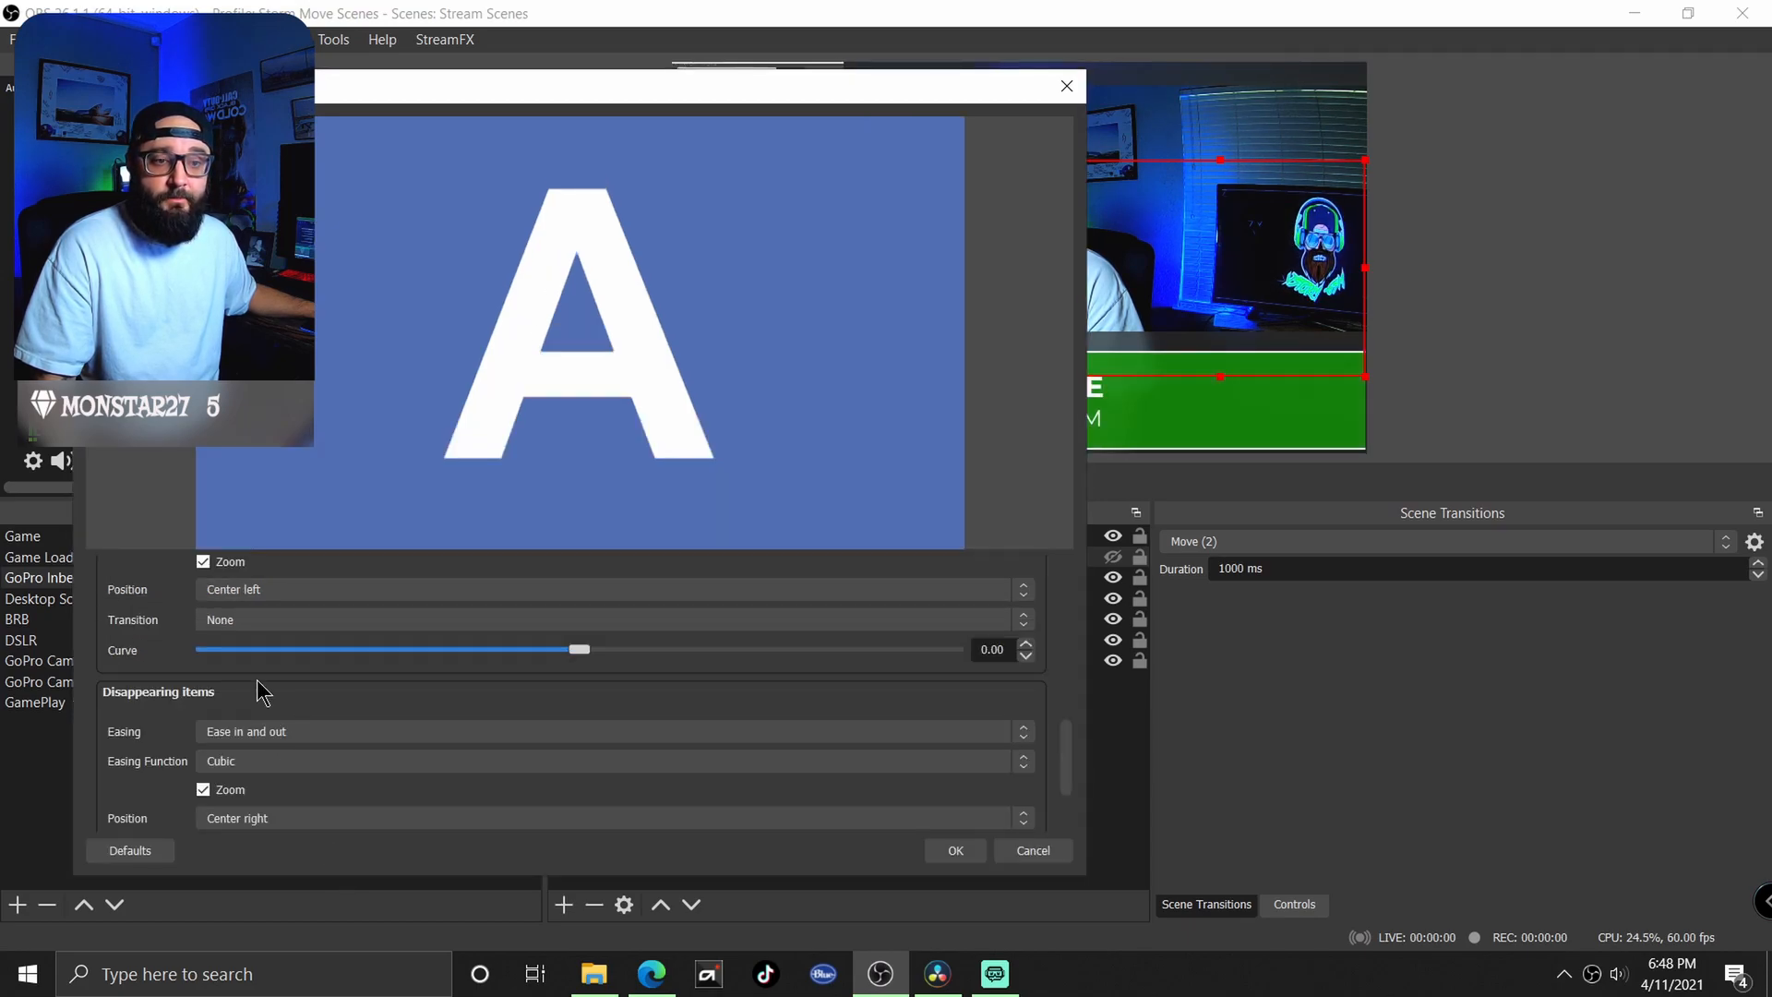
- Examine the easing, zoom and position options for the appearing items in the Move transition's properties
scroll(251, 679, "up", 3)
scroll(225, 613, "up", 3)
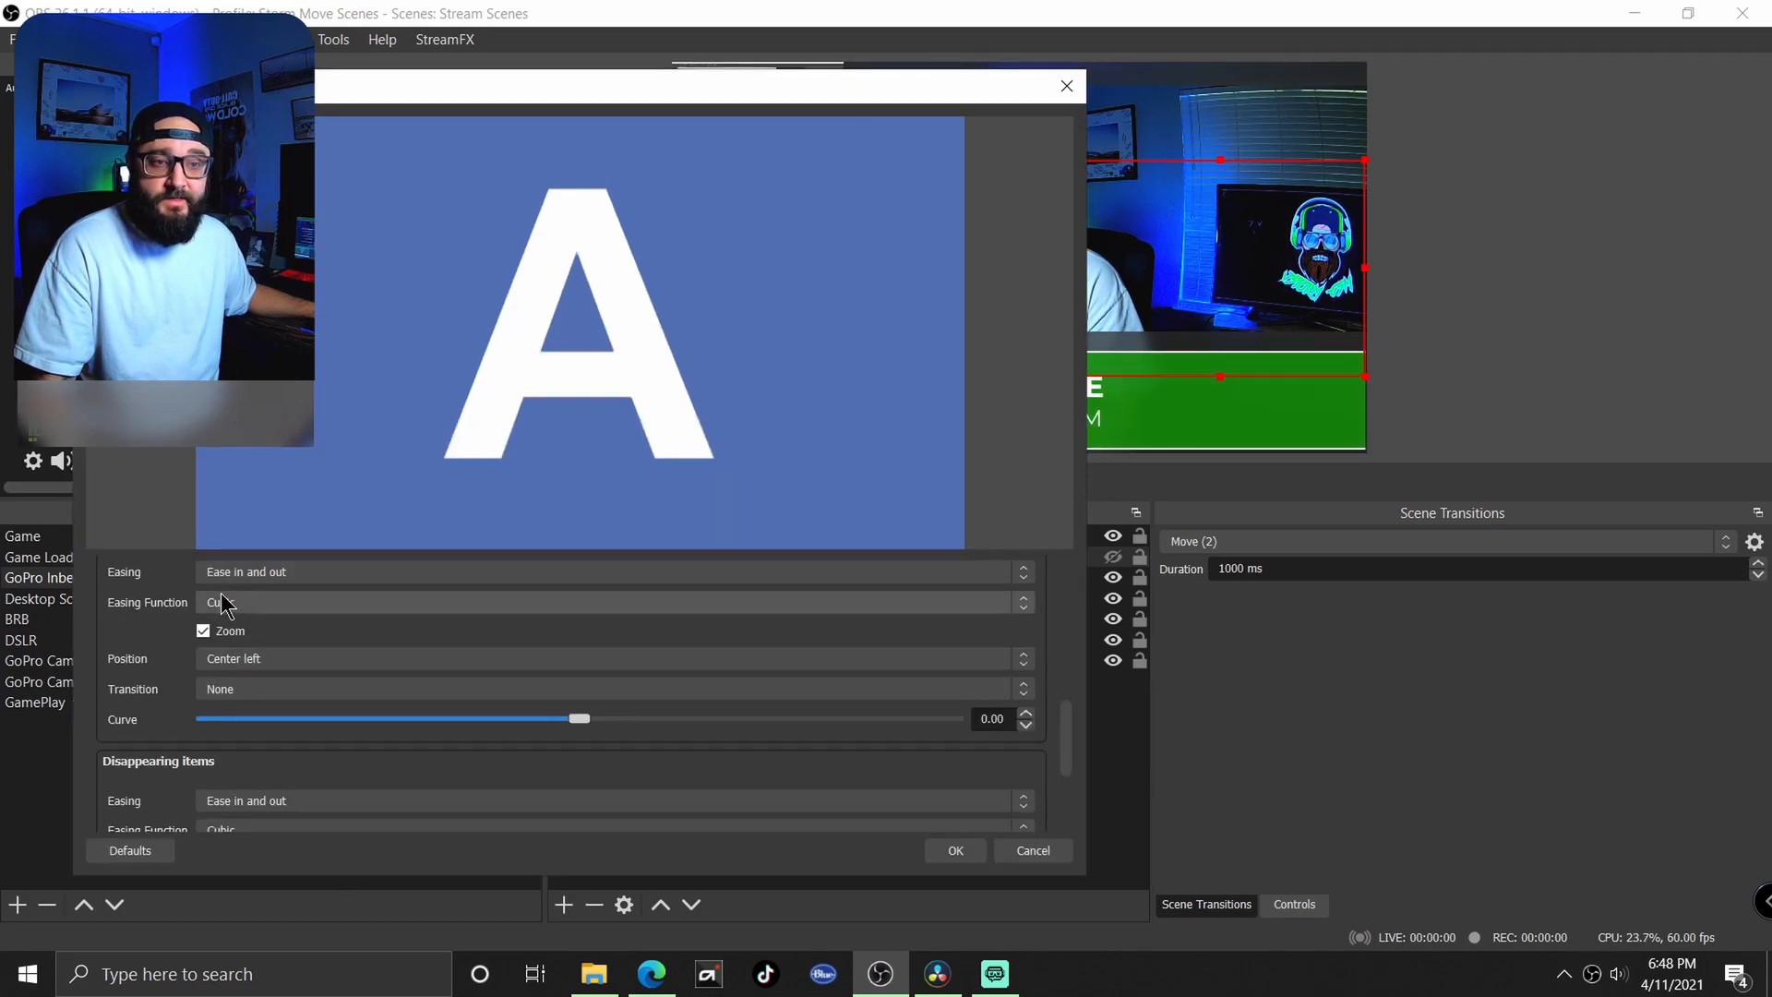
scroll(177, 673, "down", 1)
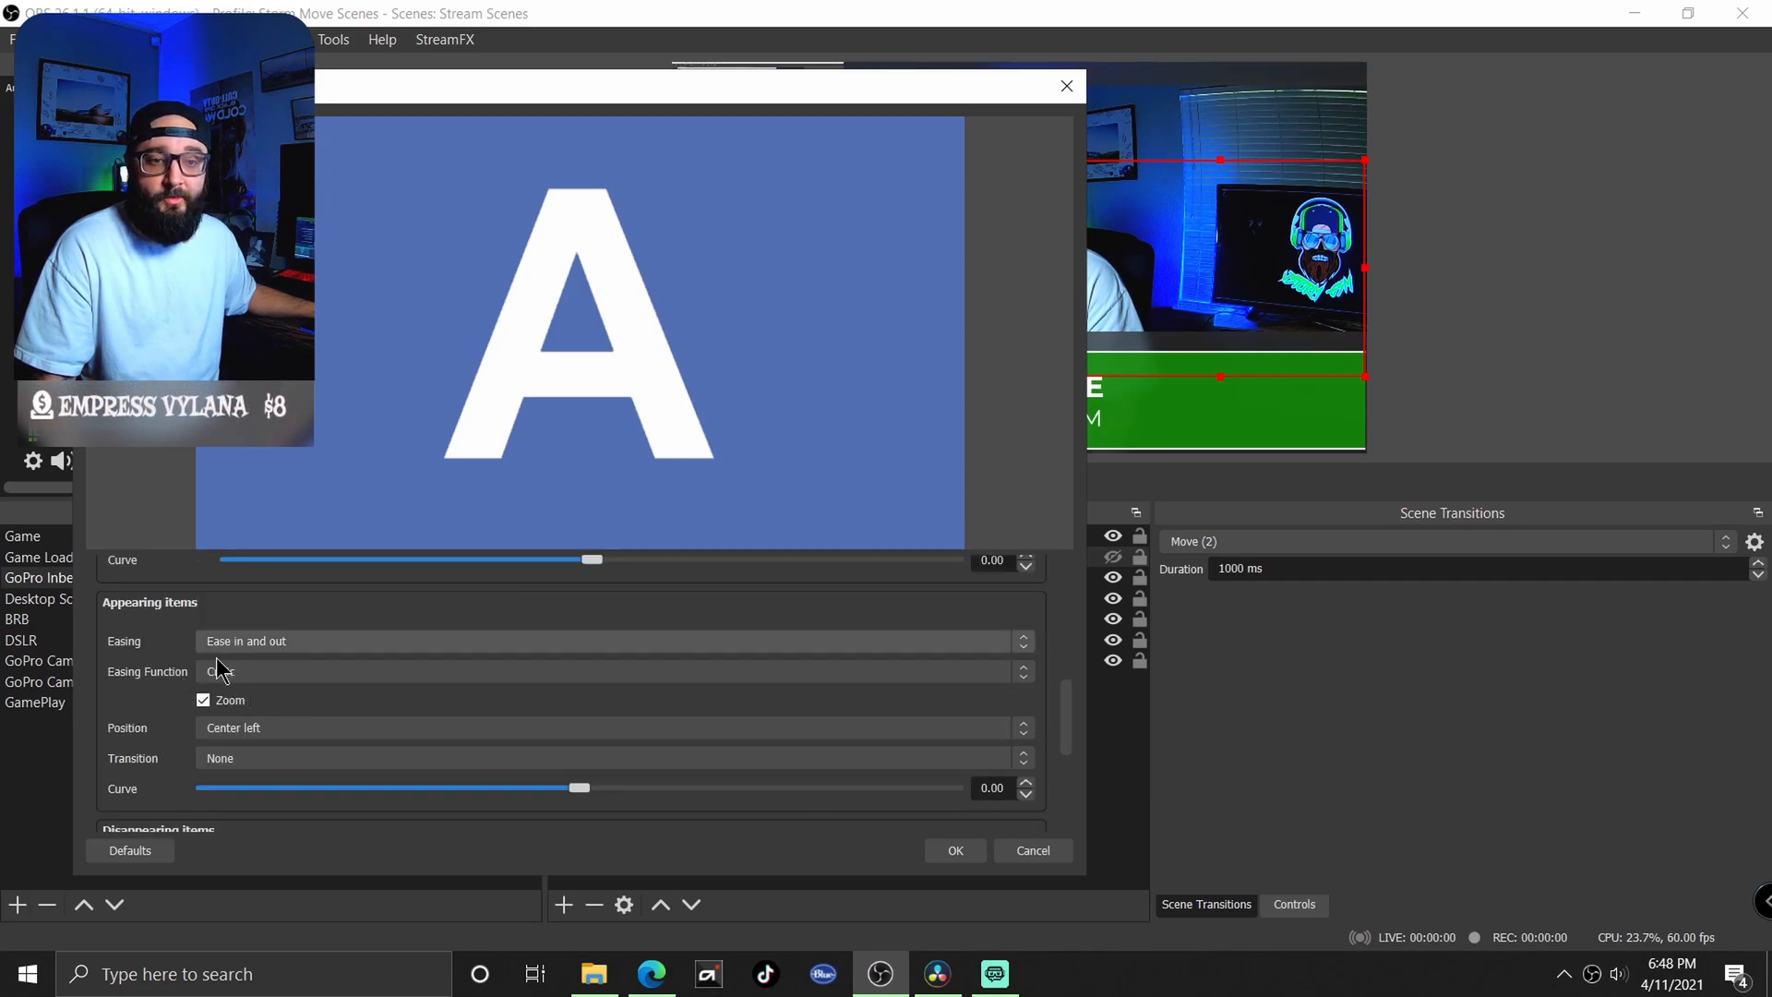
left_click(258, 728)
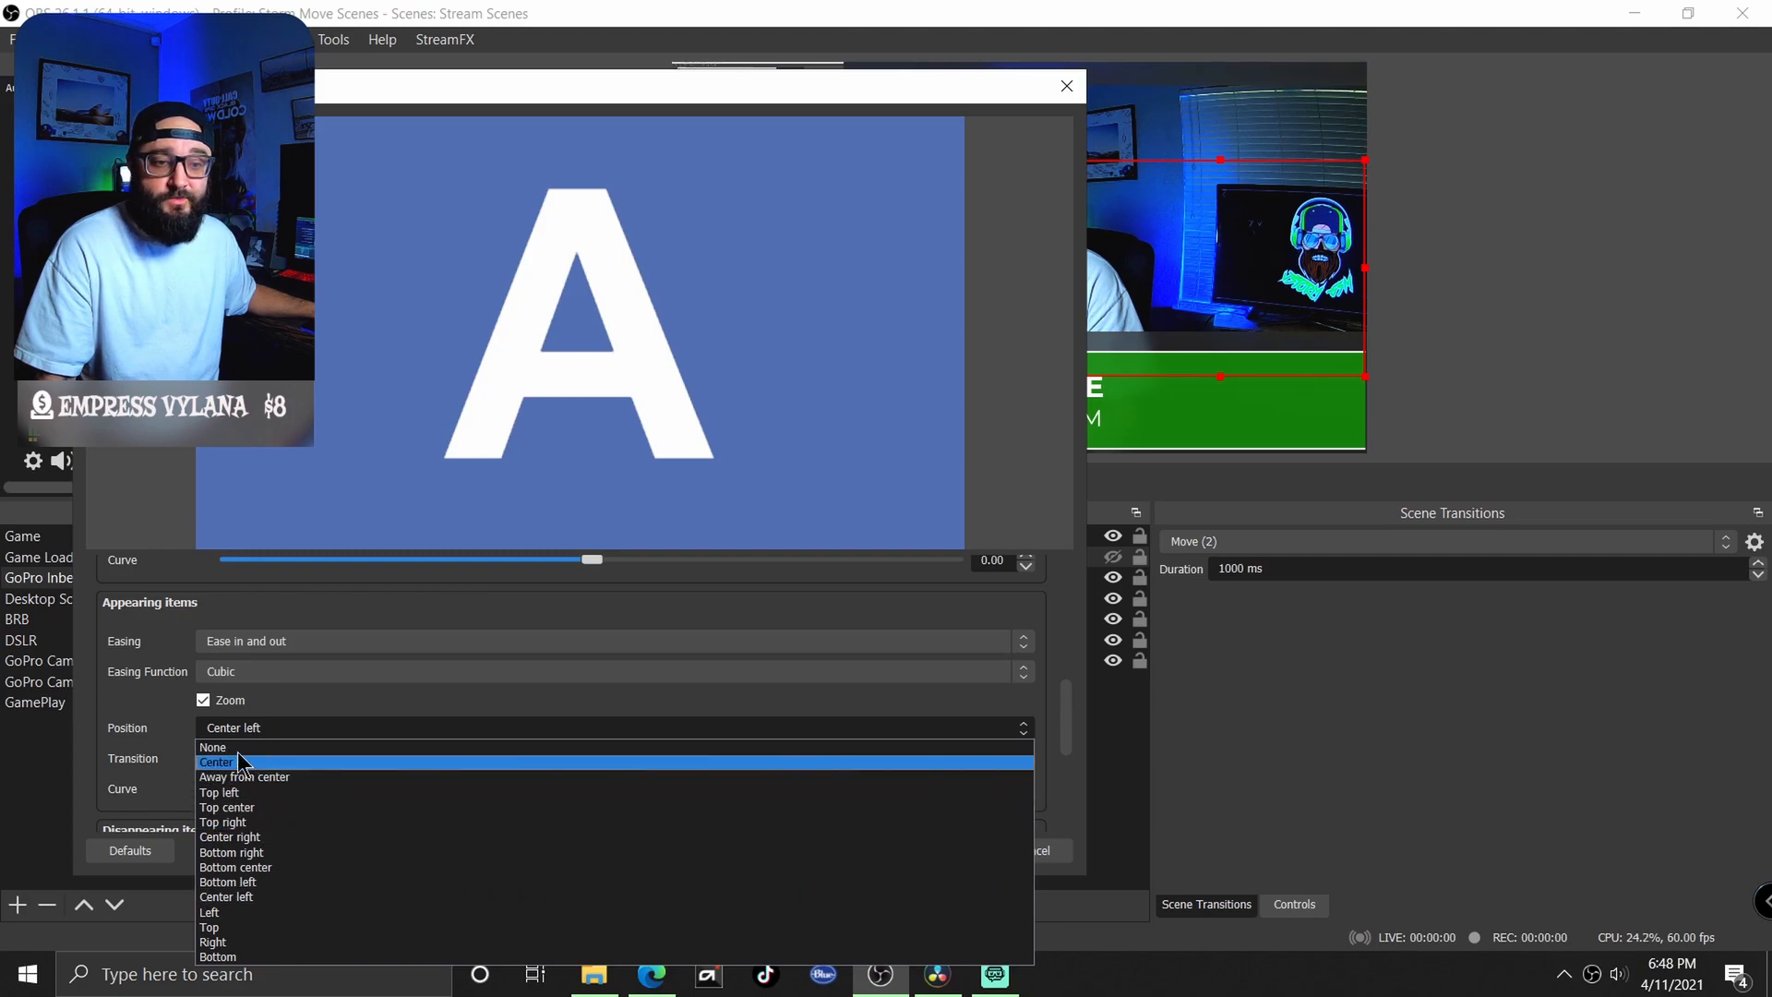
left_click(169, 710)
scroll(238, 792, "down", 1)
scroll(226, 771, "up", 4)
scroll(199, 739, "down", 6)
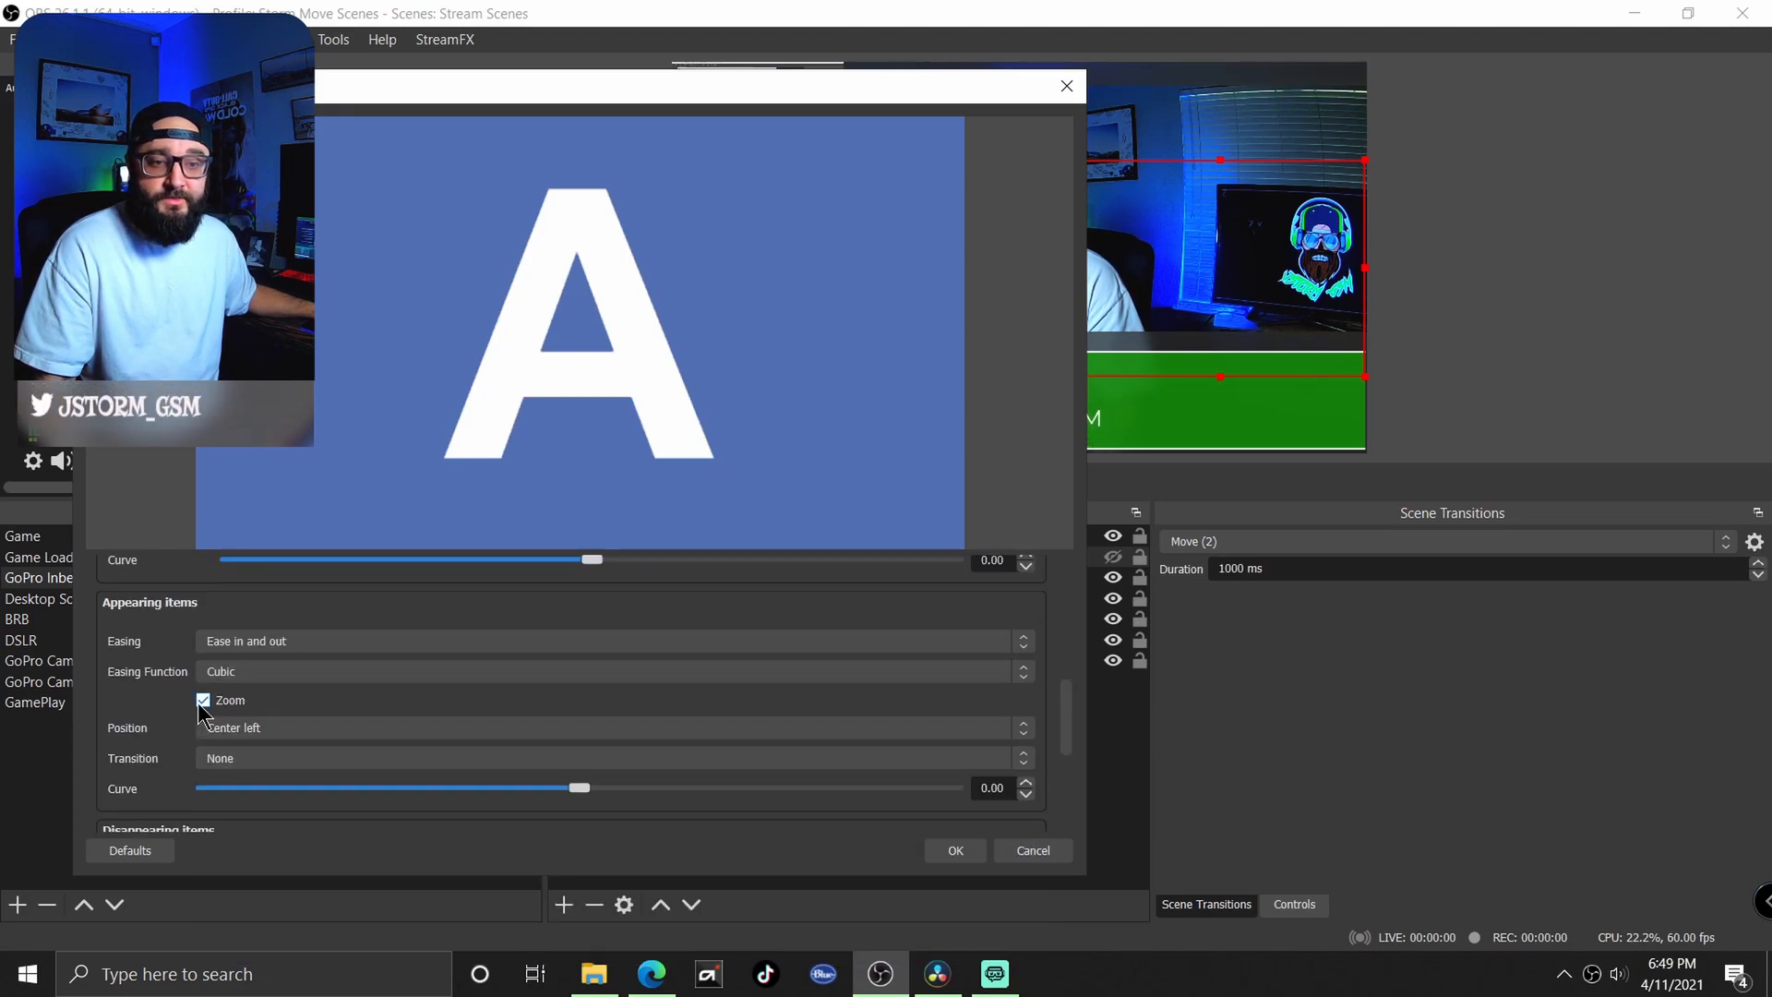
- Choose Center left as the appearing items' position and accept the Move transition's properties
left_click(230, 665)
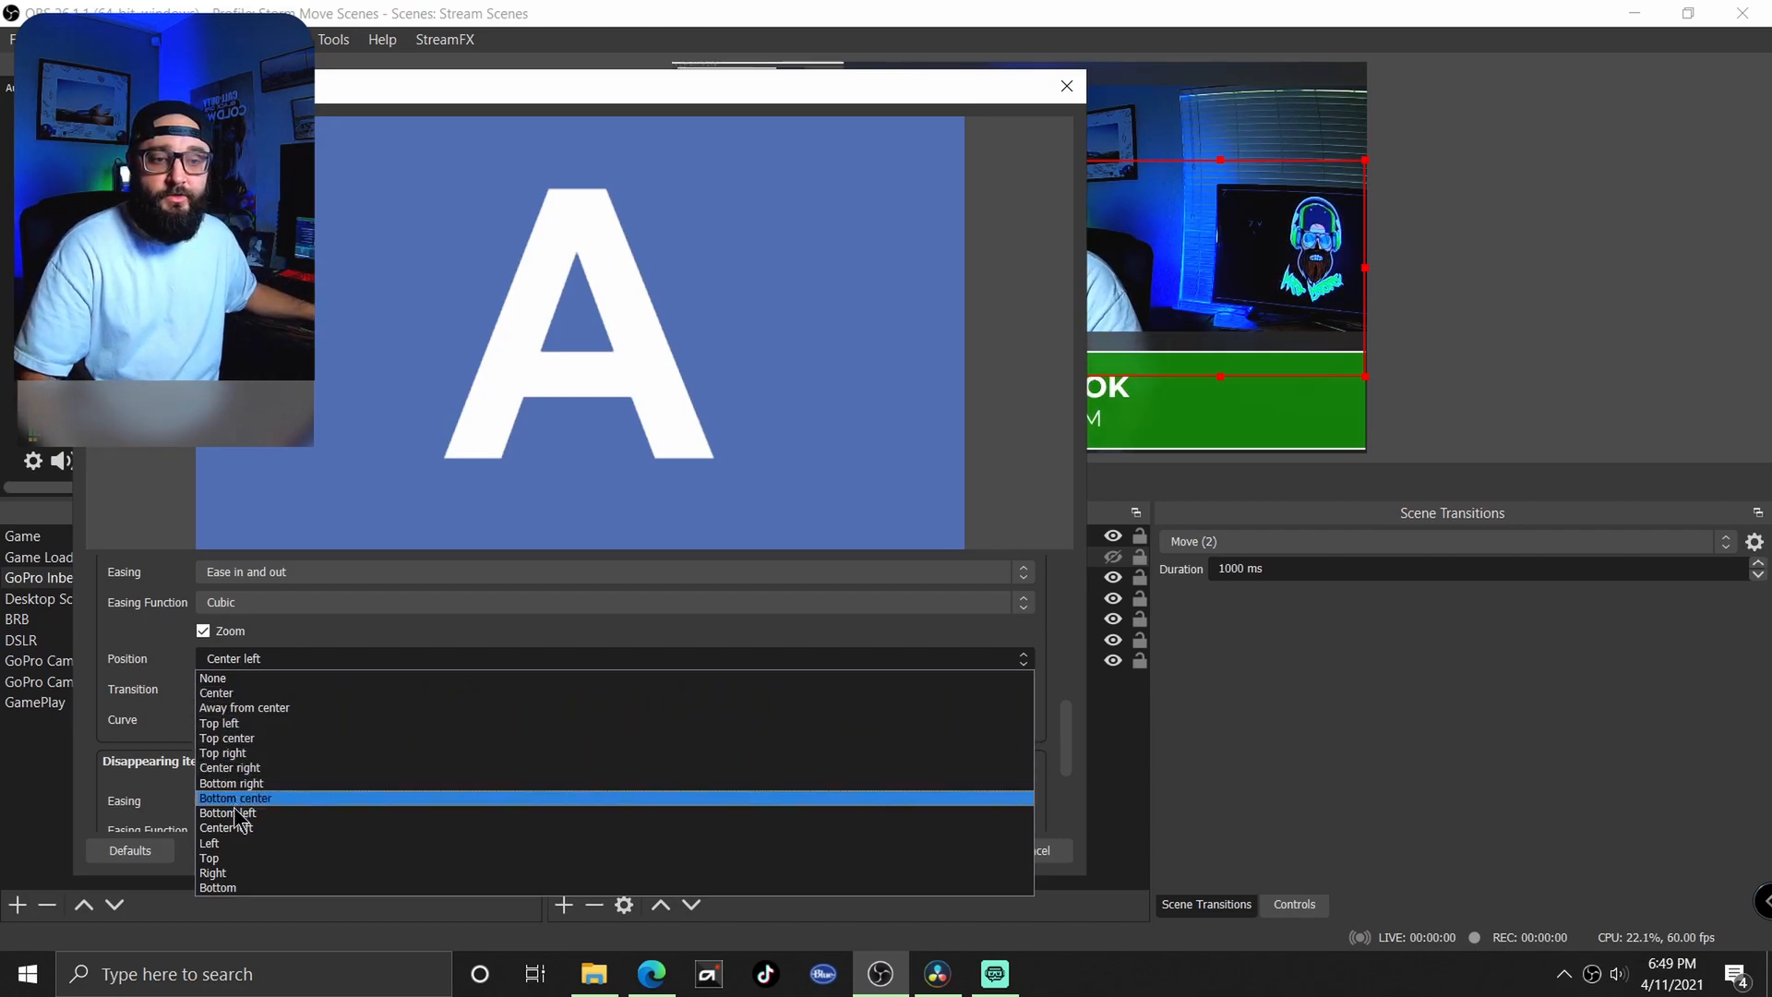
left_click(294, 827)
scroll(356, 695, "down", 2)
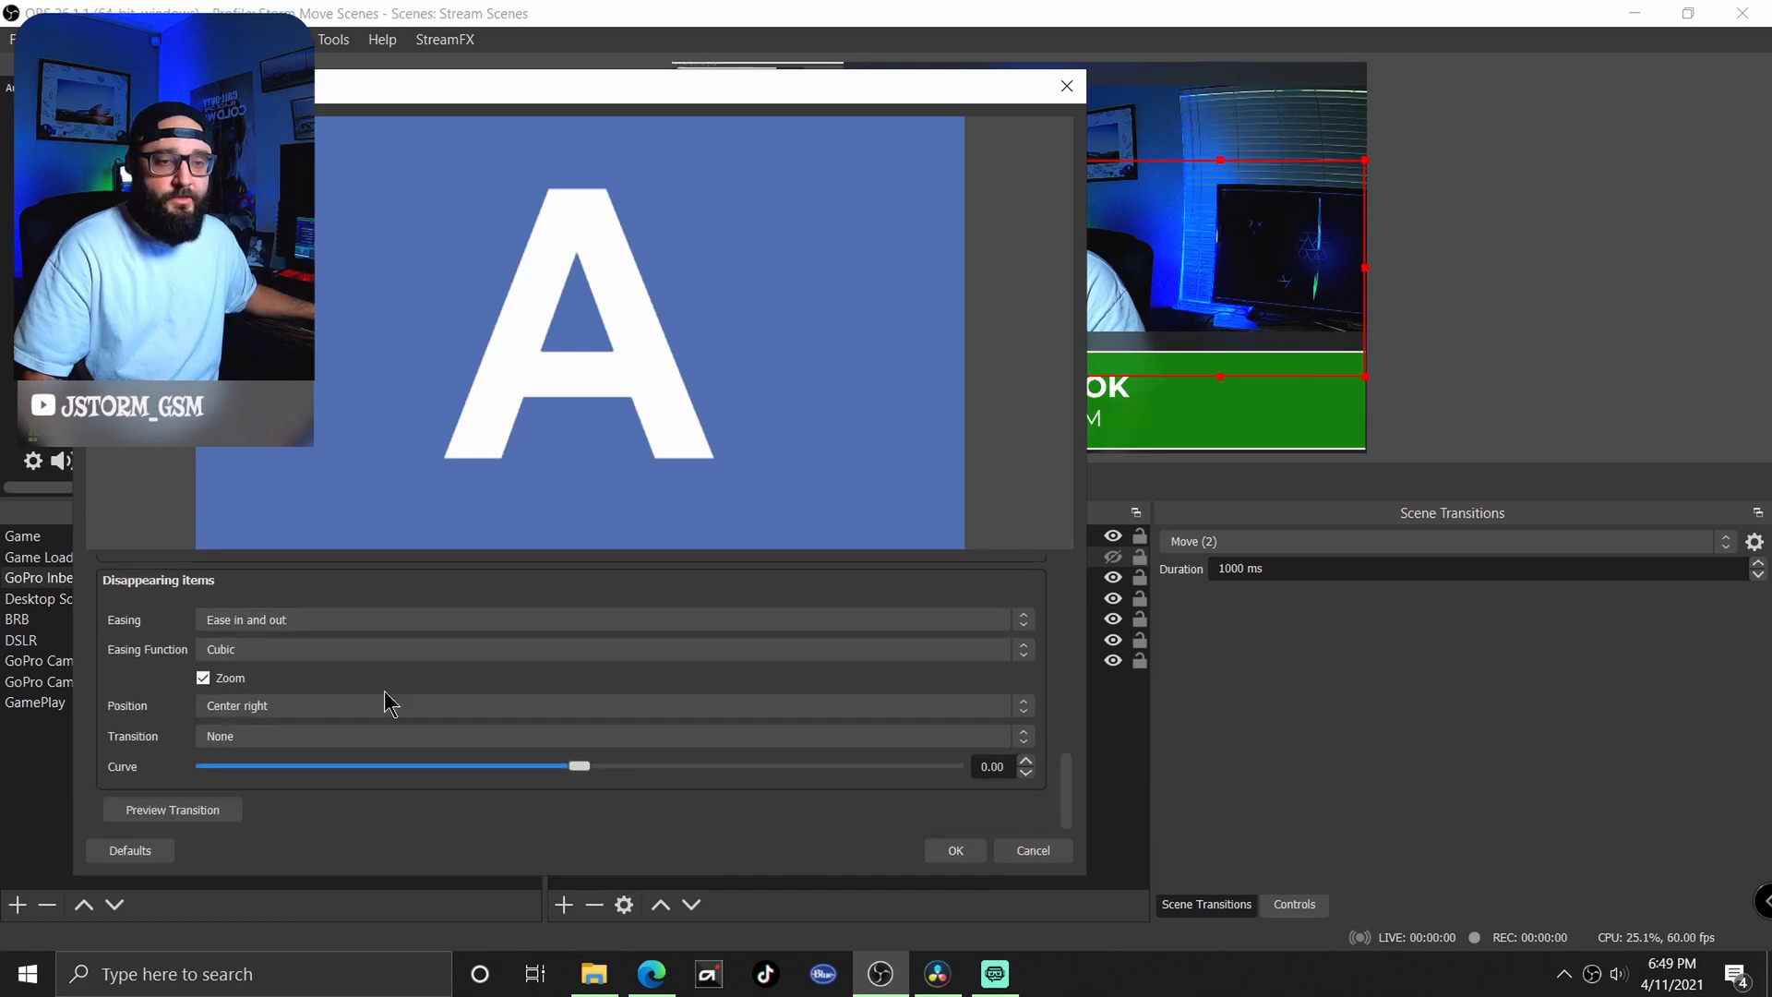
left_click(969, 861)
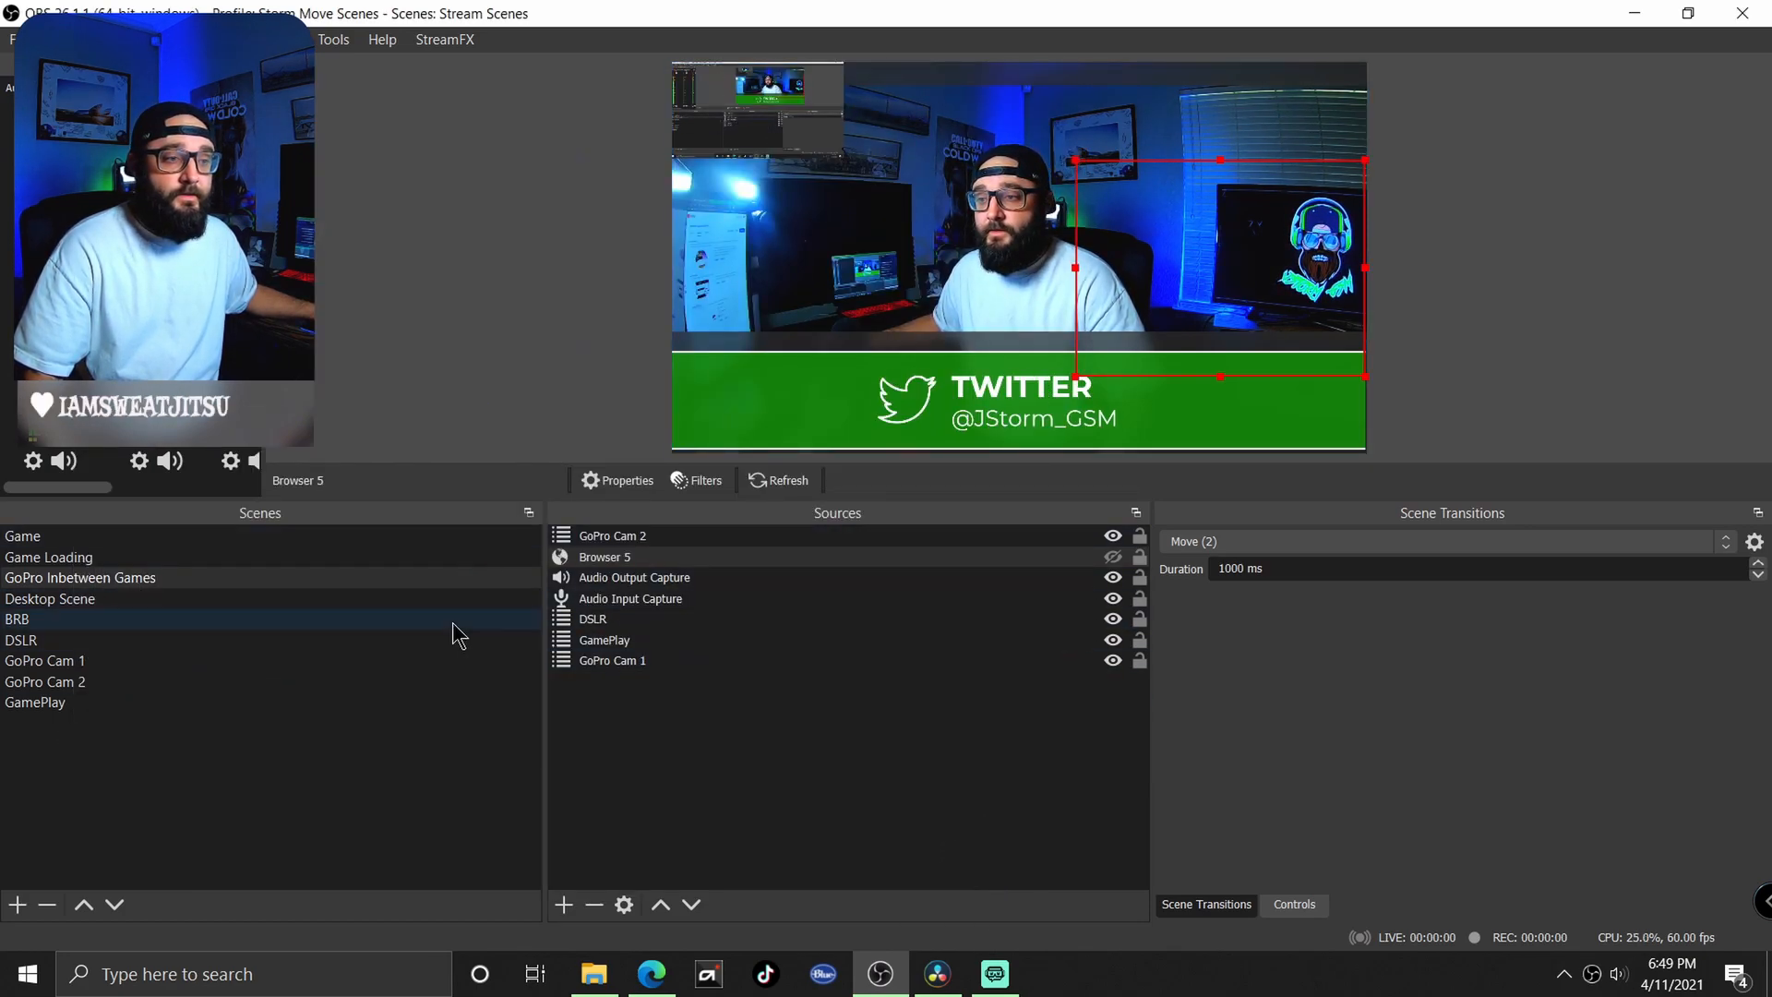
- View the GoPro Cam 1, DSLR, GoPro Cam 2 and GamePlay scenes in turn
left_click(625, 661)
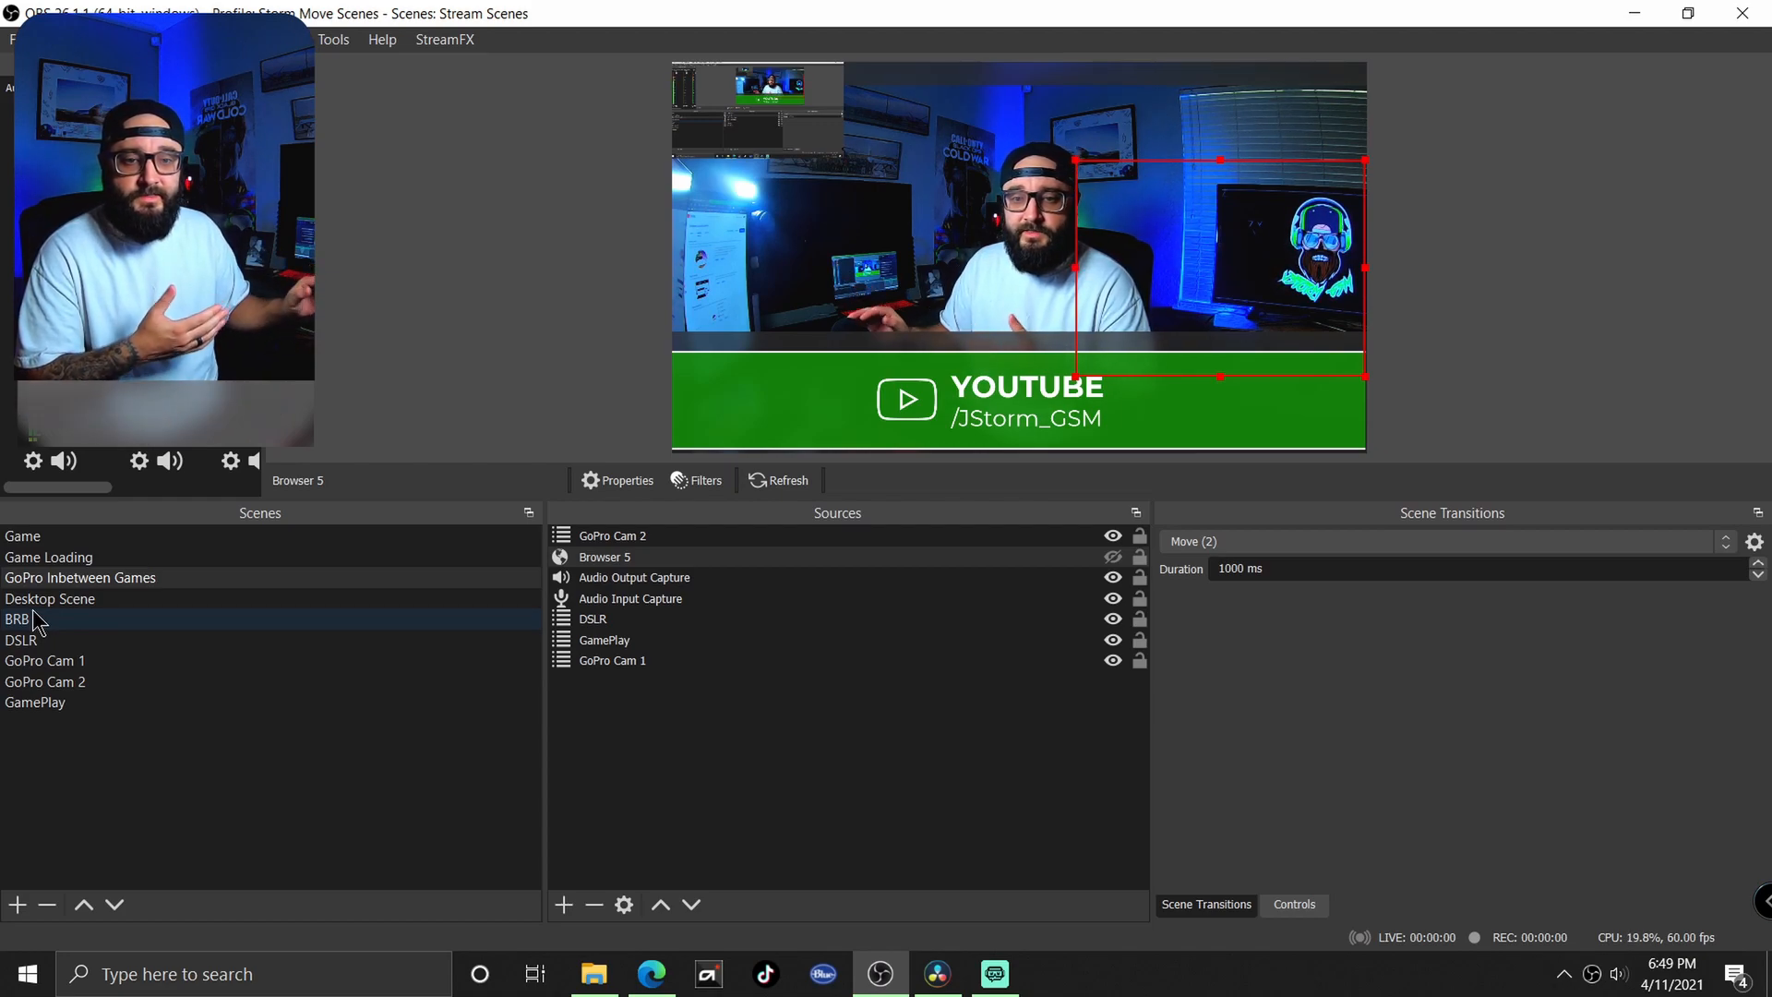
left_click(25, 661)
left_click(23, 640)
left_click(27, 681)
left_click(29, 703)
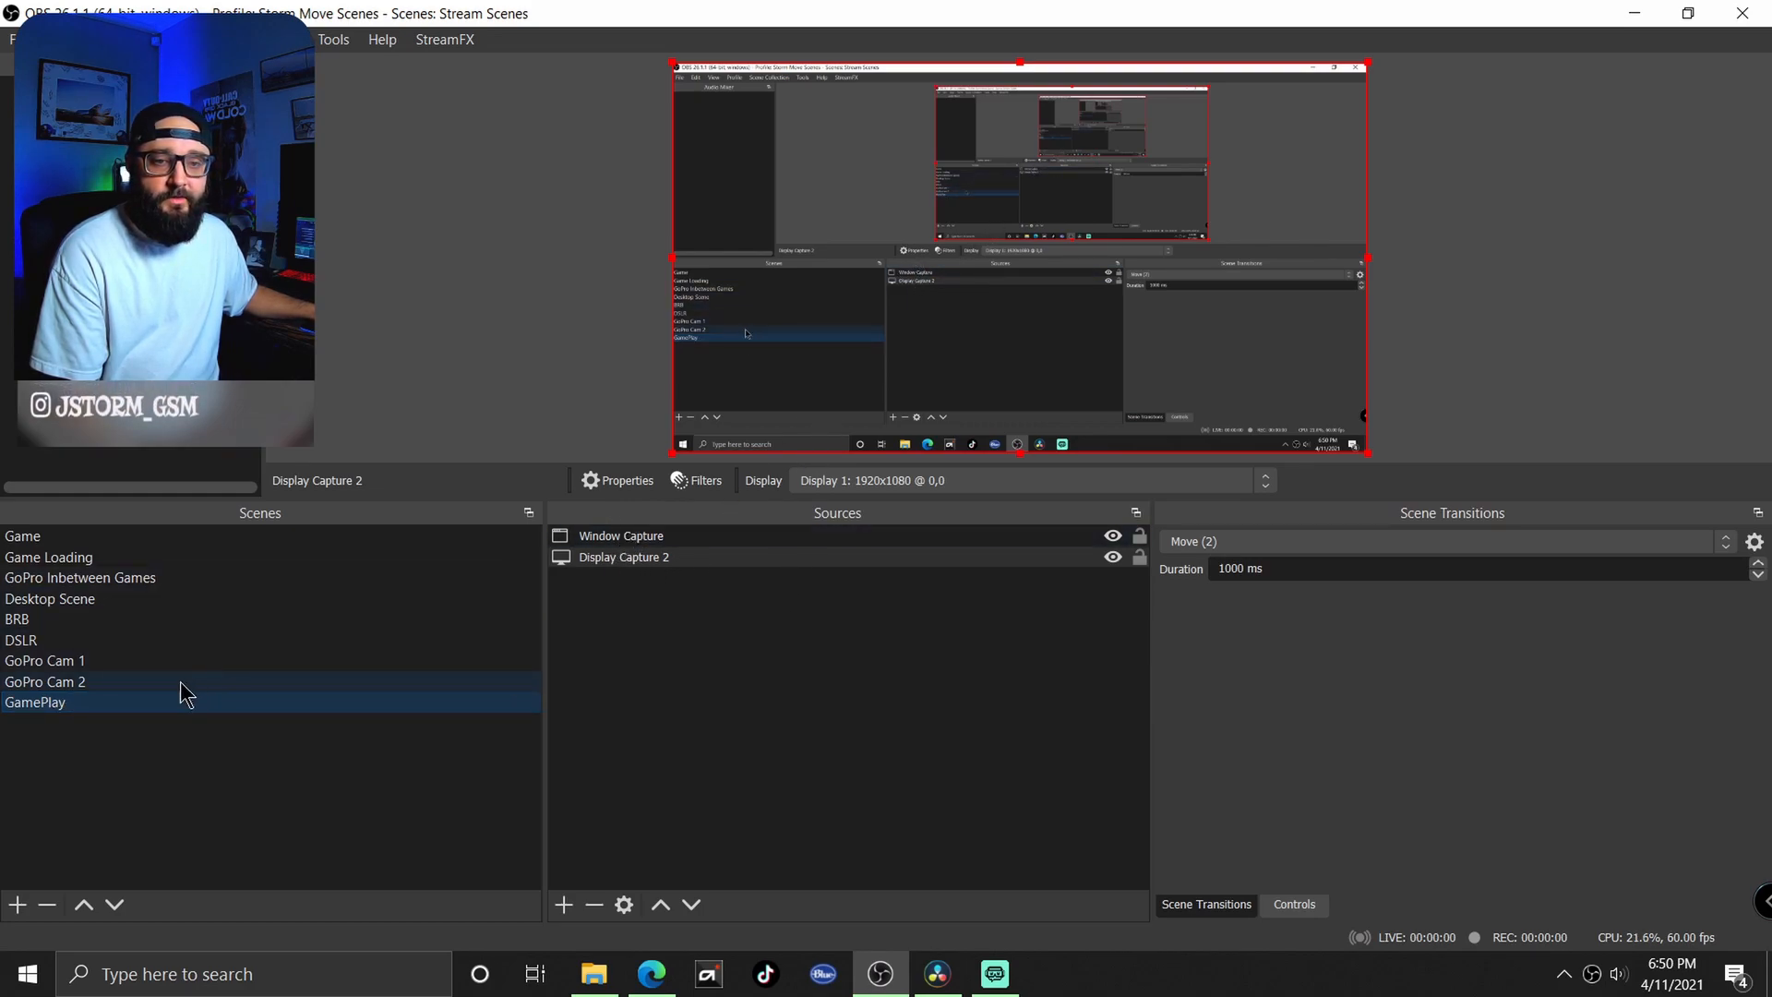
- Examine the gpcamskinny and Source Mirror sources in the GoPro Cam 2 scene and the list of source types that can be added
left_click(46, 684)
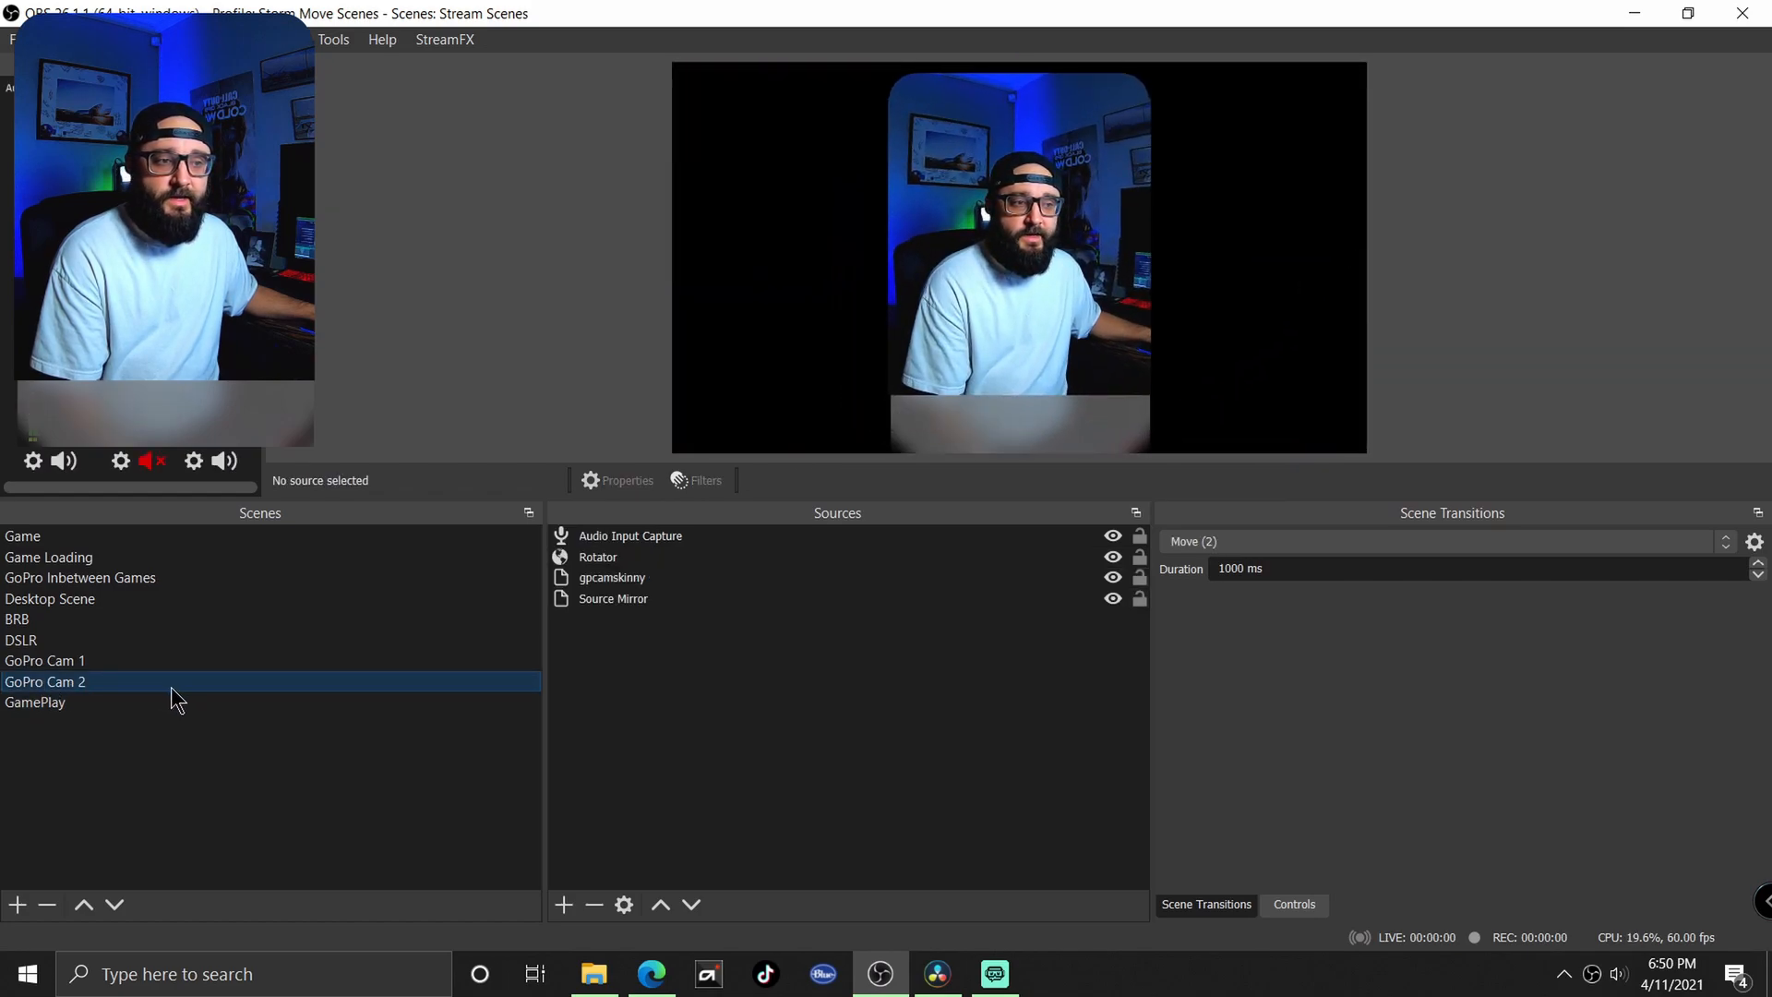
left_click(639, 578)
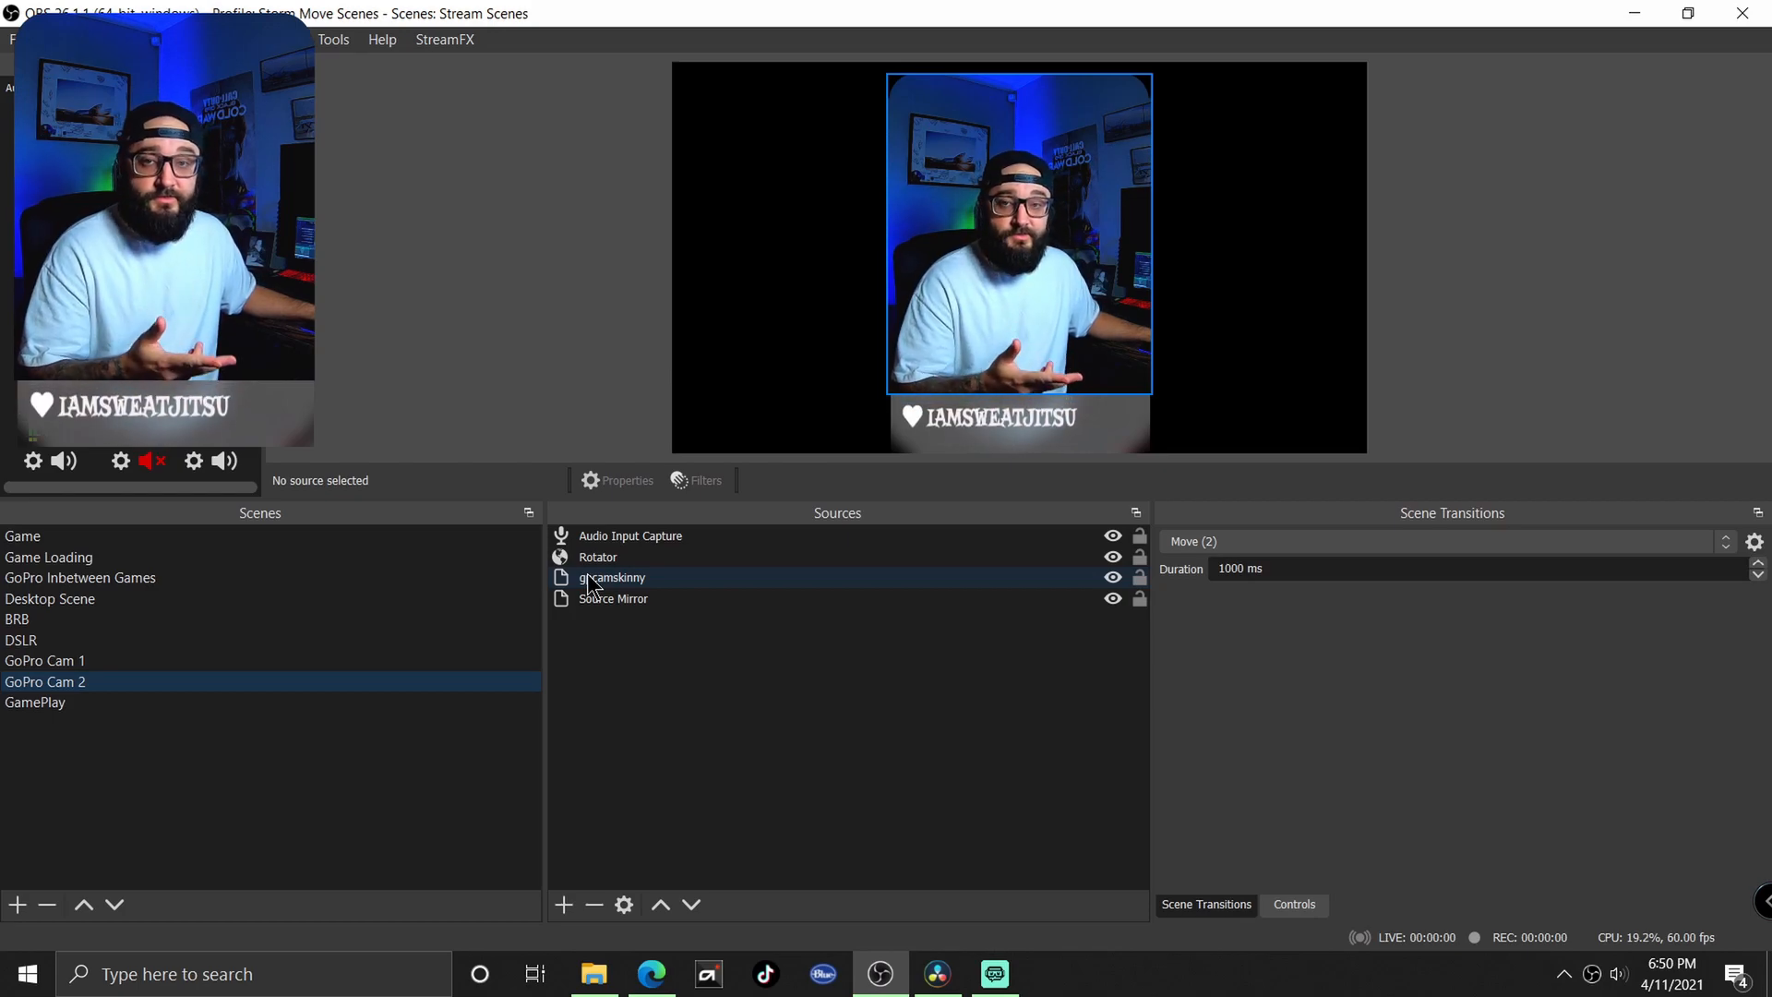
left_click(591, 599)
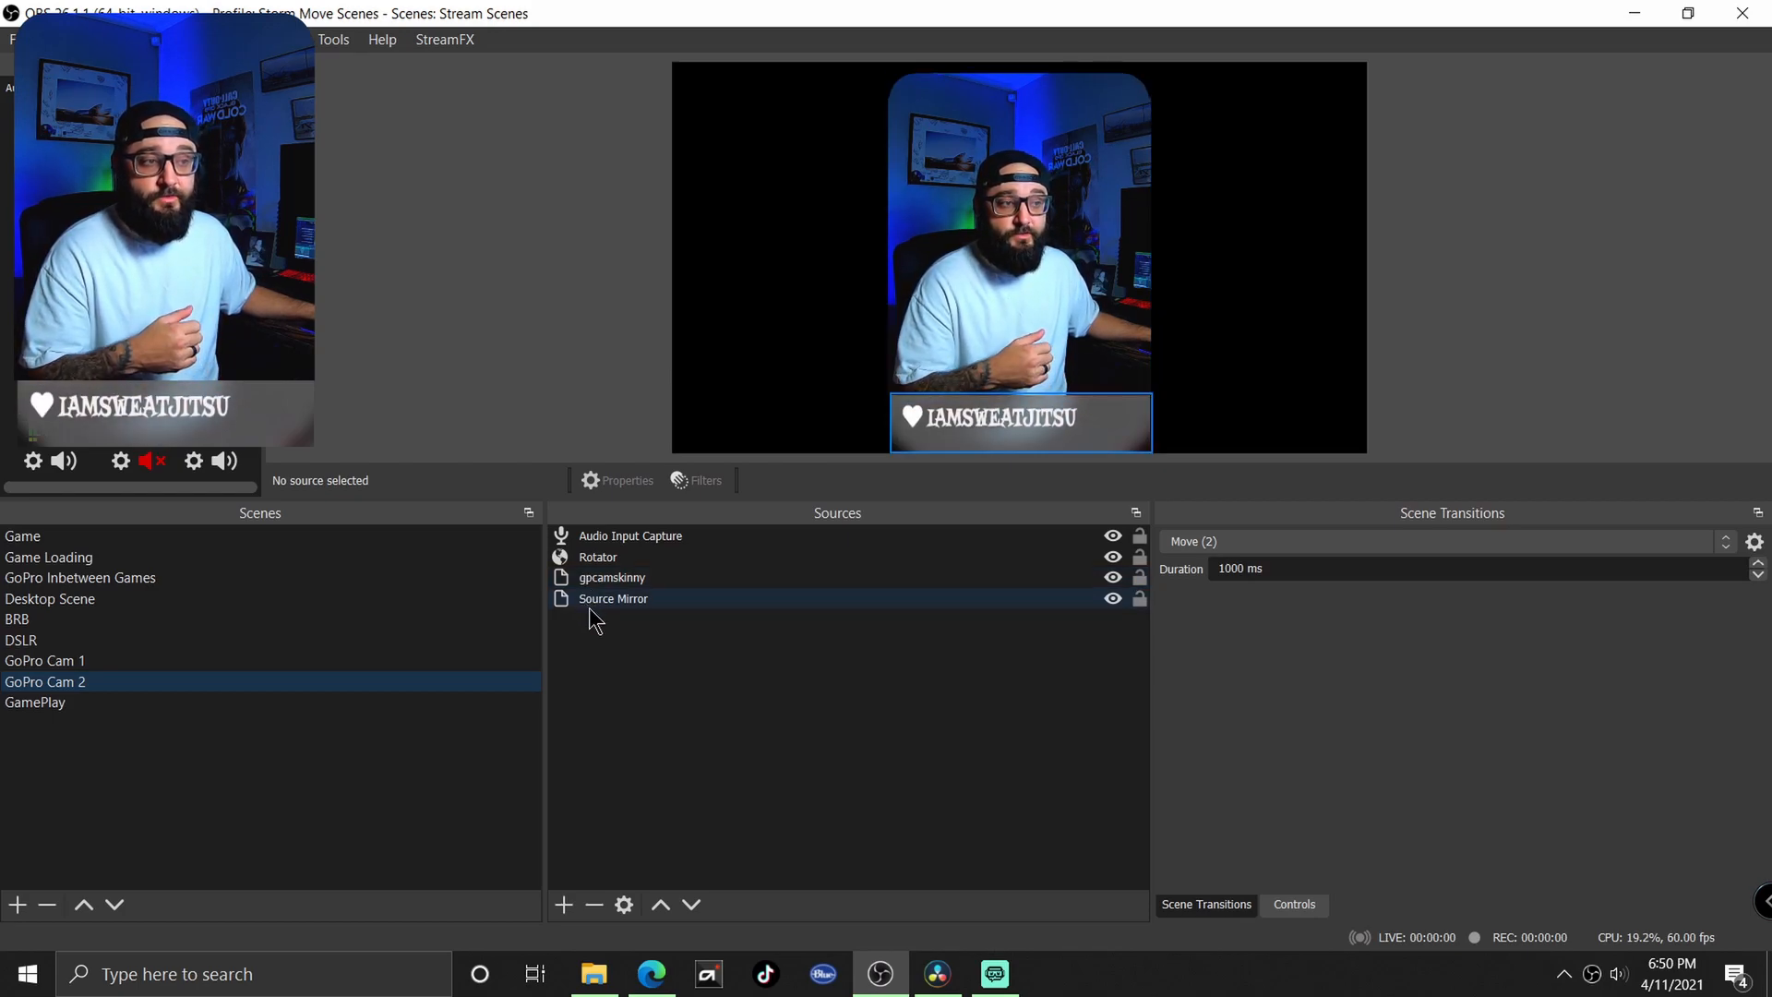
left_click(564, 905)
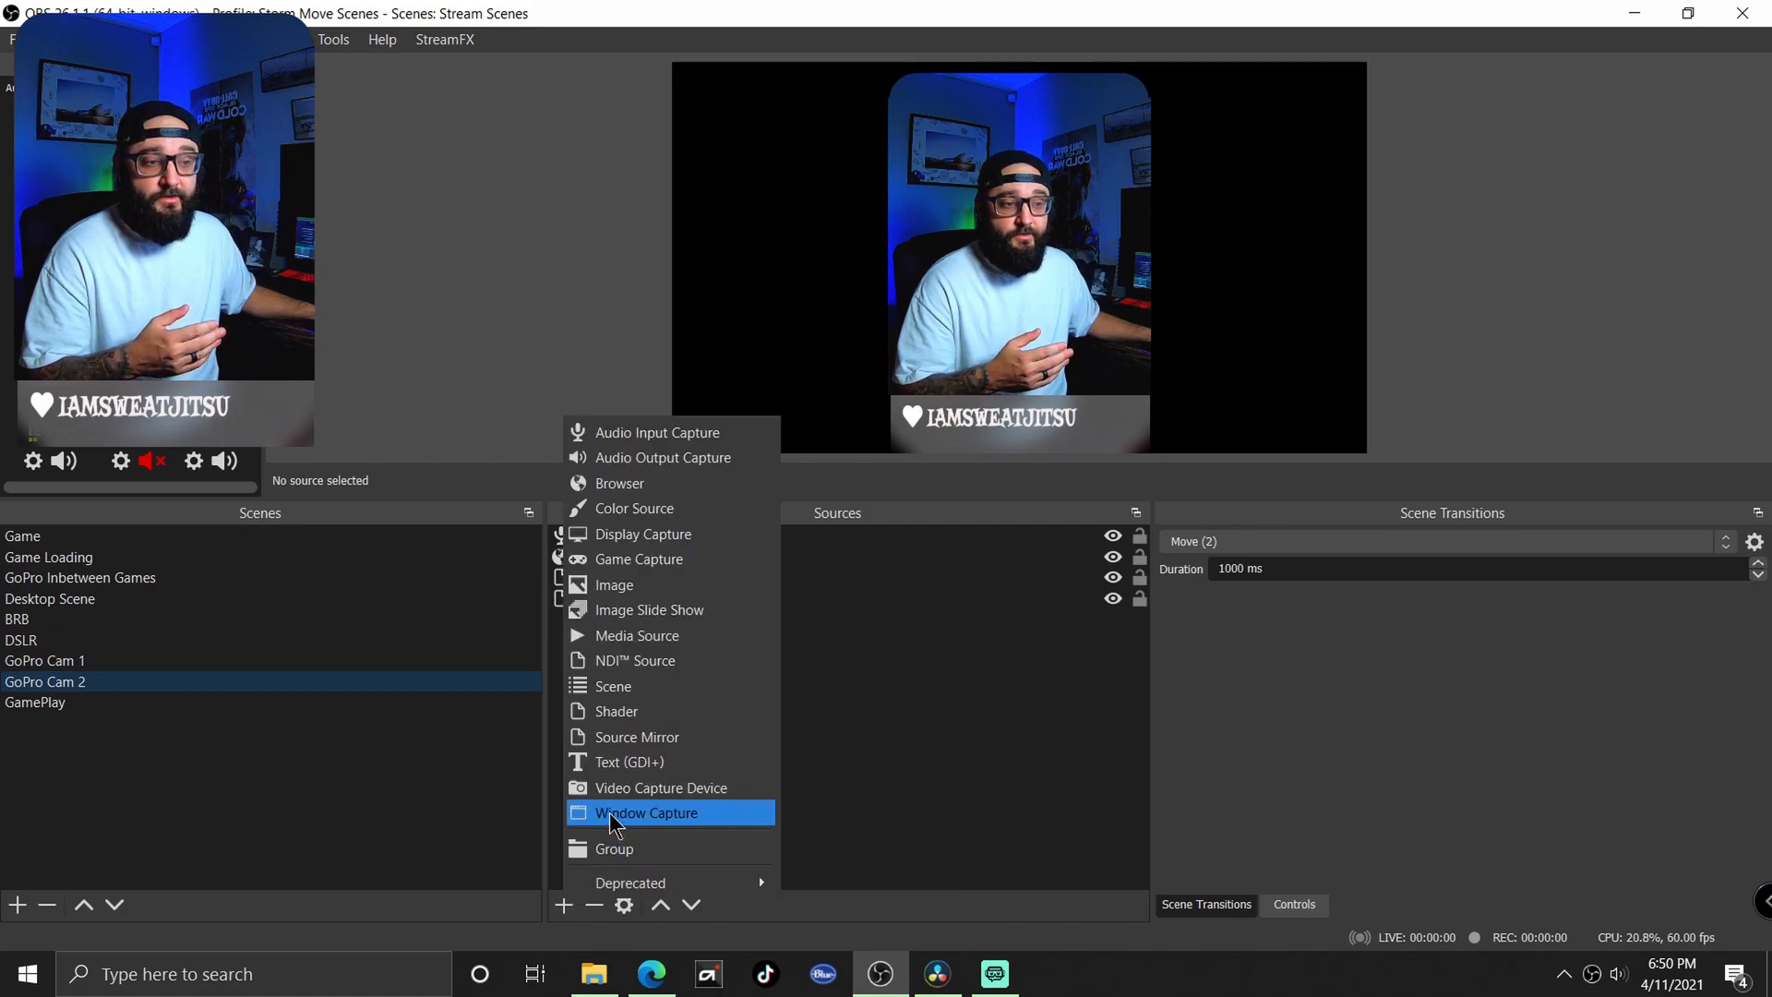
left_click(836, 705)
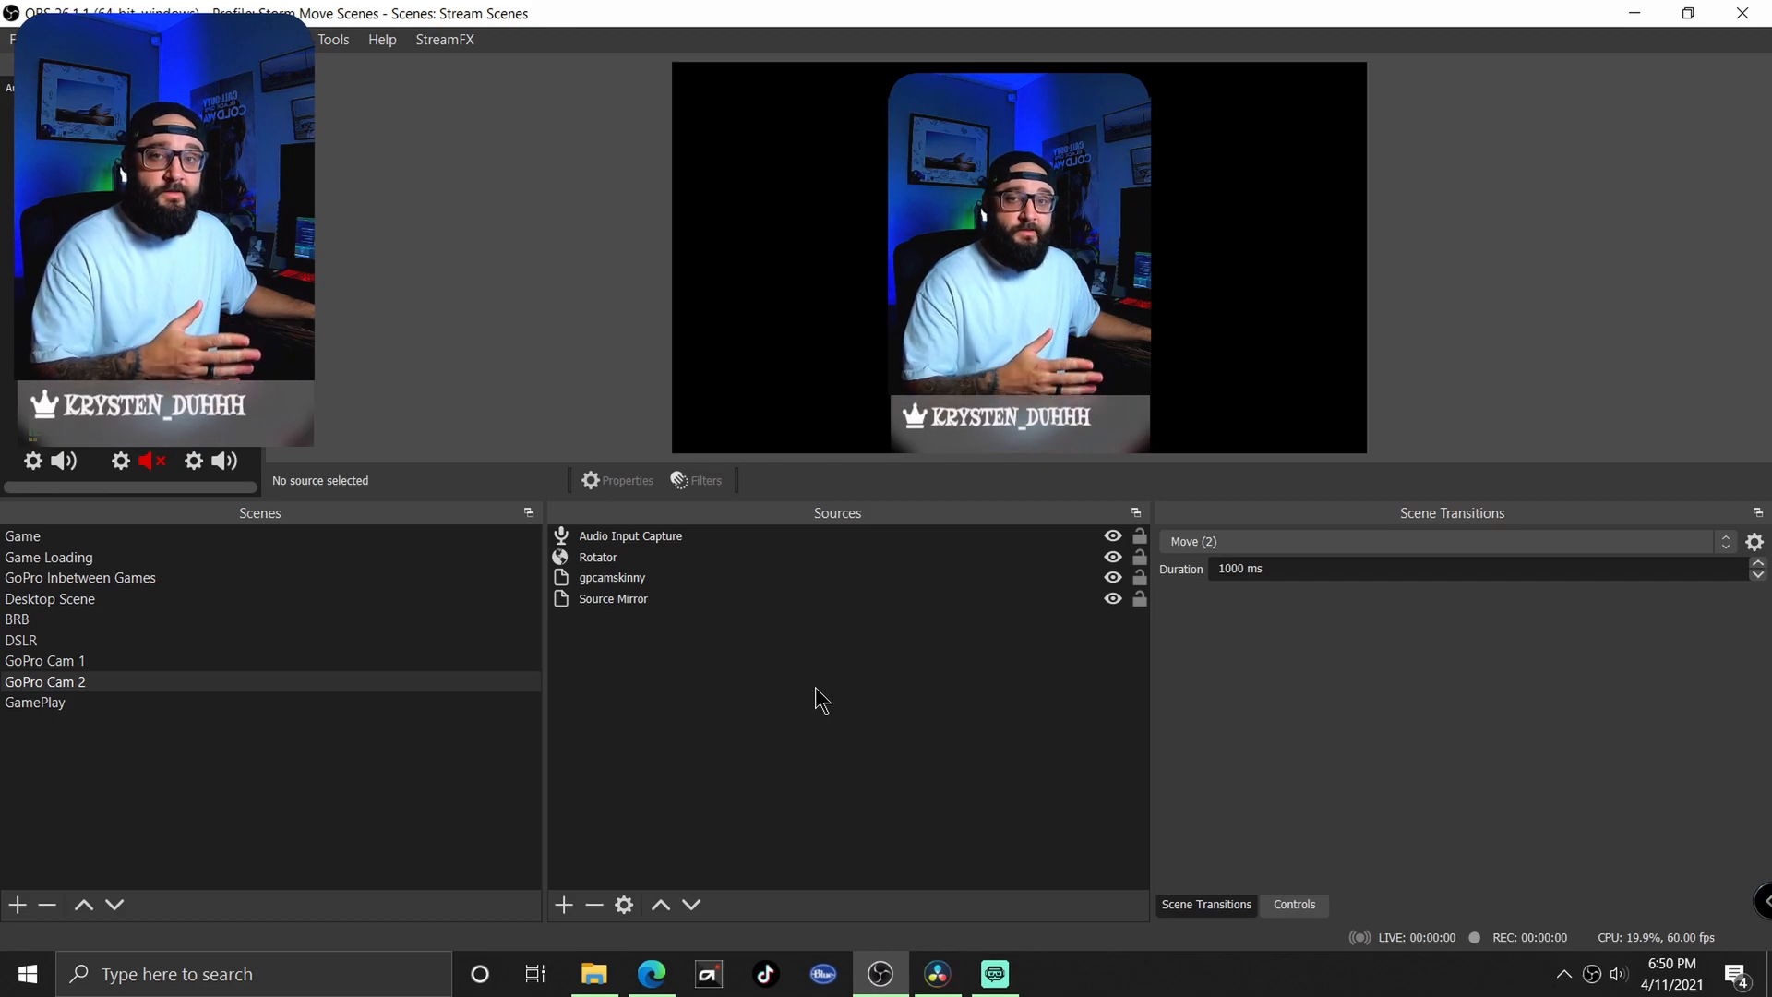
left_click(633, 581)
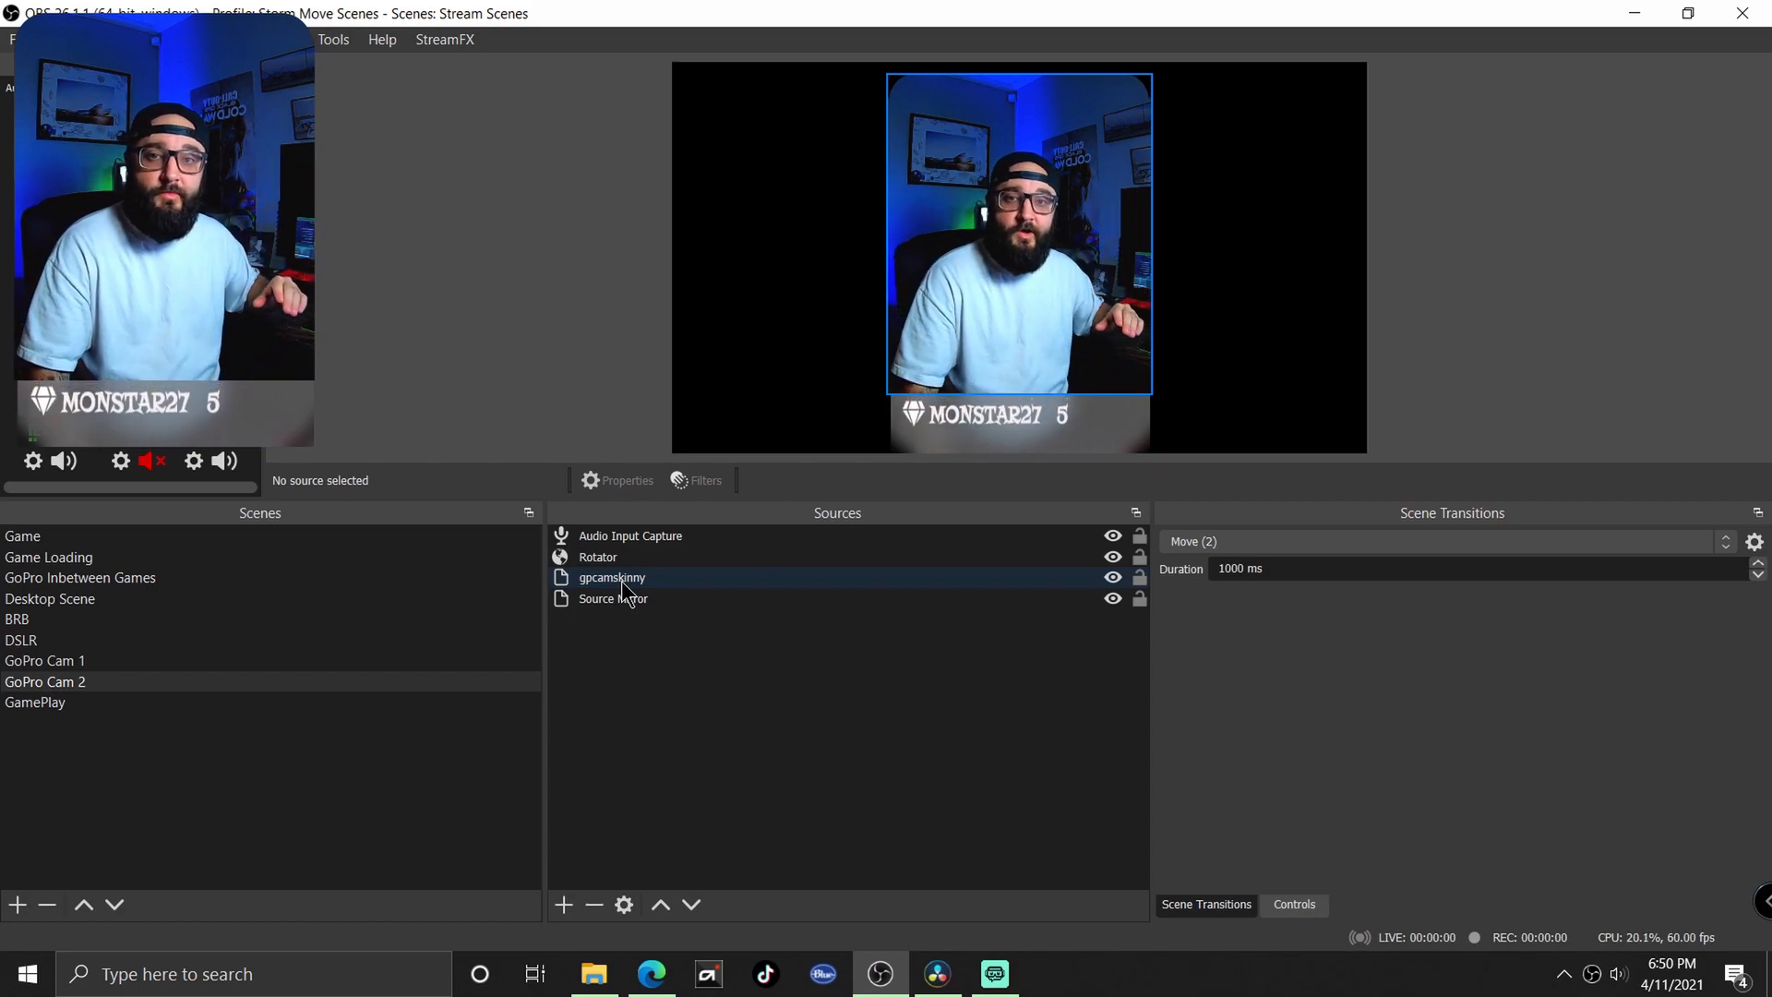
left_click(636, 599)
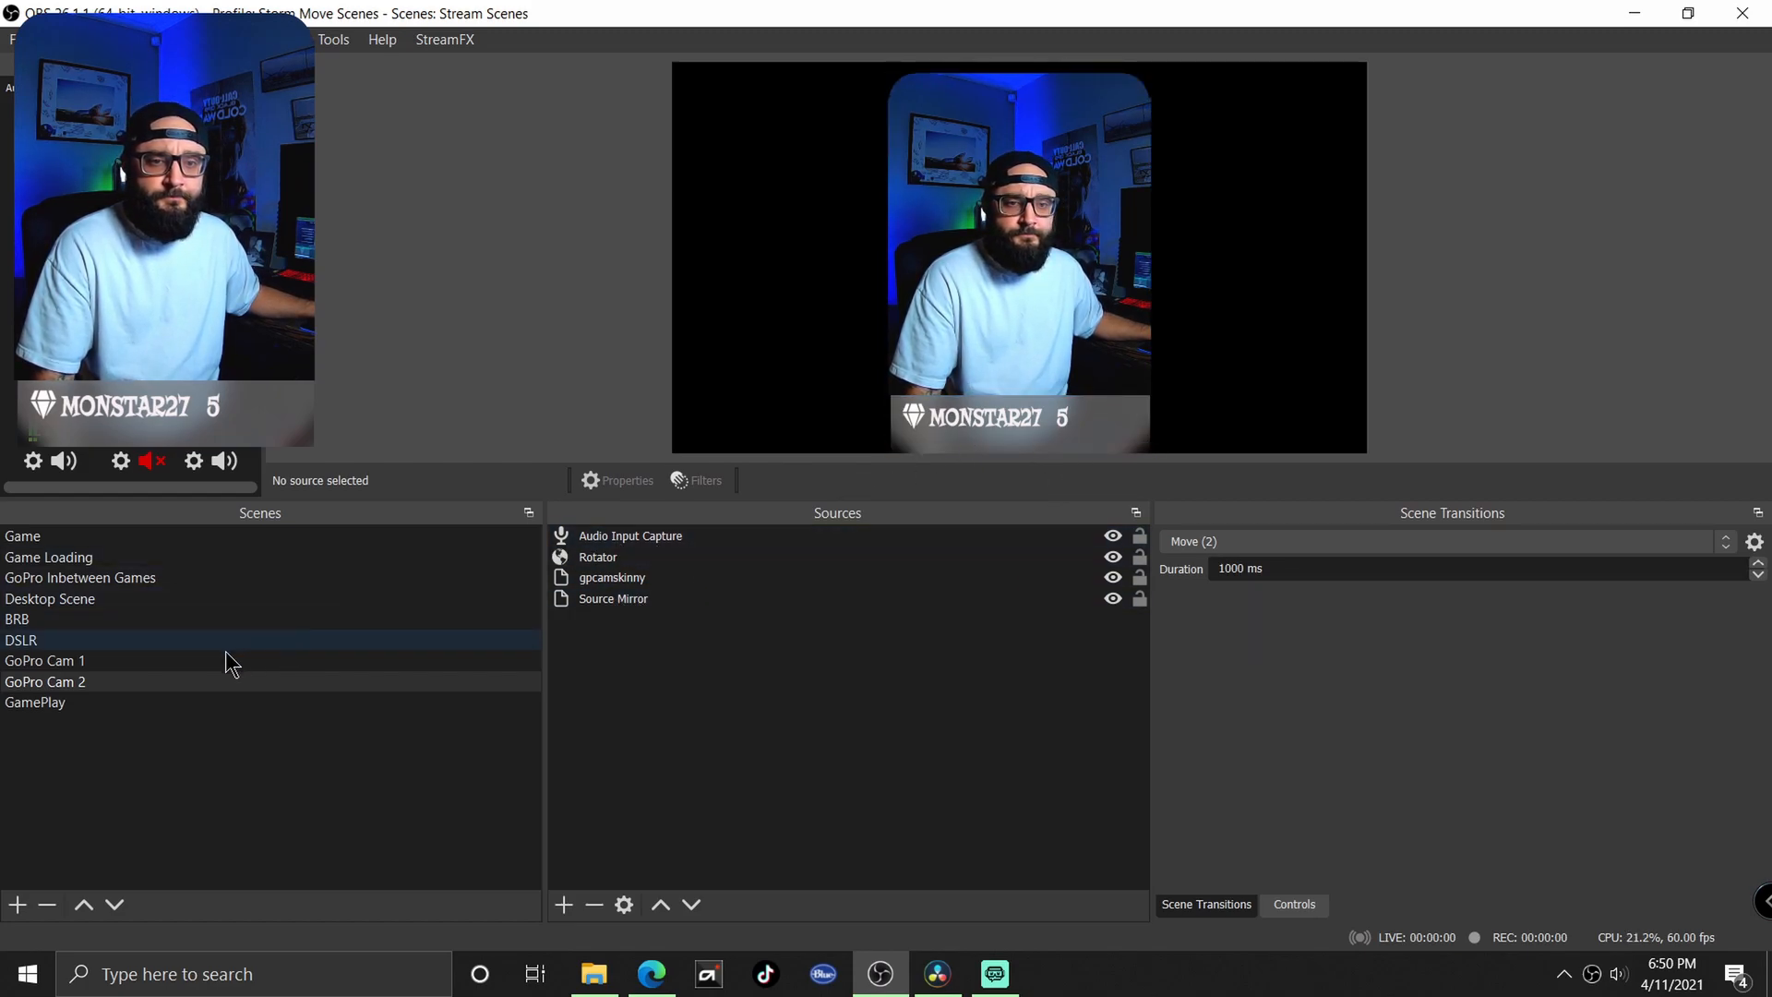
- Compare the sources of the GoPro Cam 1, DSLR, Game and Game Loading scenes, ending on the Game scene with its Game Loading source selected
left_click(83, 661)
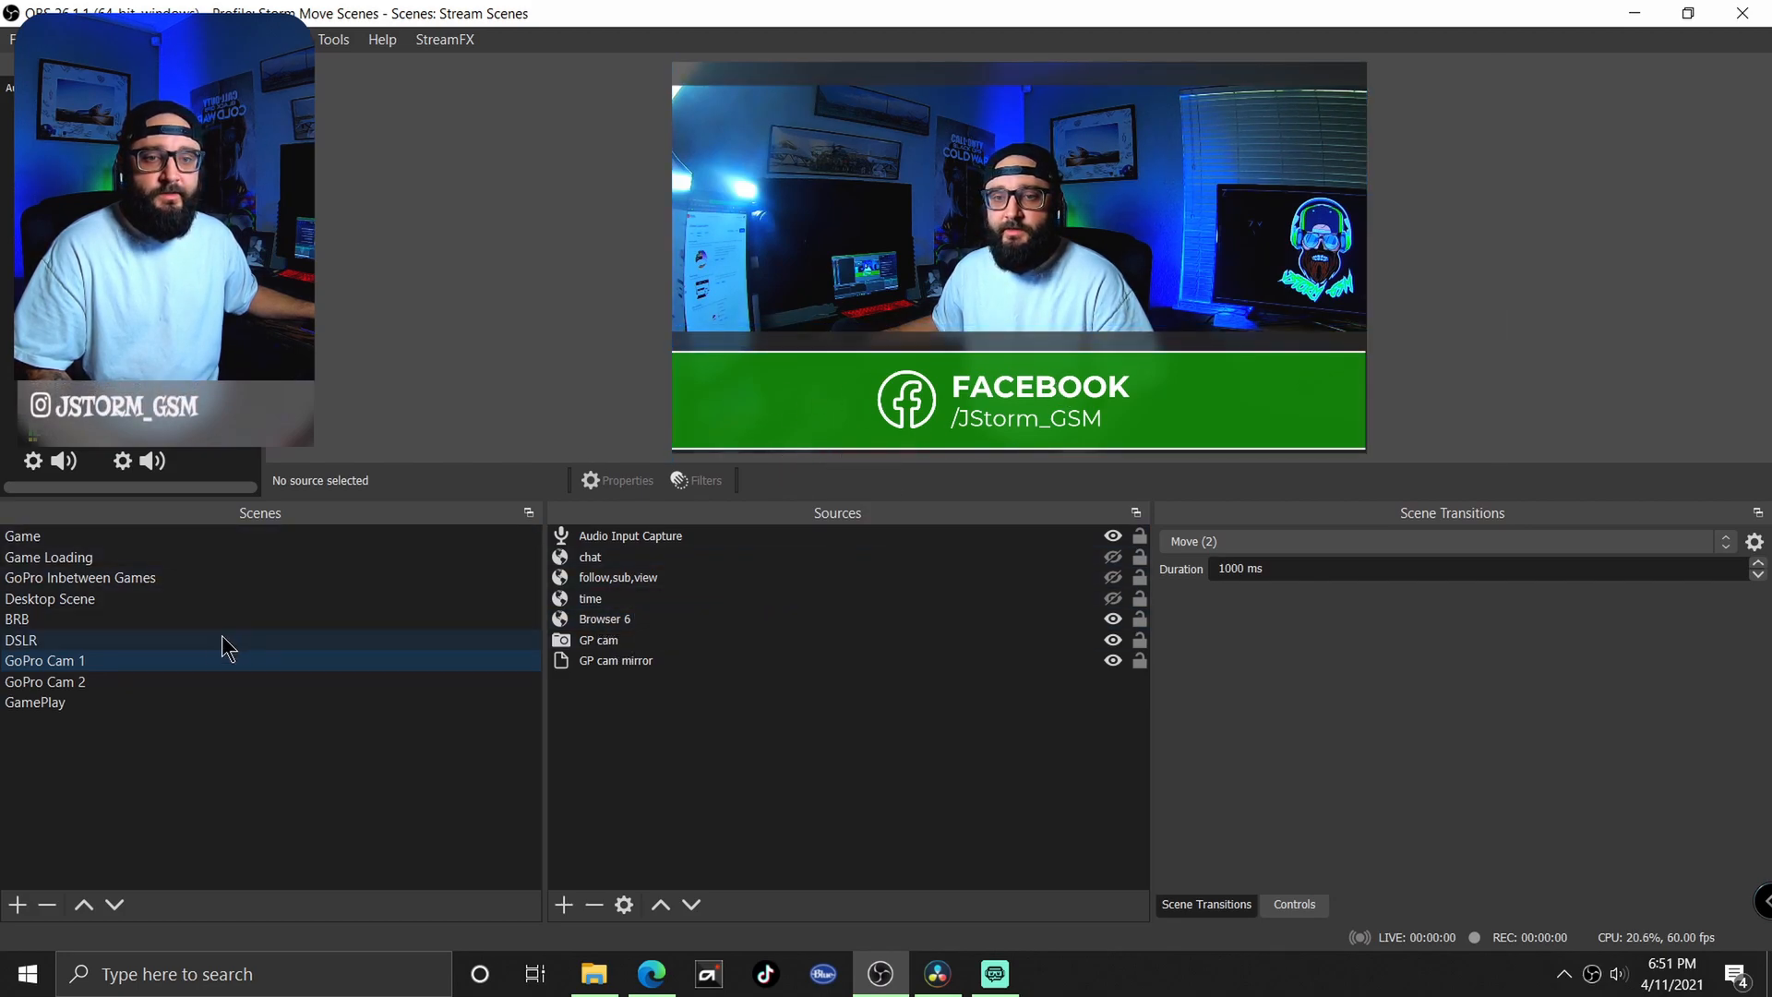
left_click(125, 637)
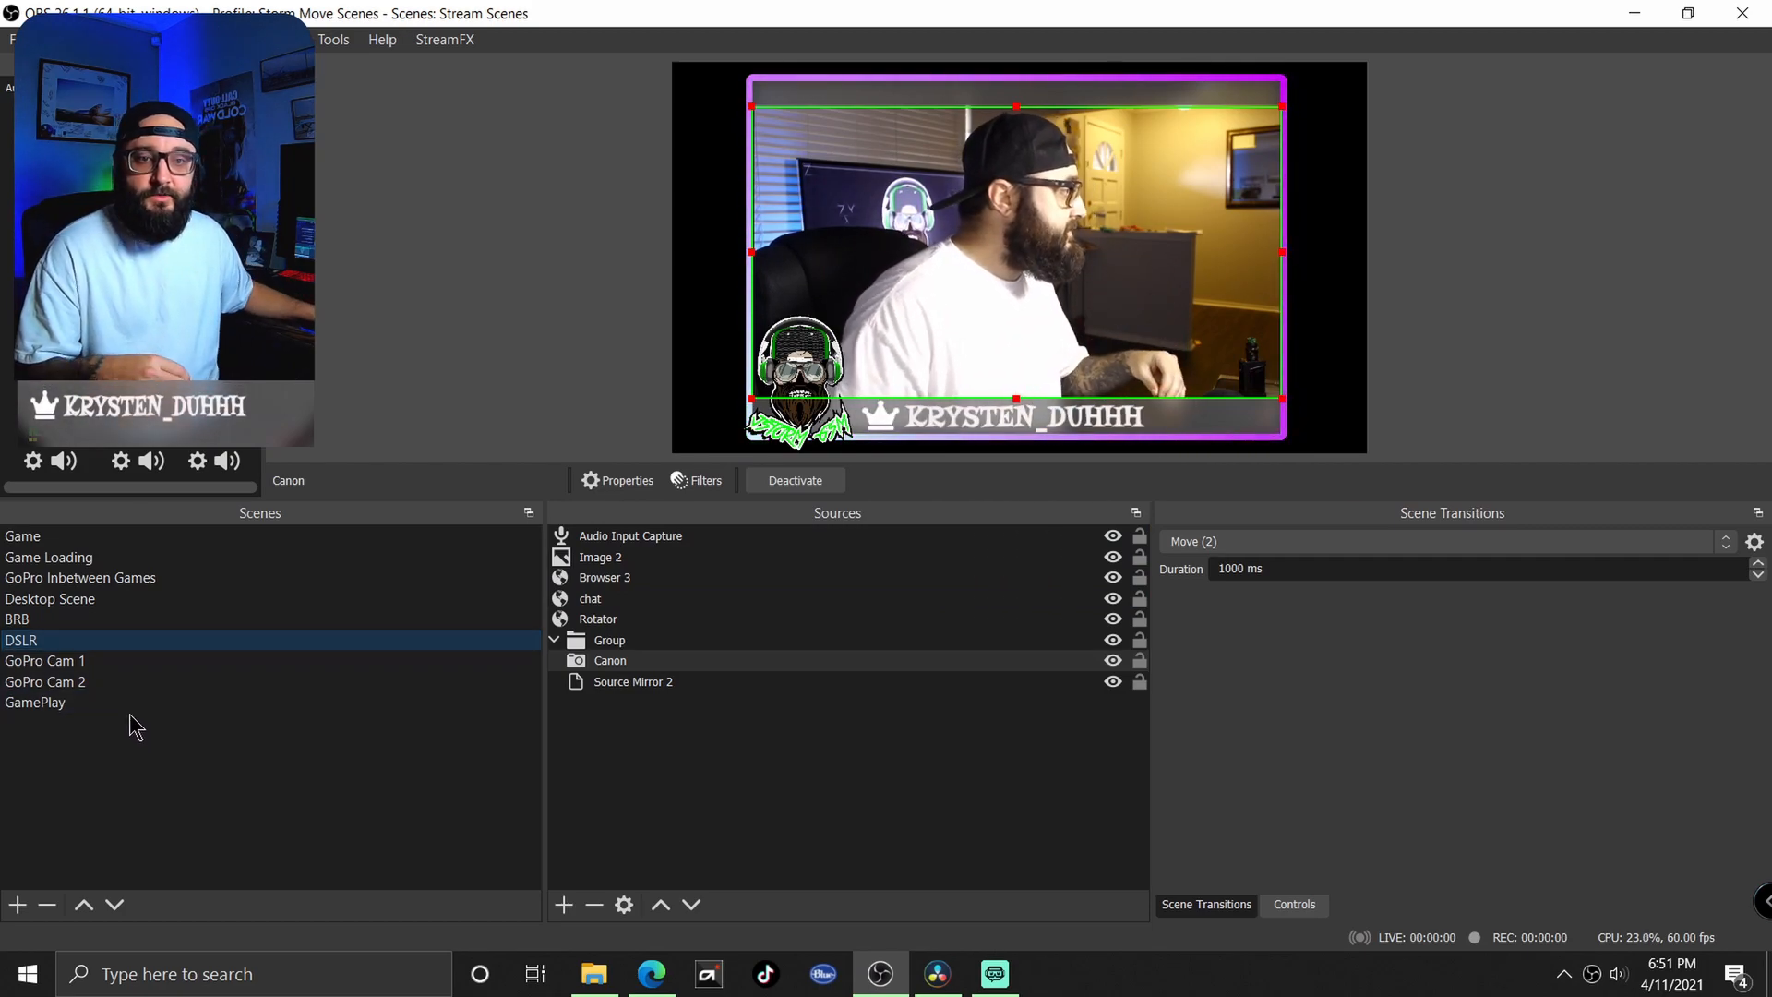
left_click(129, 538)
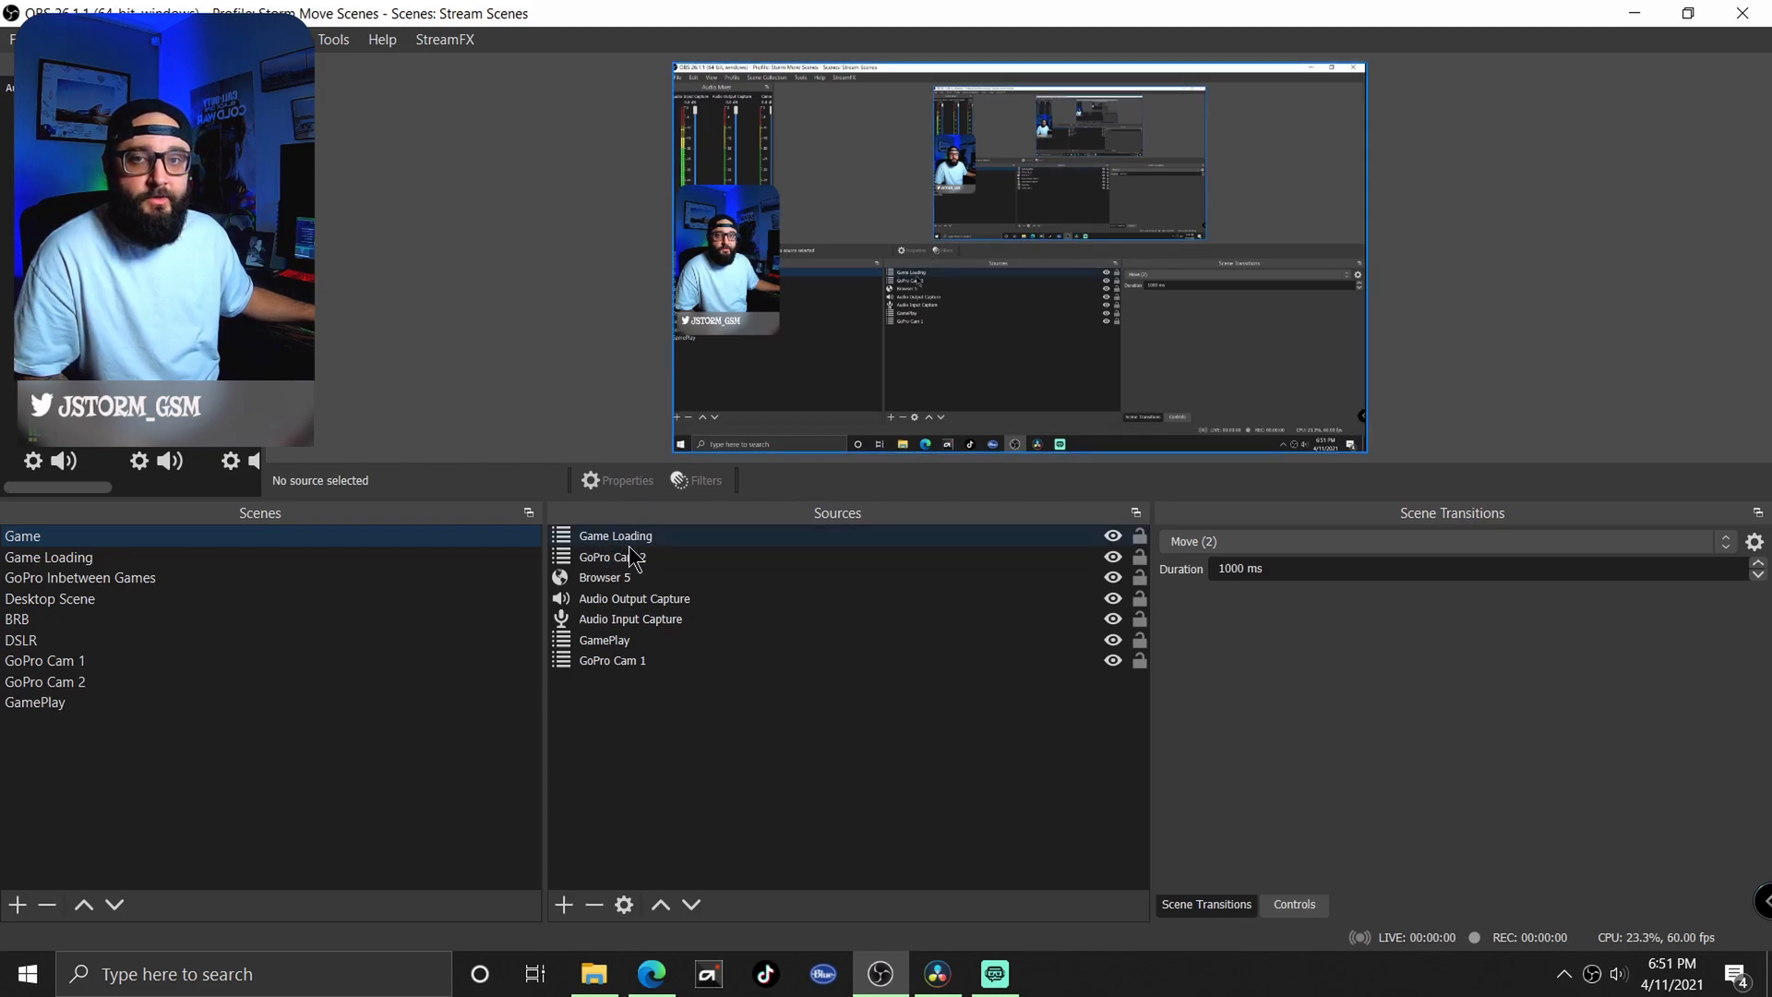
left_click(109, 556)
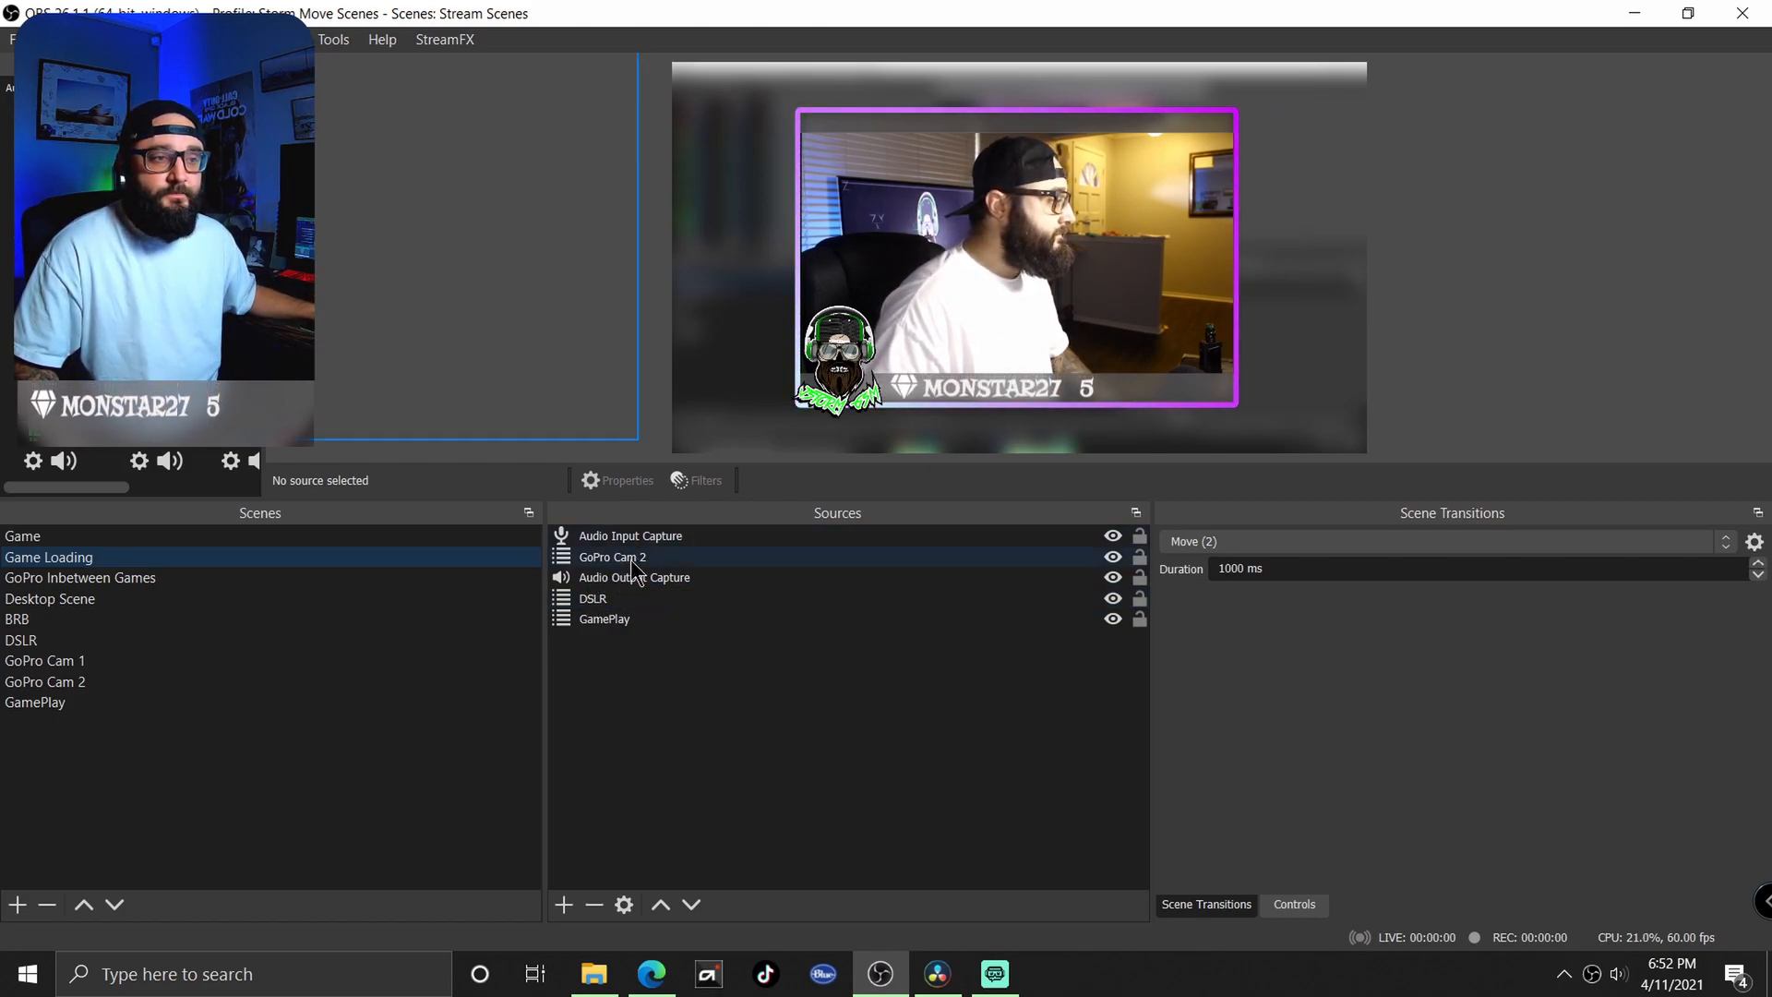
left_click(481, 554)
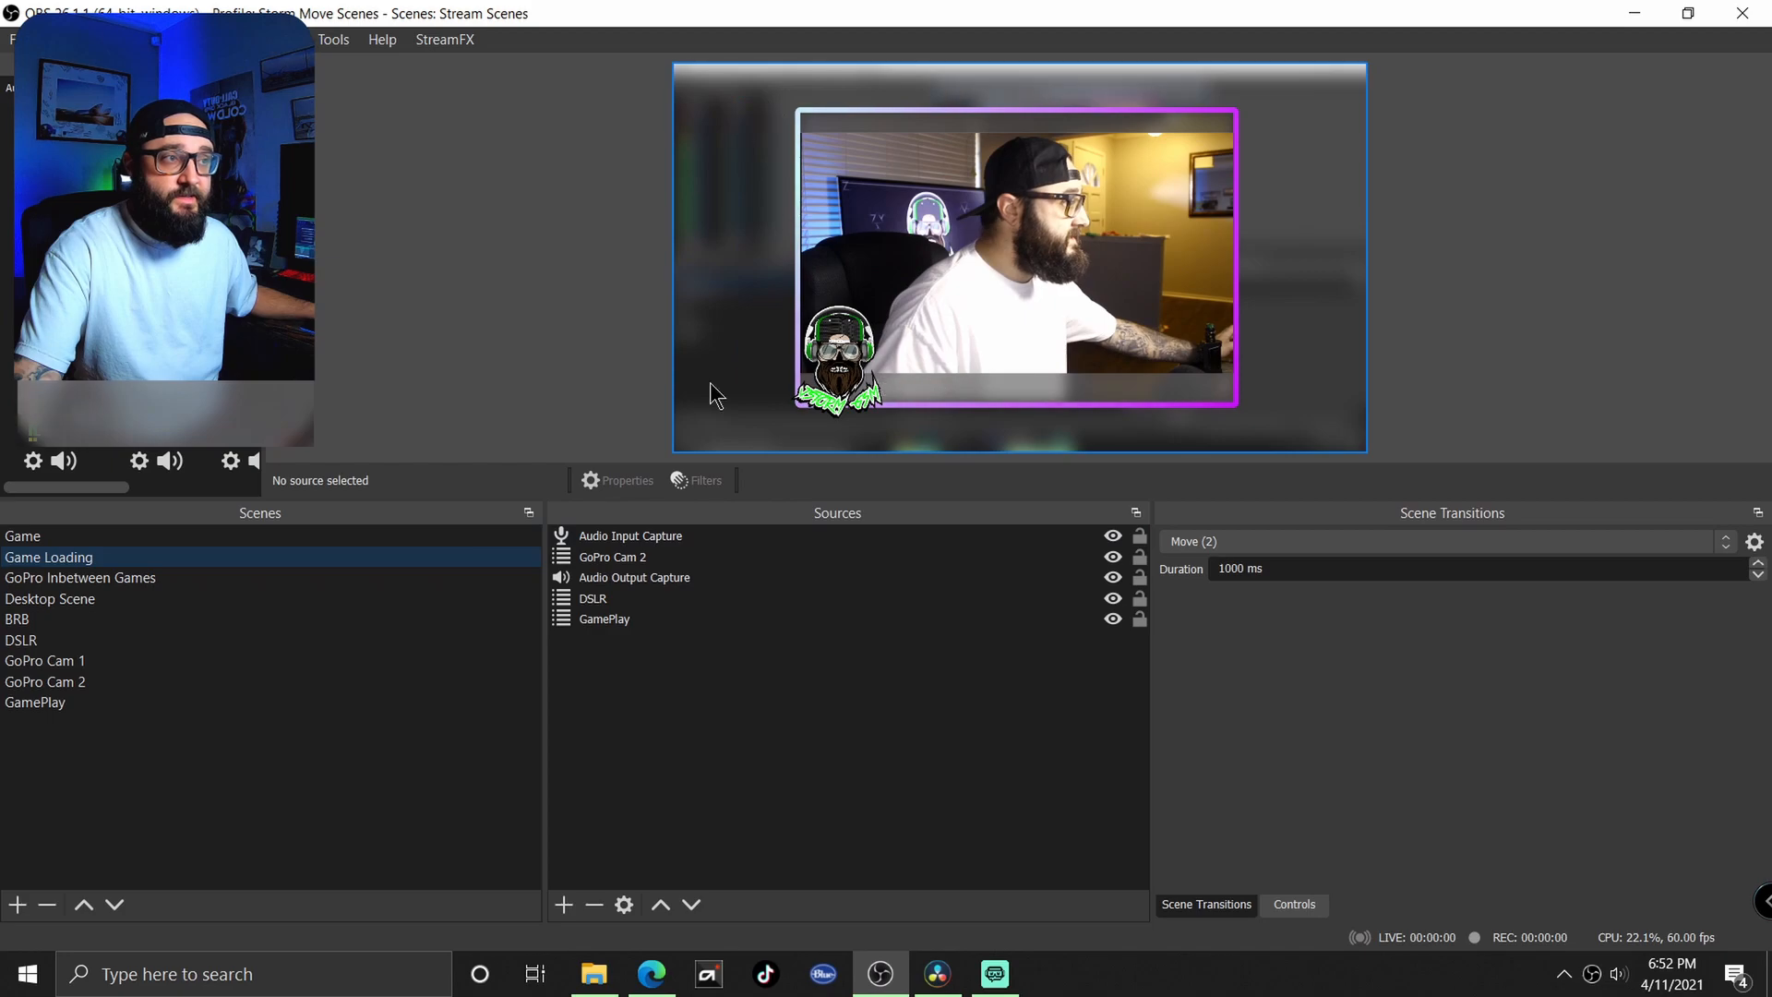
left_click(38, 537)
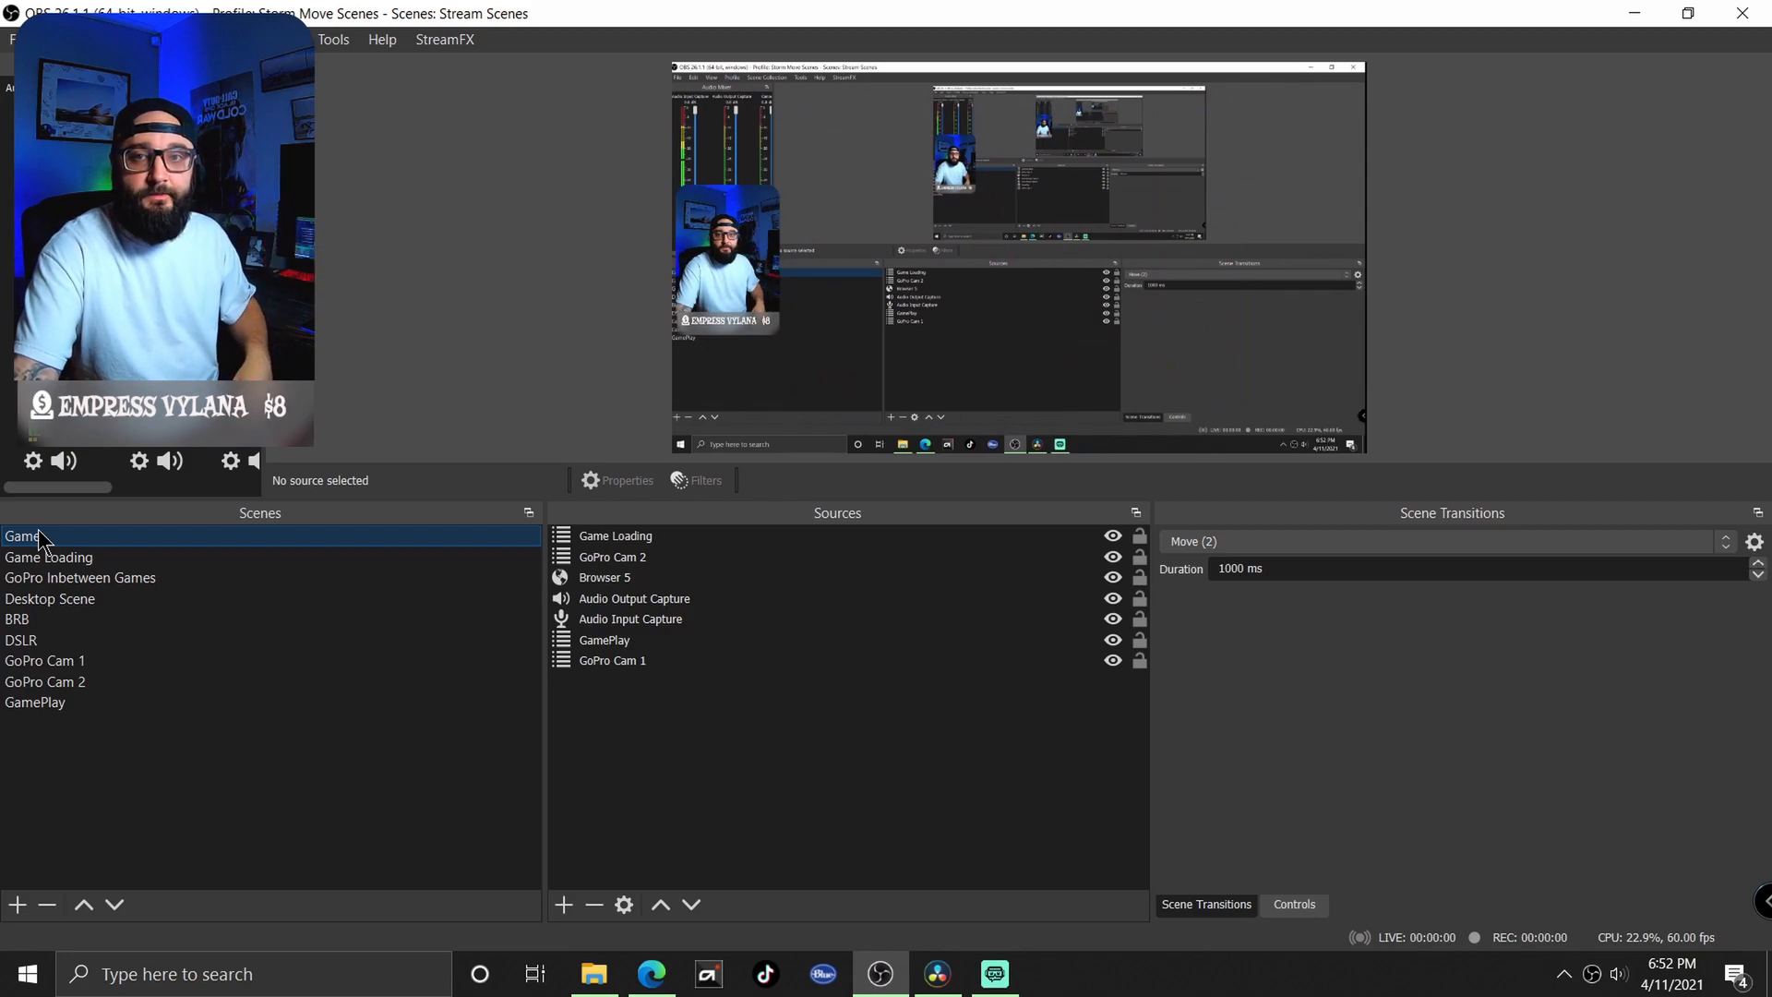
left_click(630, 539)
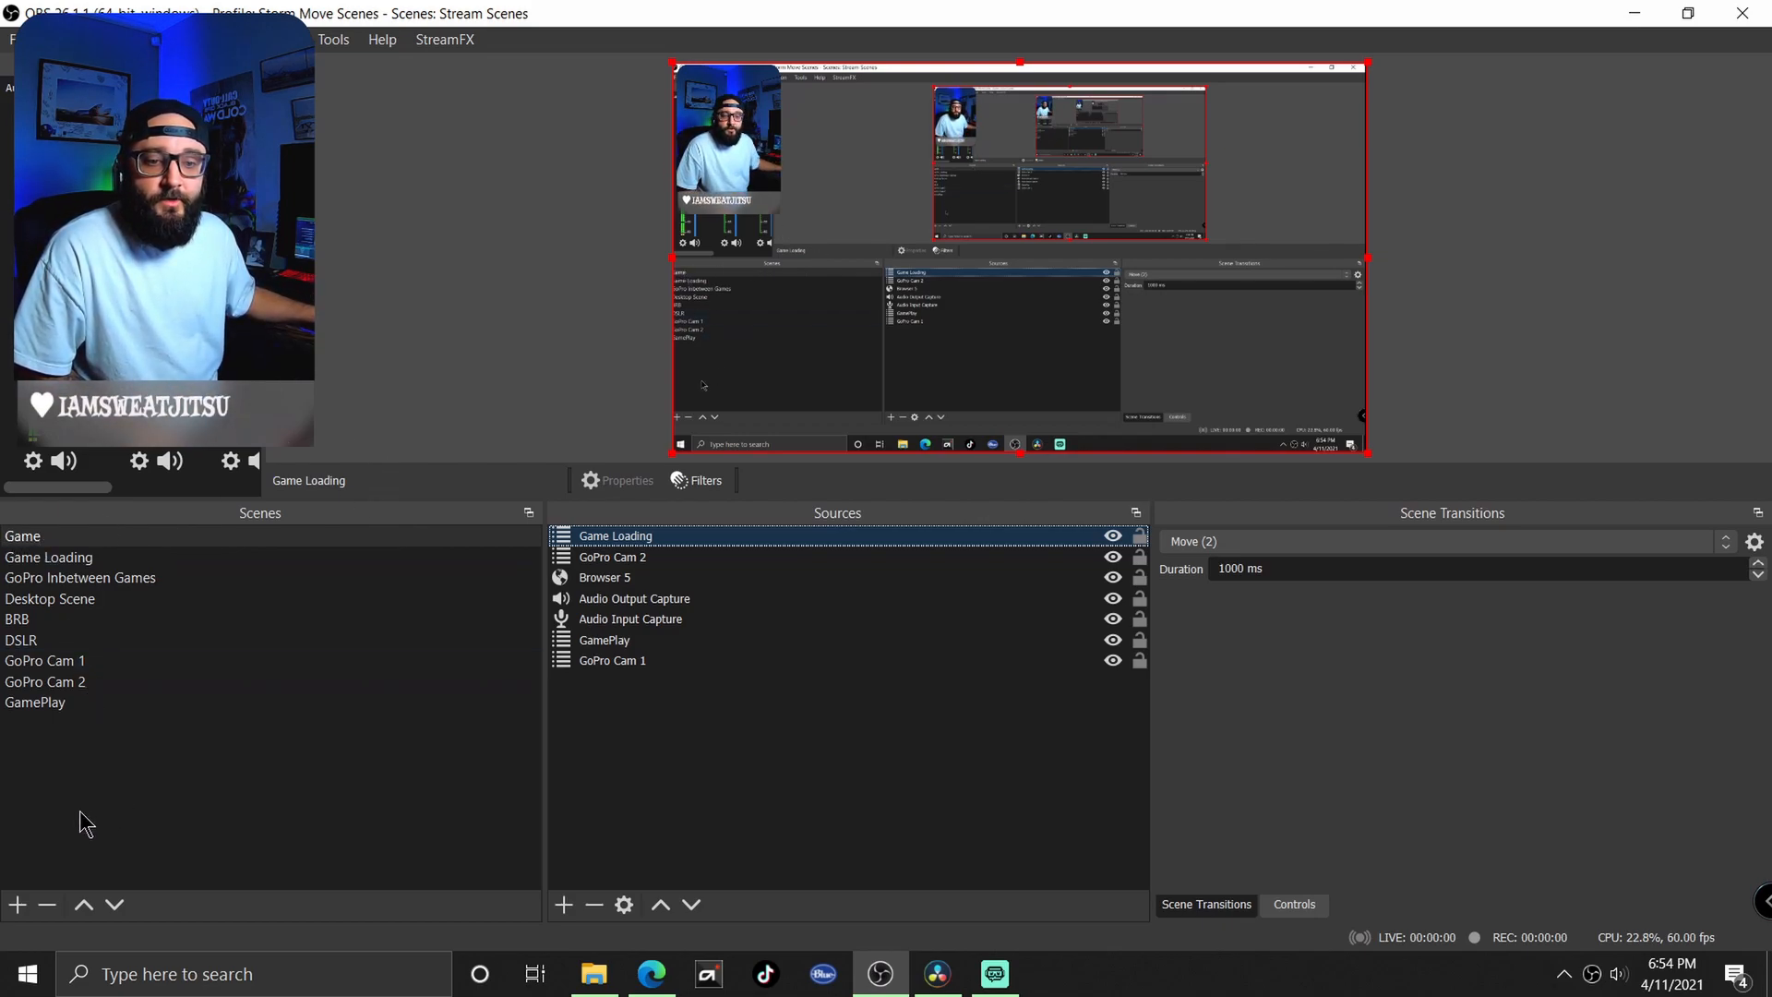
- Add a Move Source effect filter to the Game scene
right_click(44, 543)
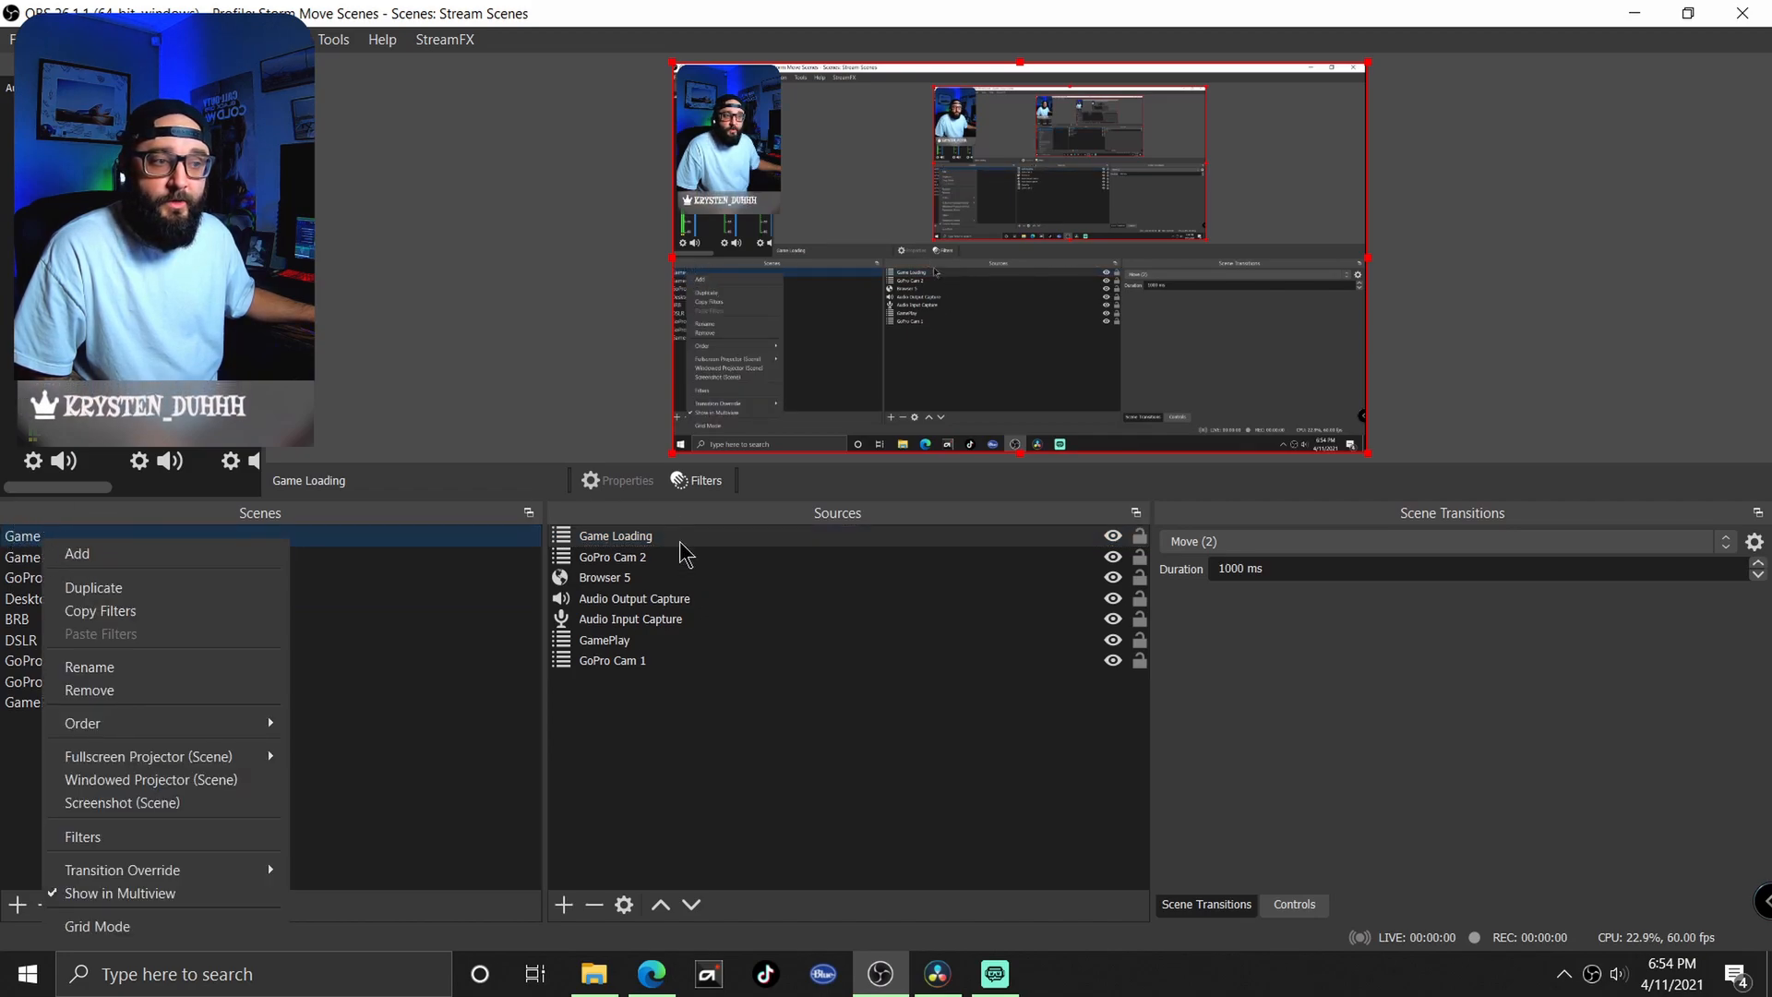
left_click(25, 532)
right_click(23, 534)
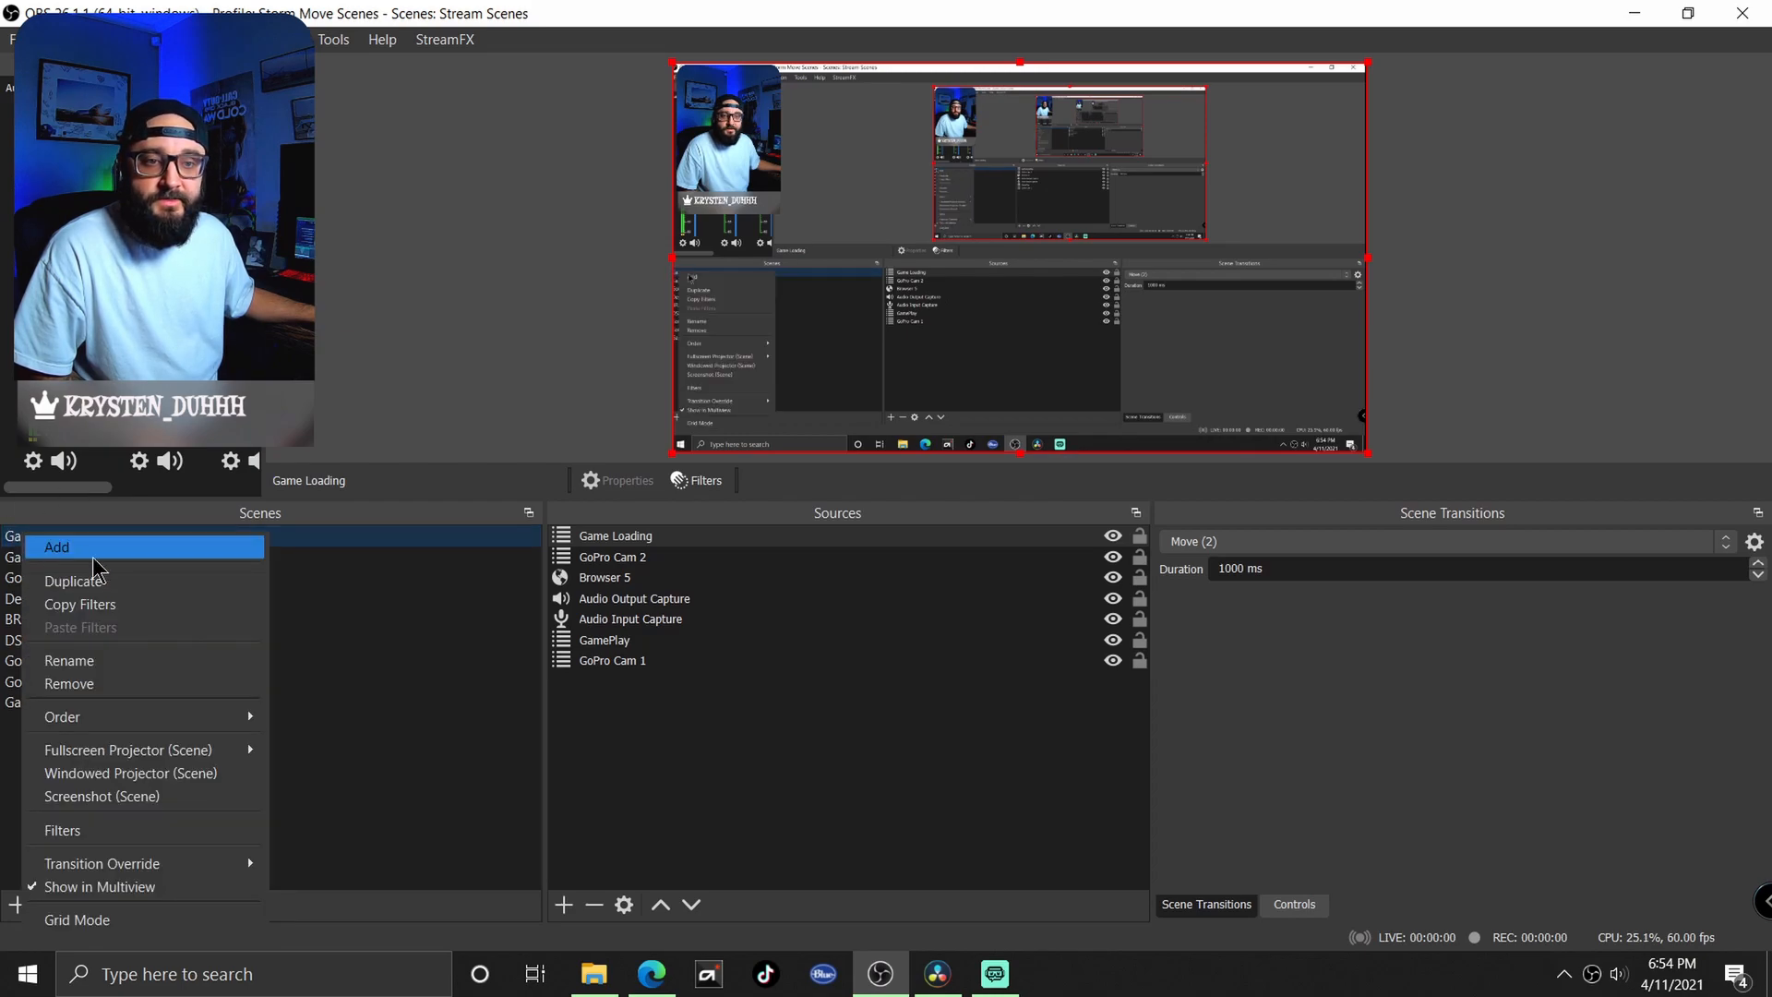
left_click(85, 830)
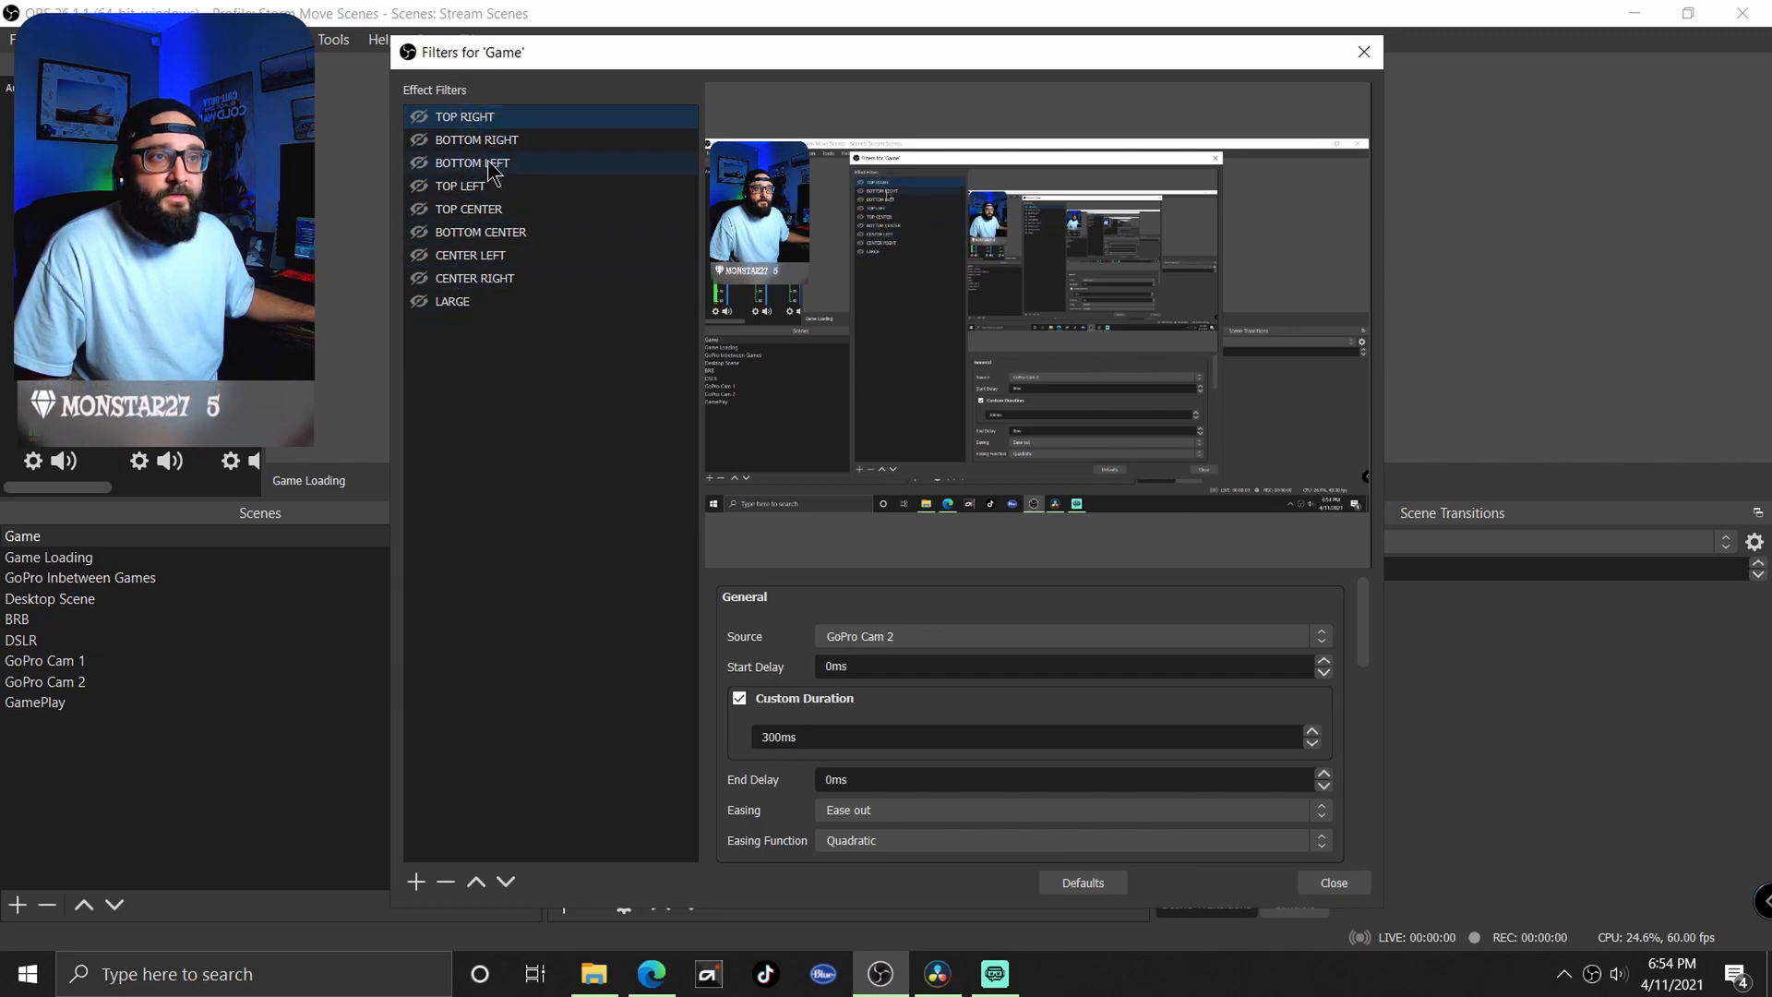
left_click(416, 884)
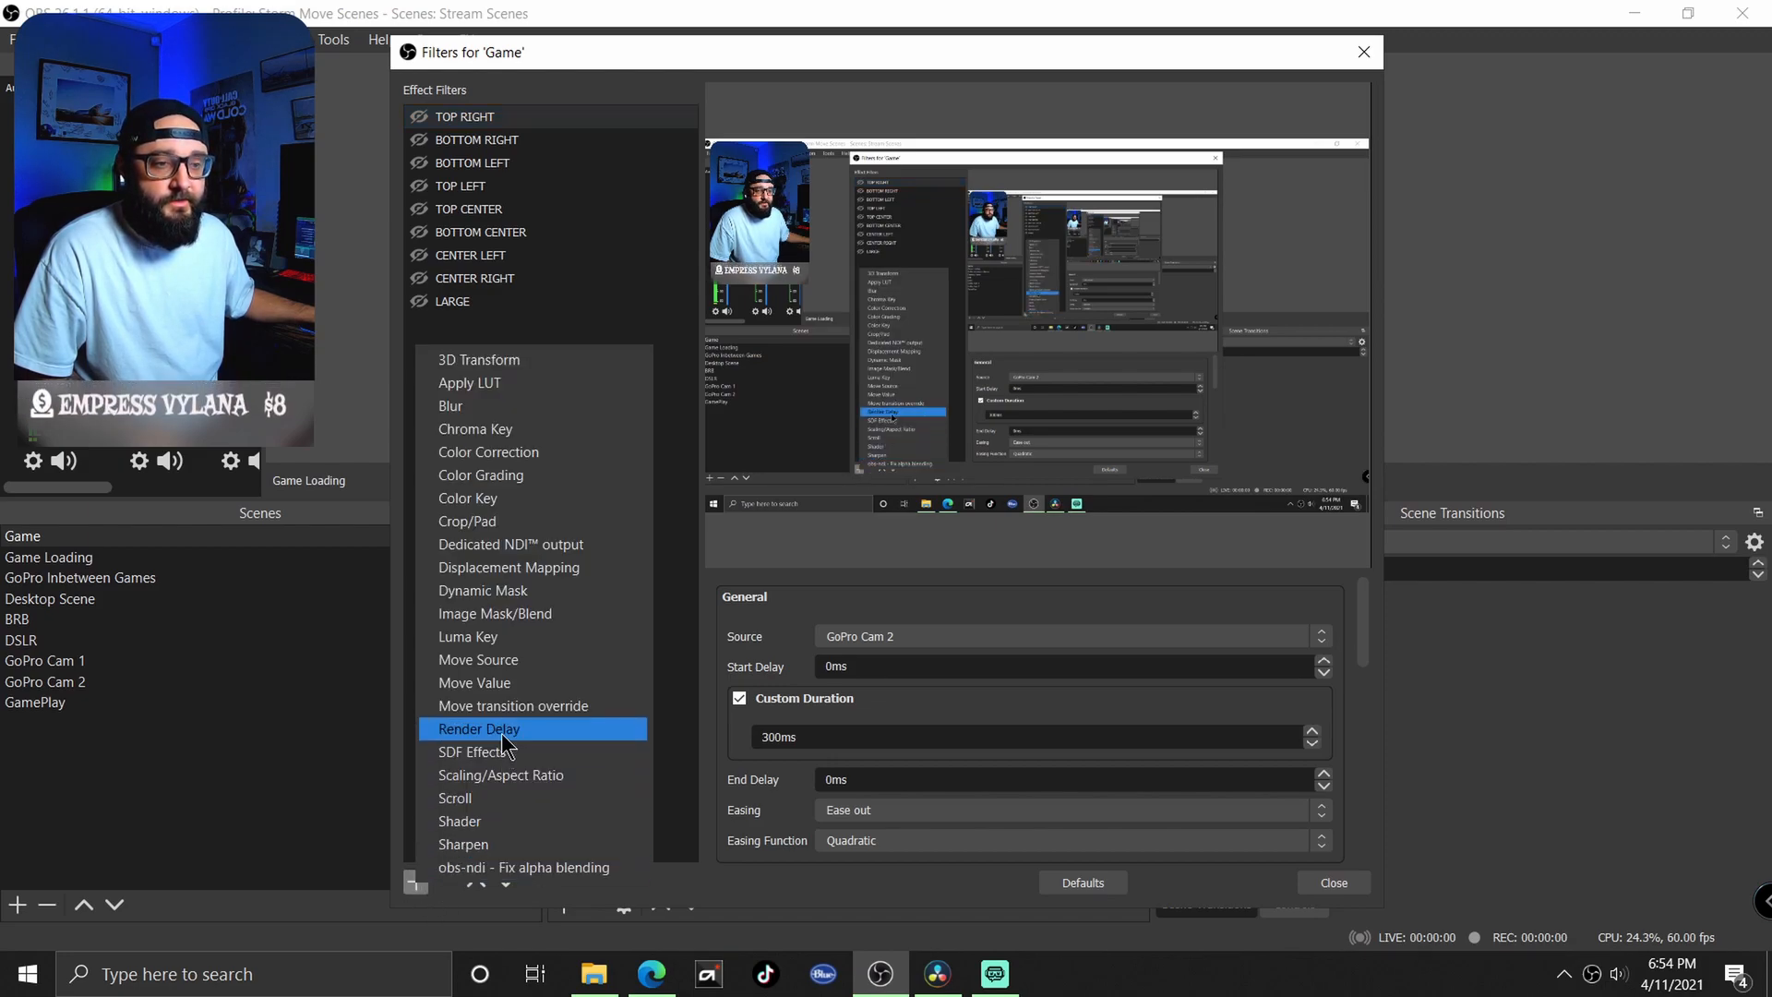
left_click(504, 661)
left_click(828, 519)
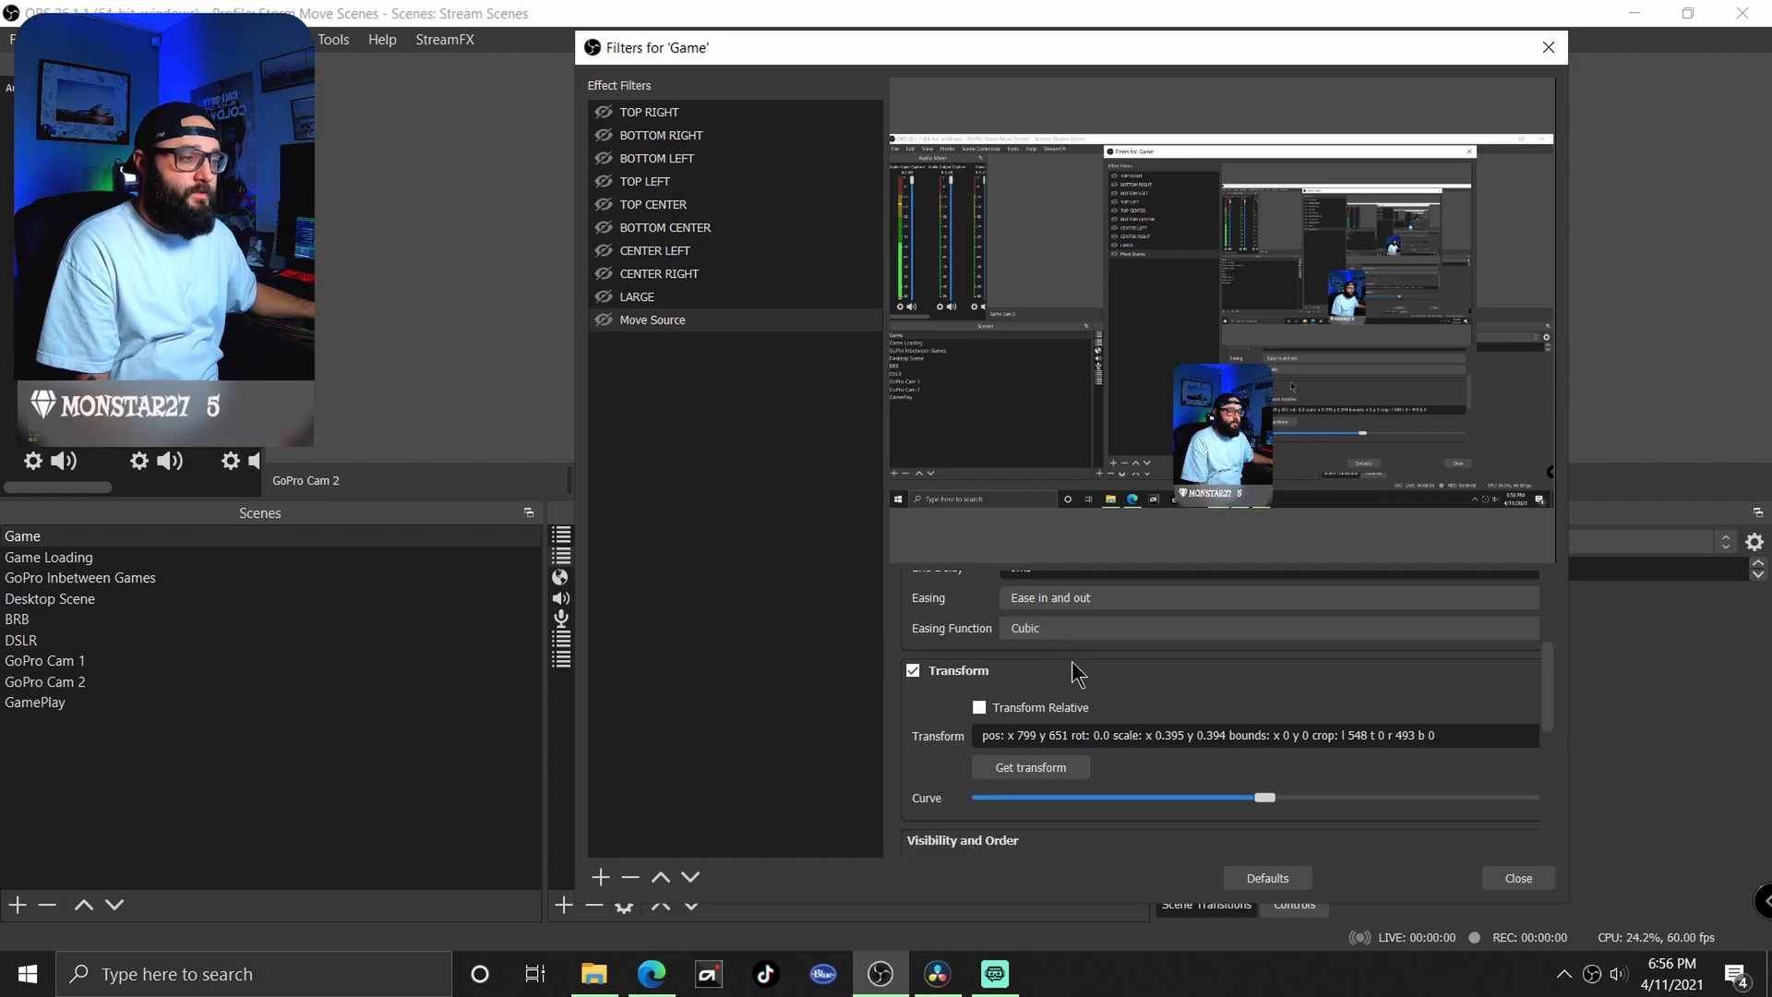
scroll(1075, 674, "up", 5)
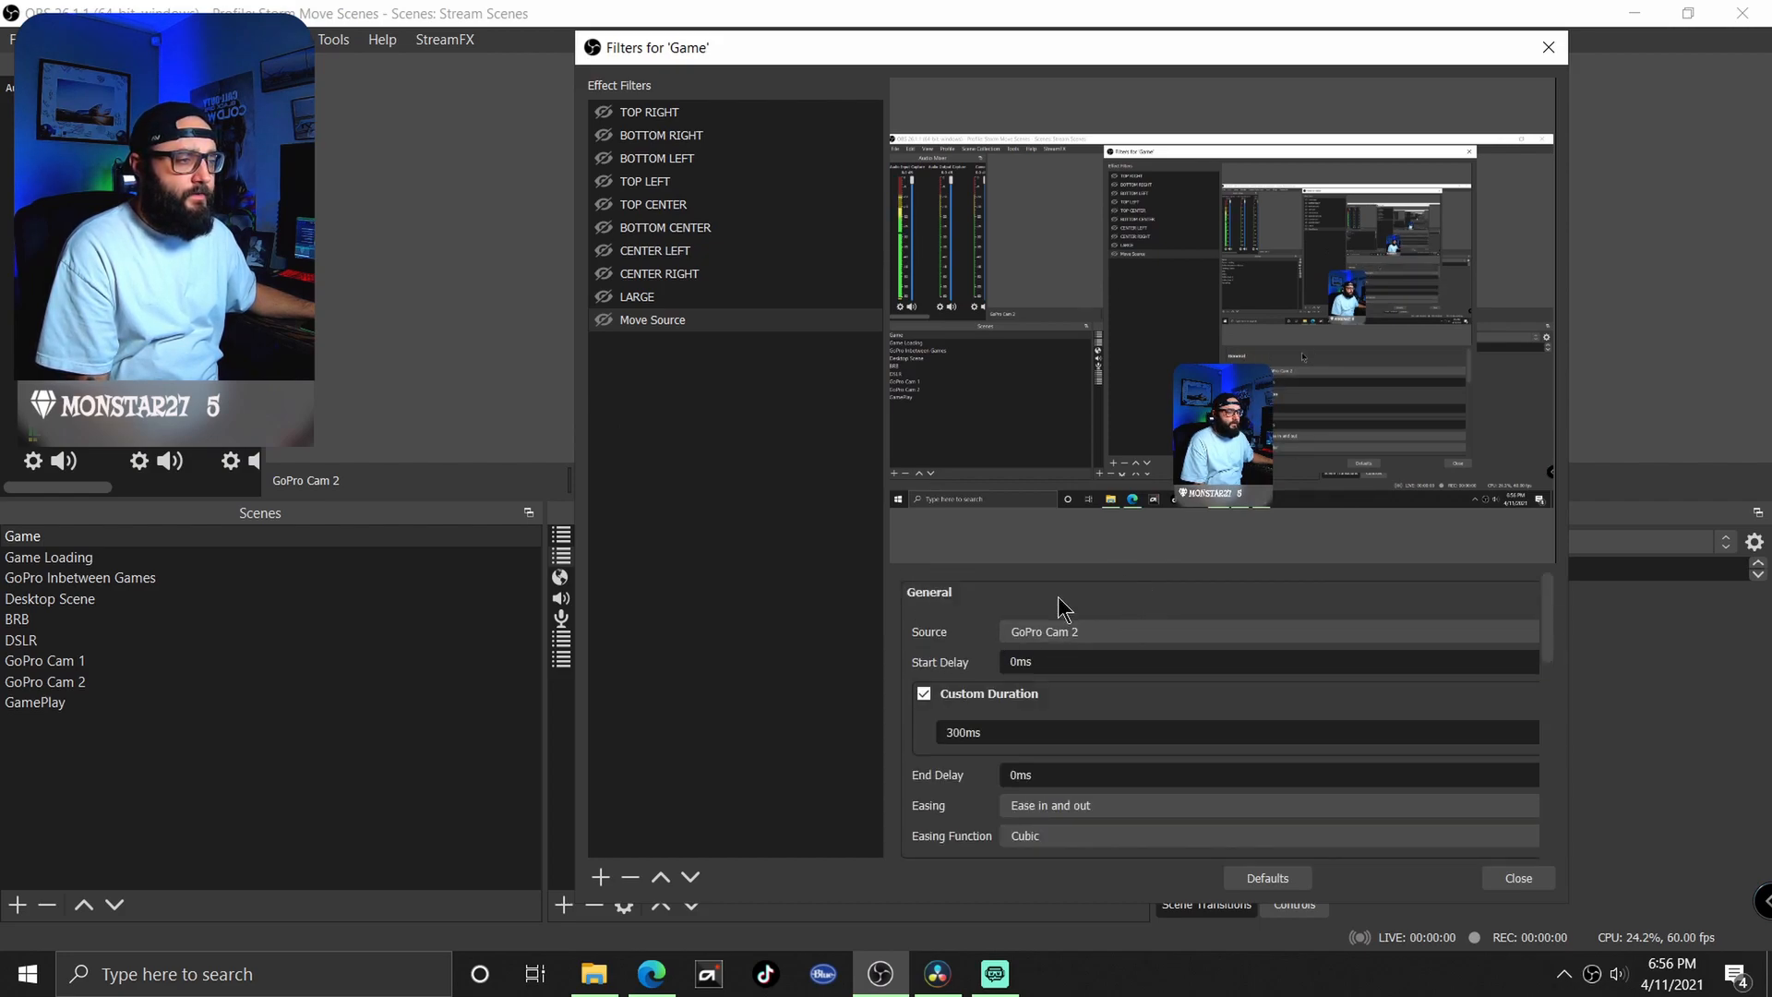
- Move the GoPro Cam 2 camera higher in the Game scene to about x 796, y 318 and capture that transform in the Move Source filter
scroll(951, 706, "down", 2)
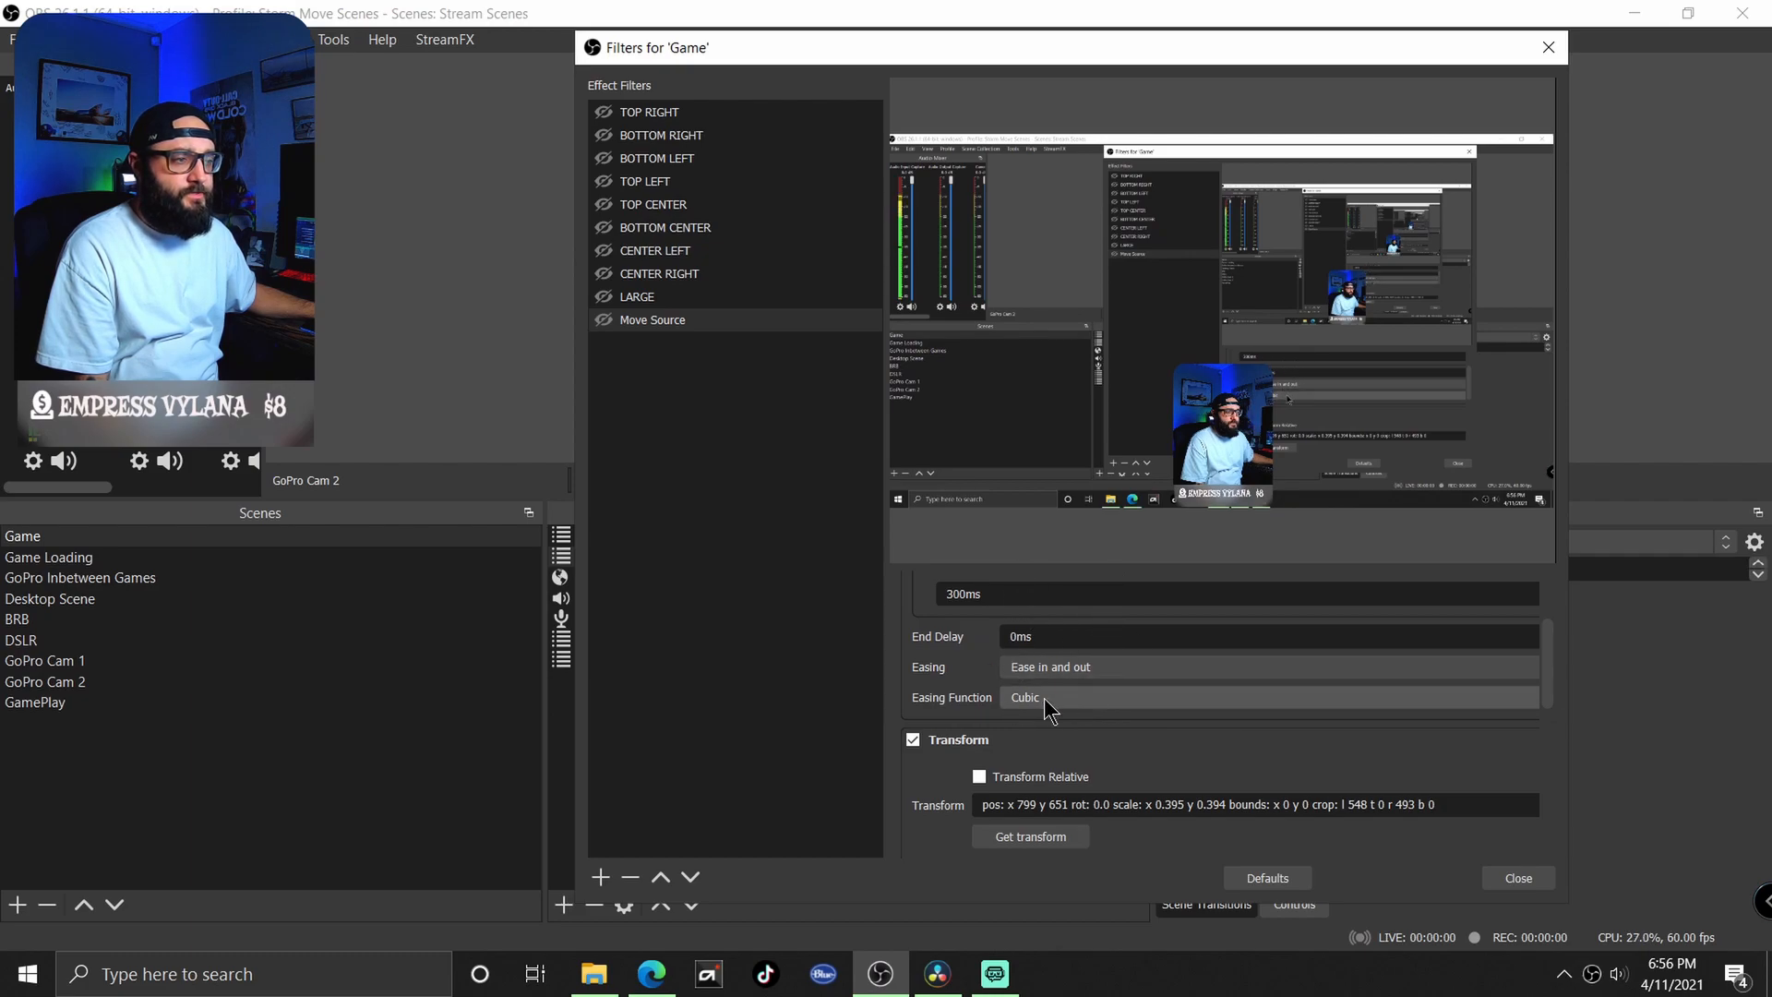
scroll(969, 694, "down", 1)
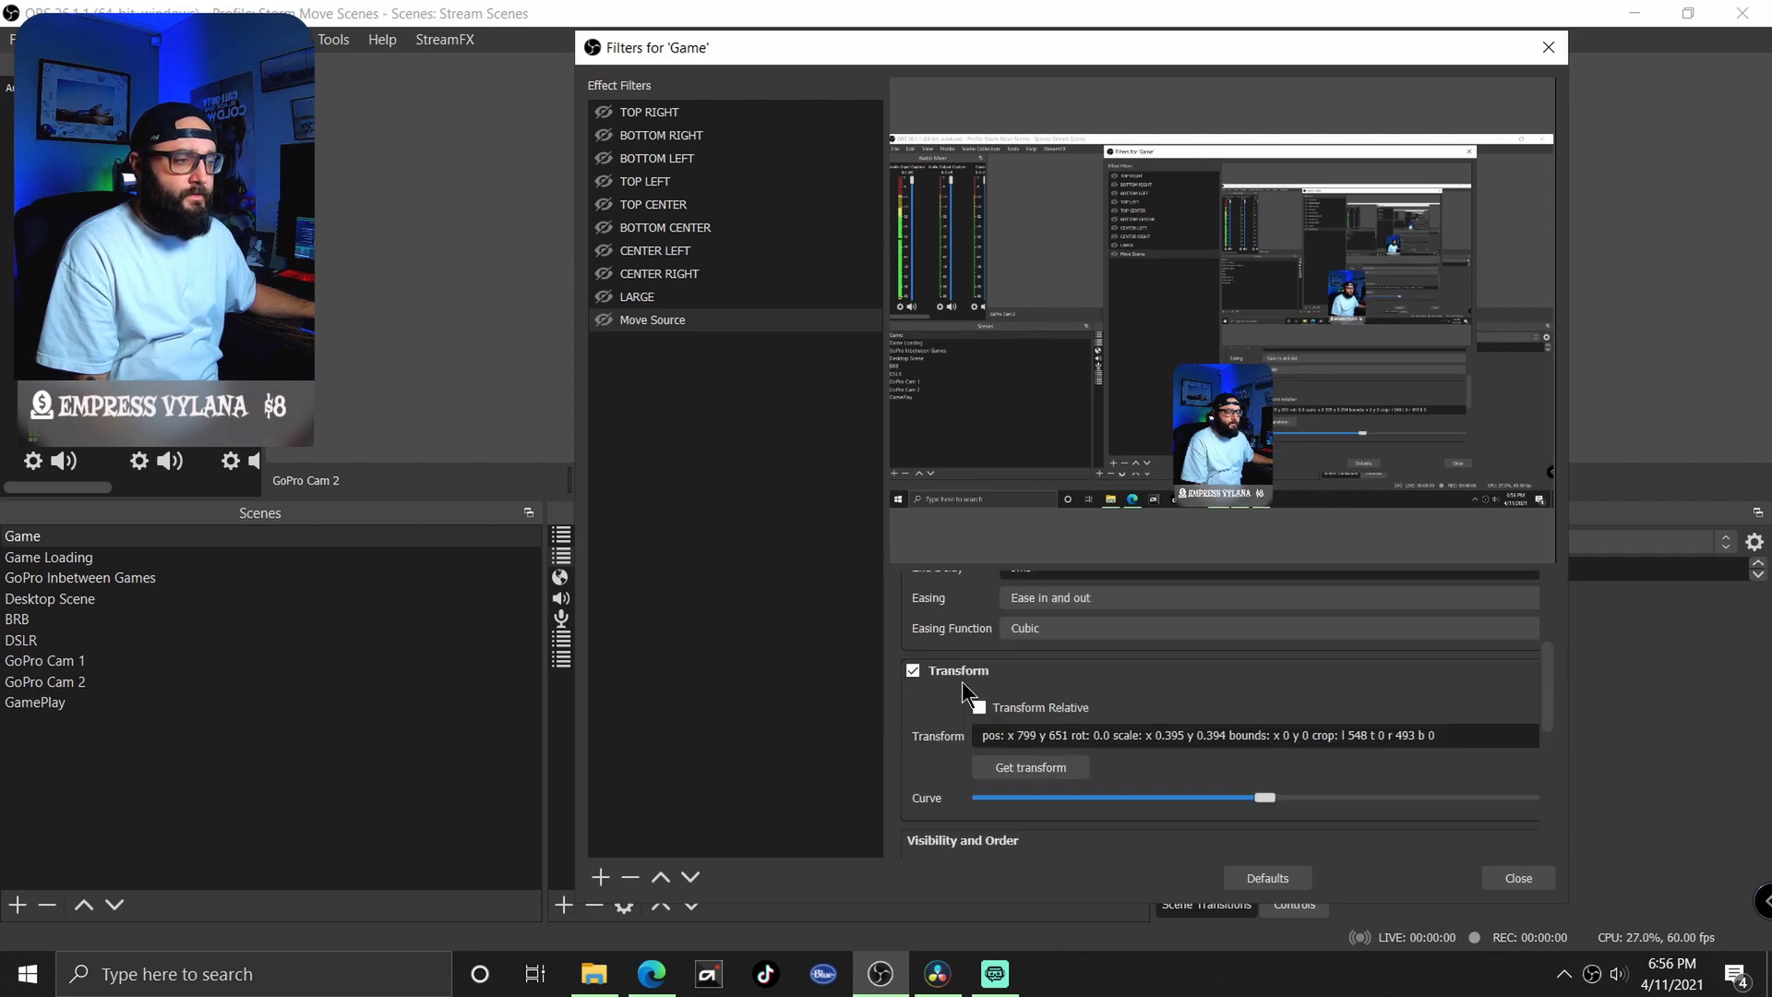
scroll(965, 683, "down", 1)
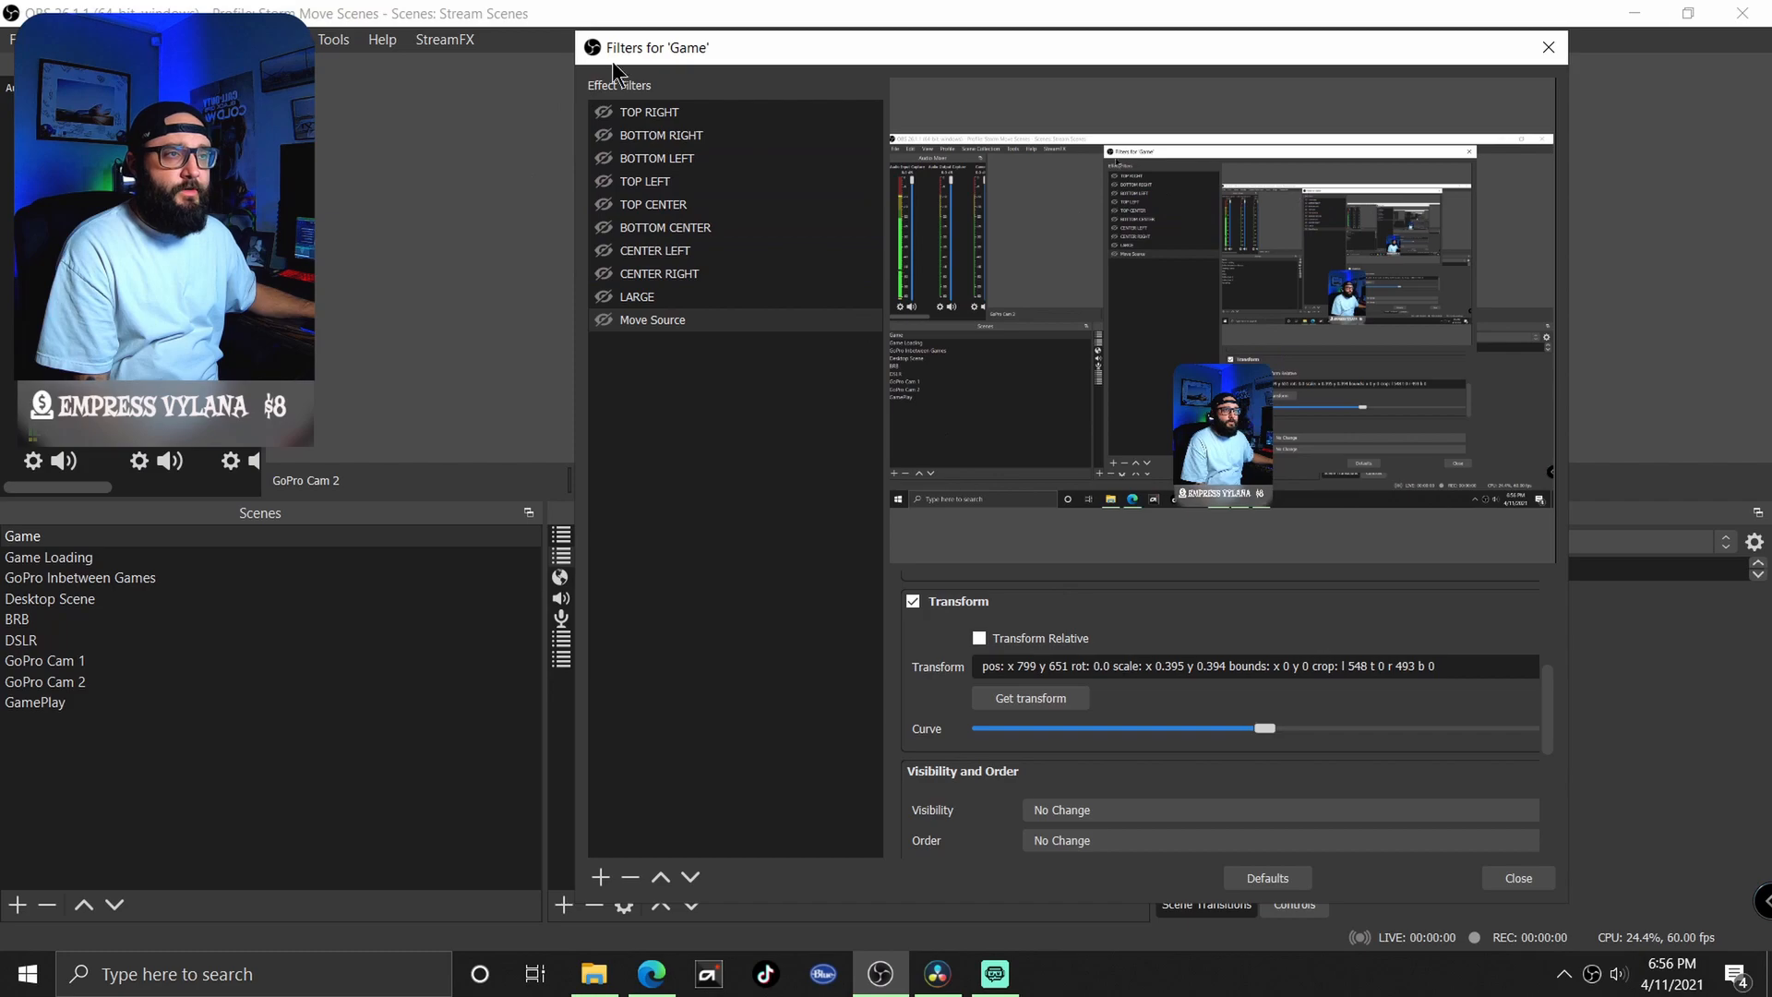
left_click_drag(902, 51, 1292, 67)
left_click_drag(1075, 70, 1299, 64)
left_click_drag(1047, 360, 1025, 248)
left_click_drag(1267, 59, 426, 28)
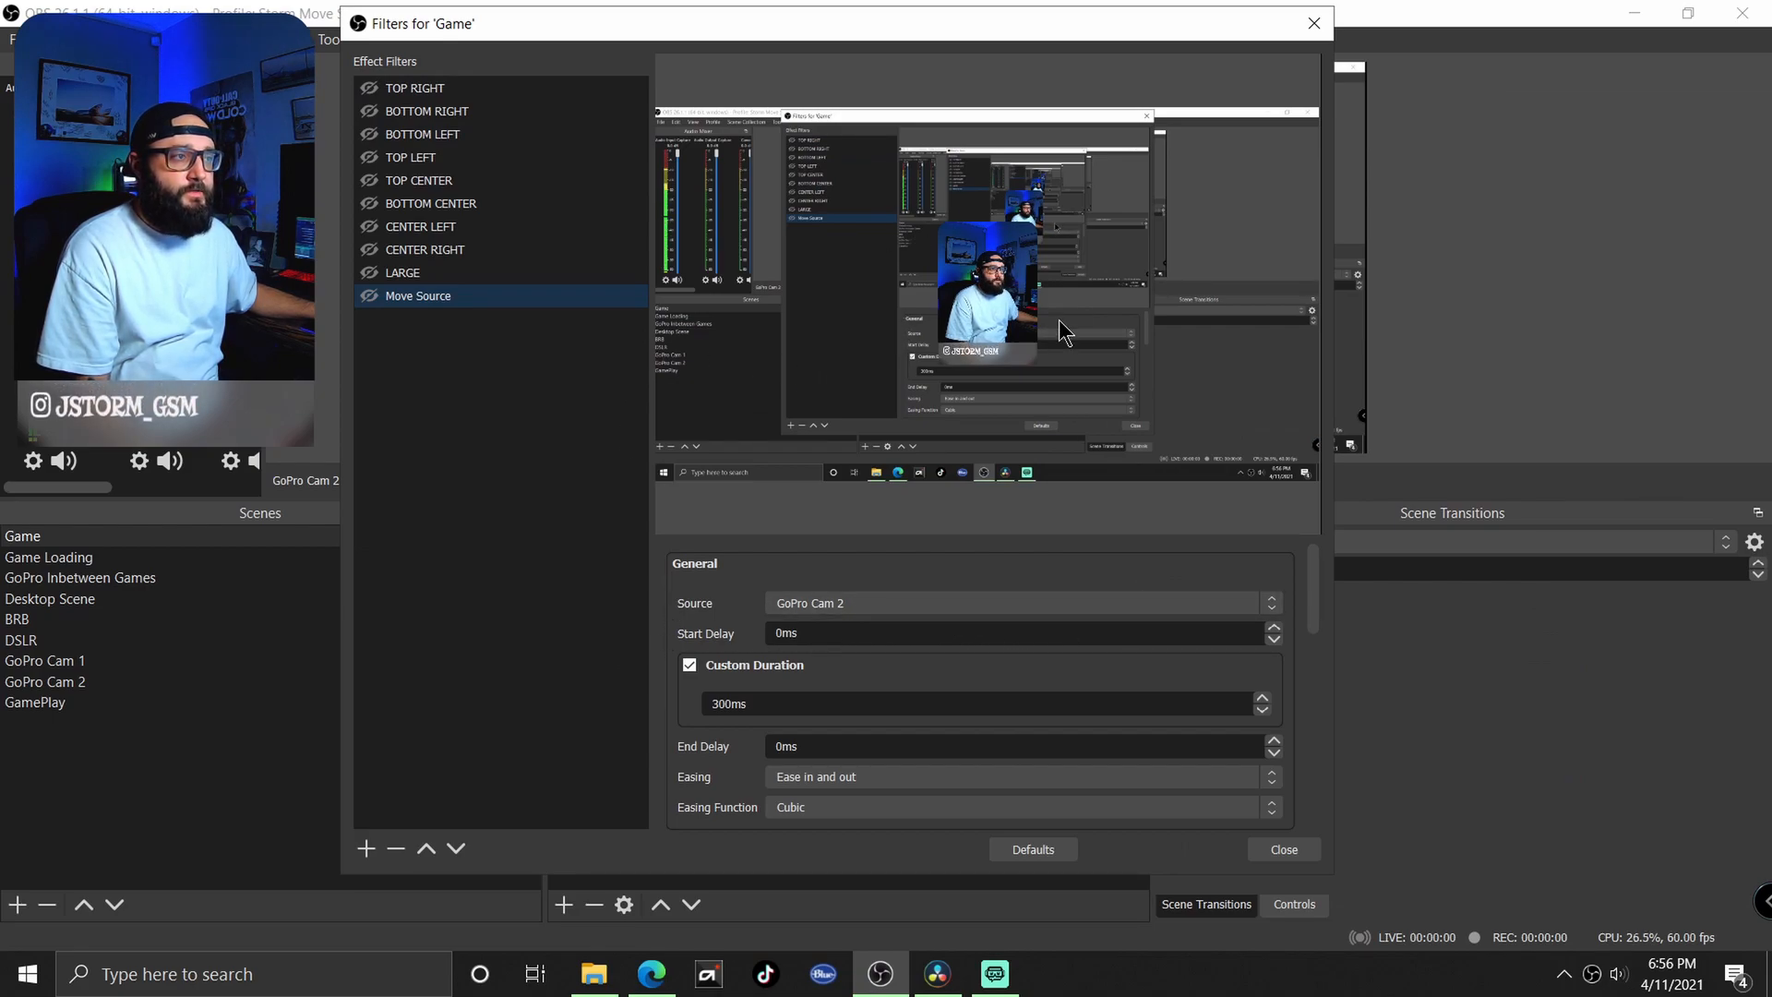
scroll(679, 616, "down", 4)
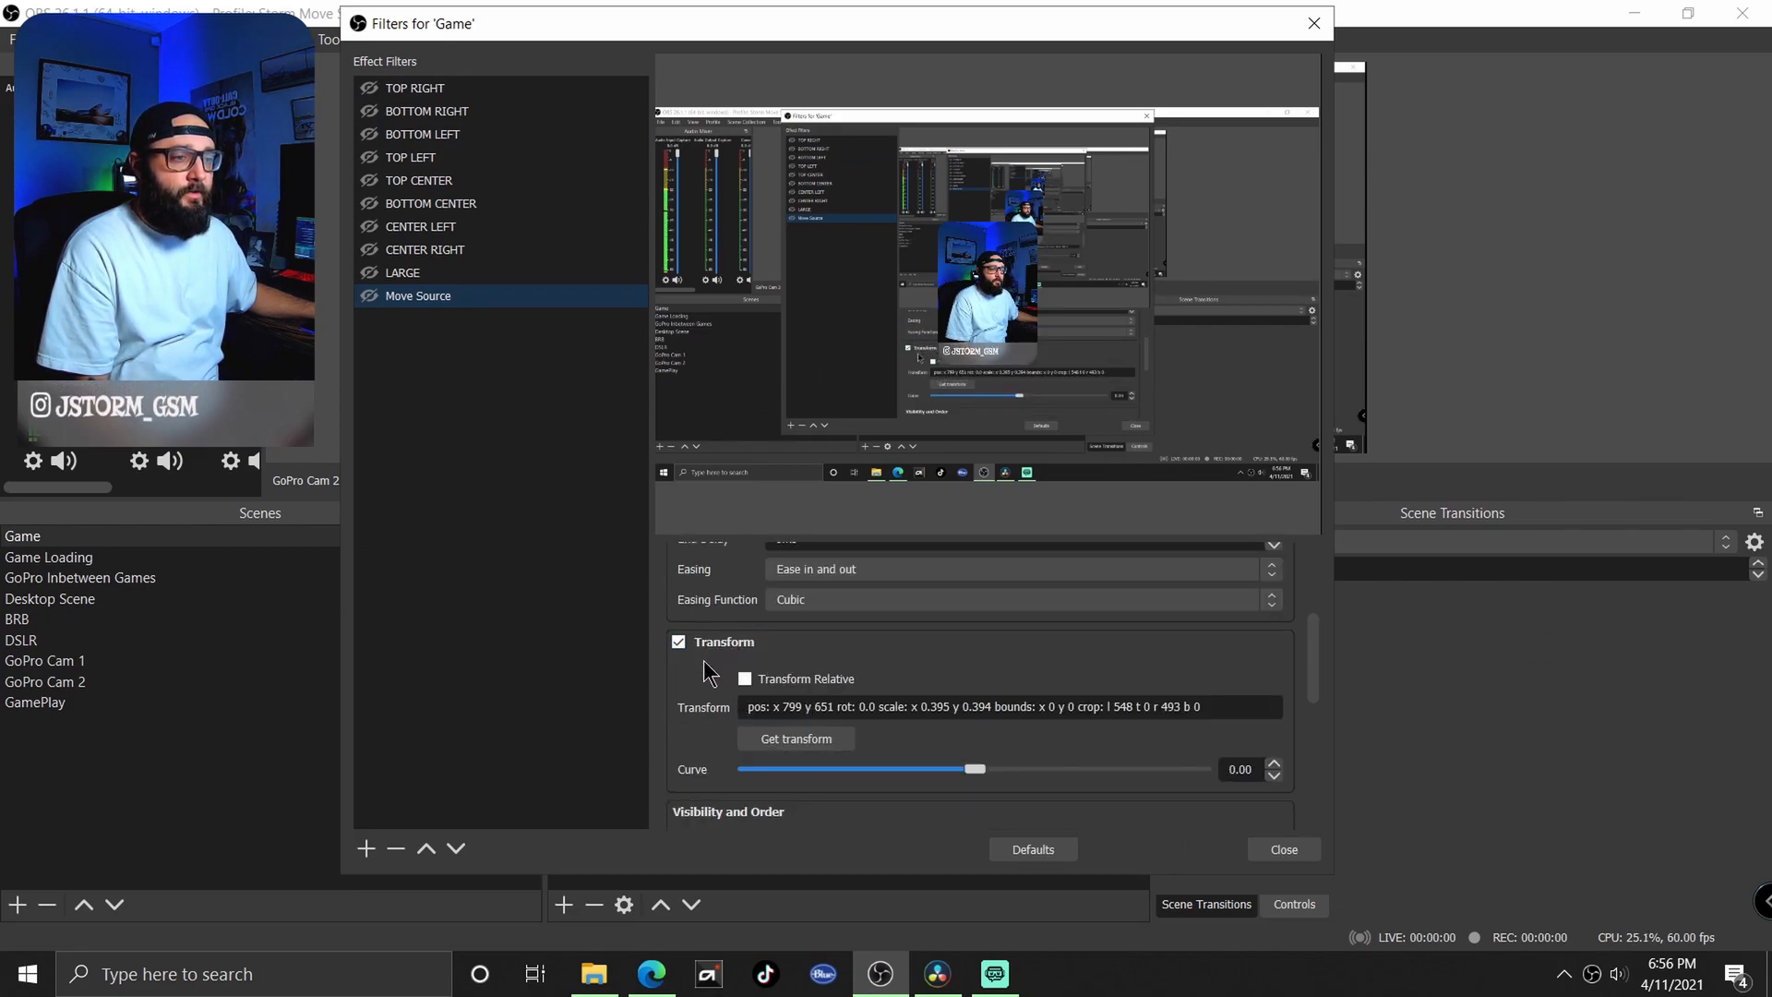
scroll(718, 681, "down", 1)
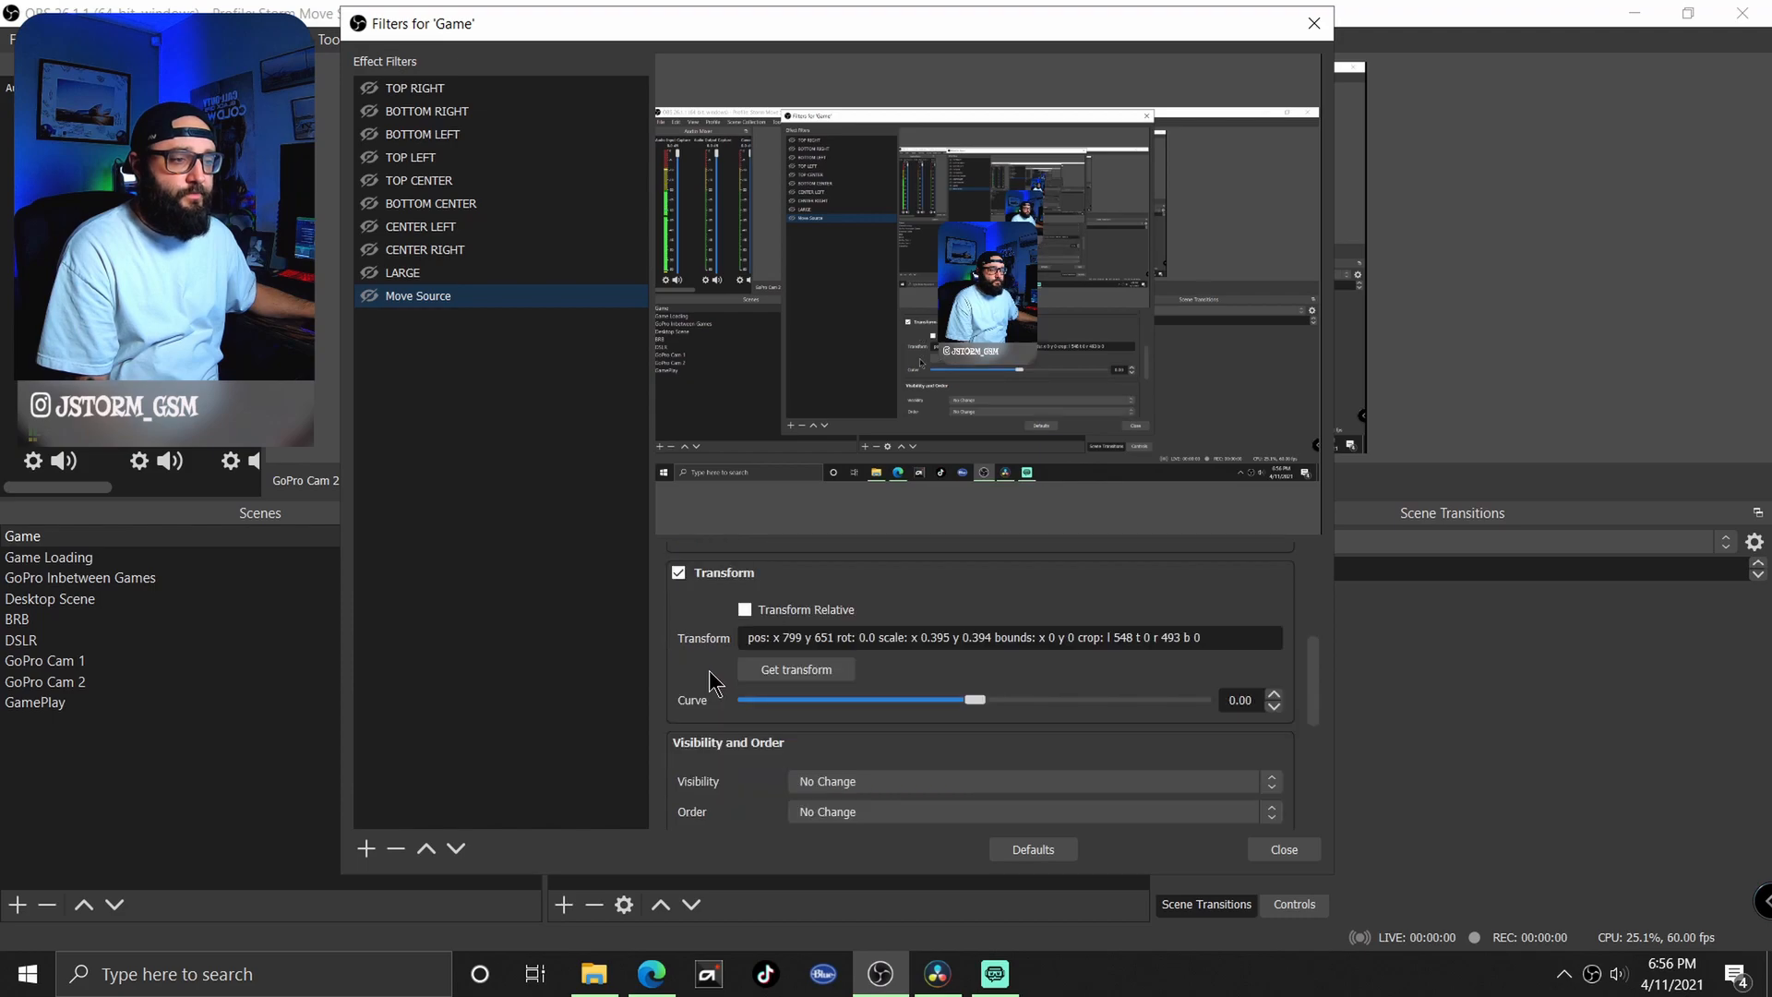
left_click(793, 672)
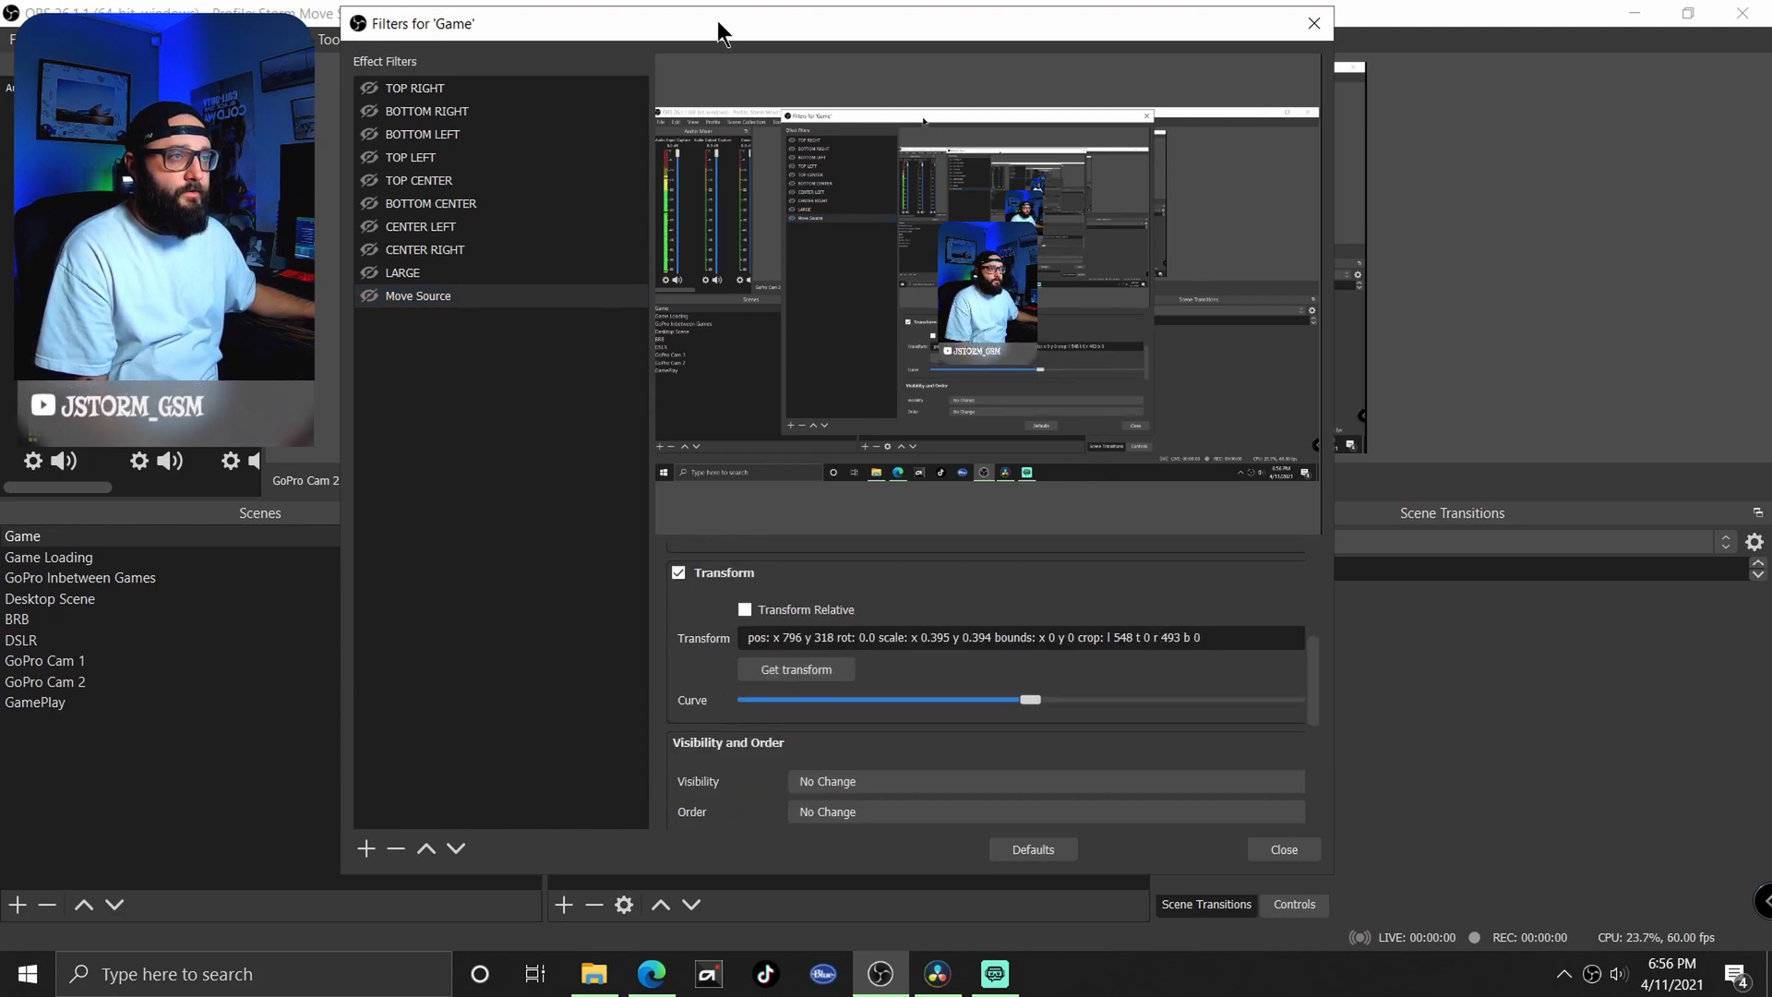
- Test the new Move Source filter by shifting the camera toward the right edge of the scene and triggering the filter
left_click_drag(763, 36, 836, 45)
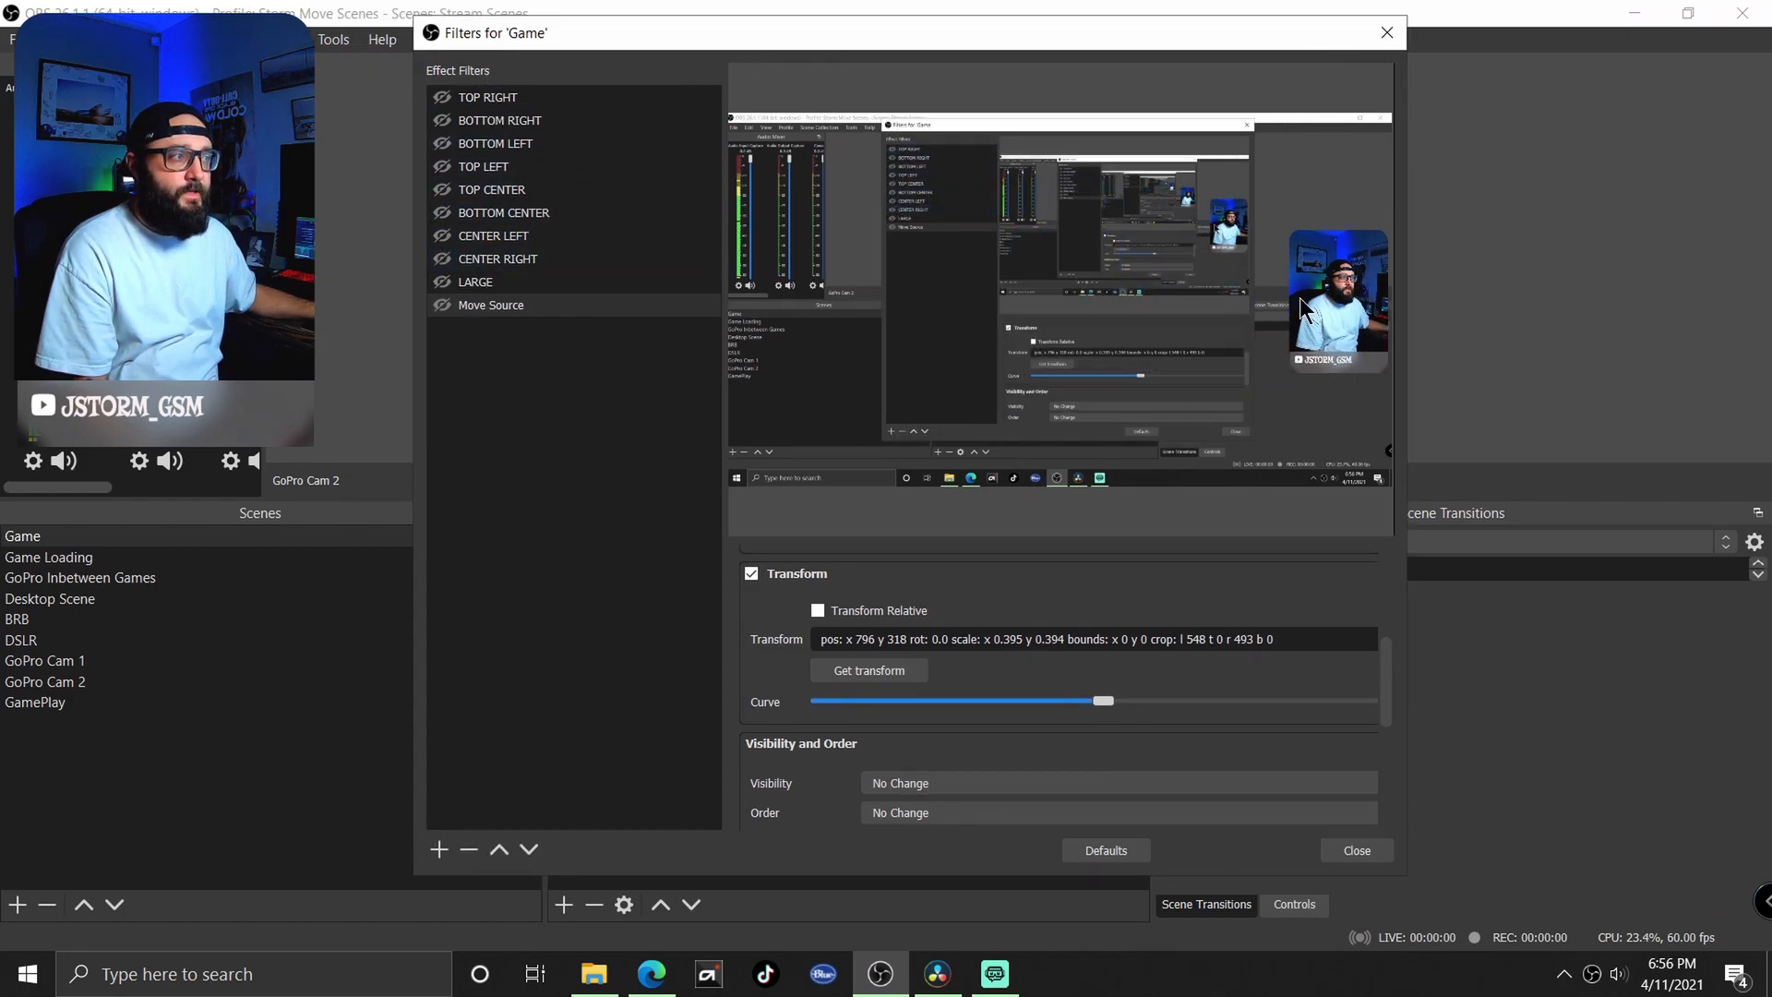
left_click(442, 307)
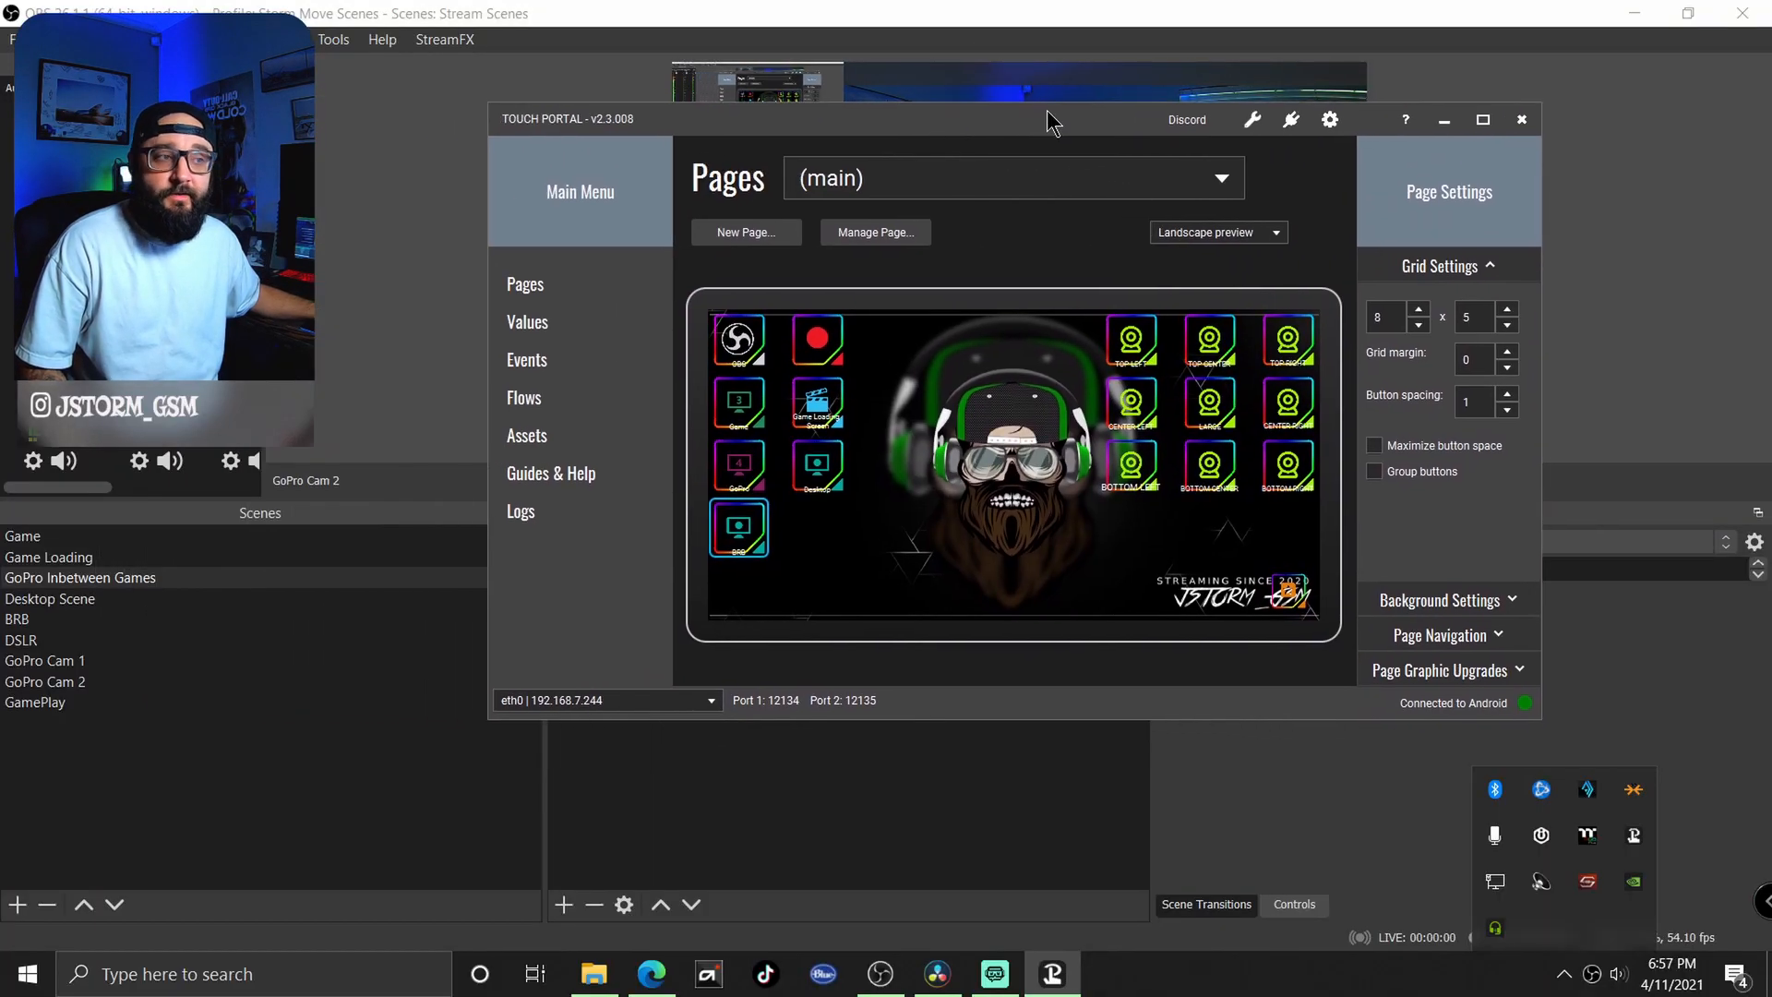
- In Touch Portal, open the TOP LEFT button for editing and bring up the available OBS actions
mouse_move(1046, 109)
left_mouse_down()
mouse_move(1124, 118)
mouse_move(1149, 196)
mouse_move(1044, 122)
left_mouse_up()
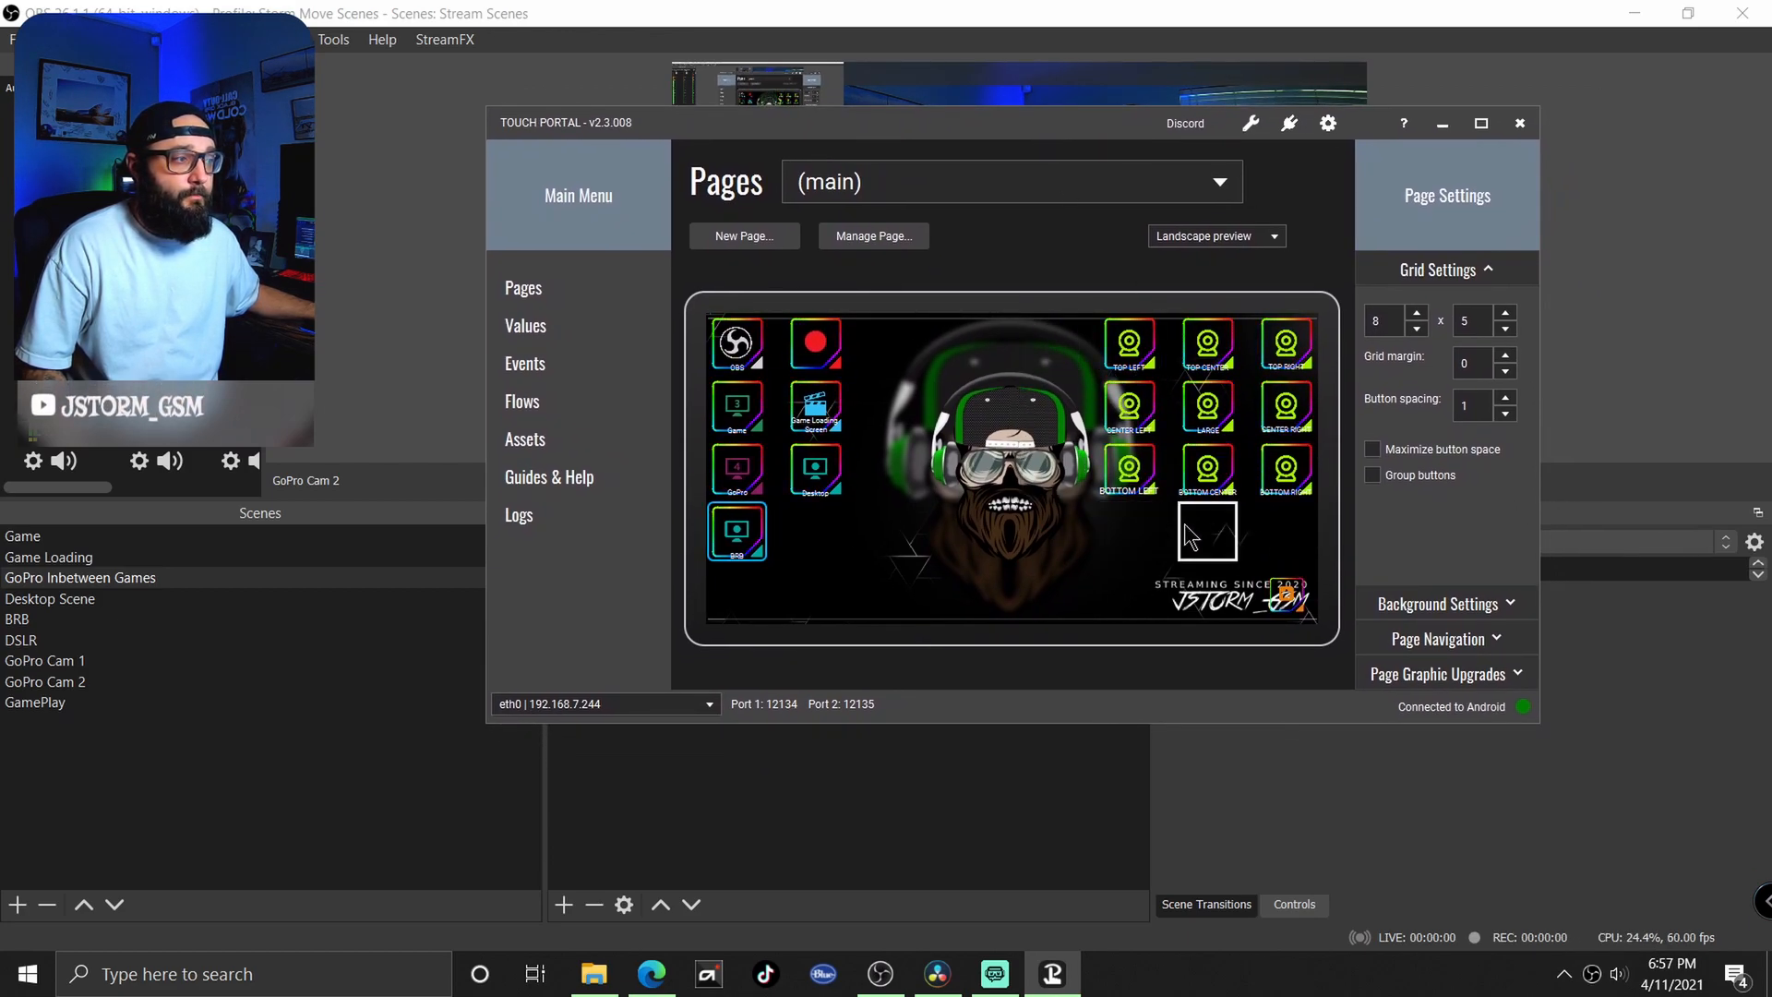
left_click(1130, 349)
left_click_drag(580, 314, 565, 440)
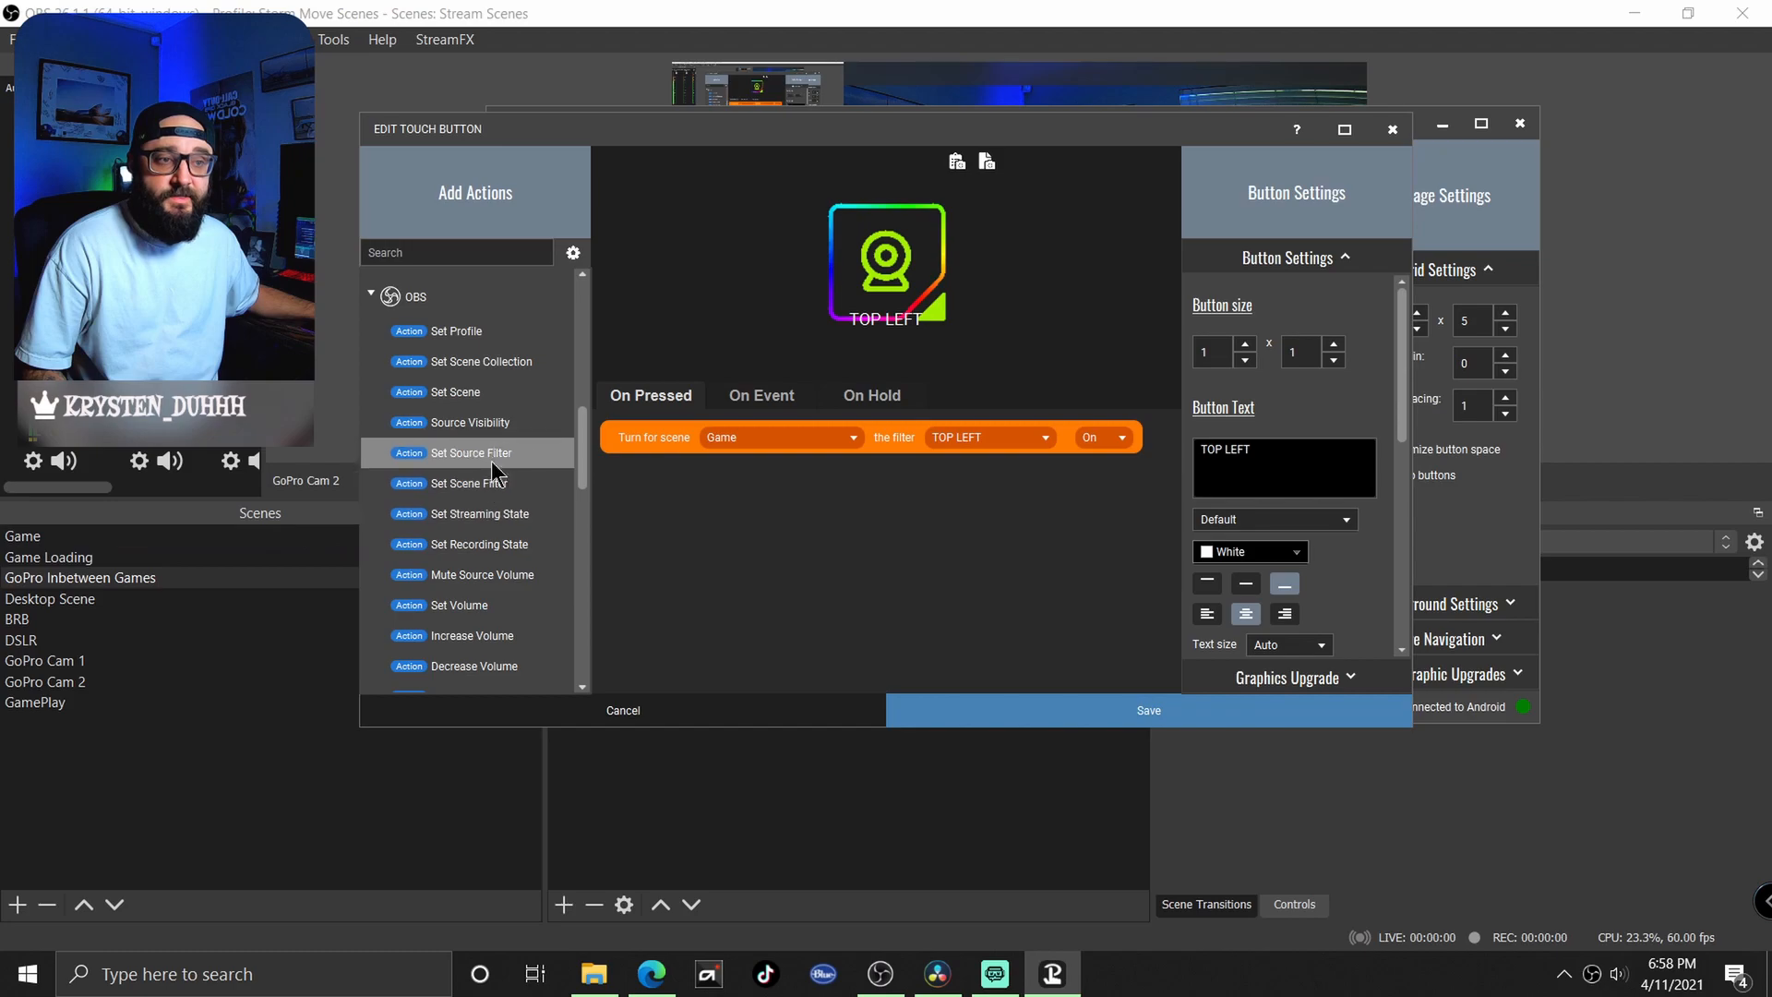
- Add an extra Set Scene Filter action to the TOP LEFT button and delete it again
double_click(468, 485)
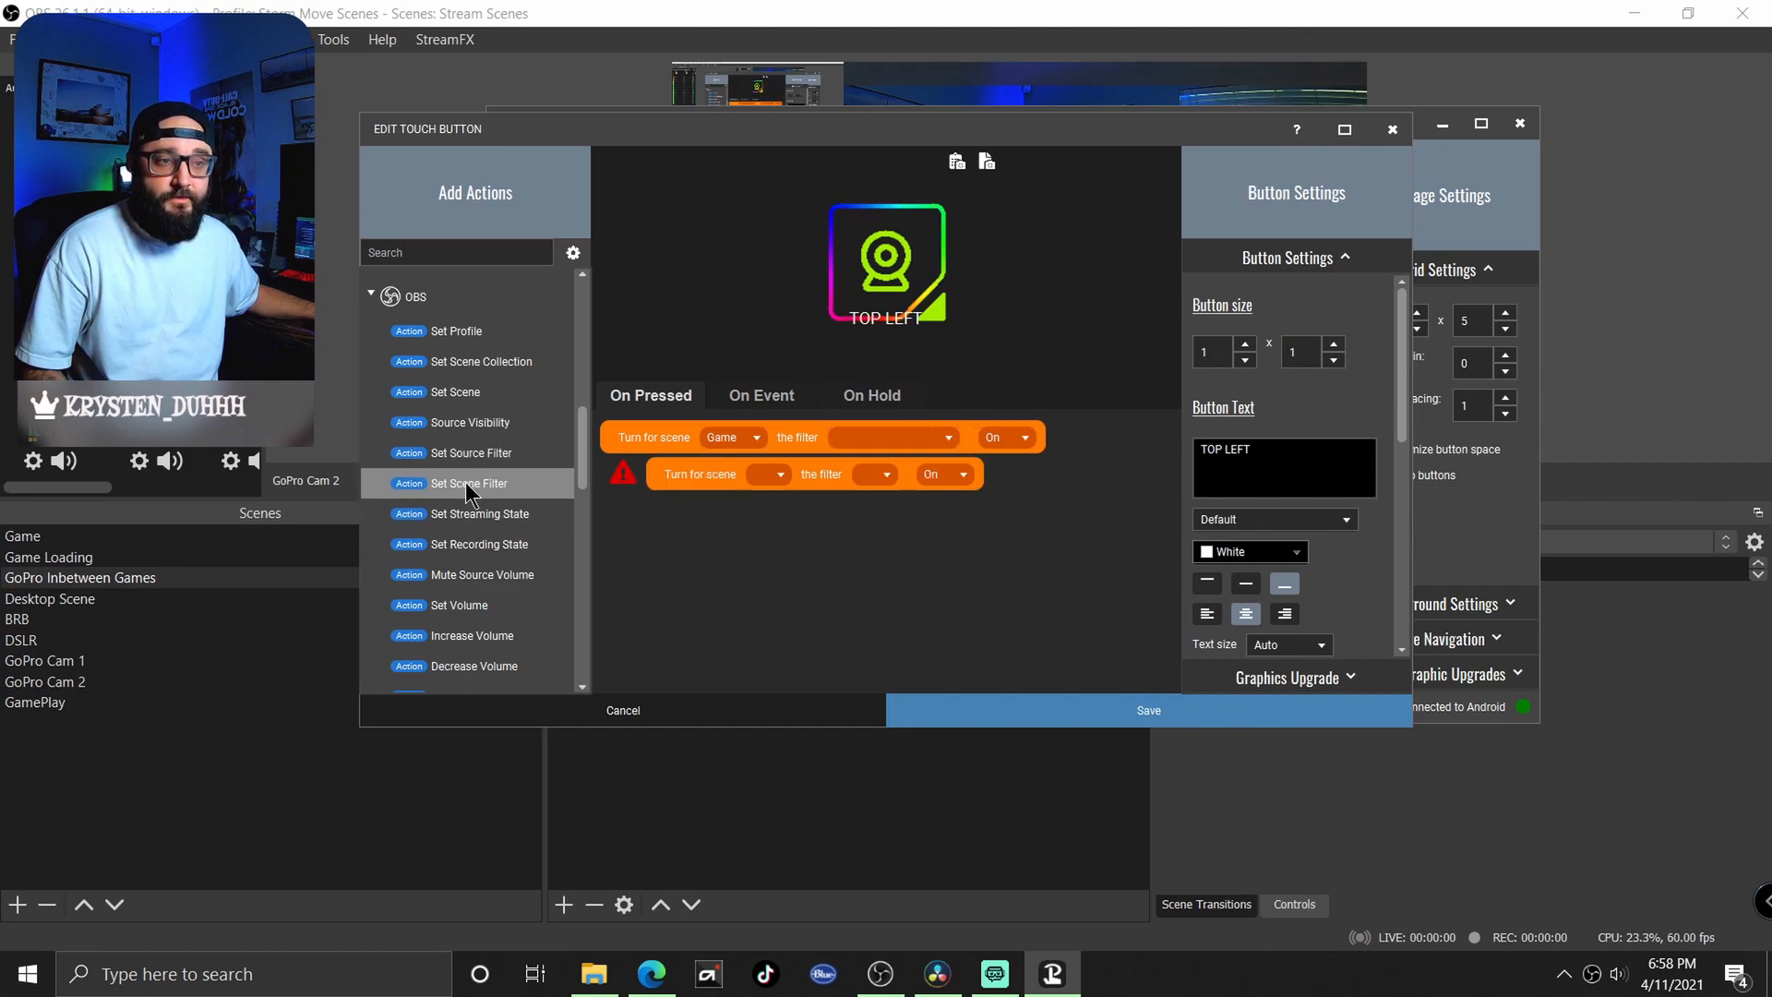
right_click(722, 481)
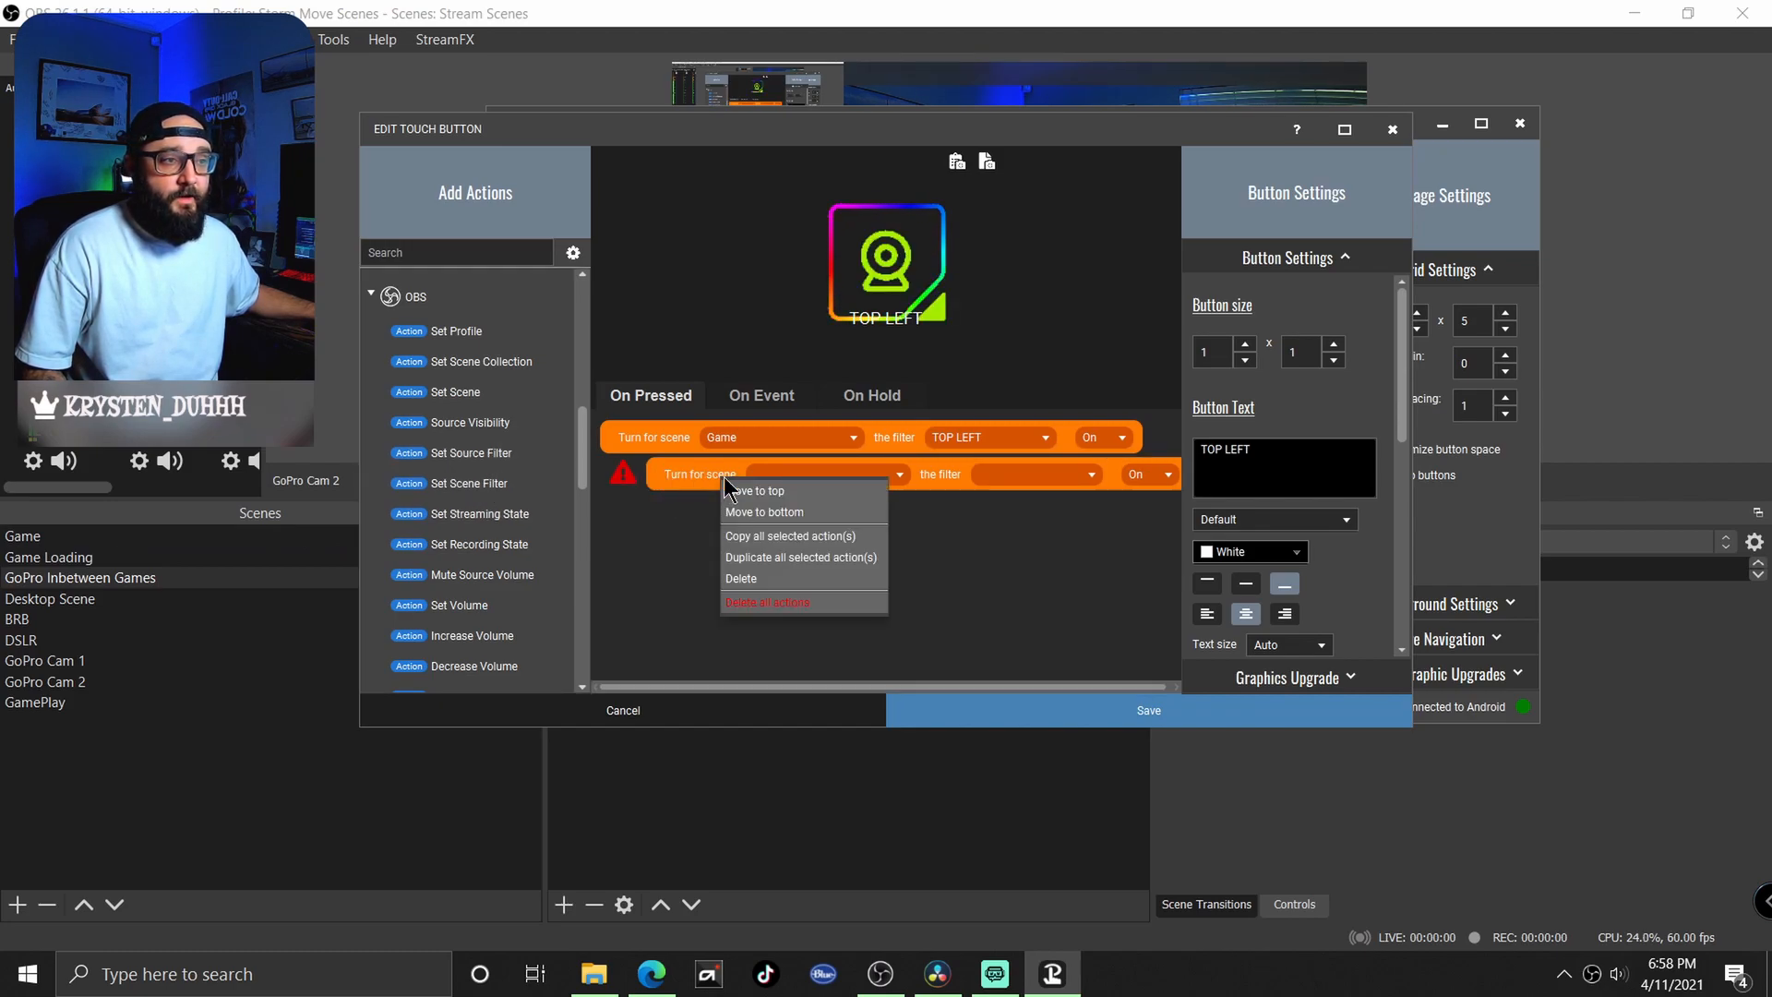
left_click(801, 579)
left_click(891, 520)
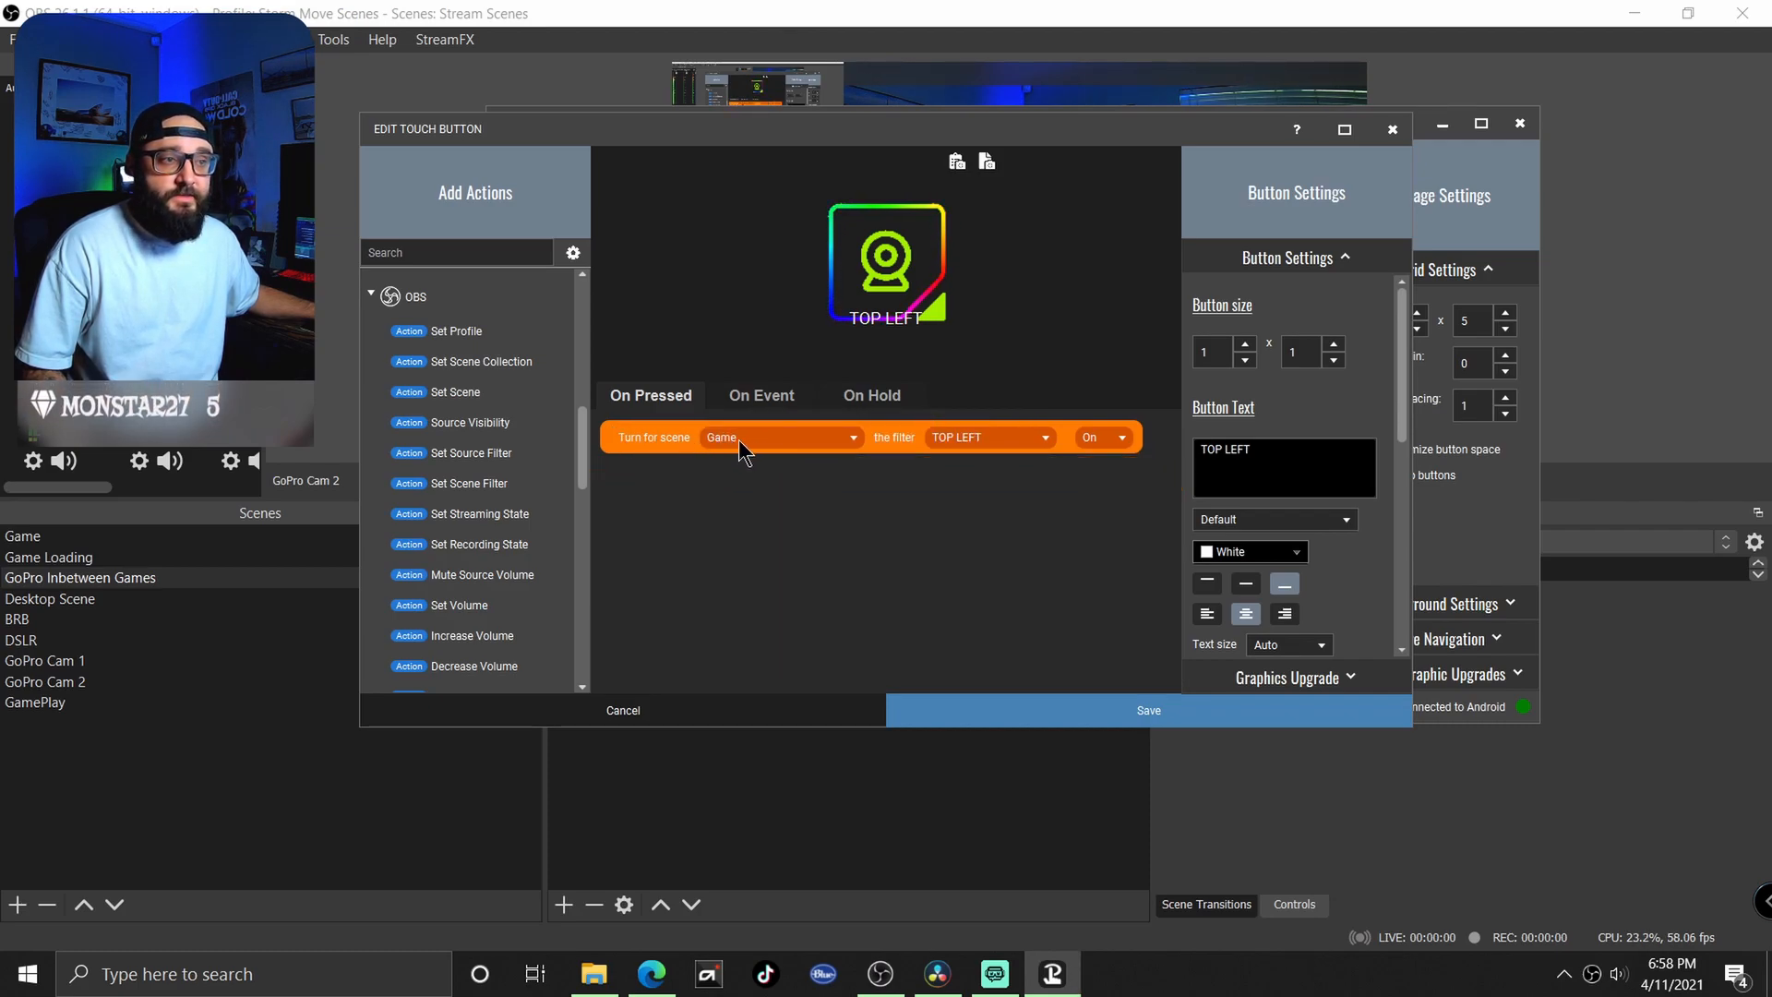
- Keep Game as the action's scene, select the TOP LEFT filter for it, and save the button
left_click(738, 439)
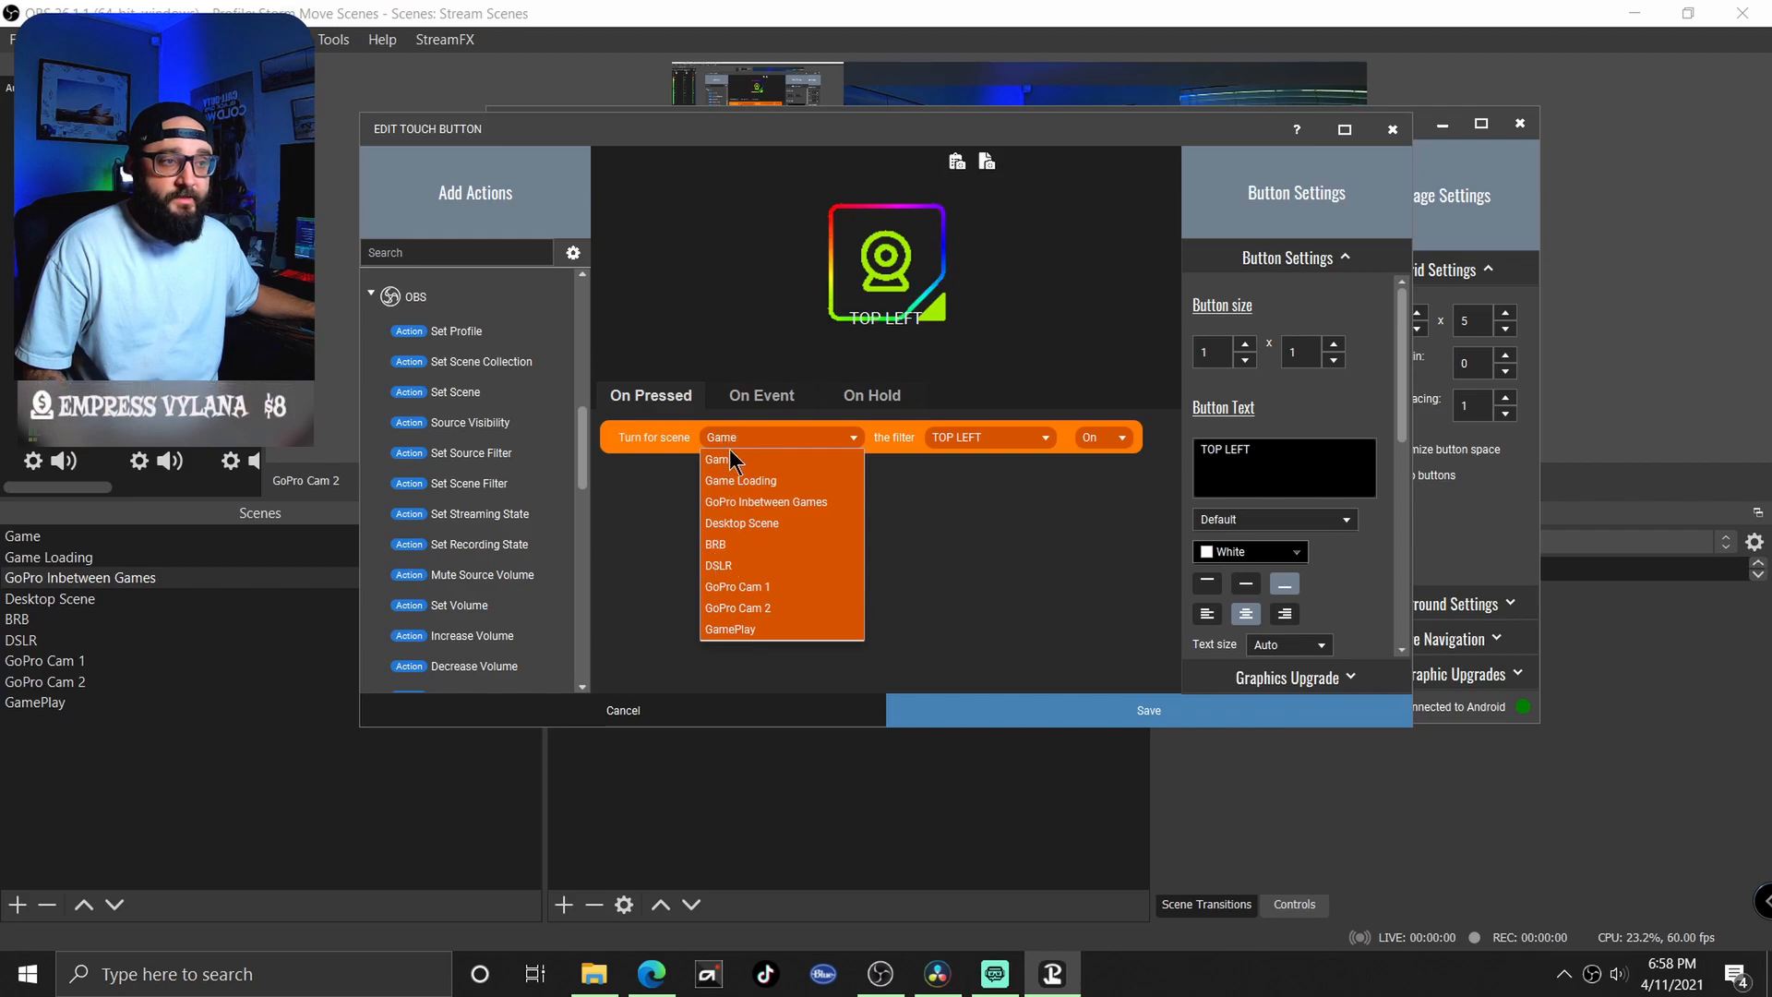
left_click(781, 440)
left_click(998, 441)
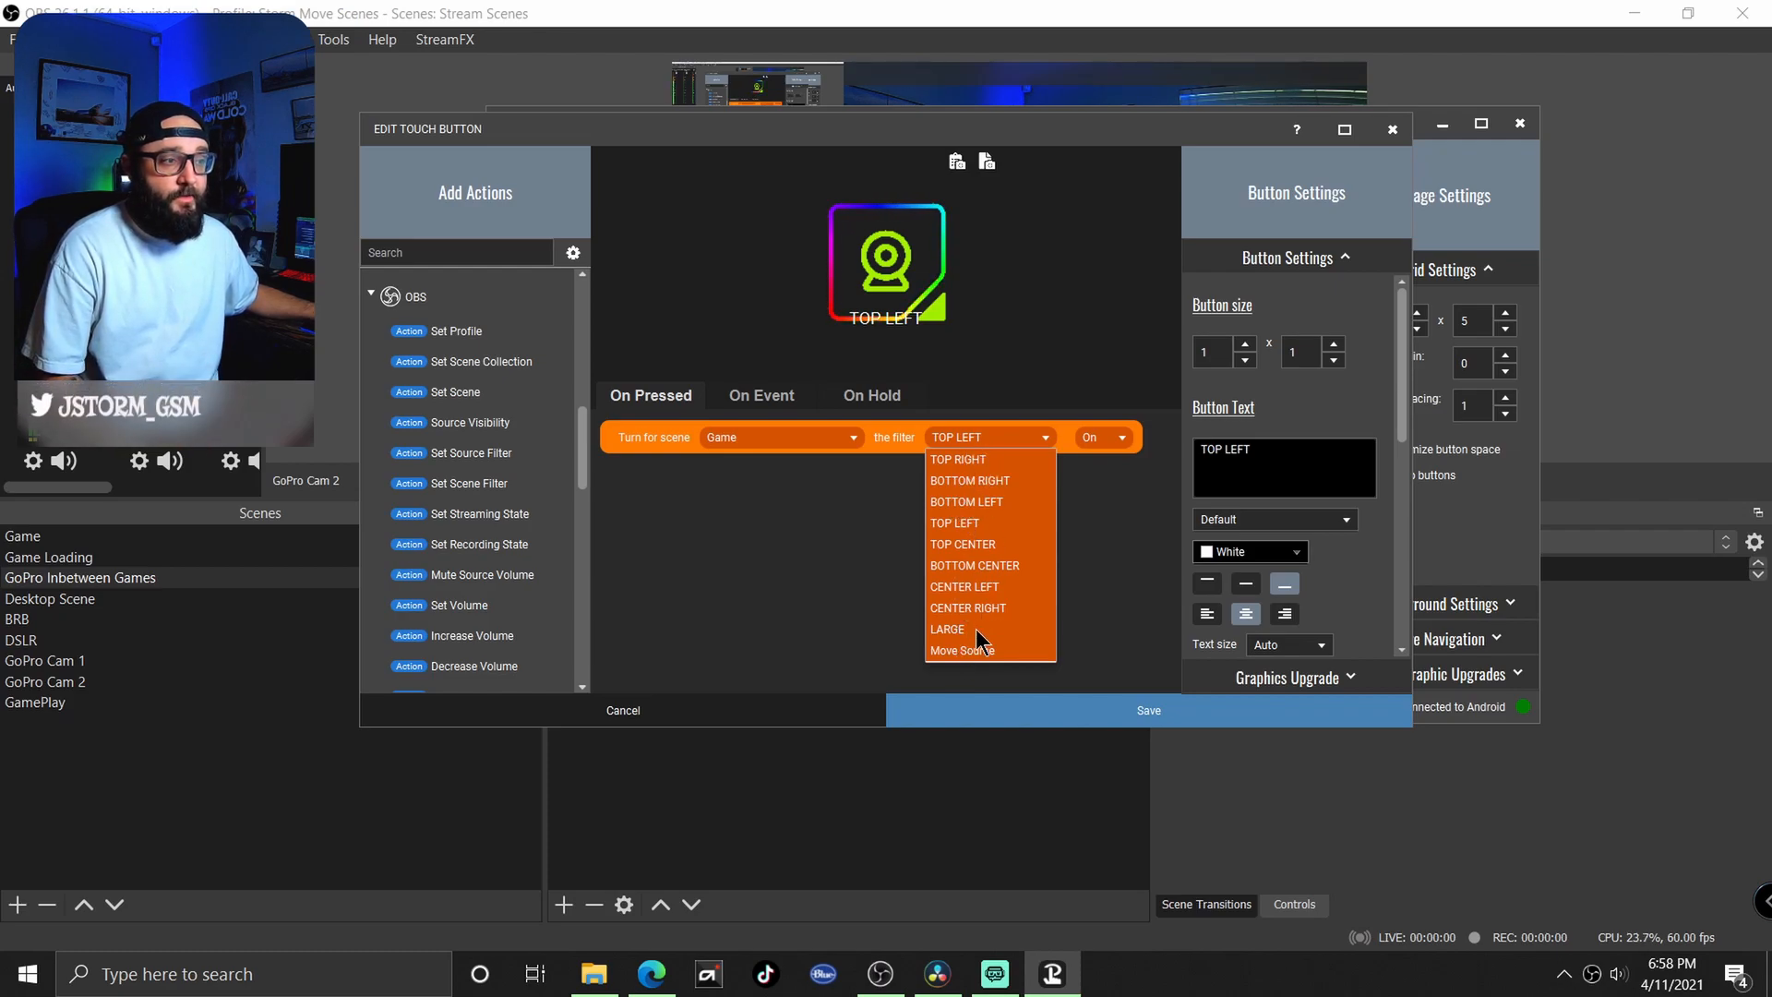
left_click(957, 522)
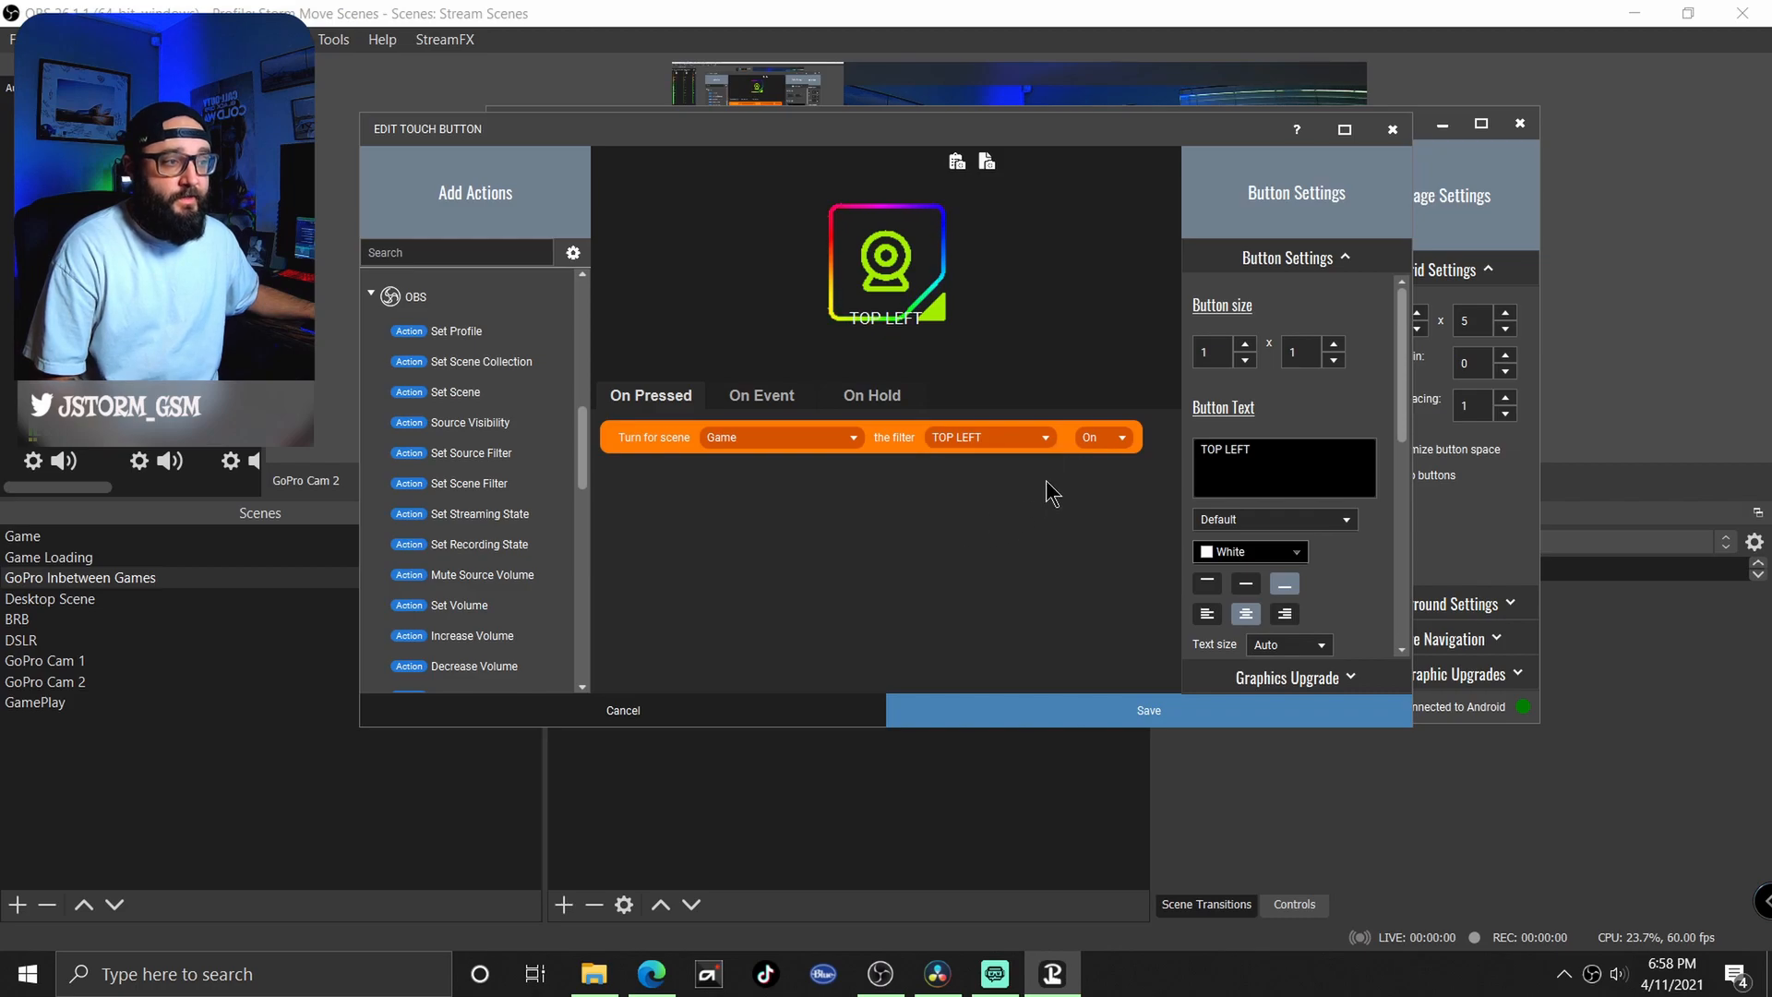
left_click(1031, 706)
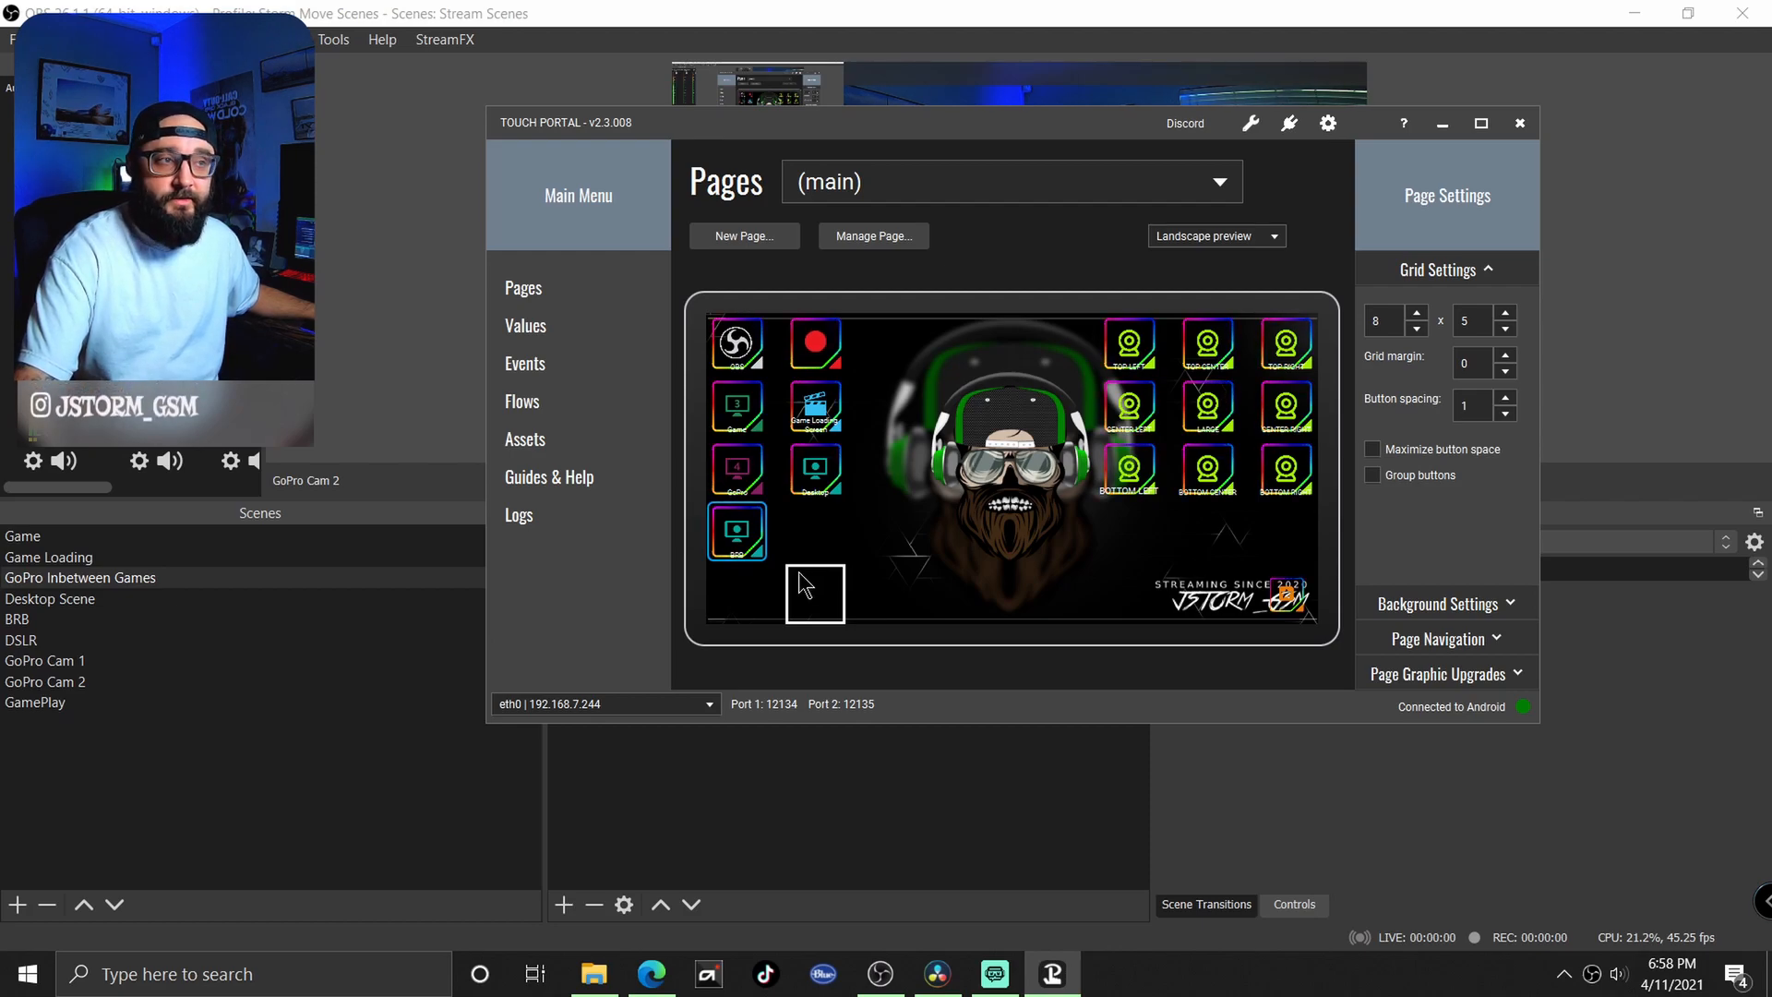
- Switch back to the Game scene in OBS Studio and enlarge the GoPro Cam 2 source, repositioning it to fill the canvas
left_click(1441, 124)
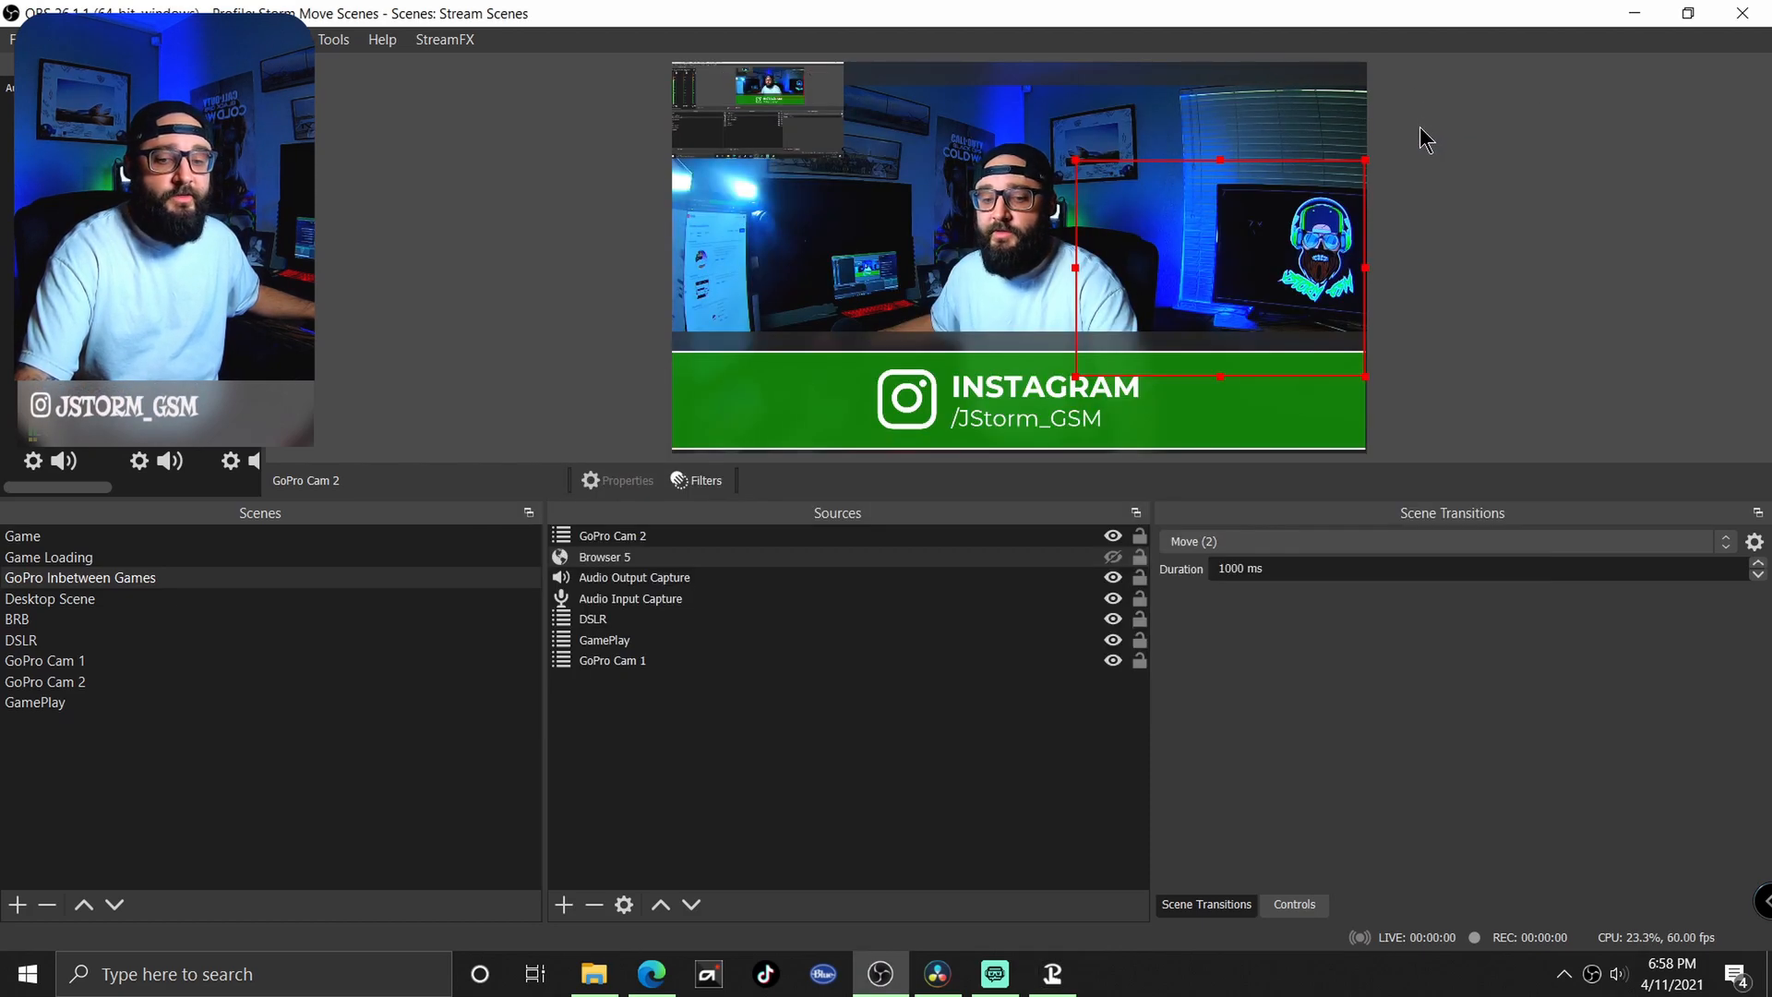
left_click(76, 536)
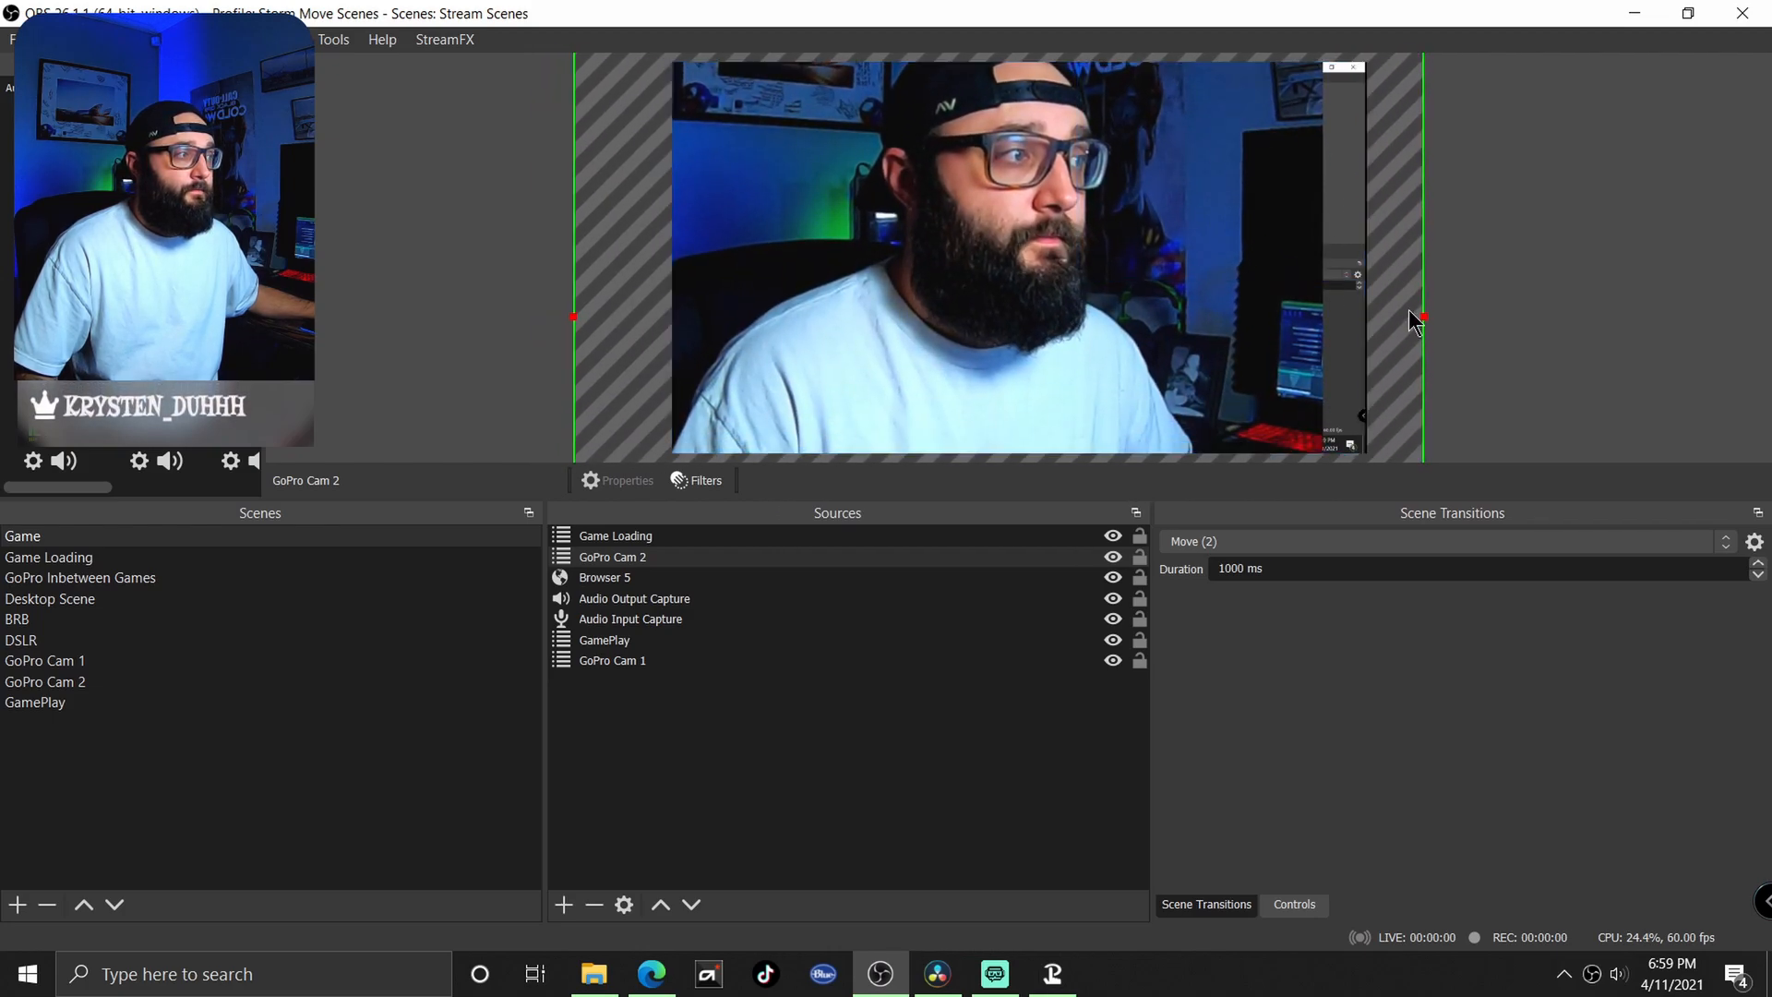
left_click_drag(1420, 314, 1648, 384)
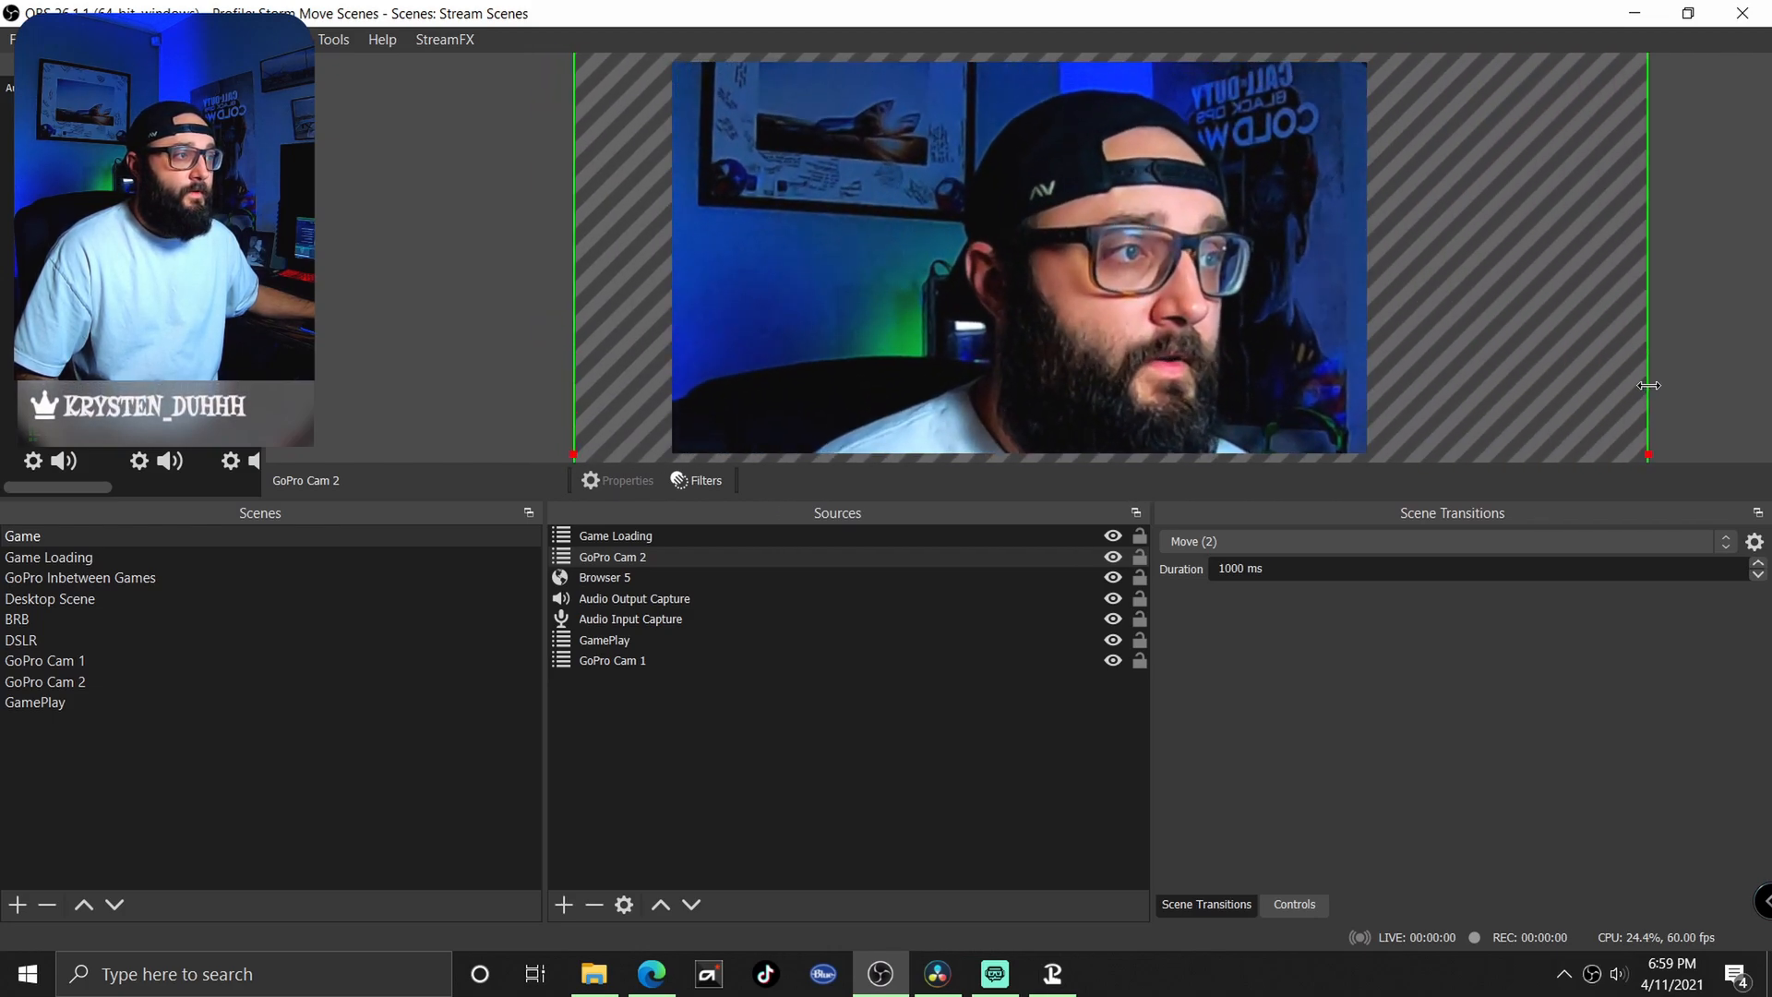
left_click_drag(1159, 301, 1054, 278)
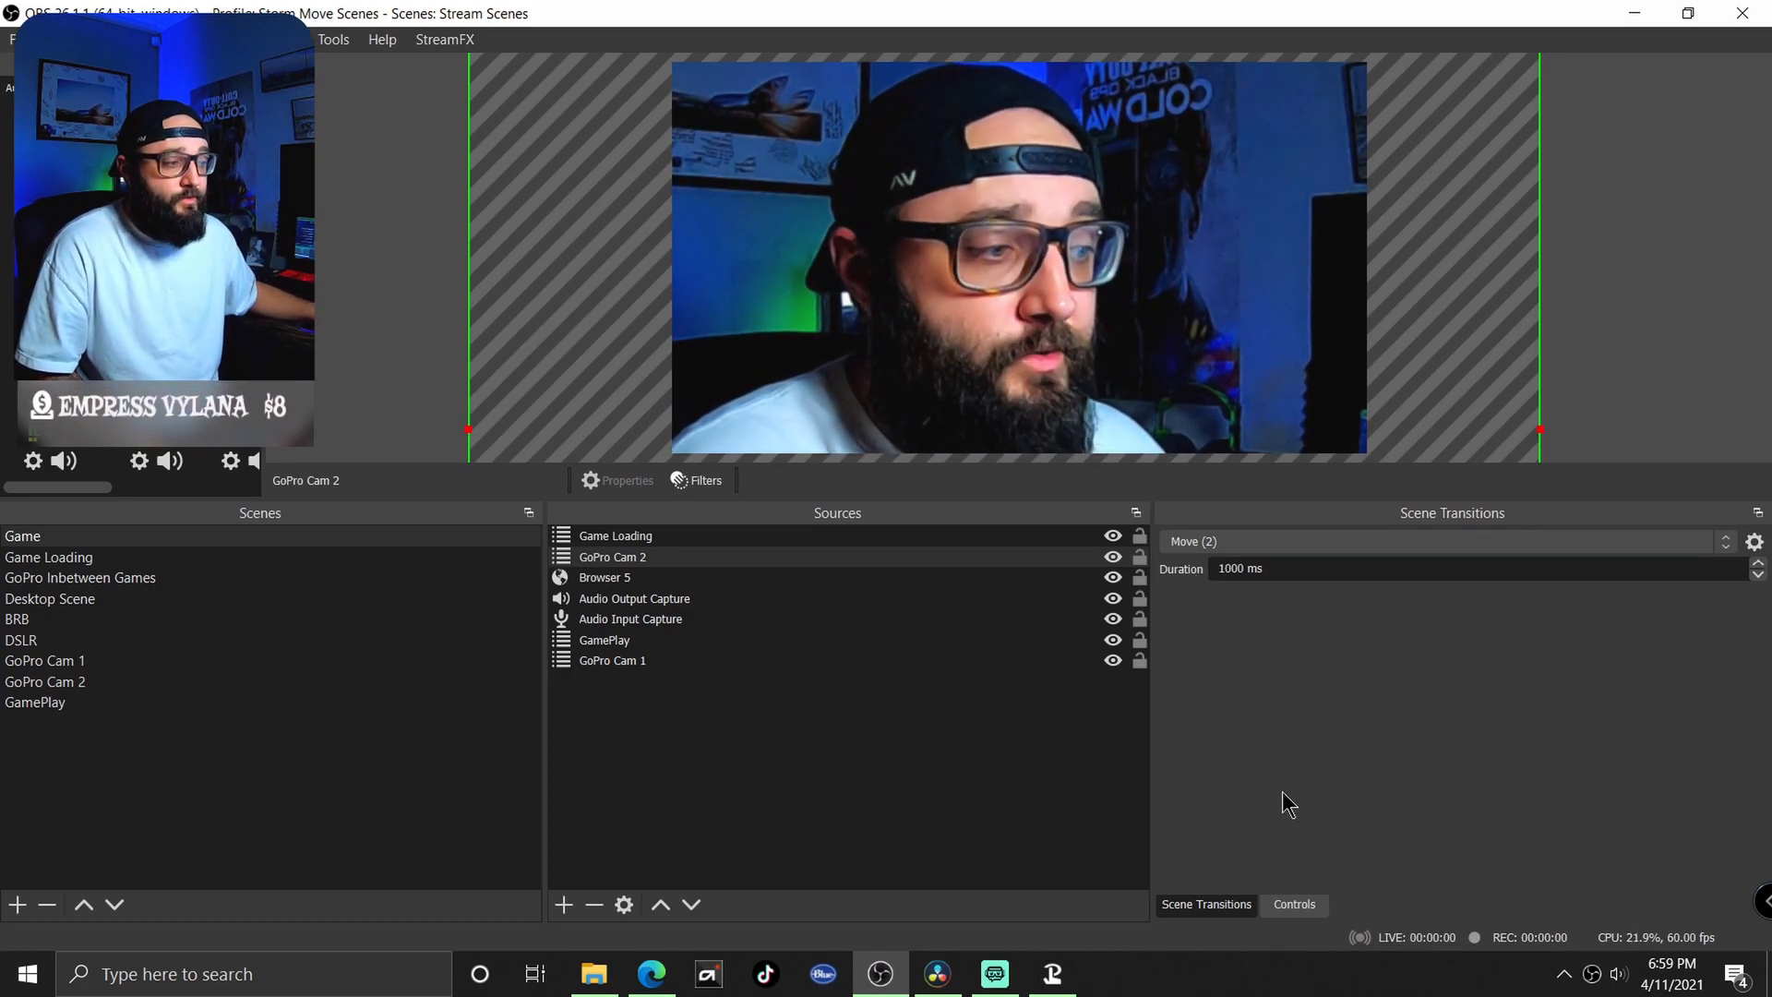
- Examine the hotkey settings for the Game scene, down to the entries for its Move Source filters
left_click(1301, 907)
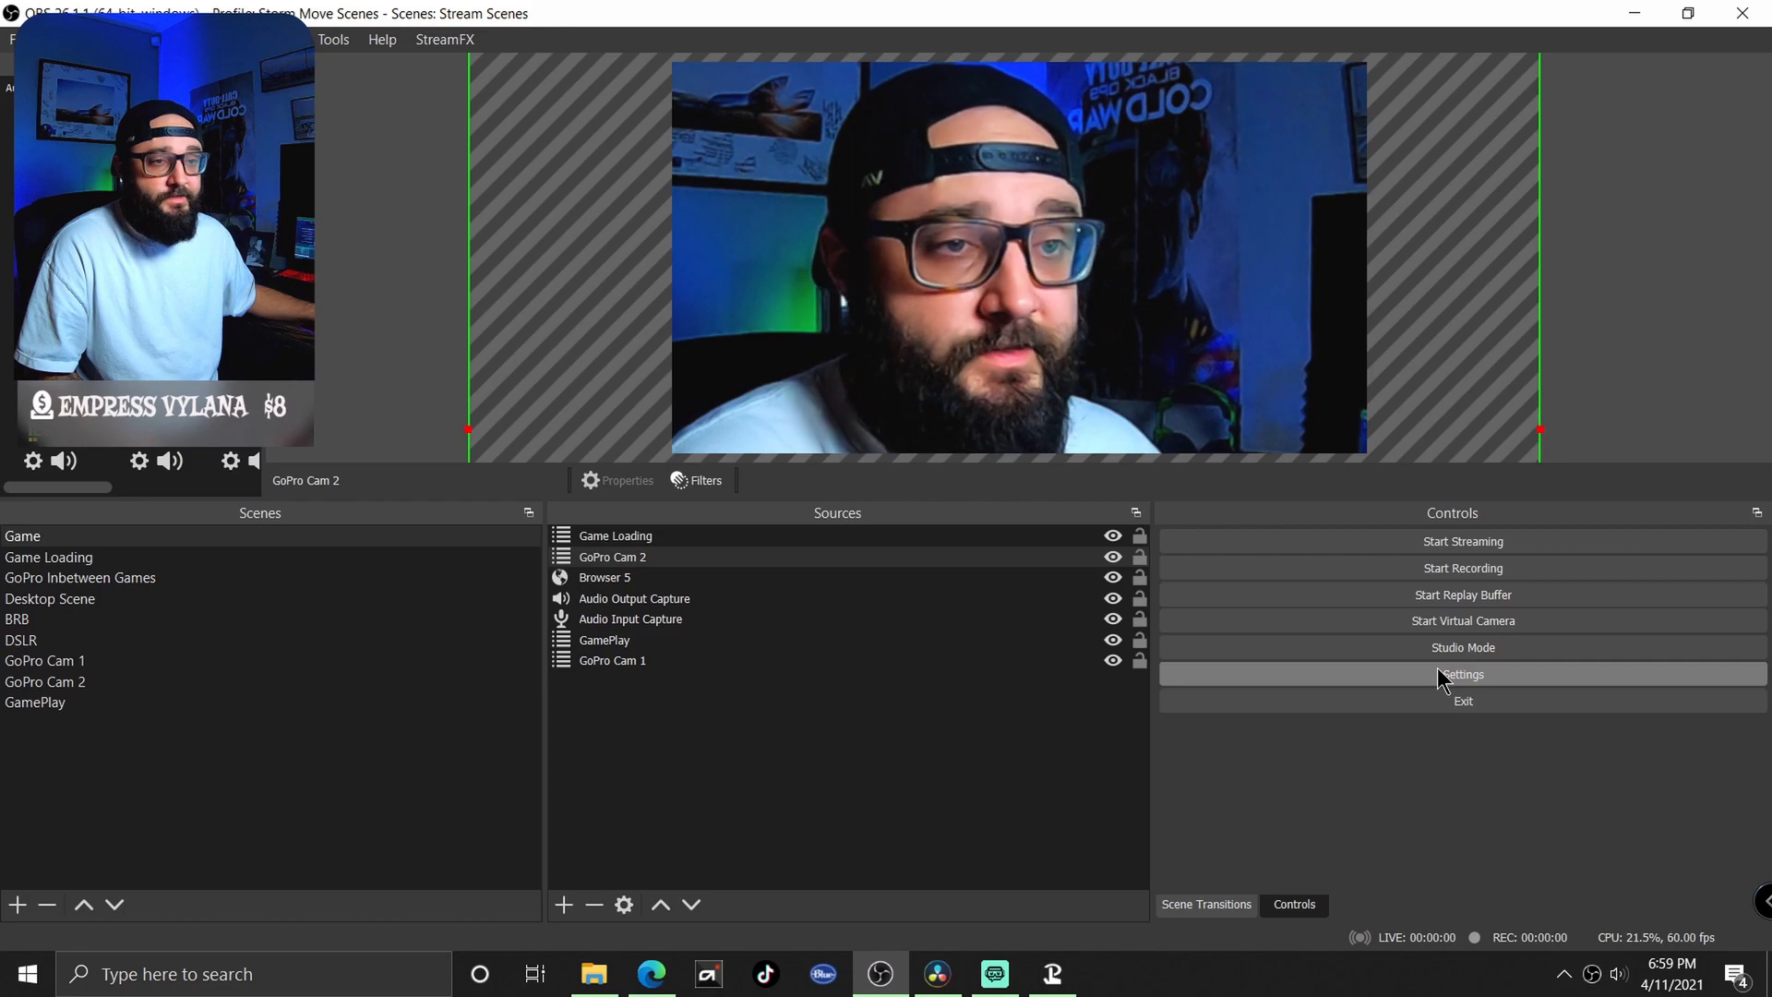
left_click(1492, 684)
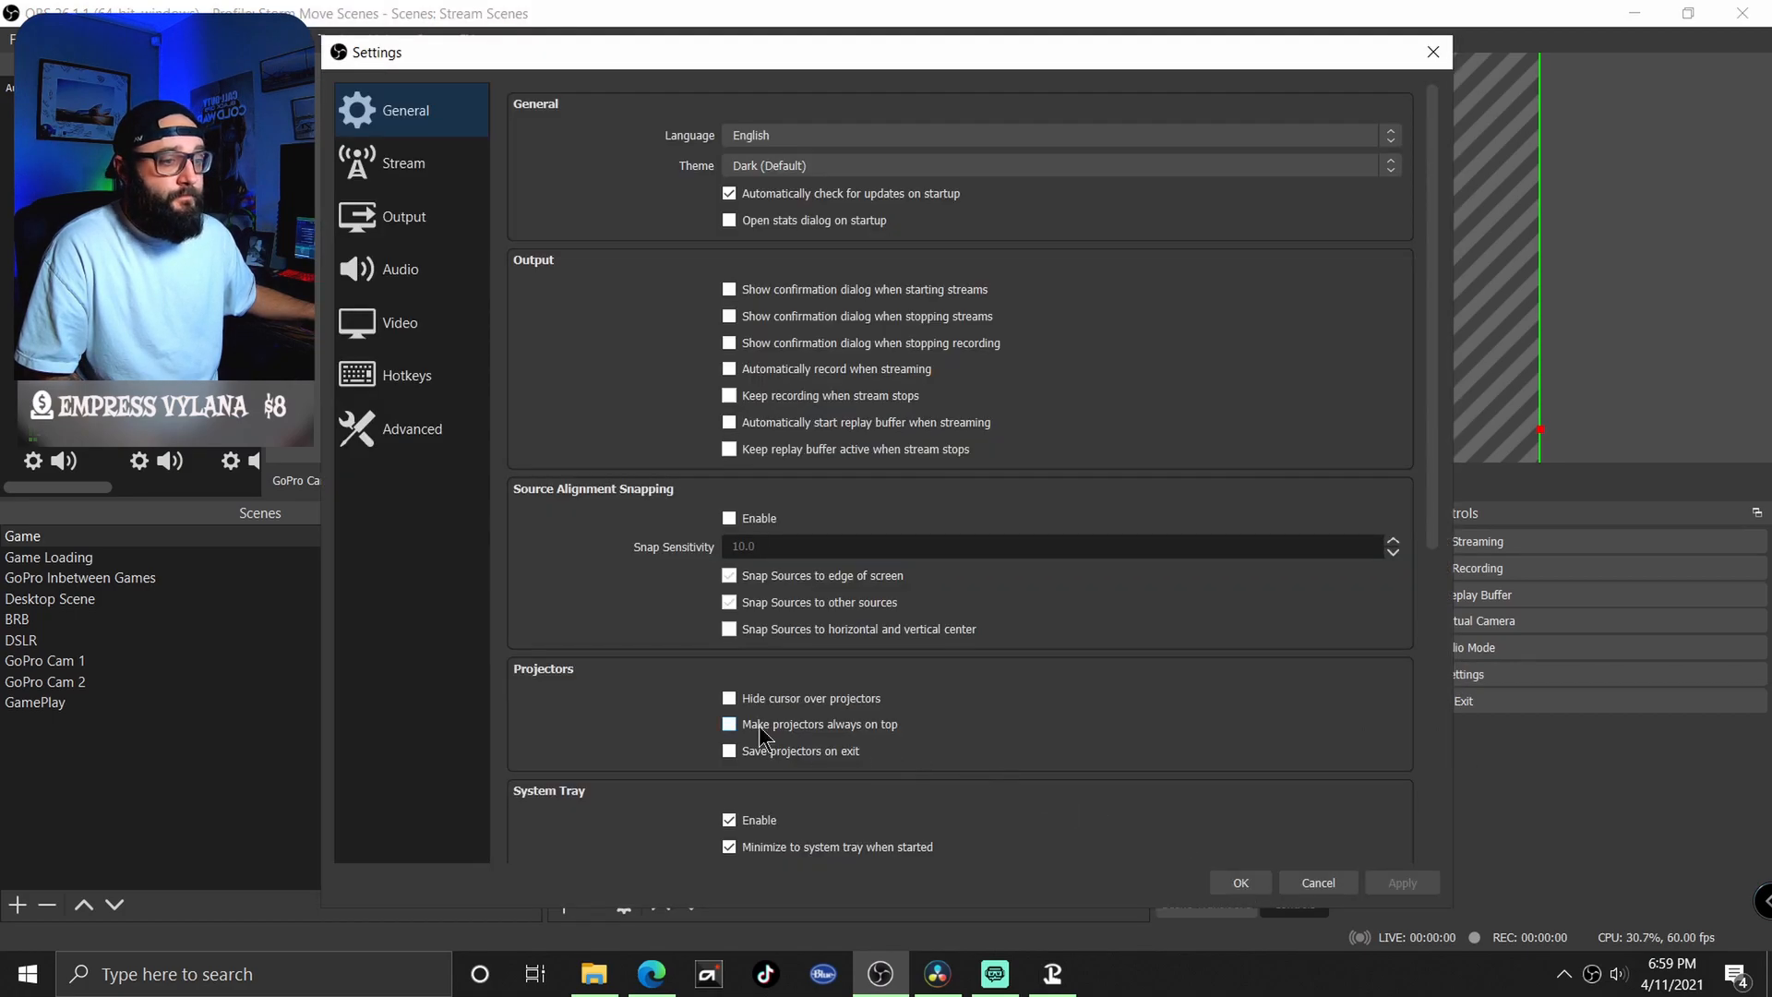
left_click(420, 377)
scroll(683, 706, "down", 5)
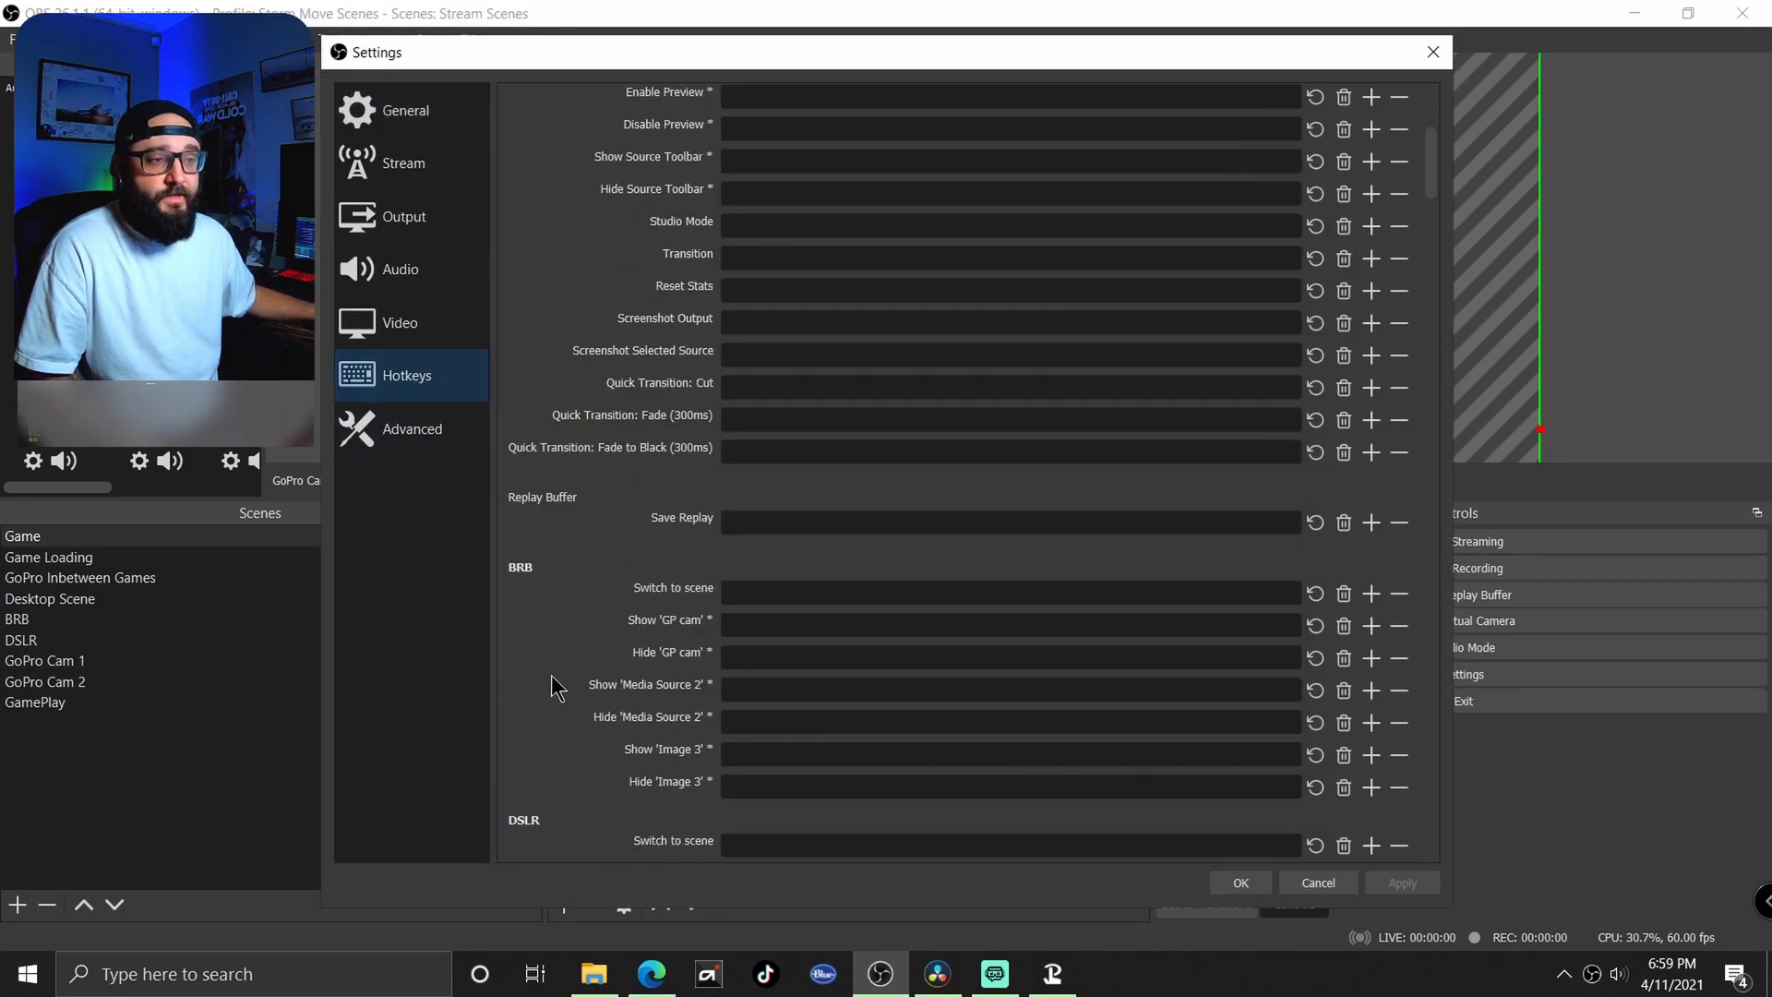
scroll(544, 692, "down", 3)
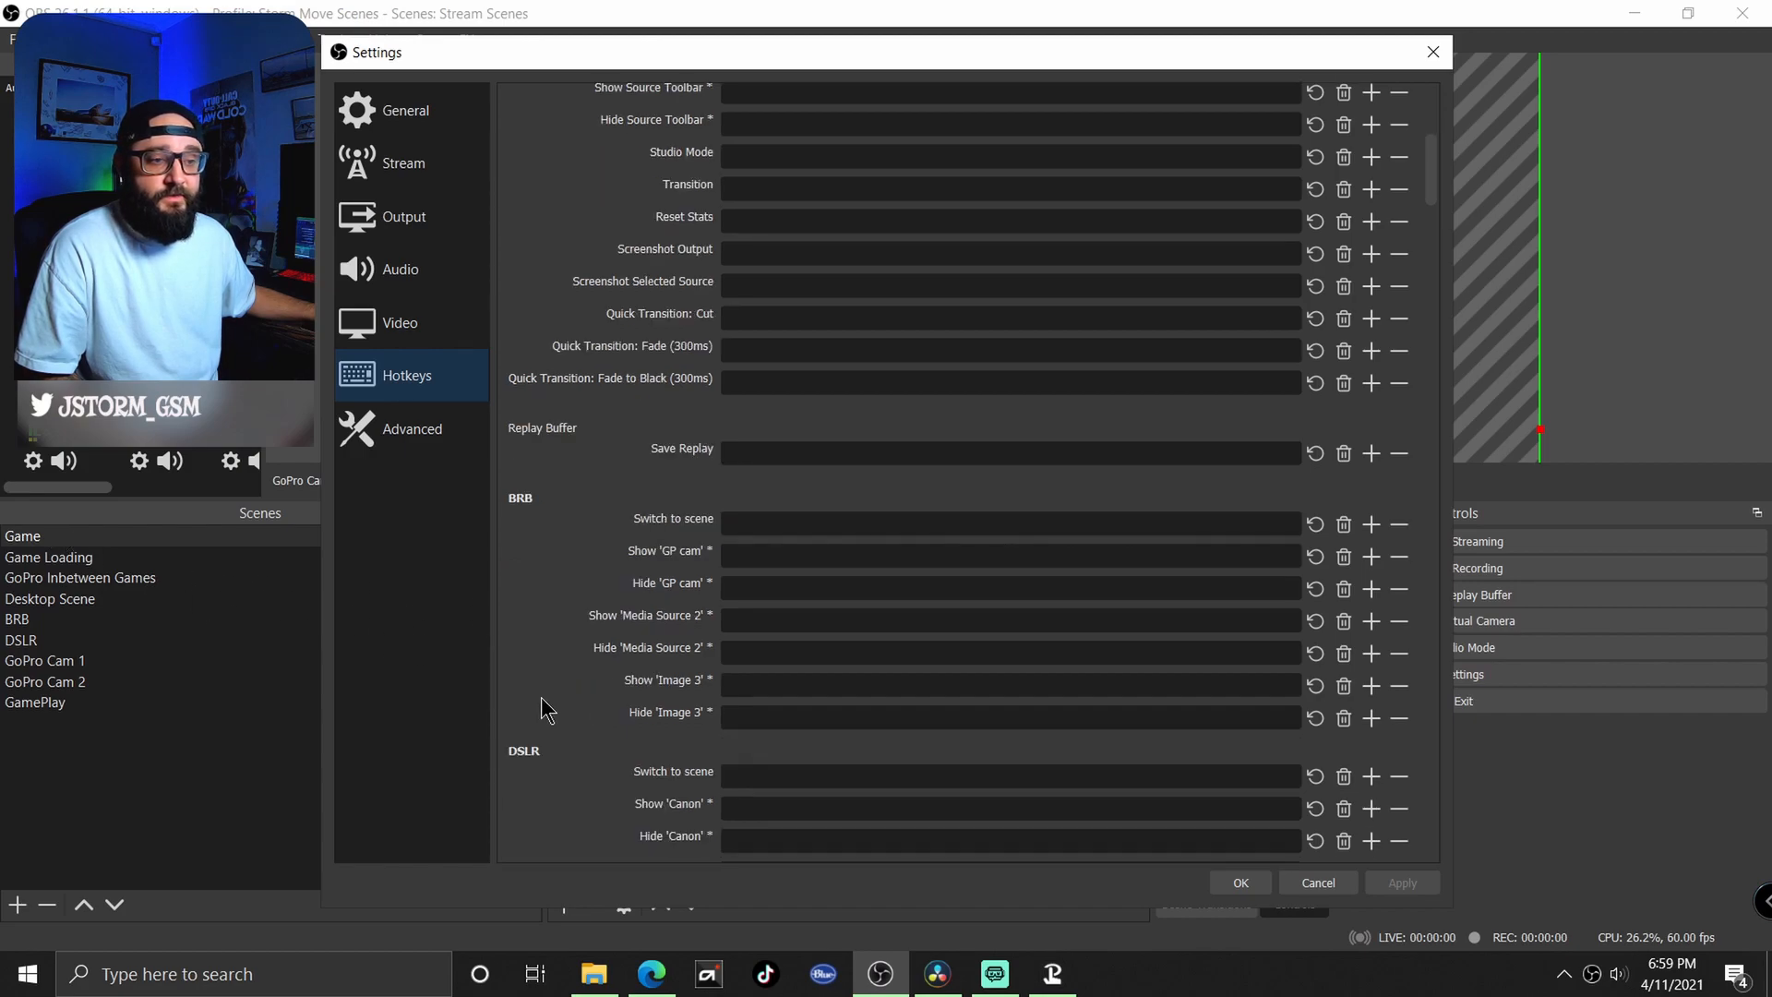
scroll(582, 702, "down", 11)
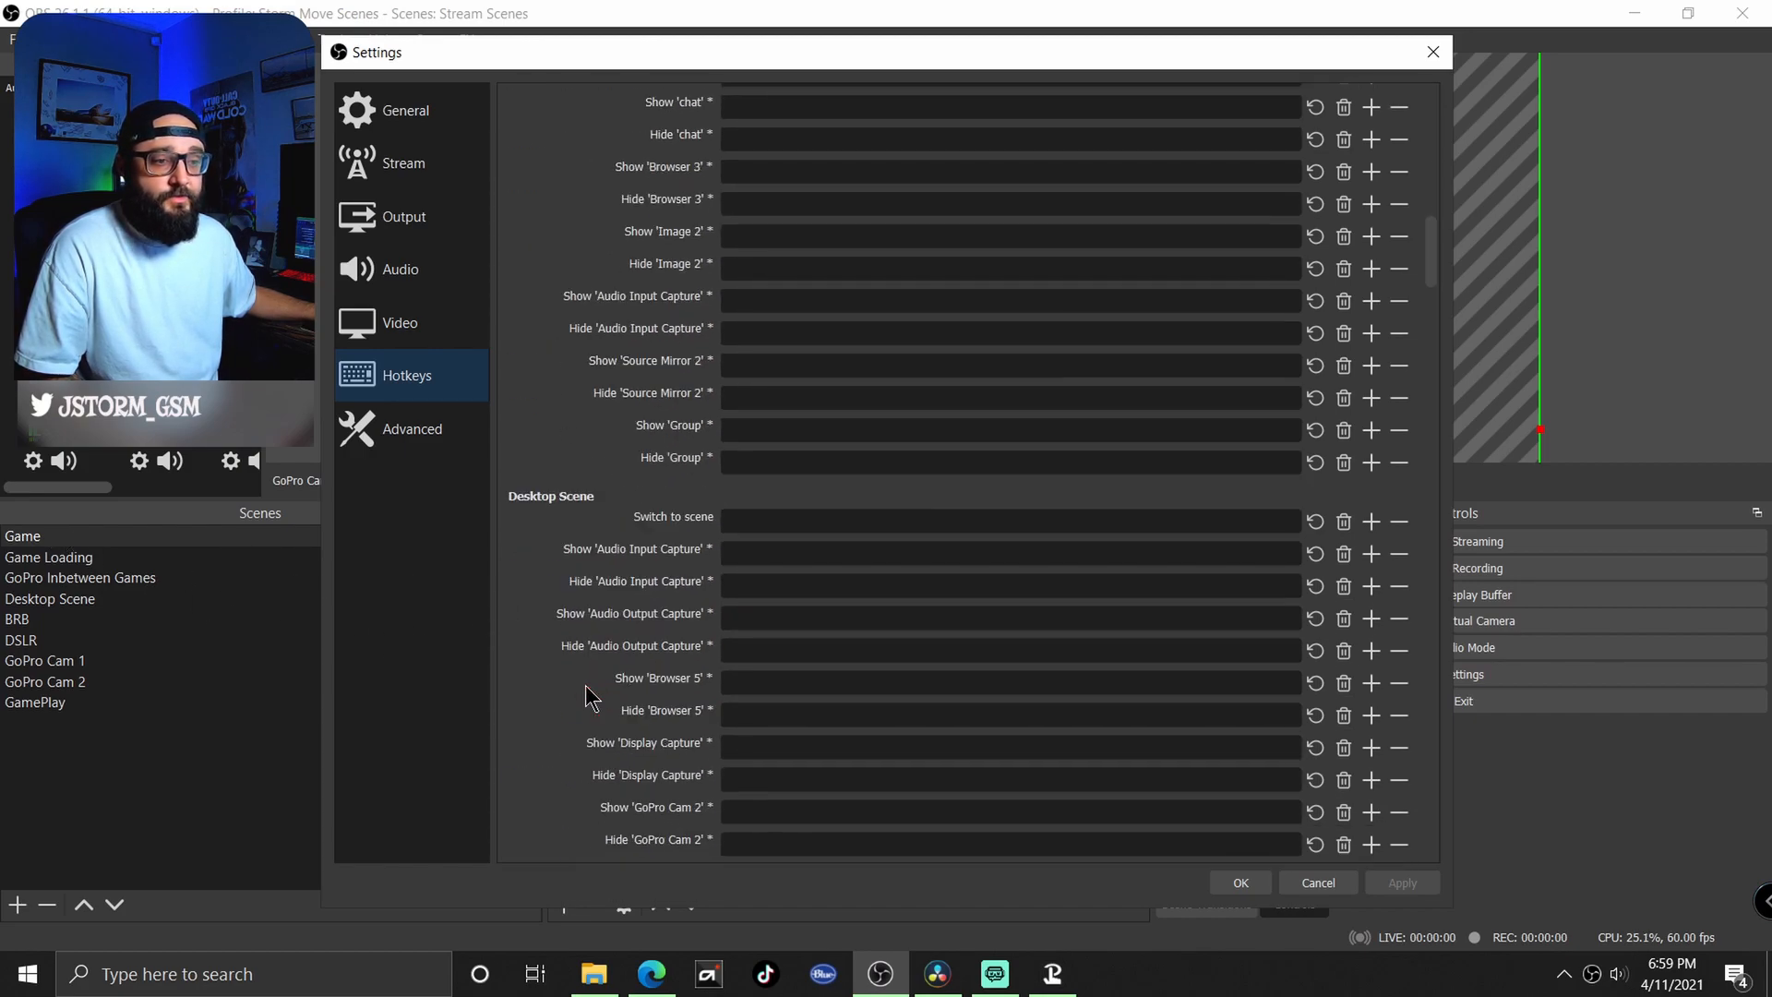
scroll(576, 721, "down", 3)
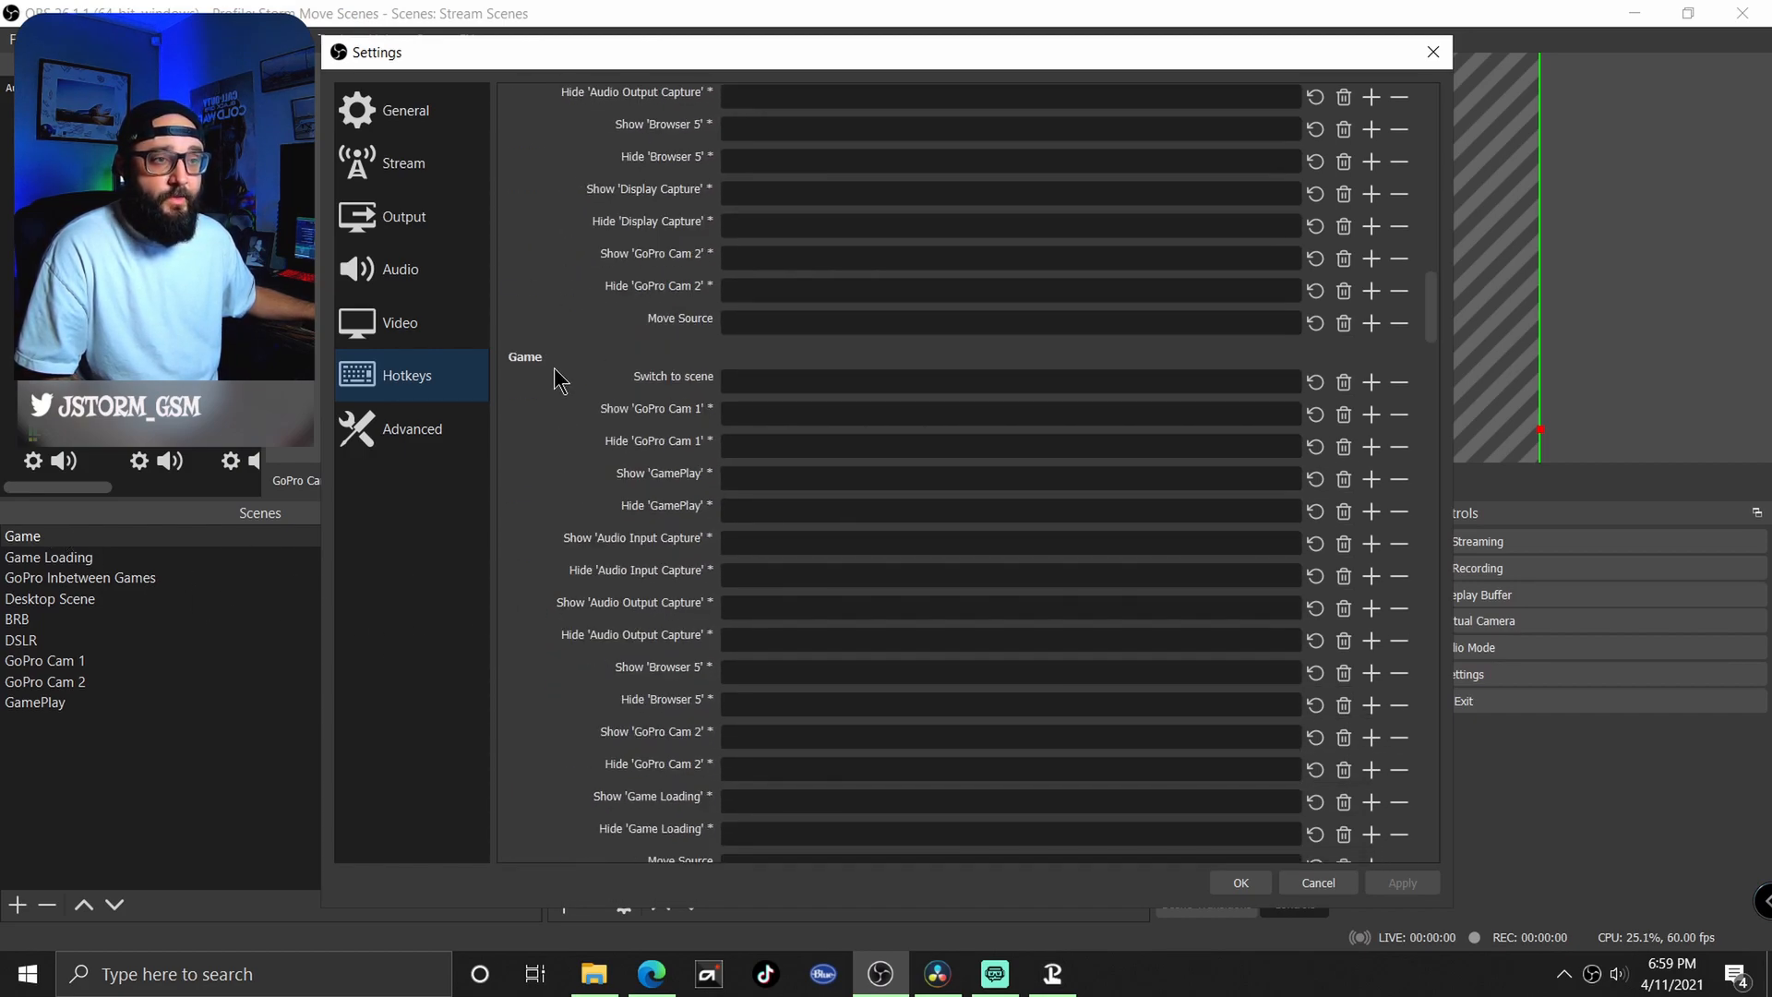
scroll(572, 406, "down", 2)
scroll(590, 446, "down", 2)
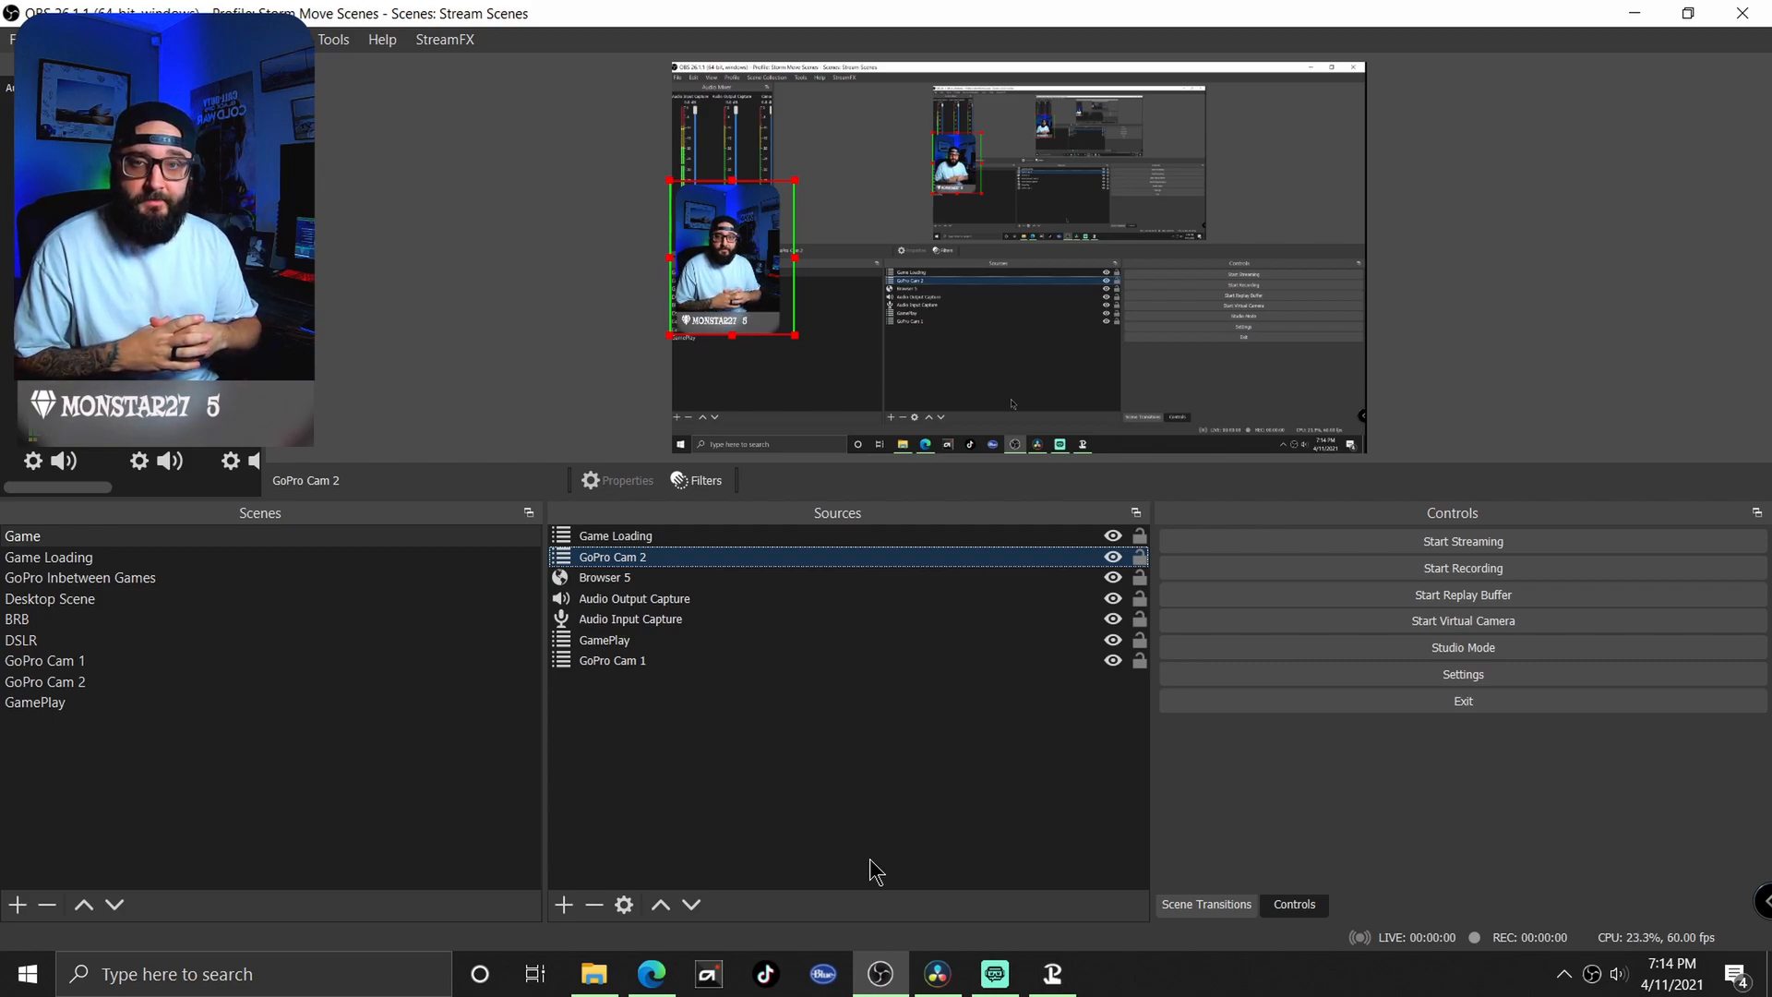
- Lower the opacity to its minimum in the Color Correction filter of the GoPro Cam 2 source
right_click(594, 556)
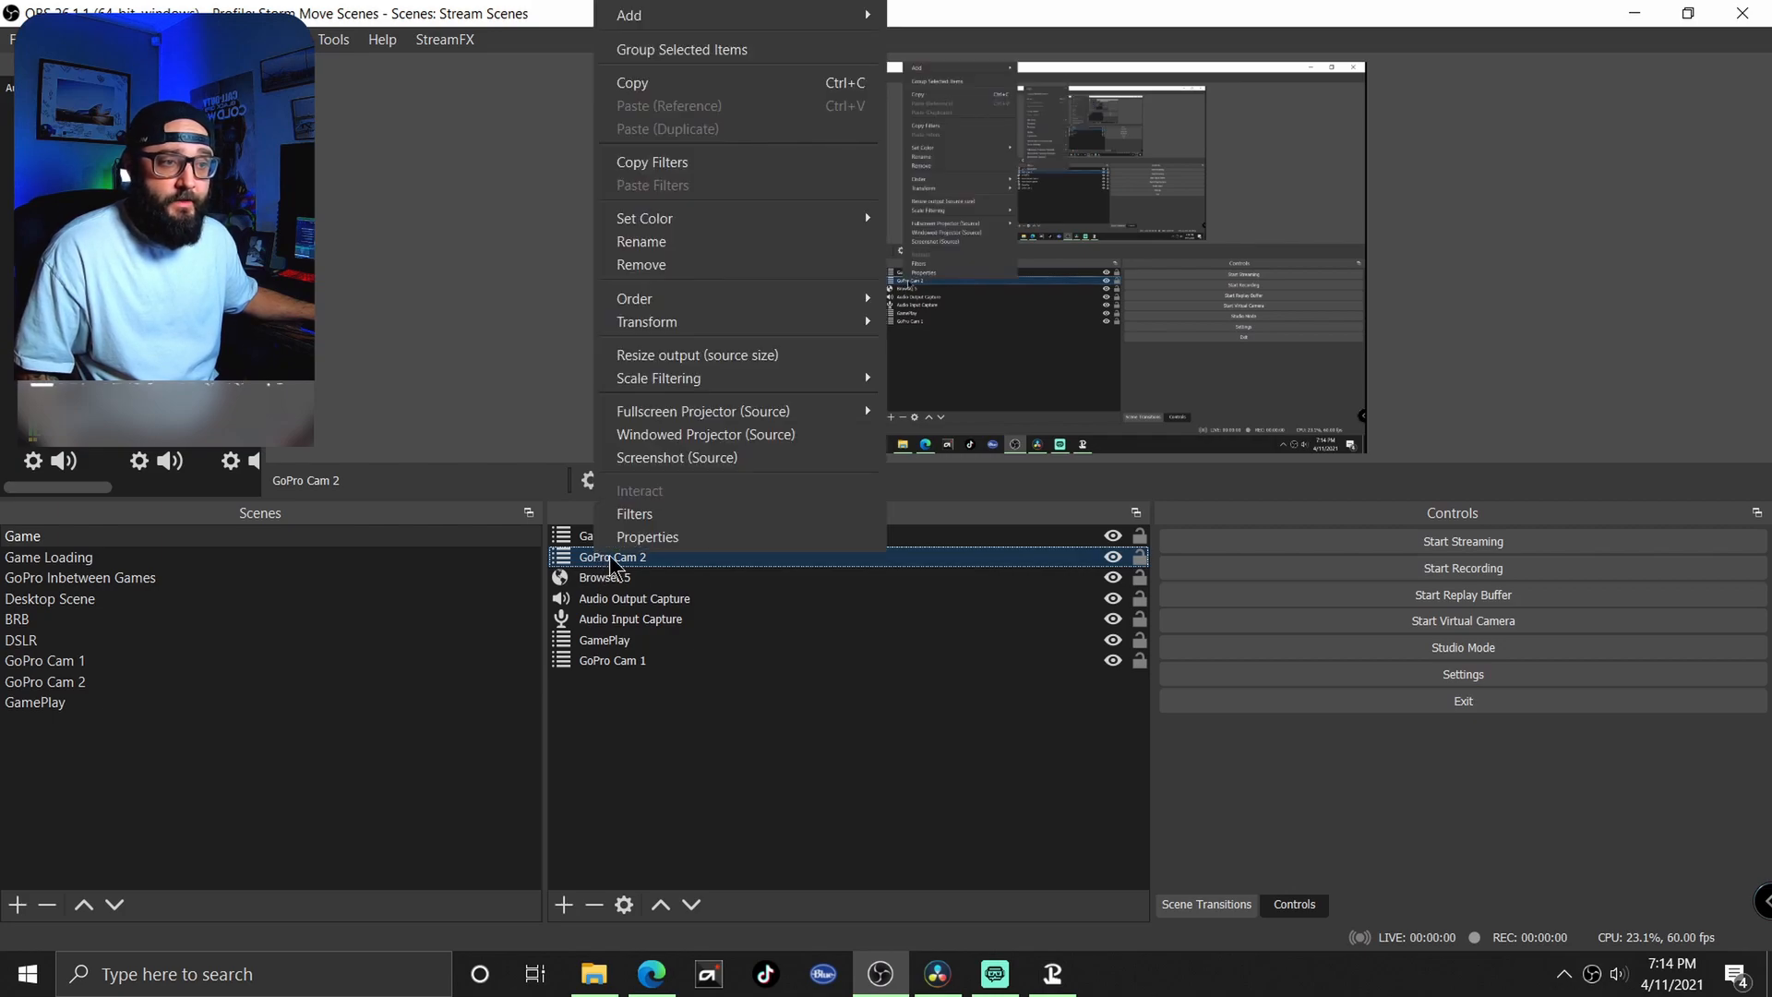
left_click(635, 514)
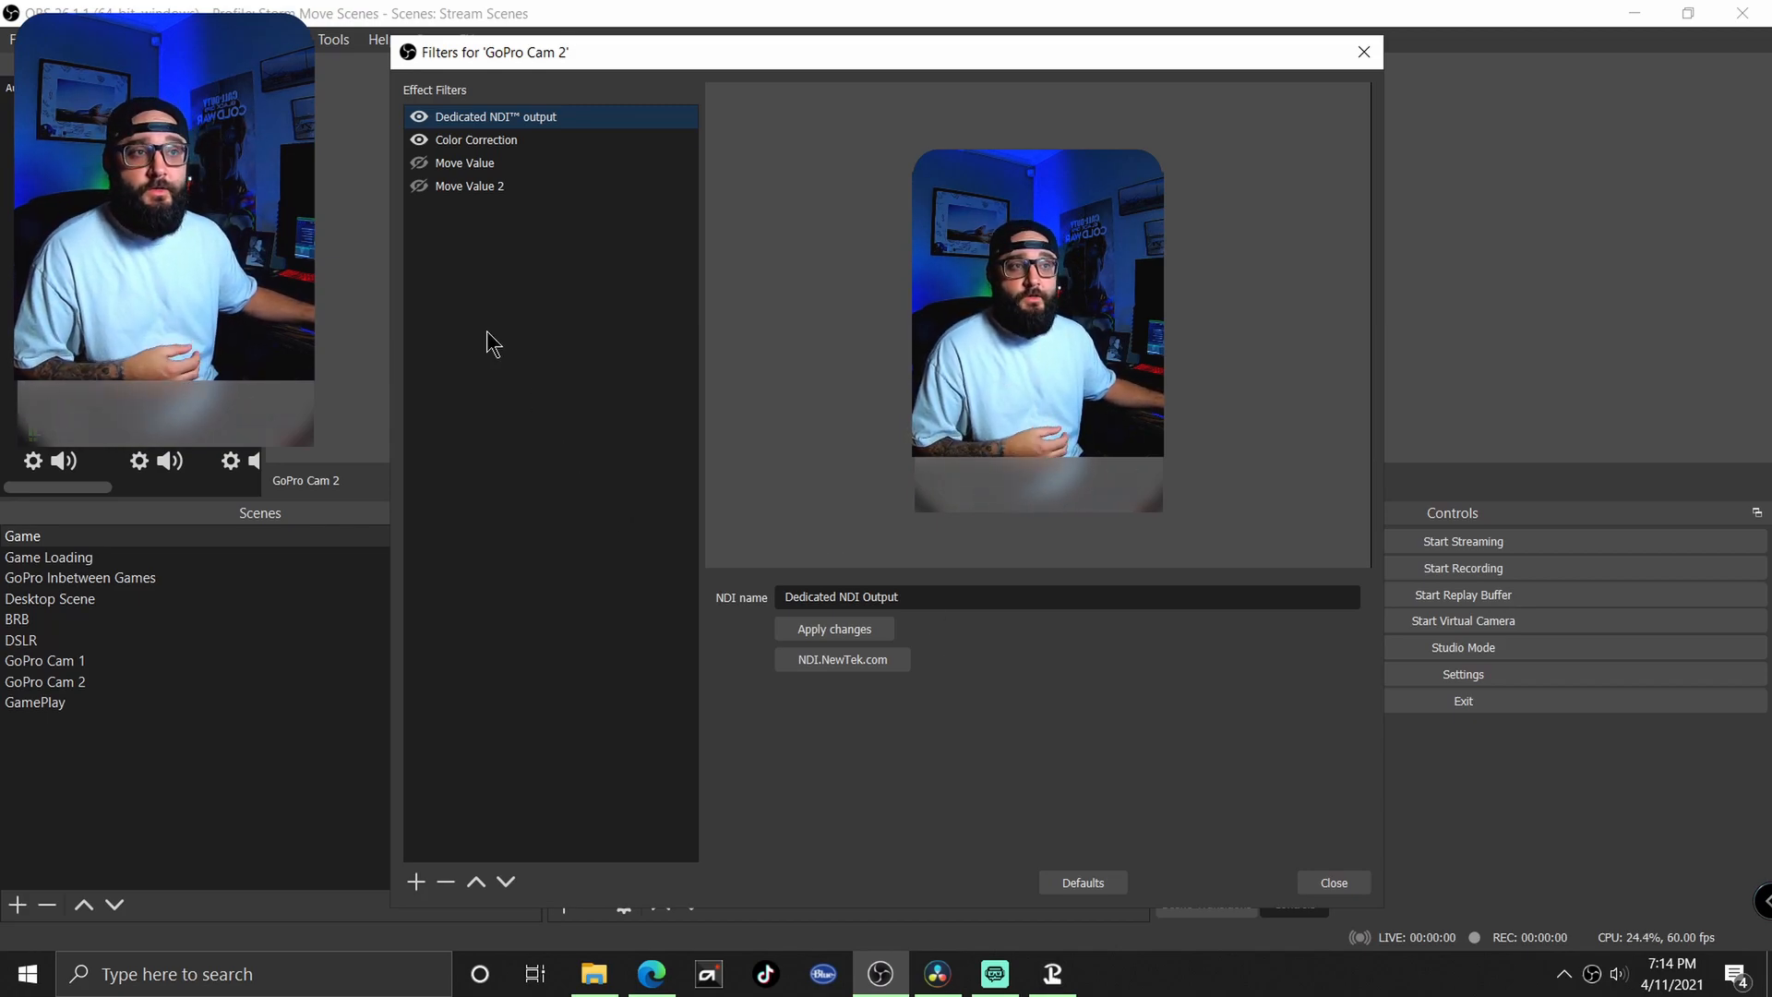
left_click(472, 143)
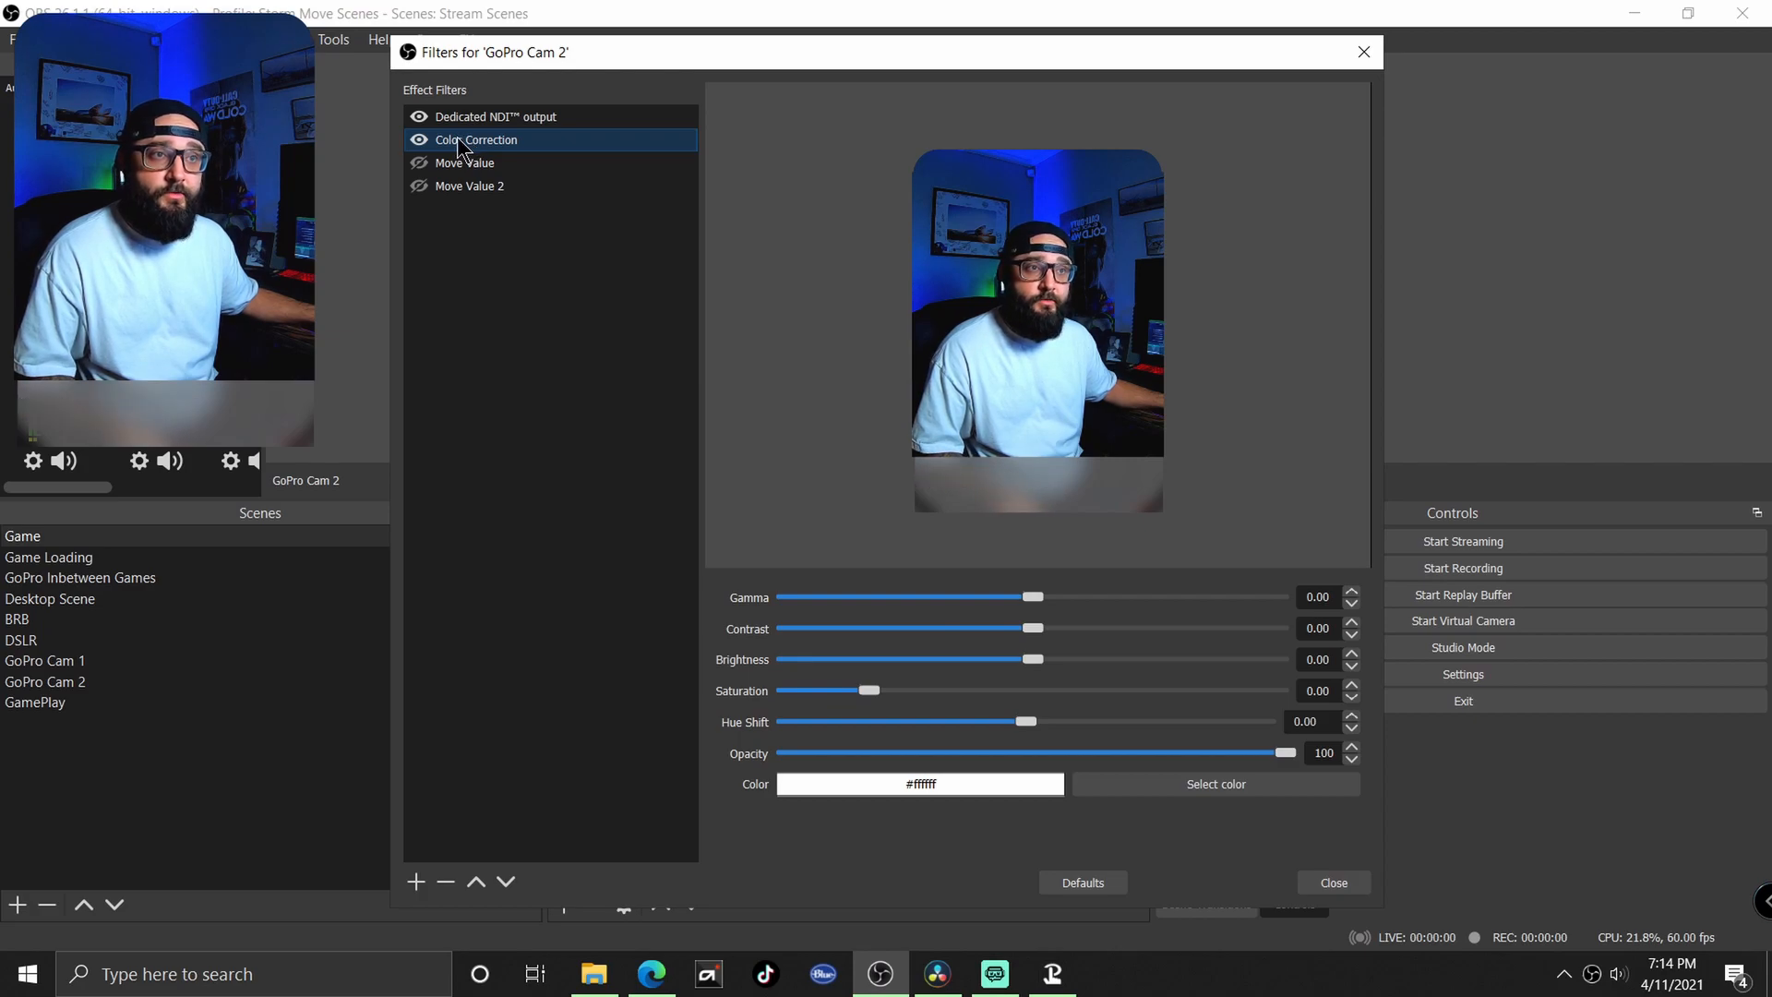
left_click_drag(1285, 752, 585, 809)
- Examine the GoPro Cam 2 source's first Move Value filter and the list of effect filters that can be added
left_click(487, 164)
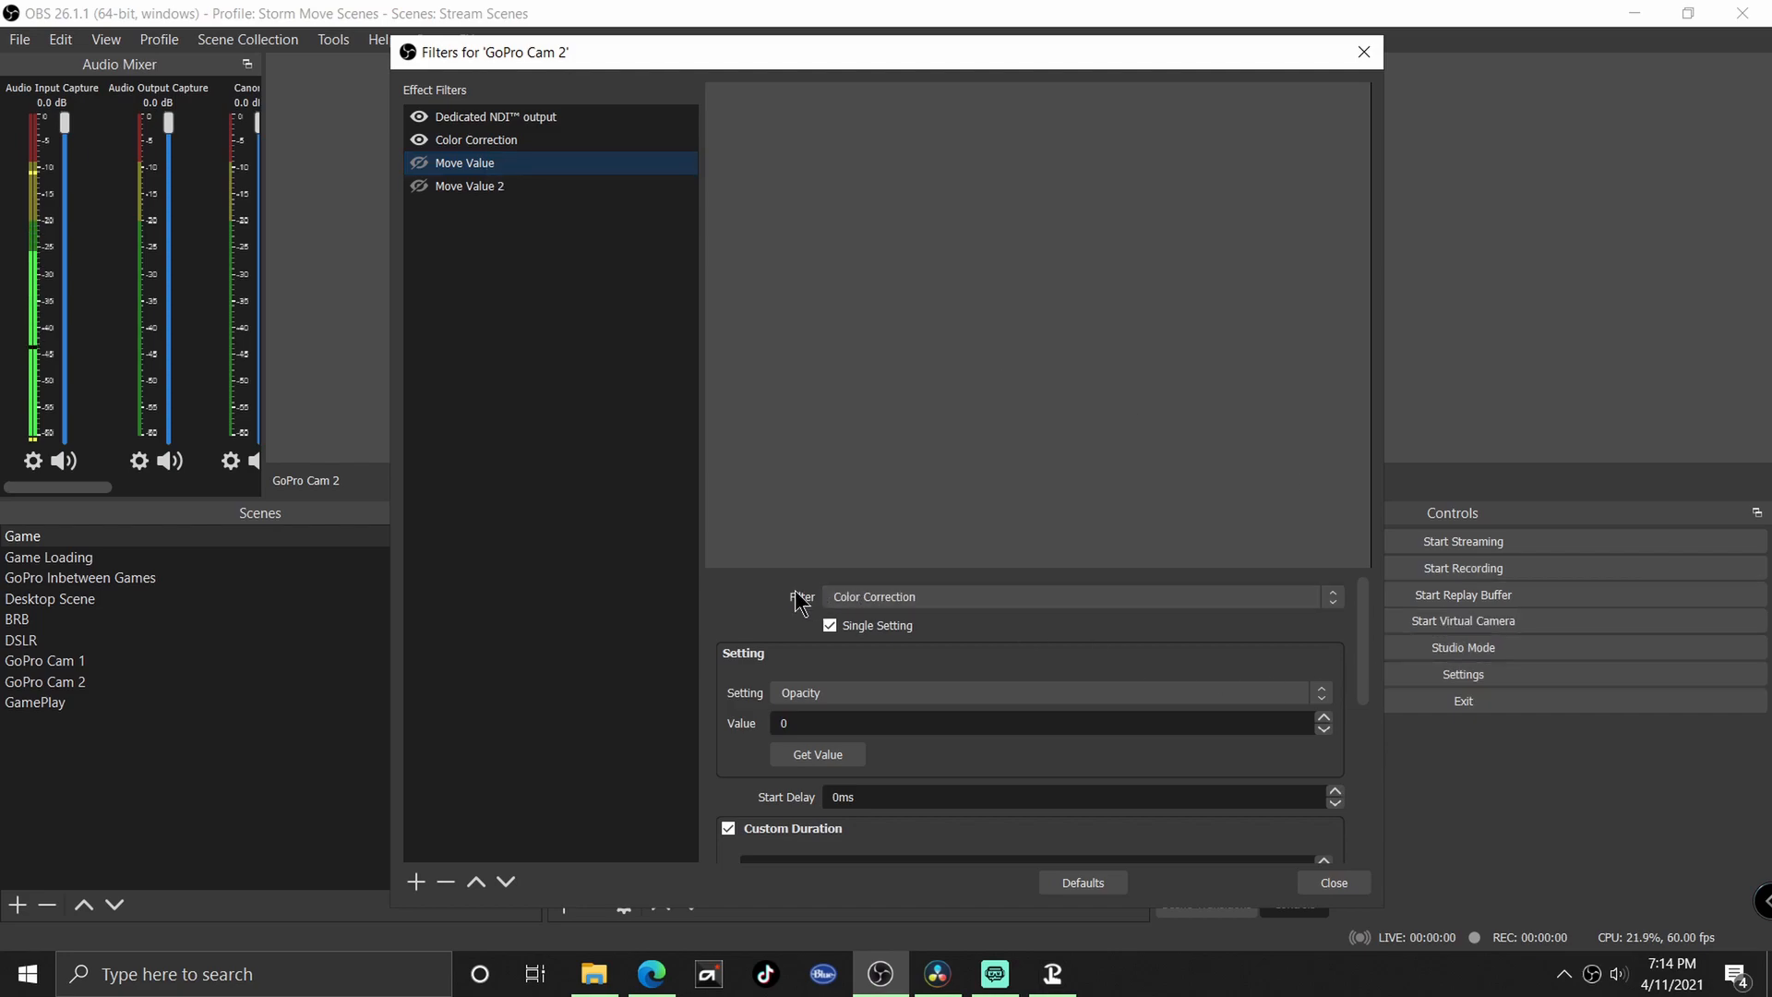
left_click(416, 881)
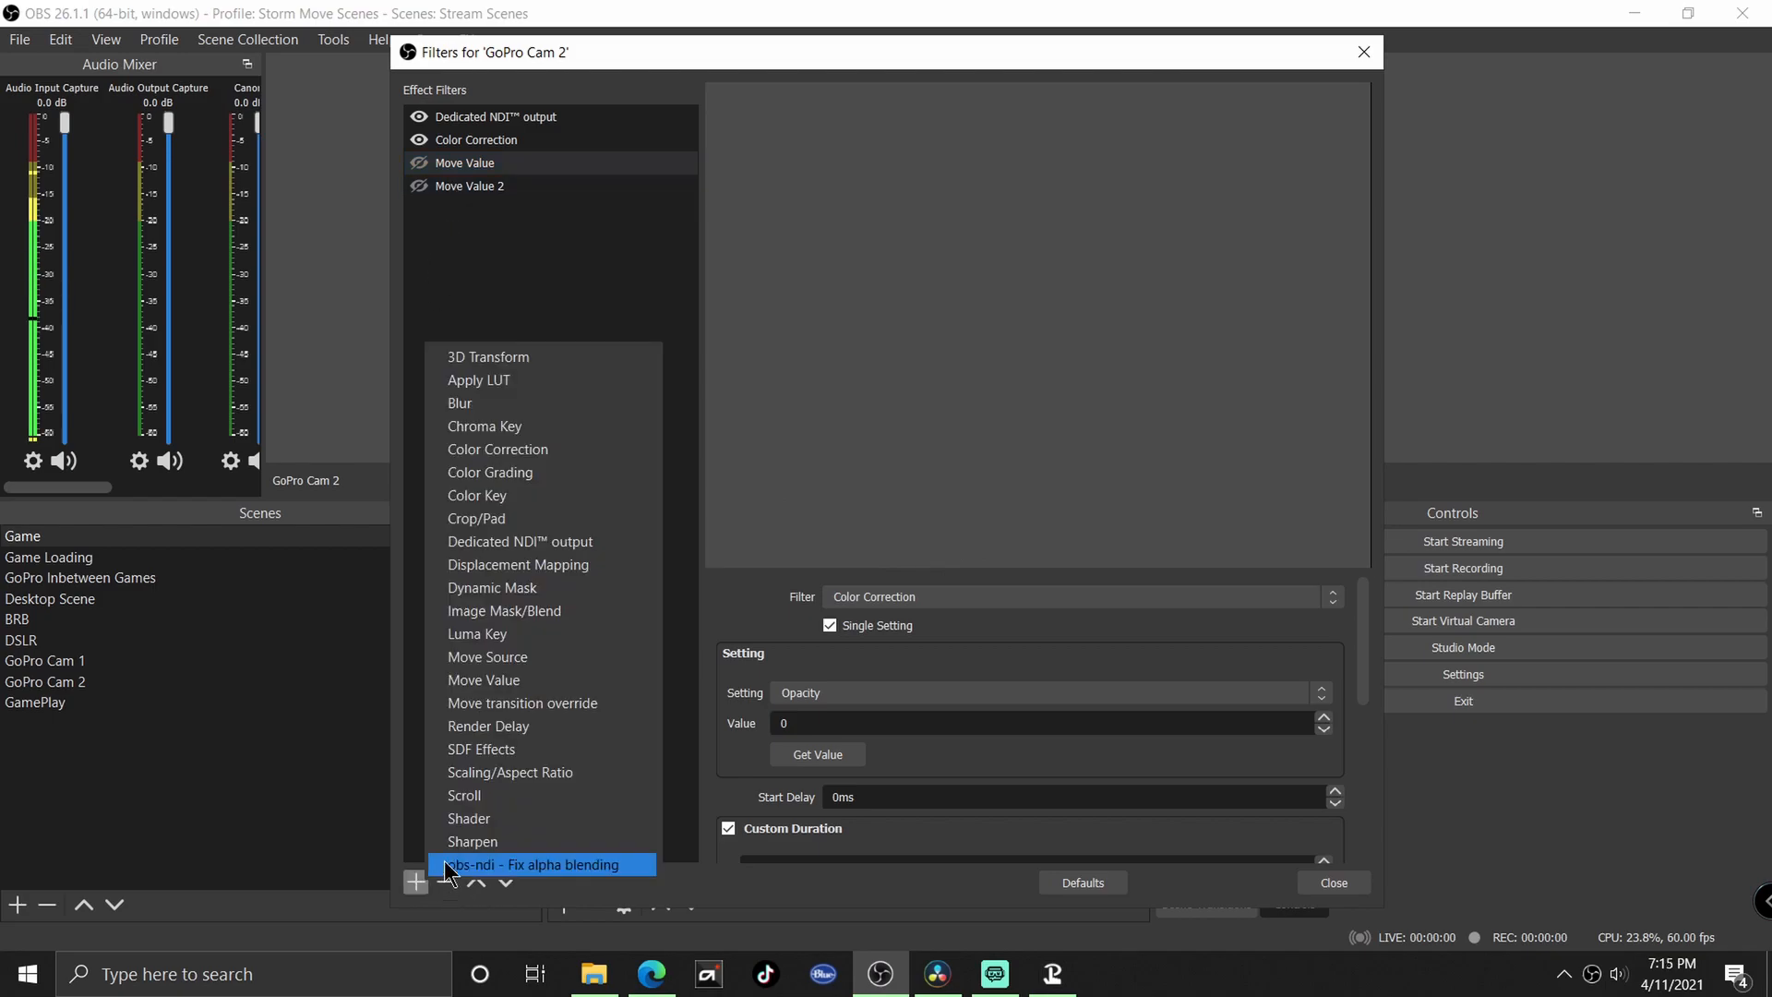
left_click(670, 292)
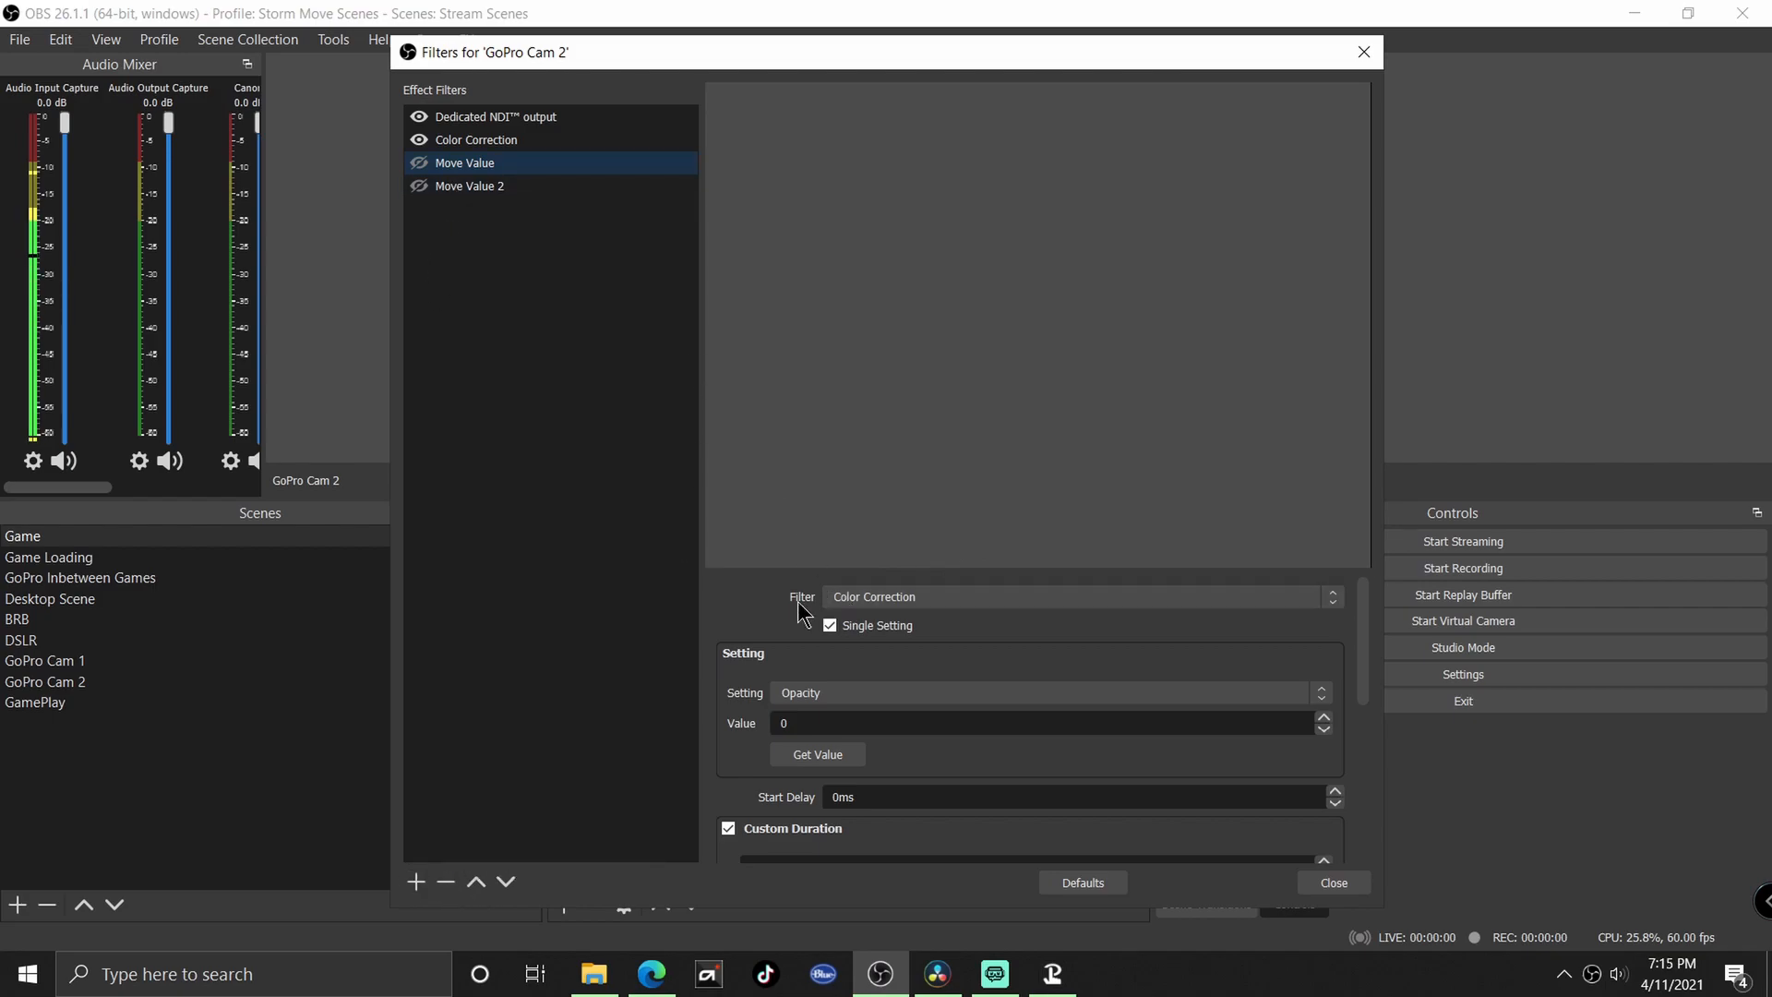
- Target the Color Correction filter's Opacity setting in the first Move Value filter of GoPro Cam 2 and review its trigger options
left_click(840, 596)
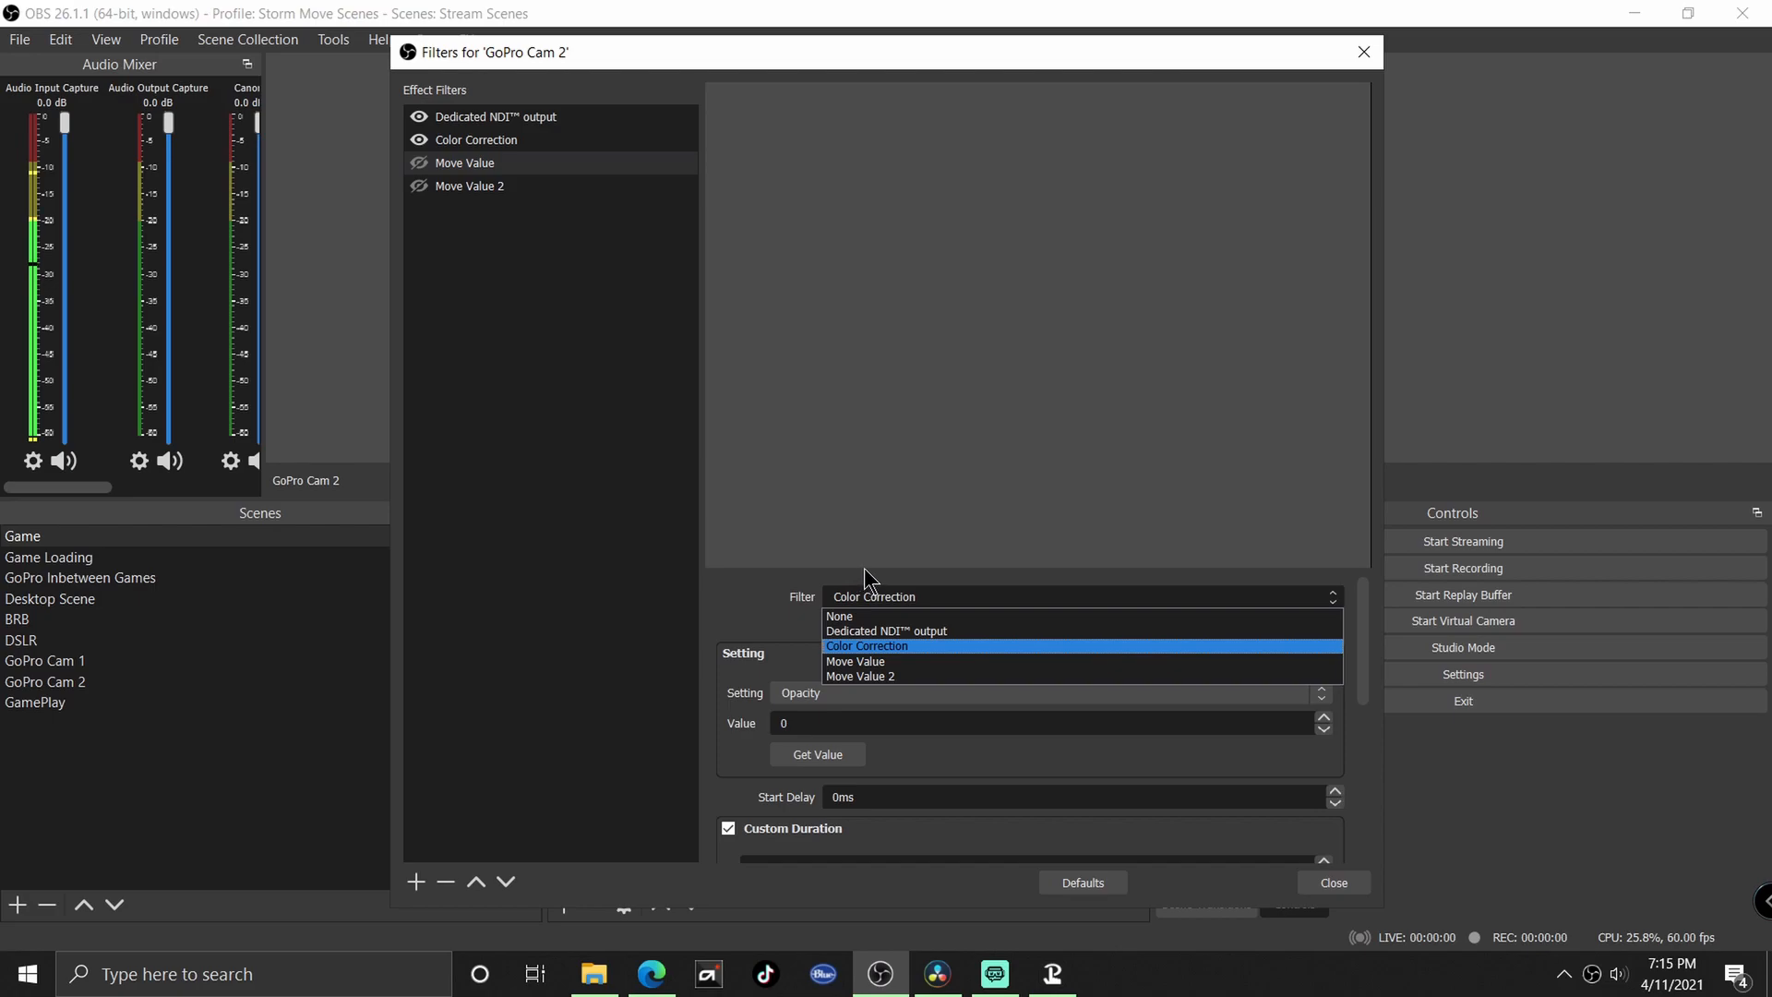
left_click(851, 645)
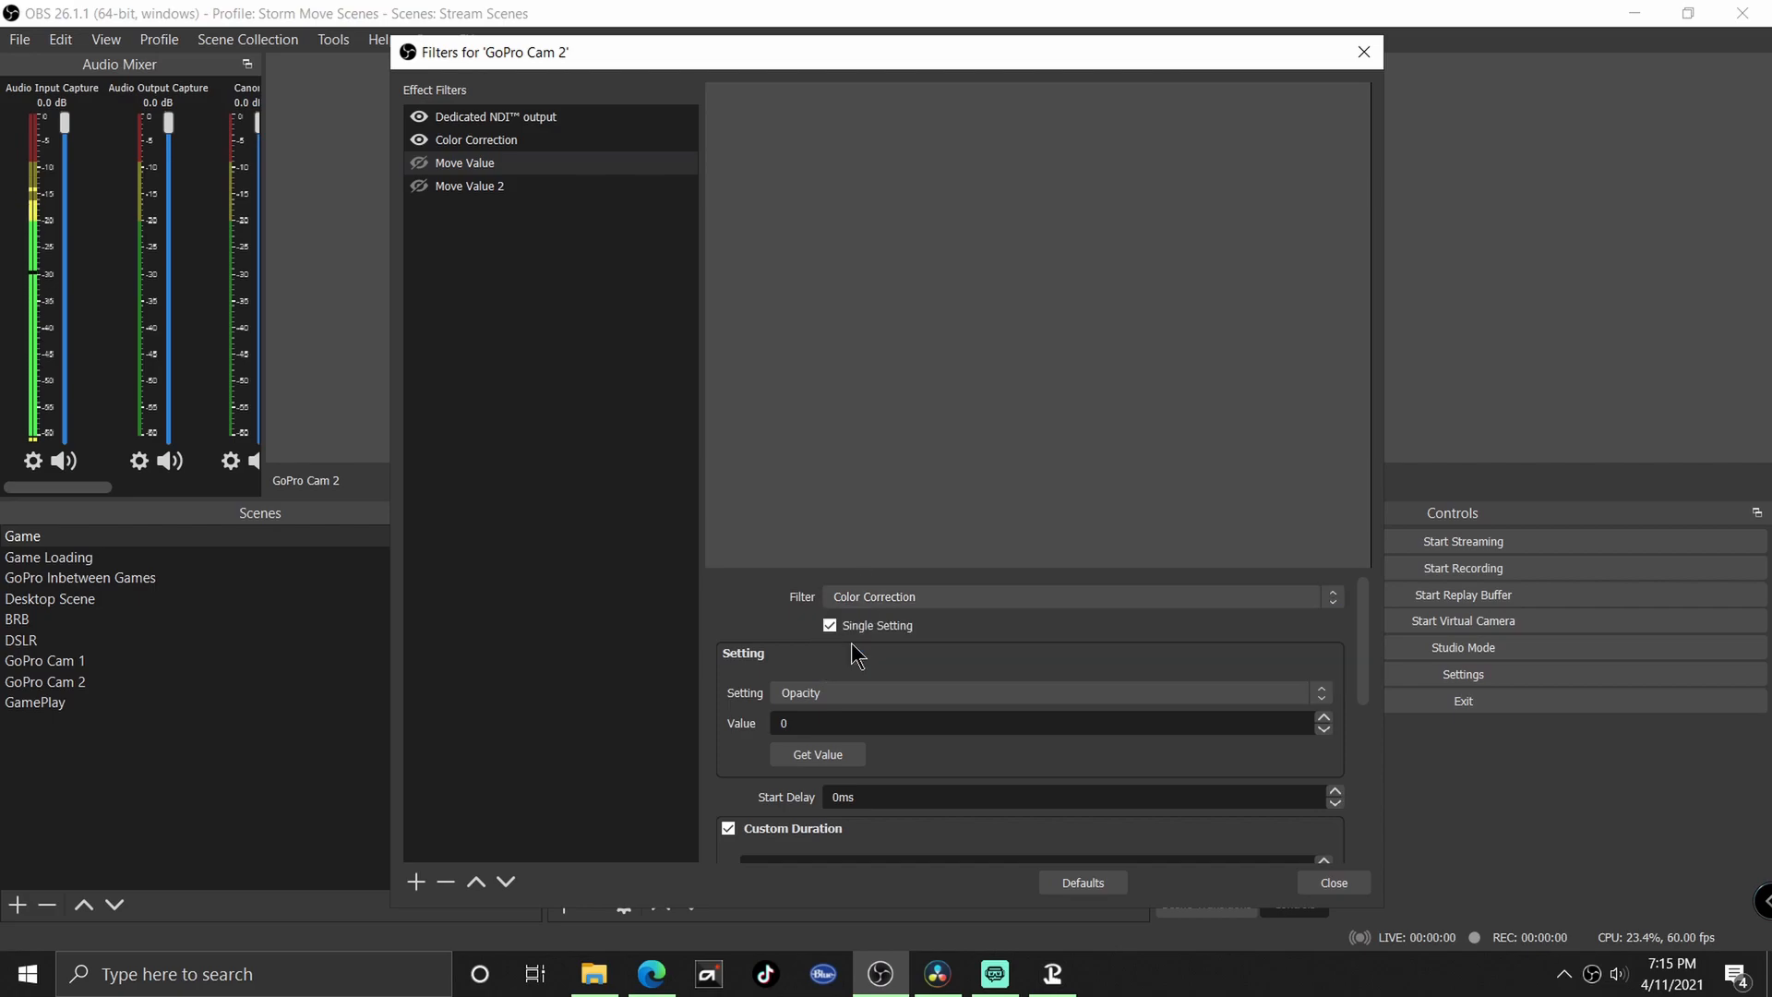
left_click(785, 694)
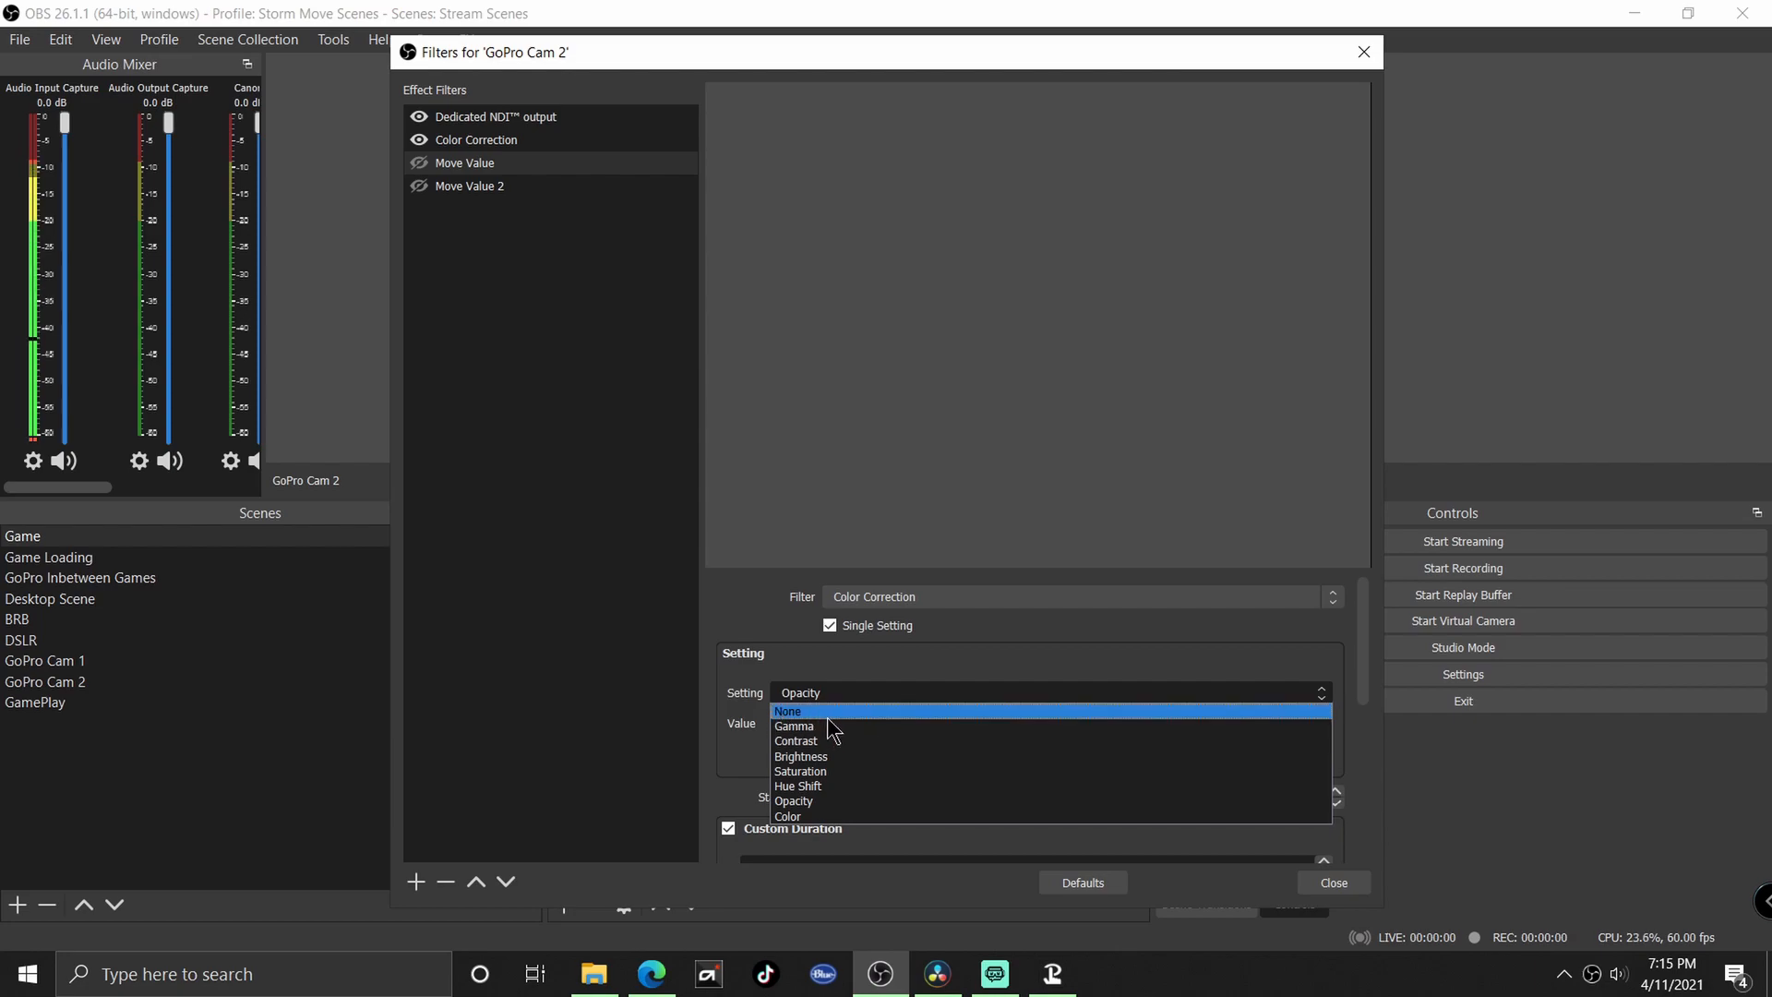
left_click(805, 800)
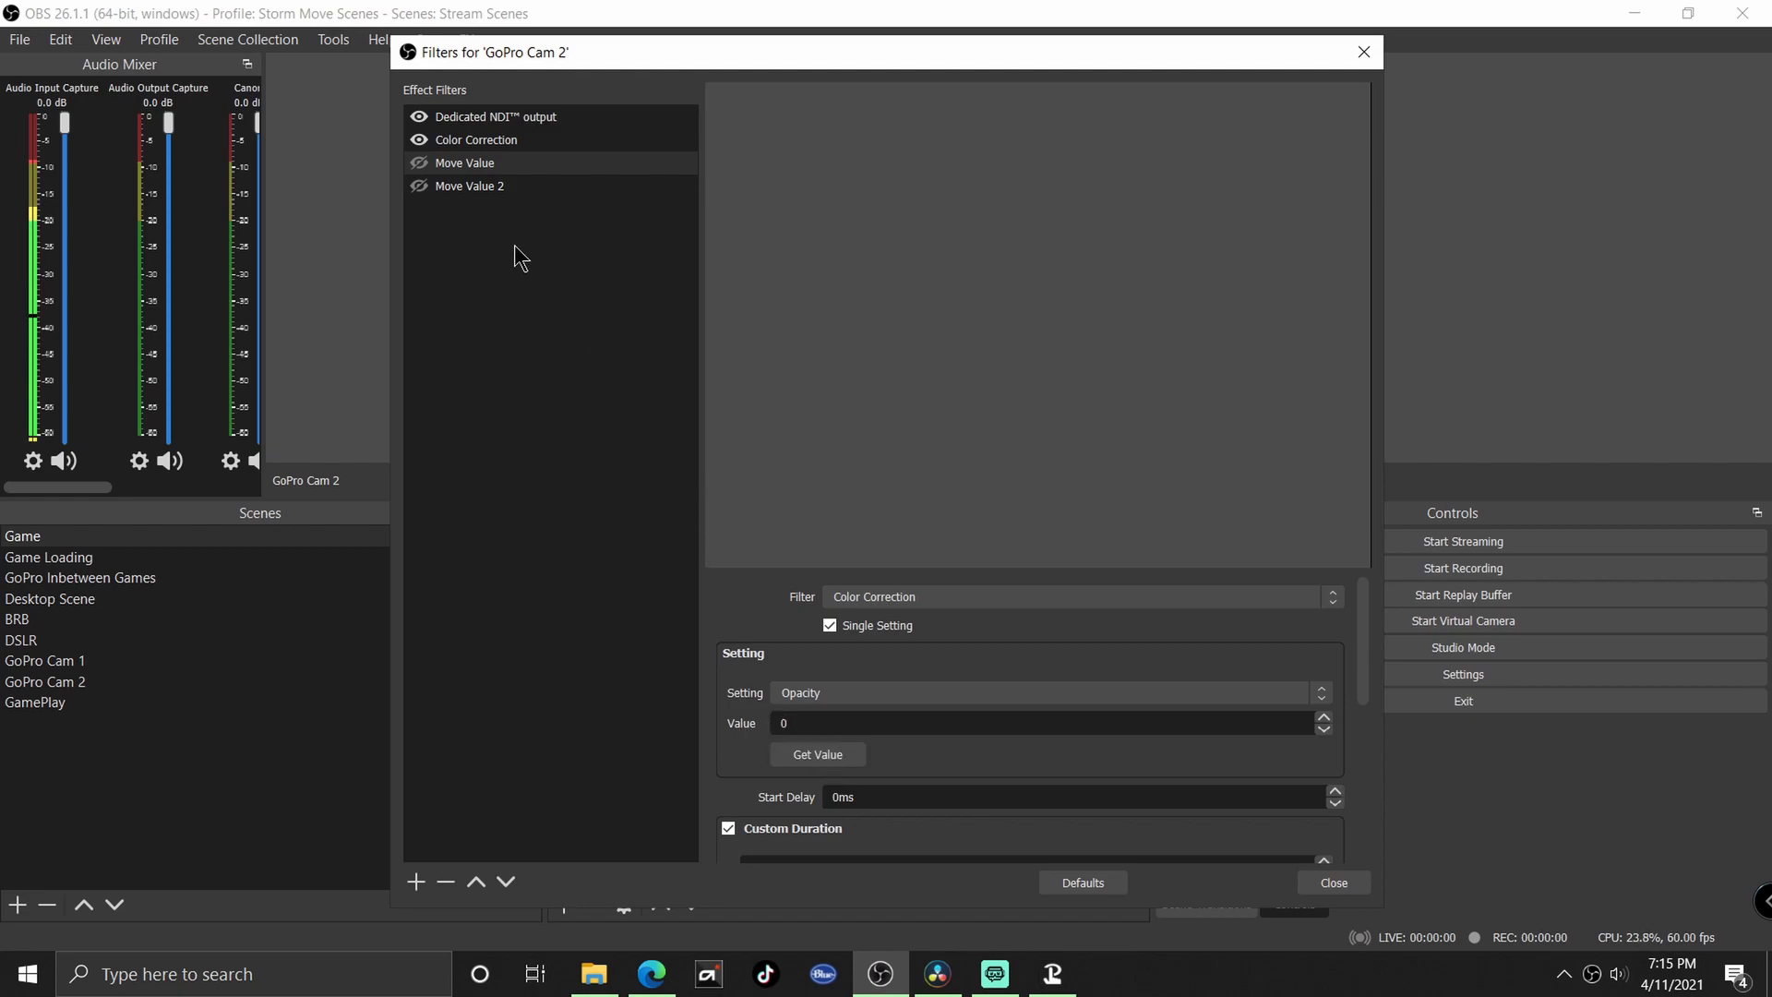
scroll(744, 678, "down", 5)
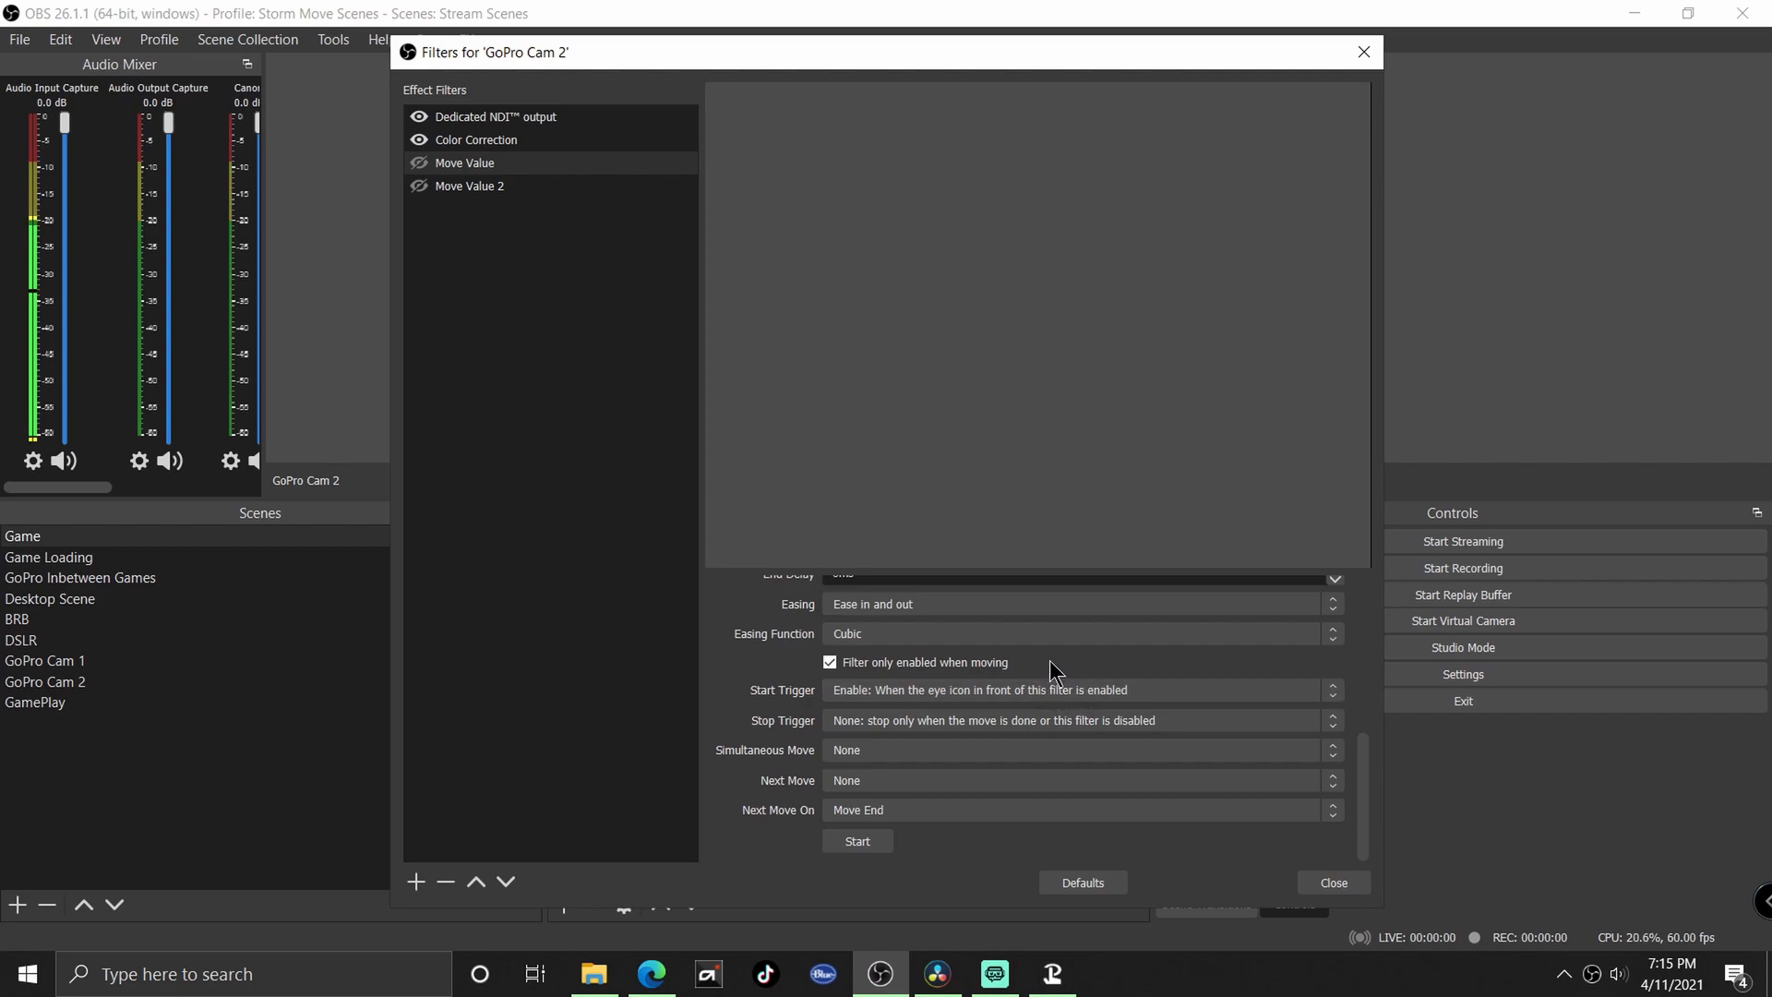
- Raise the opacity to 100 in the Color Correction filter of the GoPro Cam 2 source
left_click(466, 163)
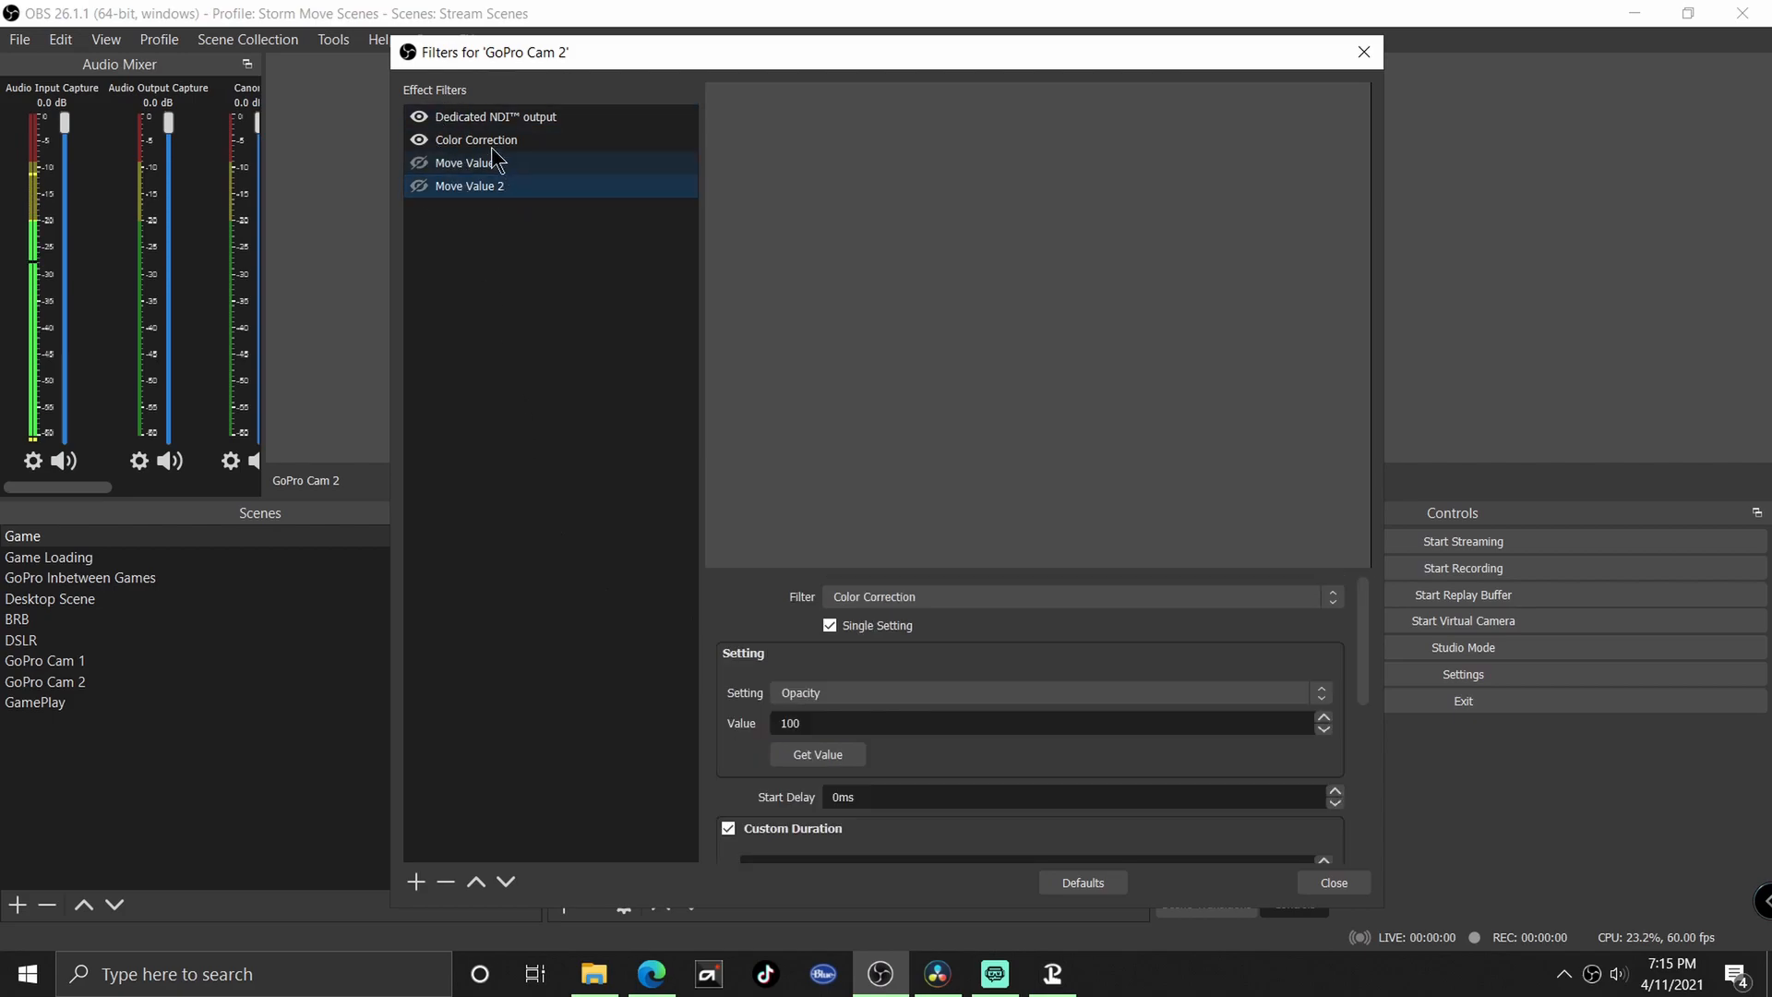
left_click(475, 140)
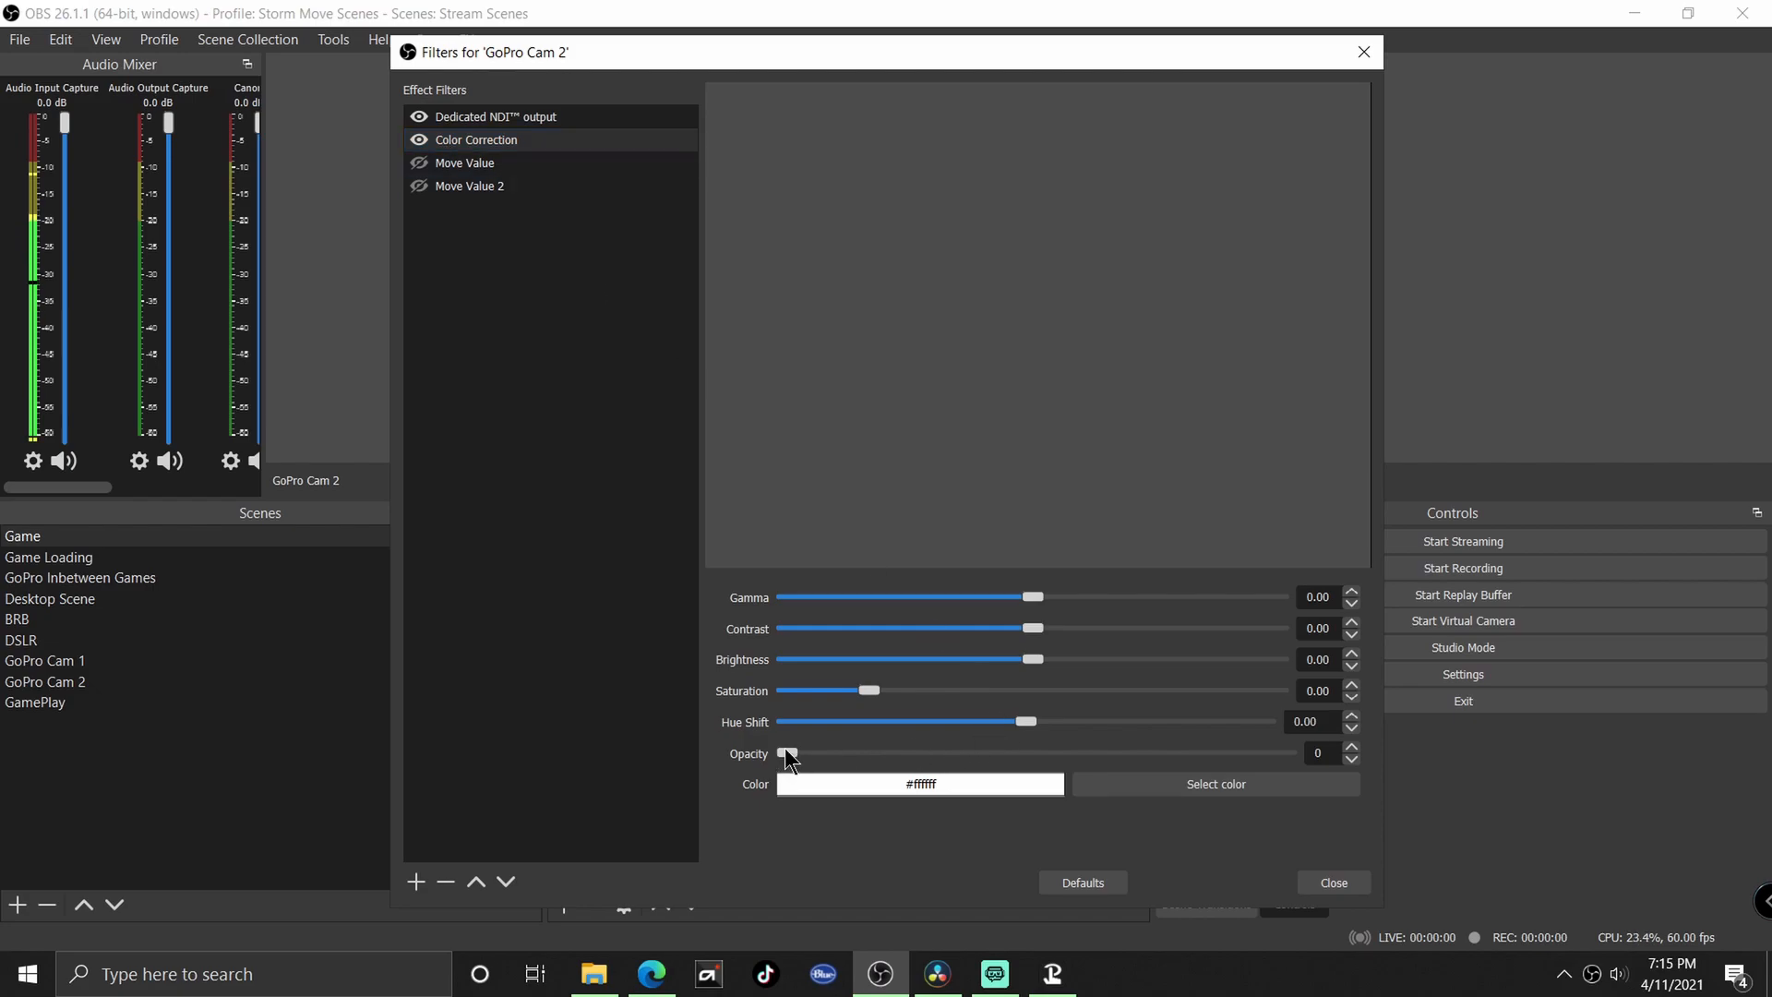
left_click_drag(787, 754, 1288, 754)
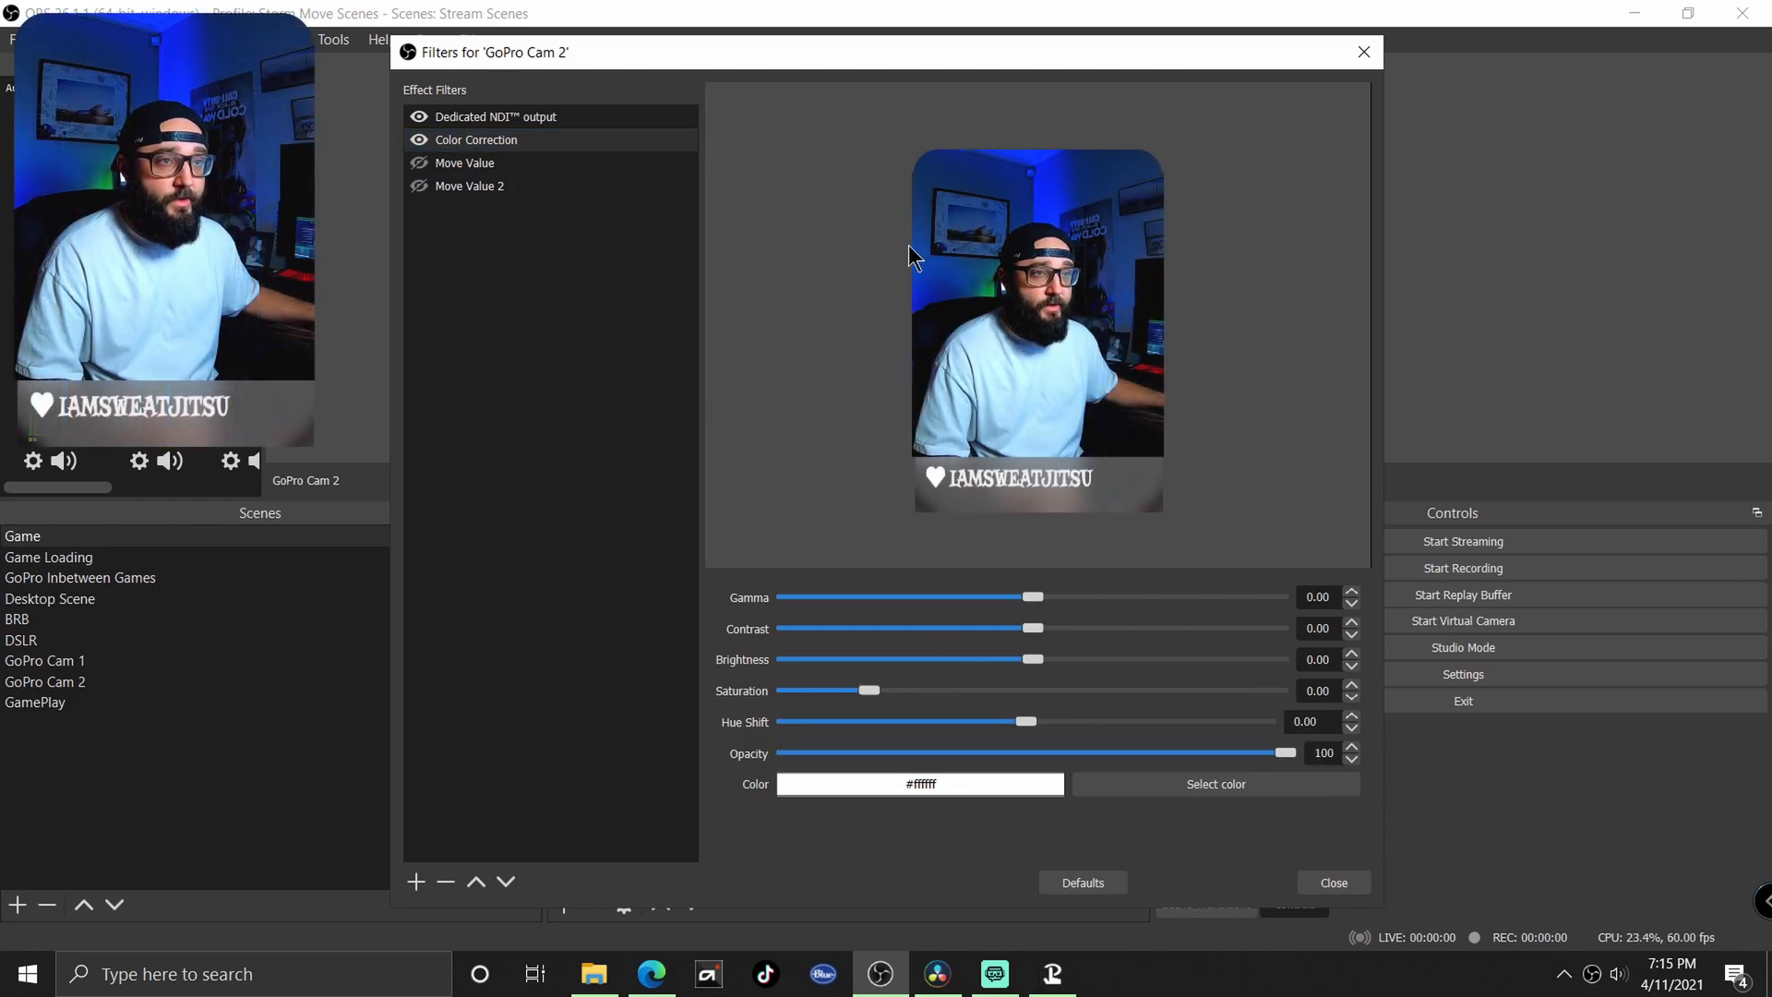
- Target the Color Correction filter's Opacity setting in the Move Value 2 filter and review its trigger options
left_click(457, 188)
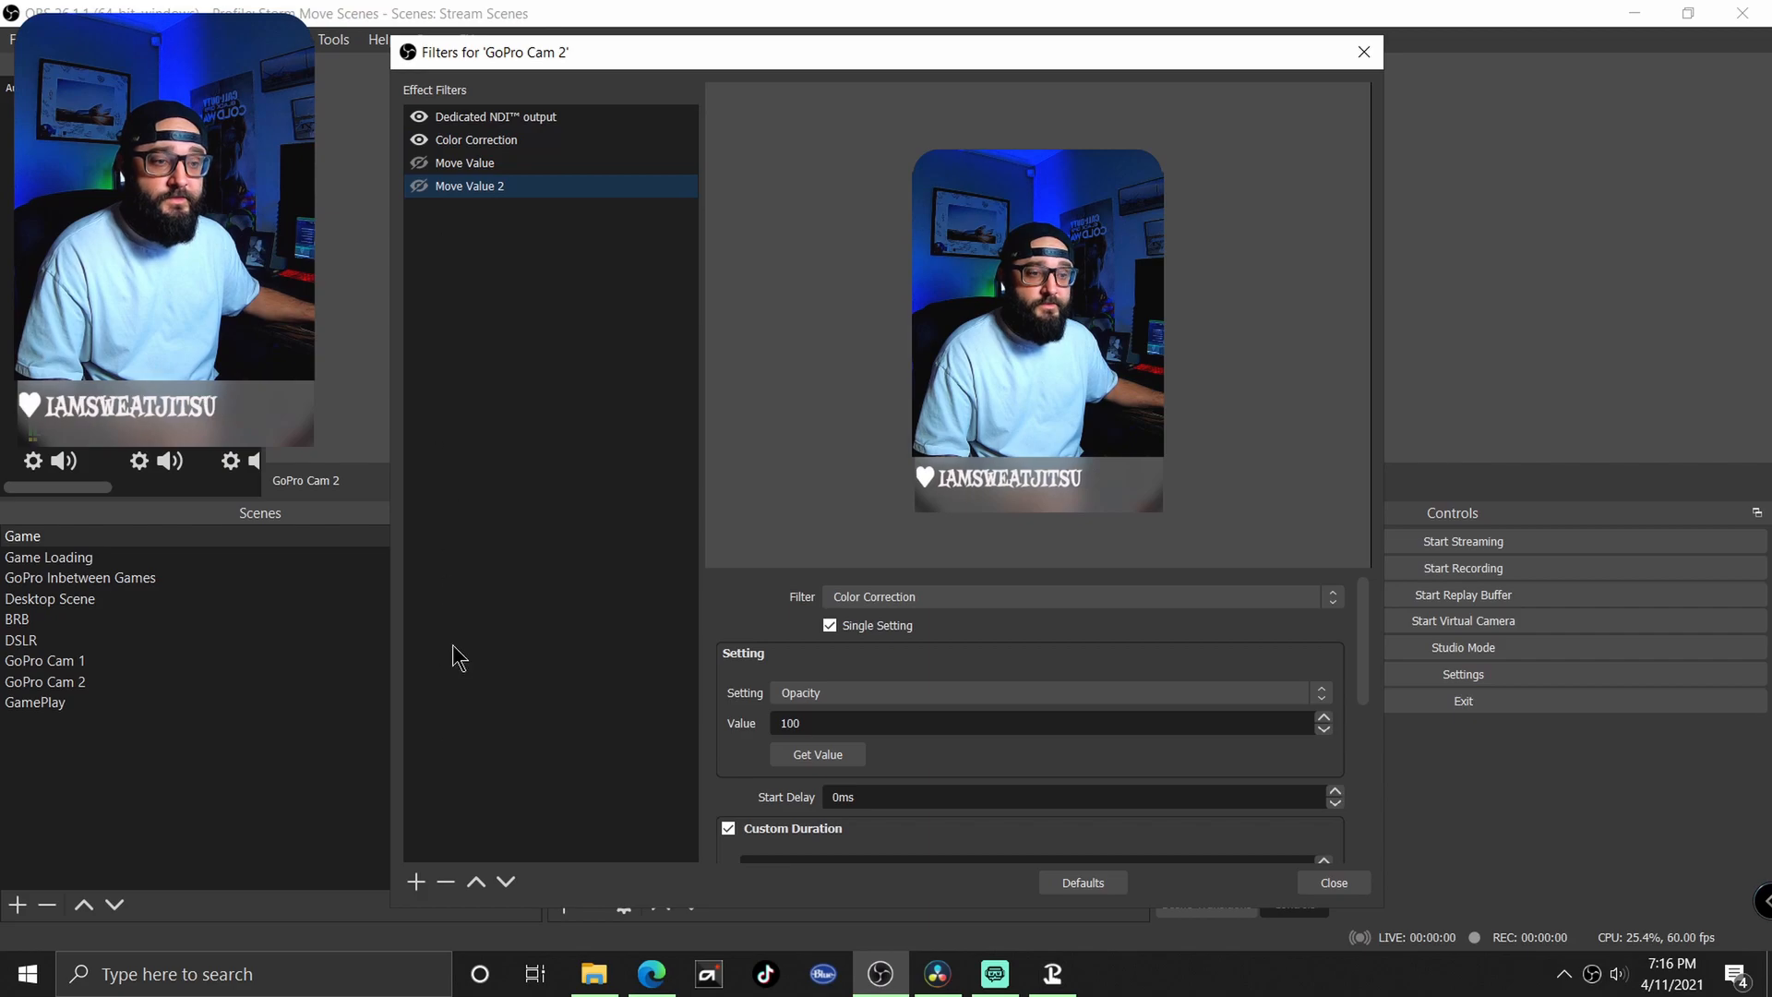
left_click(845, 596)
left_click(868, 645)
left_click(812, 692)
left_click(812, 693)
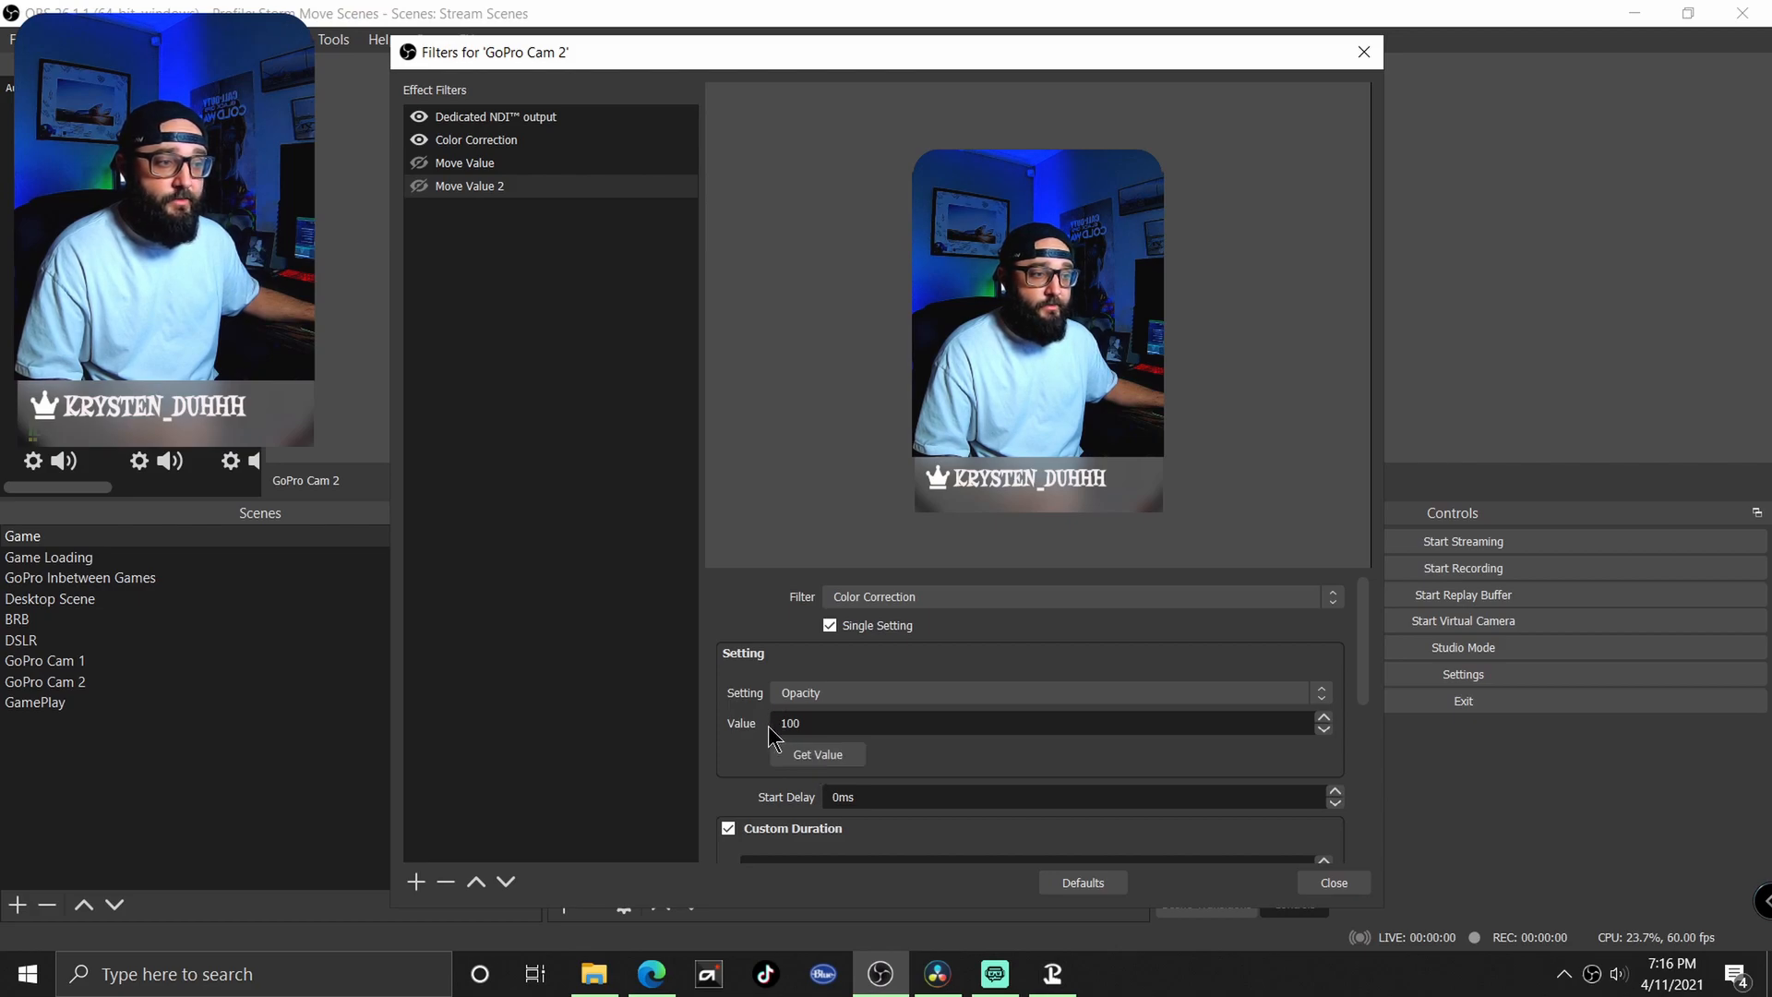
scroll(725, 726, "down", 5)
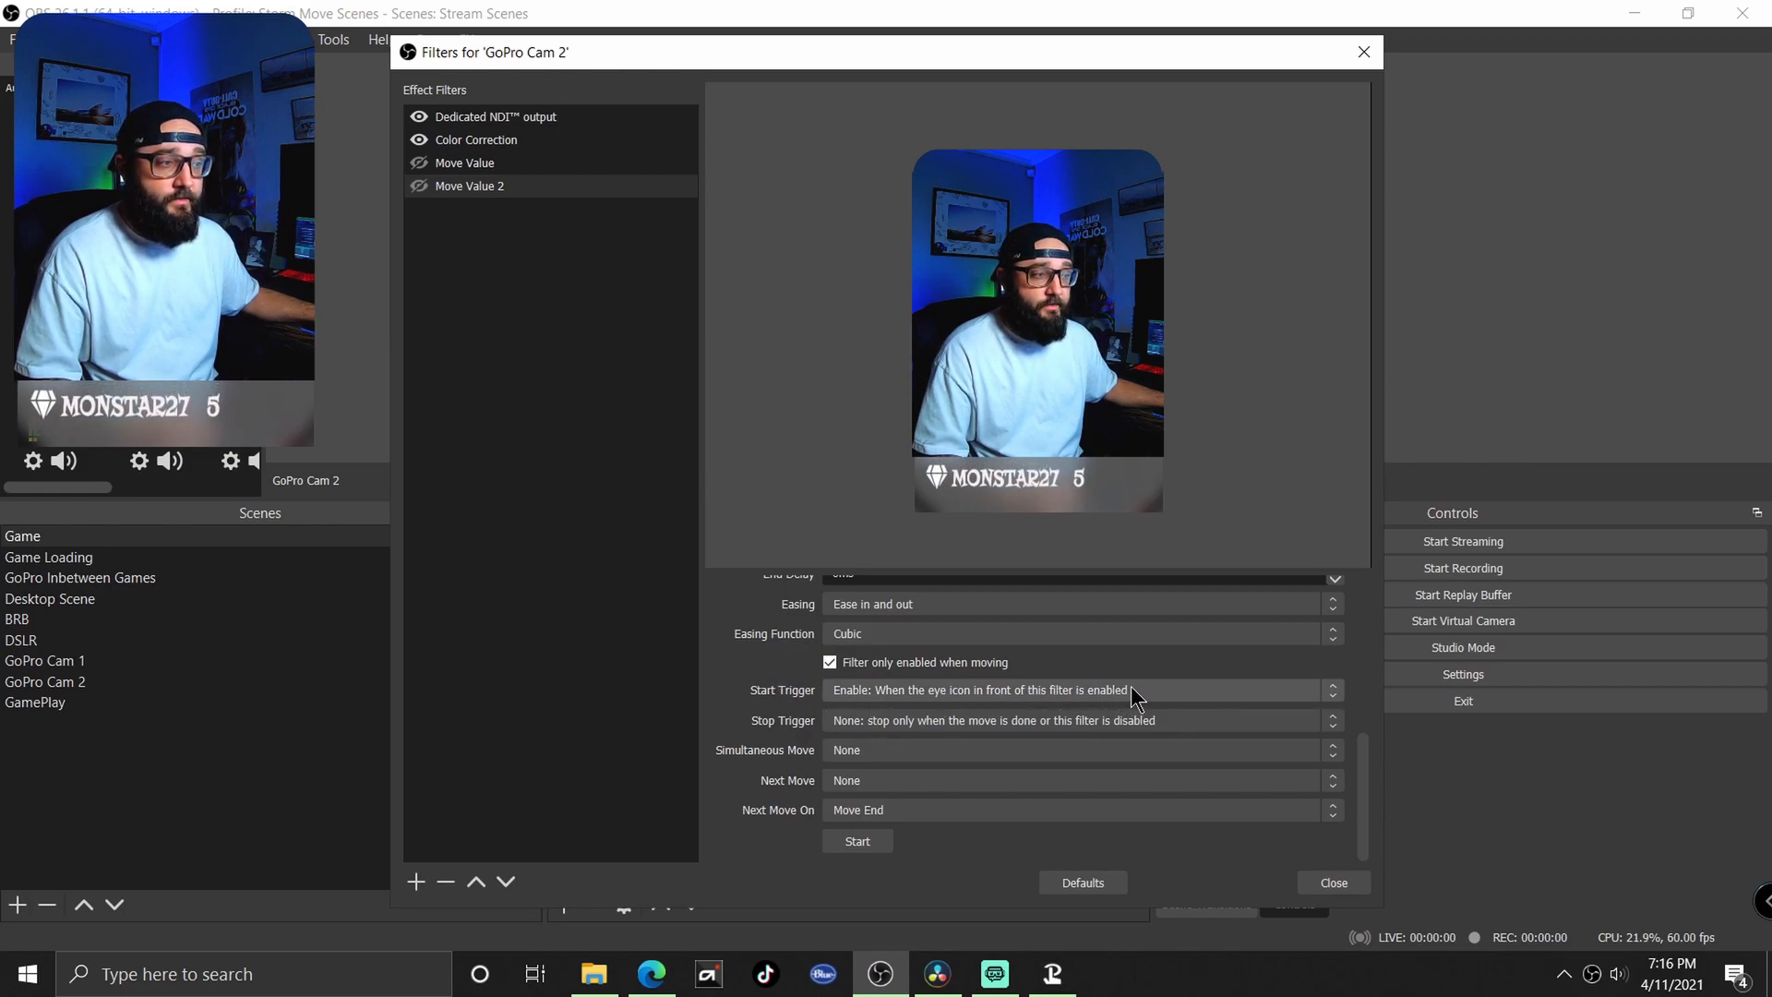
- Test the camera fade by starting the Move Value filter to fade out and the Move Value 2 filter to fade back in
left_click(853, 843)
left_click(458, 164)
scroll(752, 769, "down", 5)
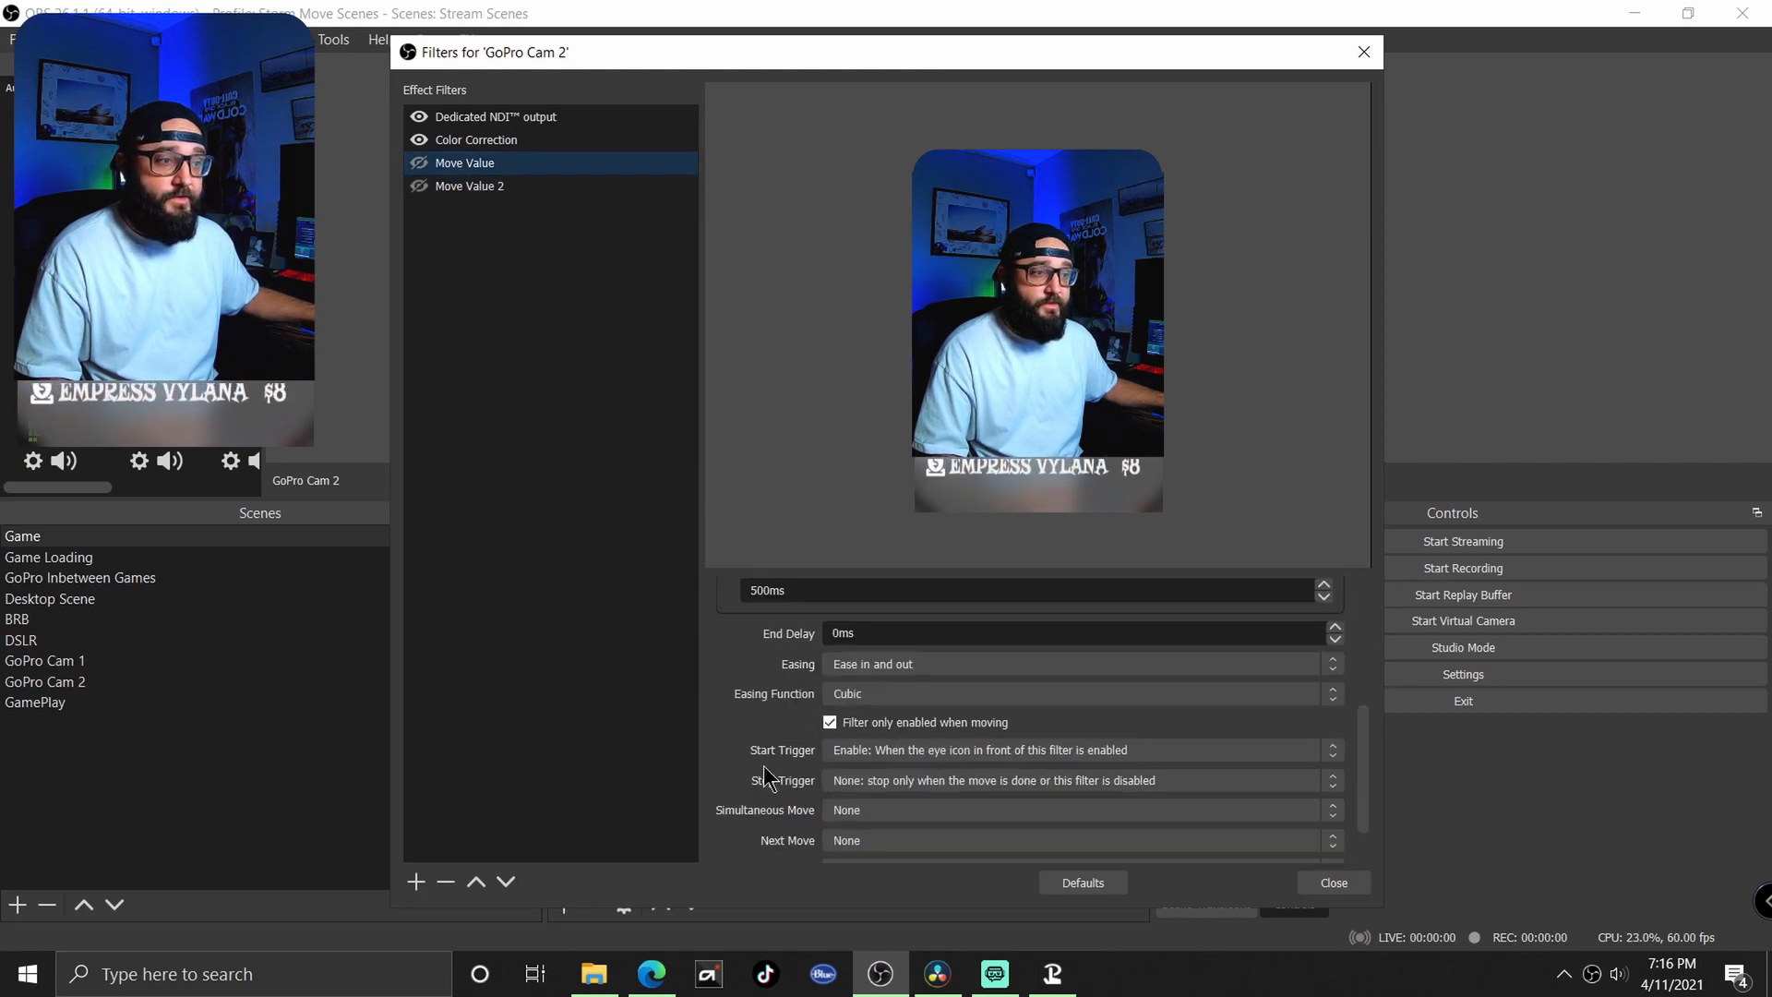
left_click(854, 842)
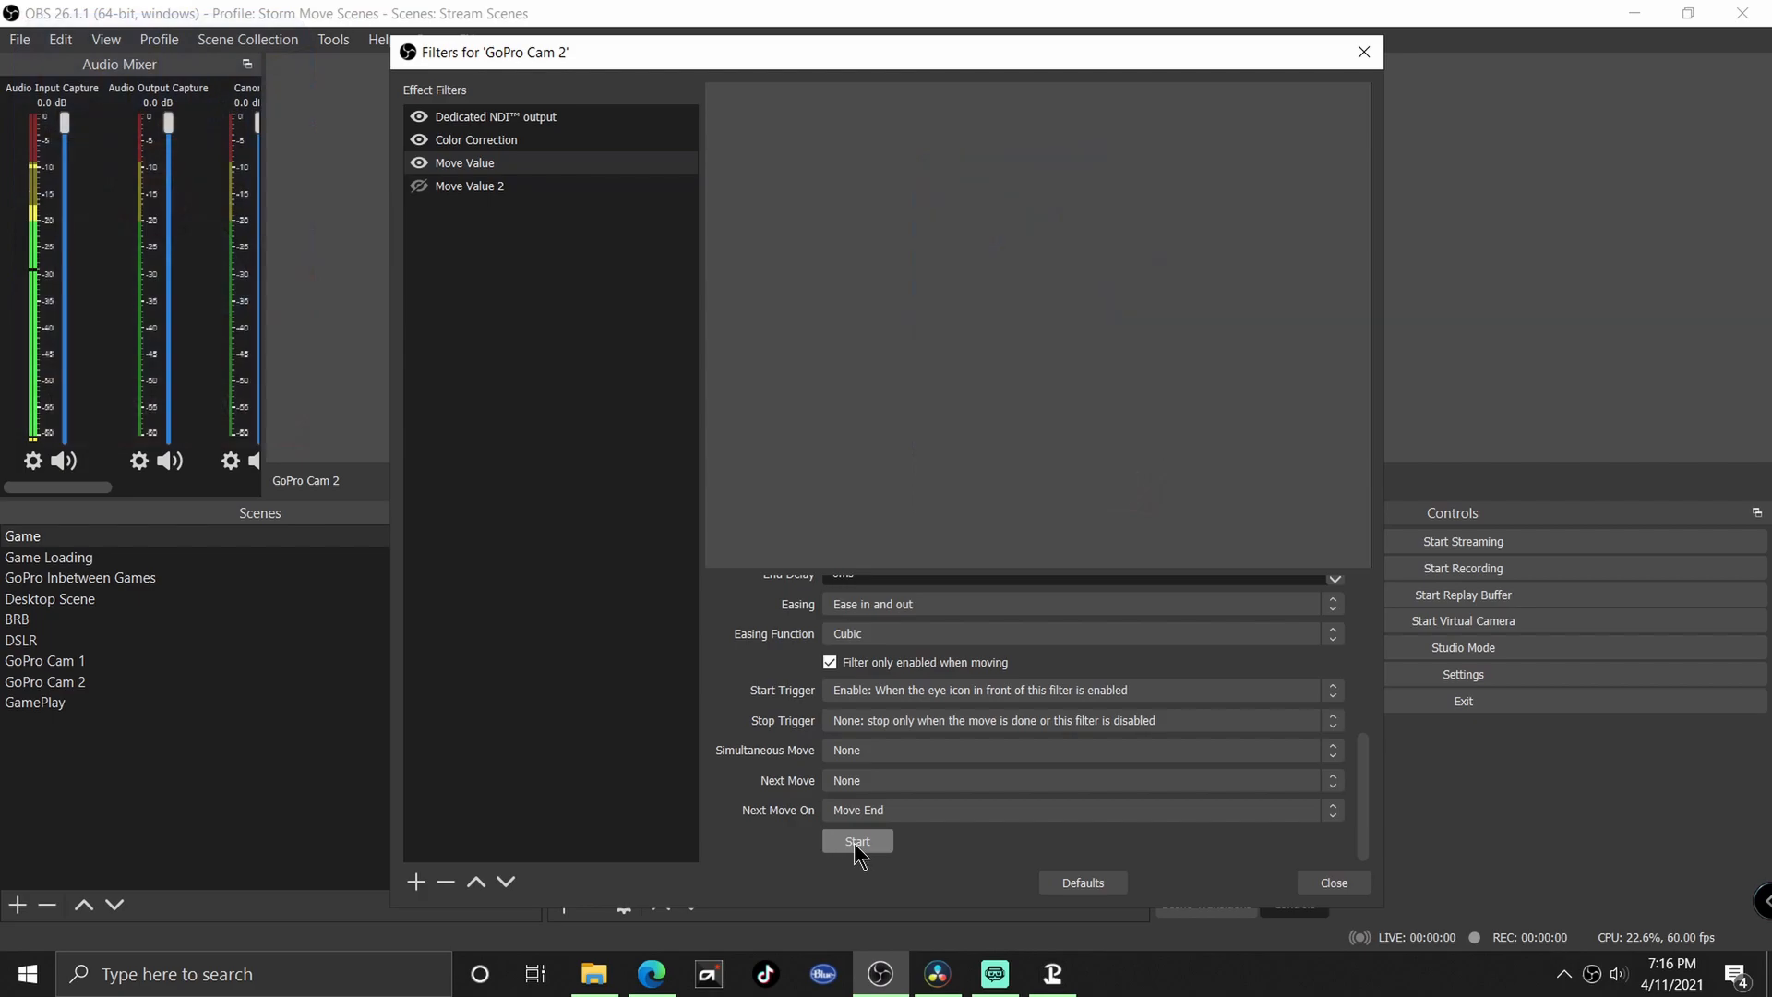
left_click(537, 185)
scroll(777, 758, "down", 8)
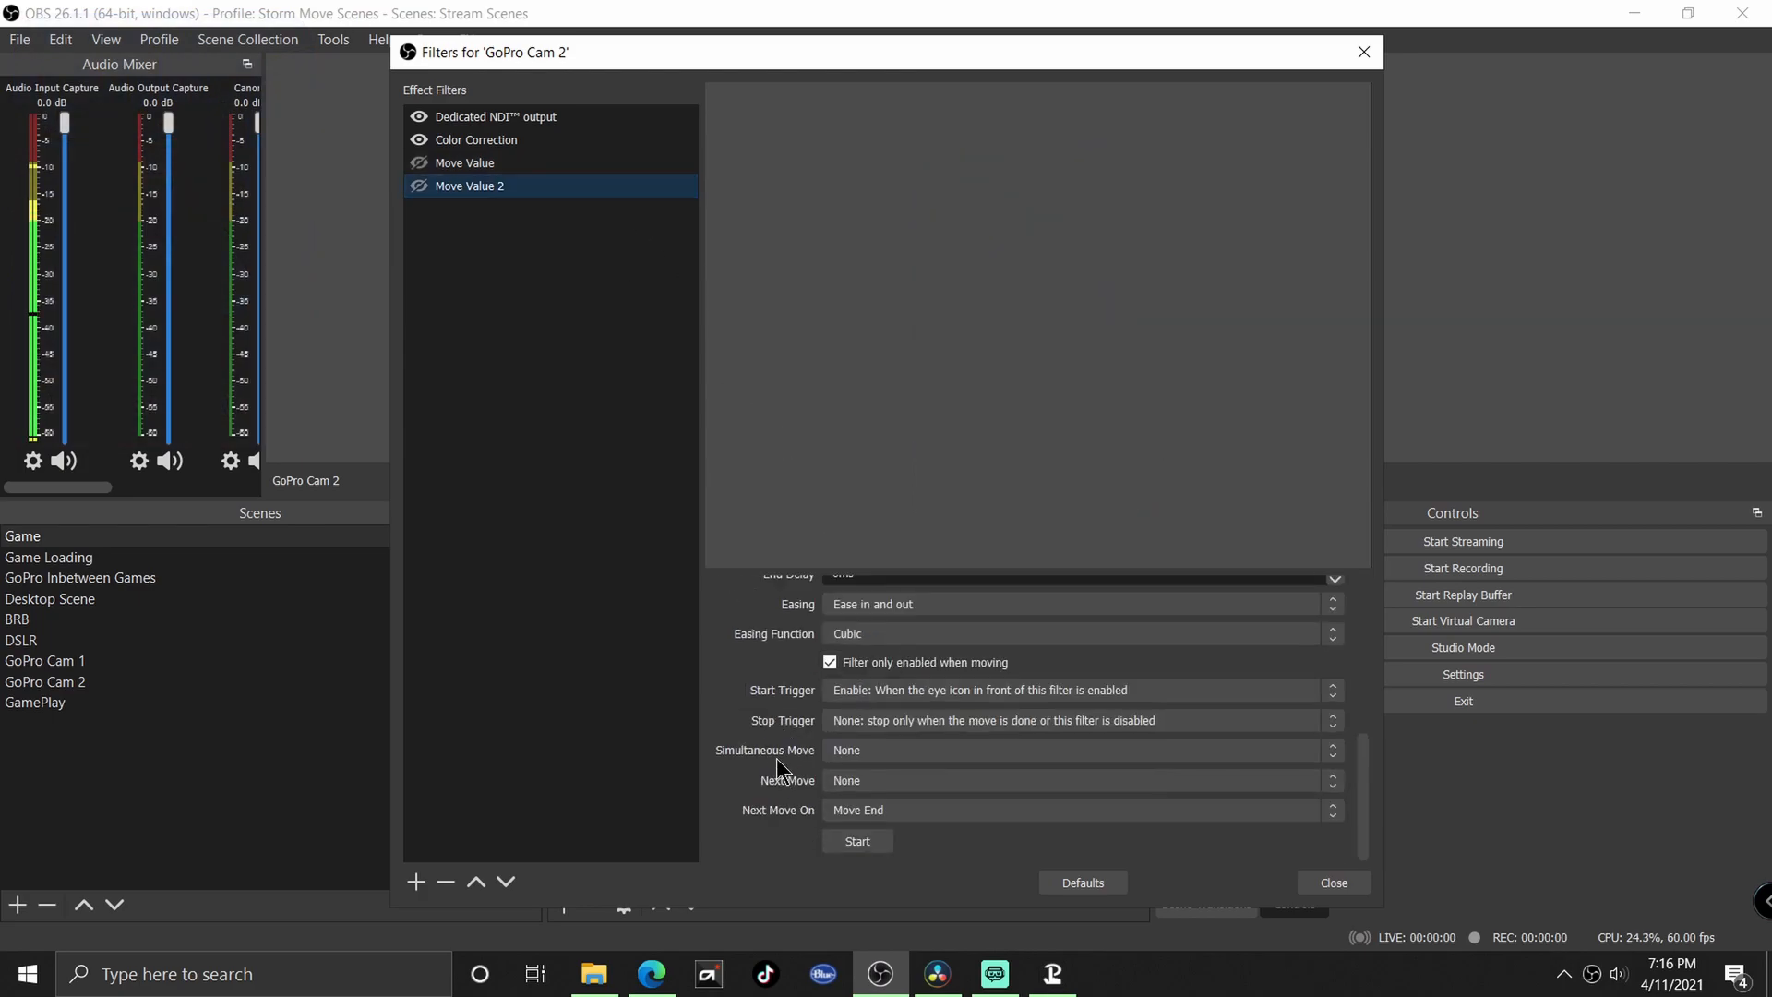
left_click(856, 840)
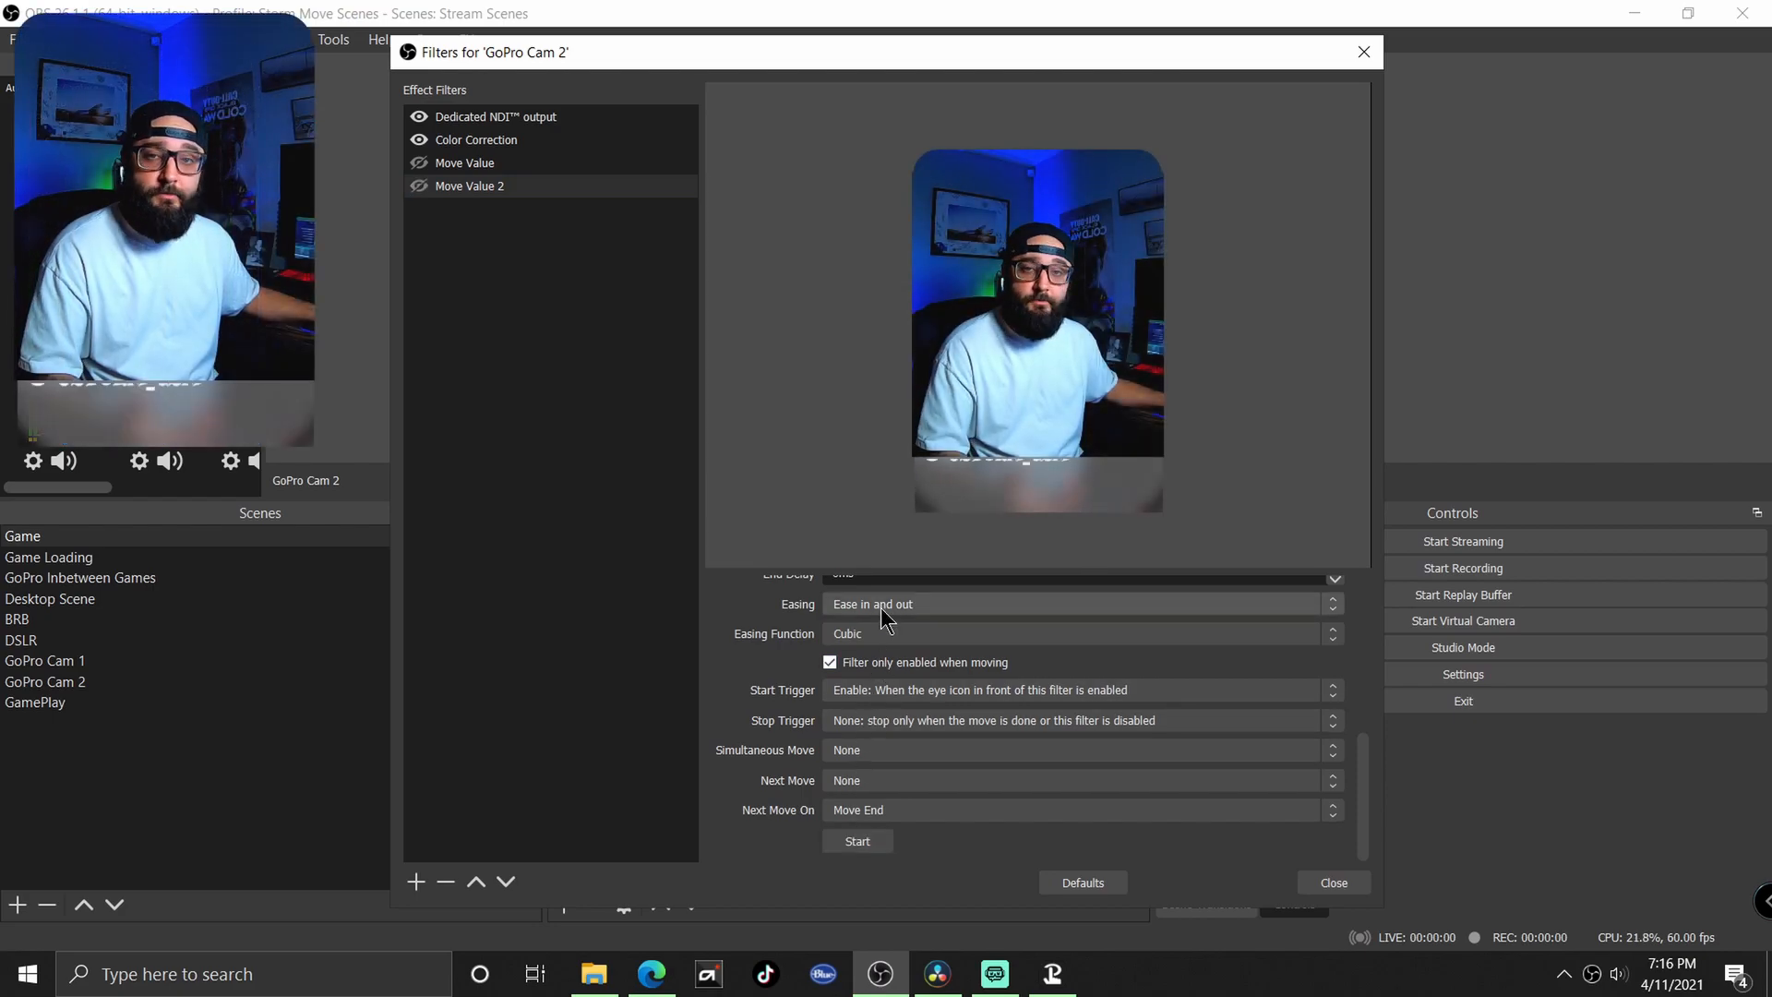
- Switch to Touch Portal and review the filter actions of the camera fade out and camera fade in buttons, saving each button
left_click(995, 974)
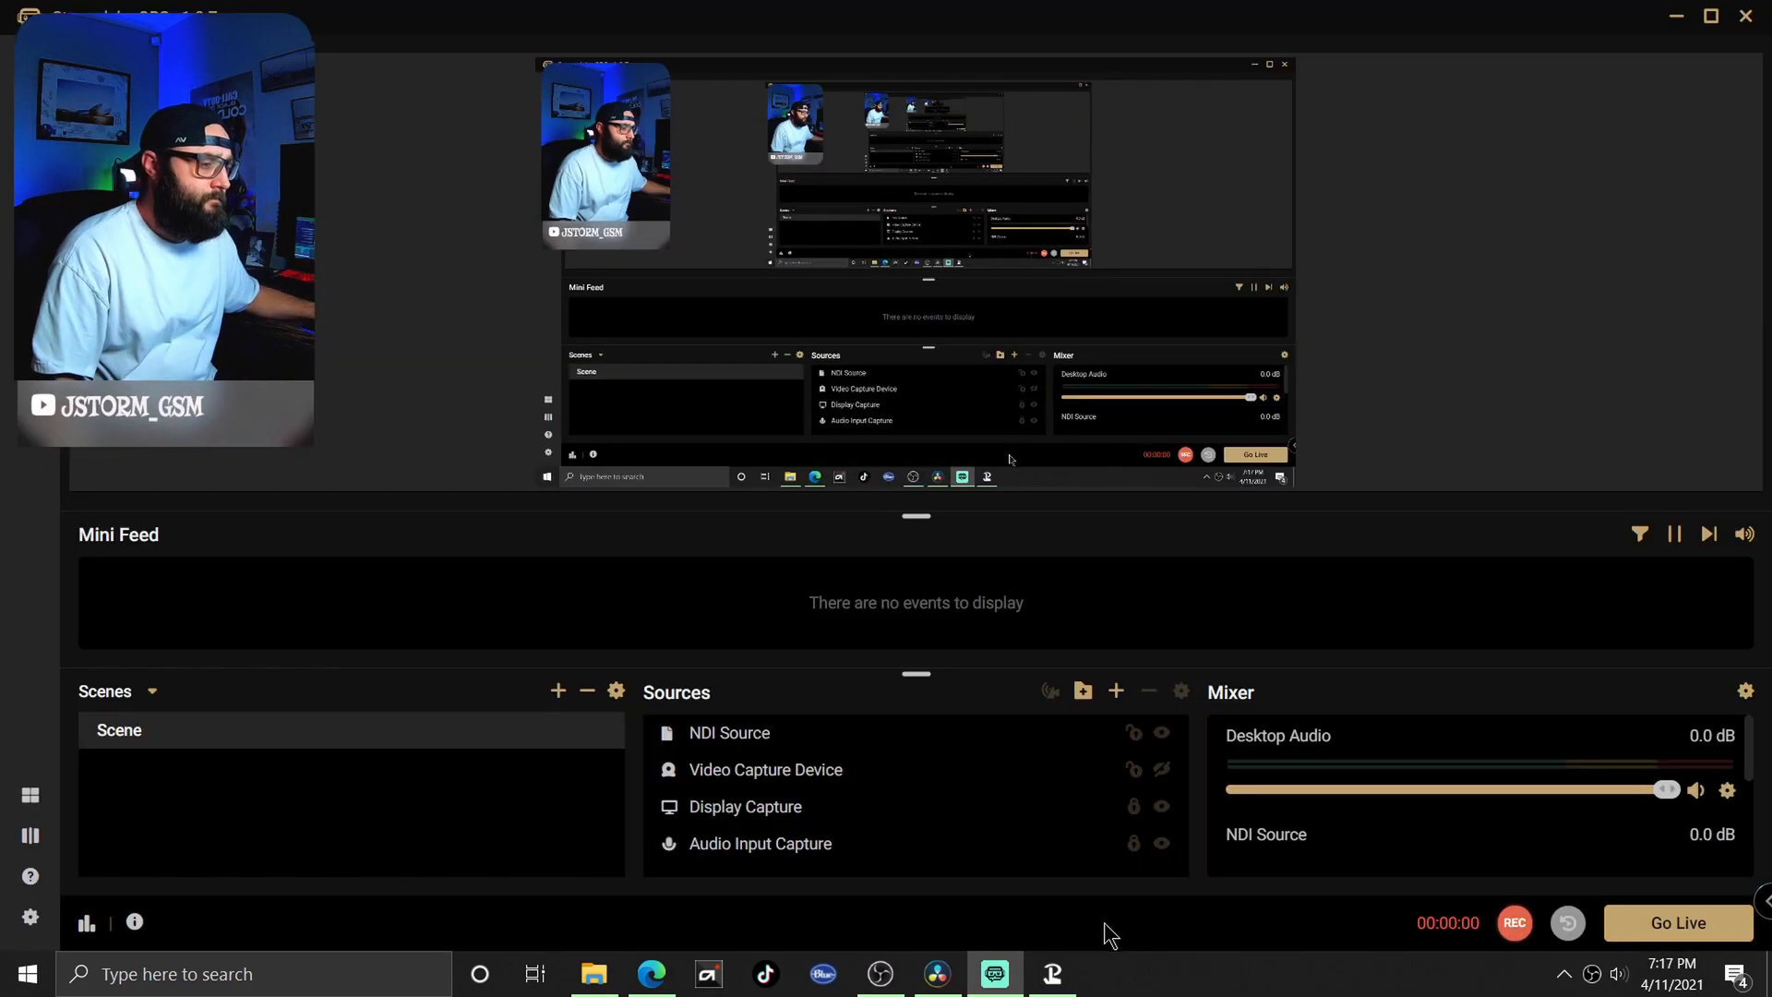
left_click(1041, 982)
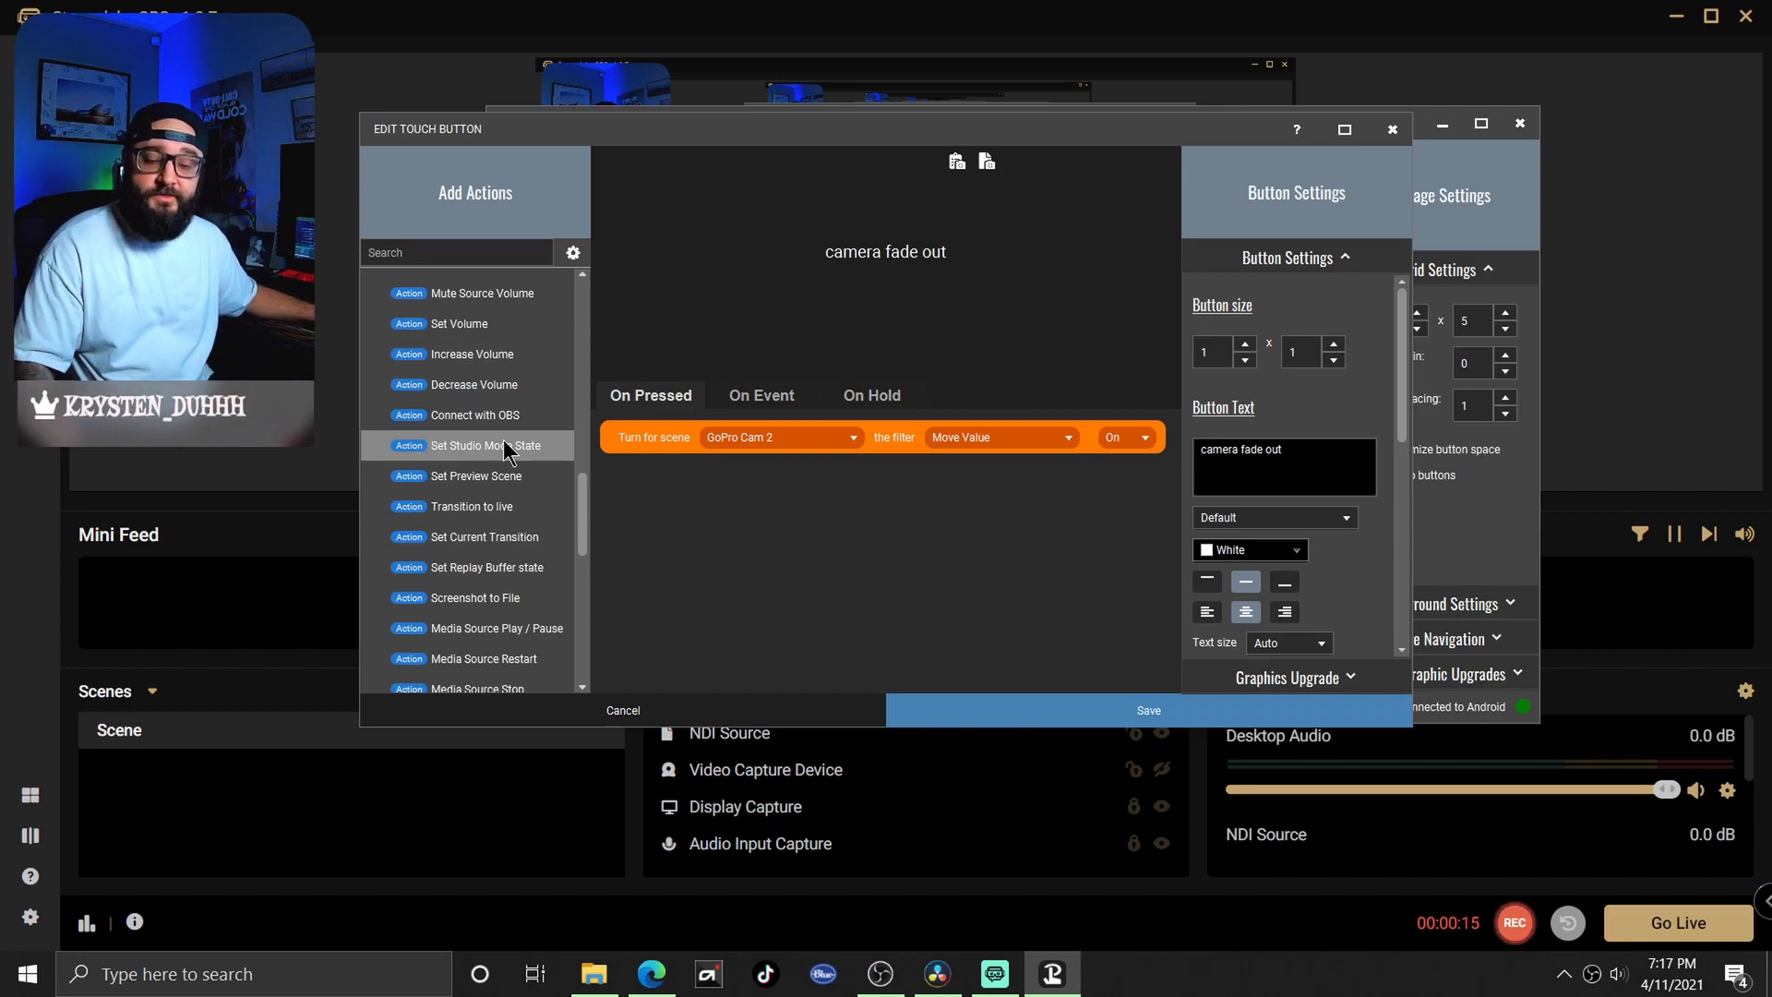
scroll(492, 437, "up", 4)
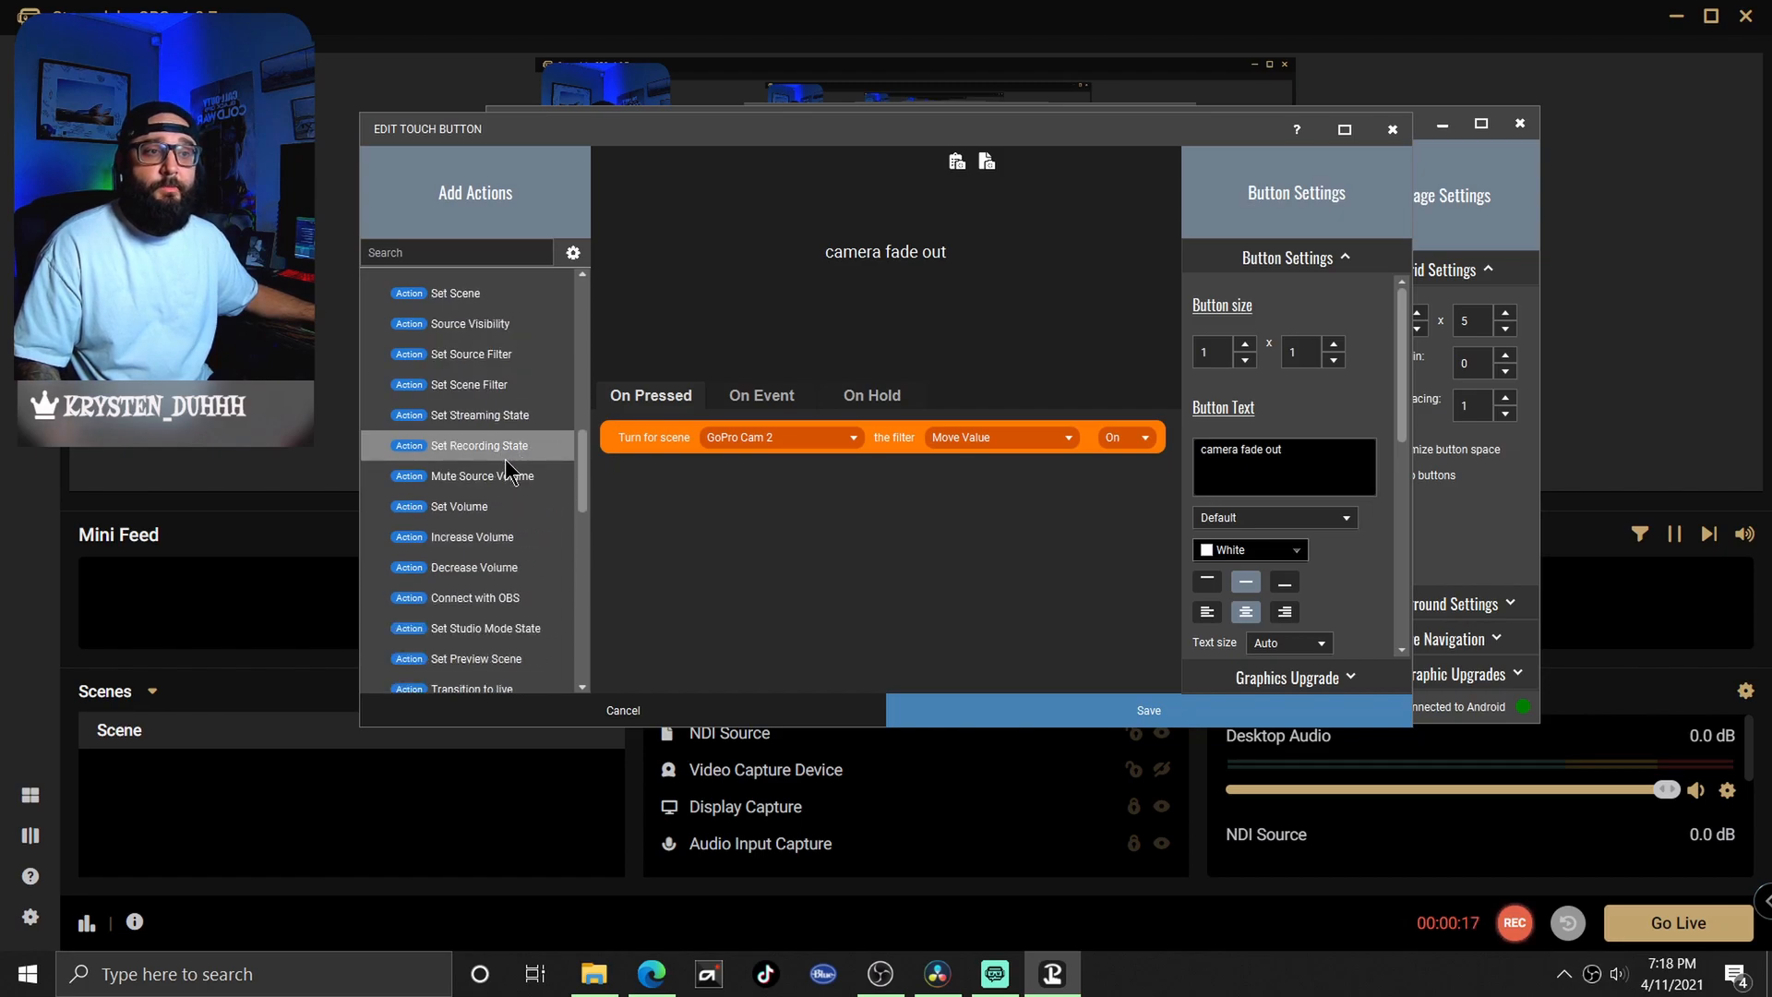
scroll(492, 505, "down", 1)
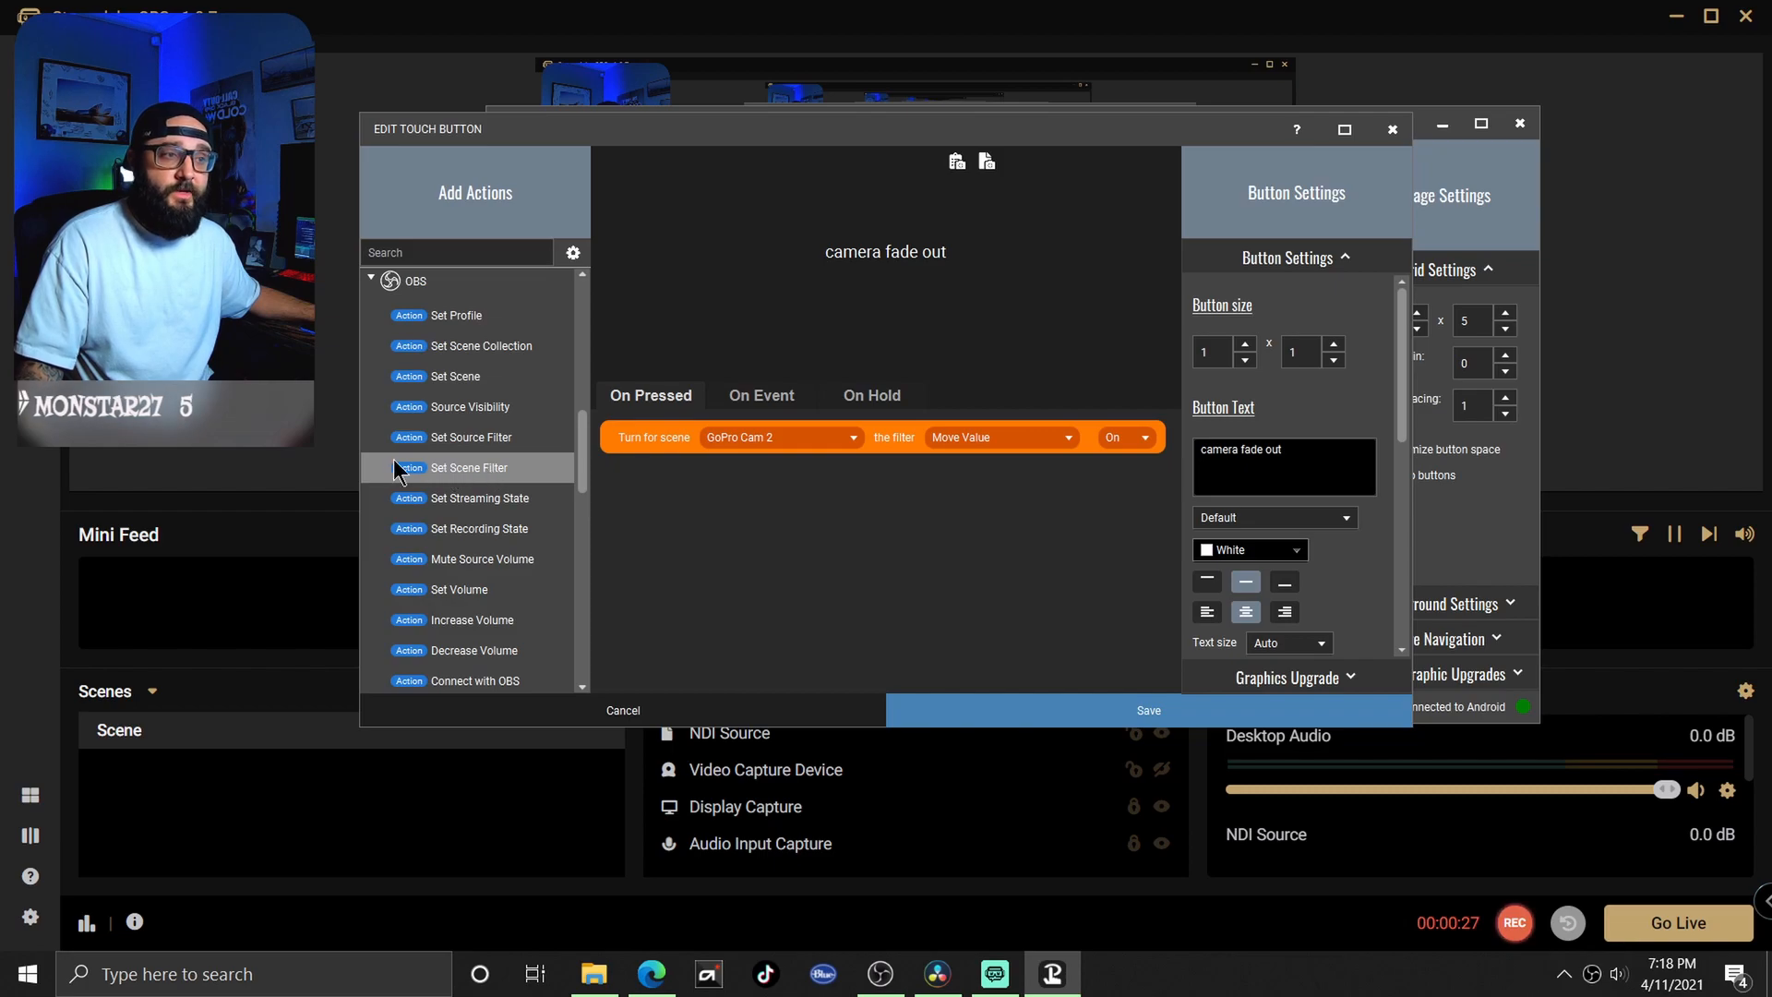
left_click(735, 443)
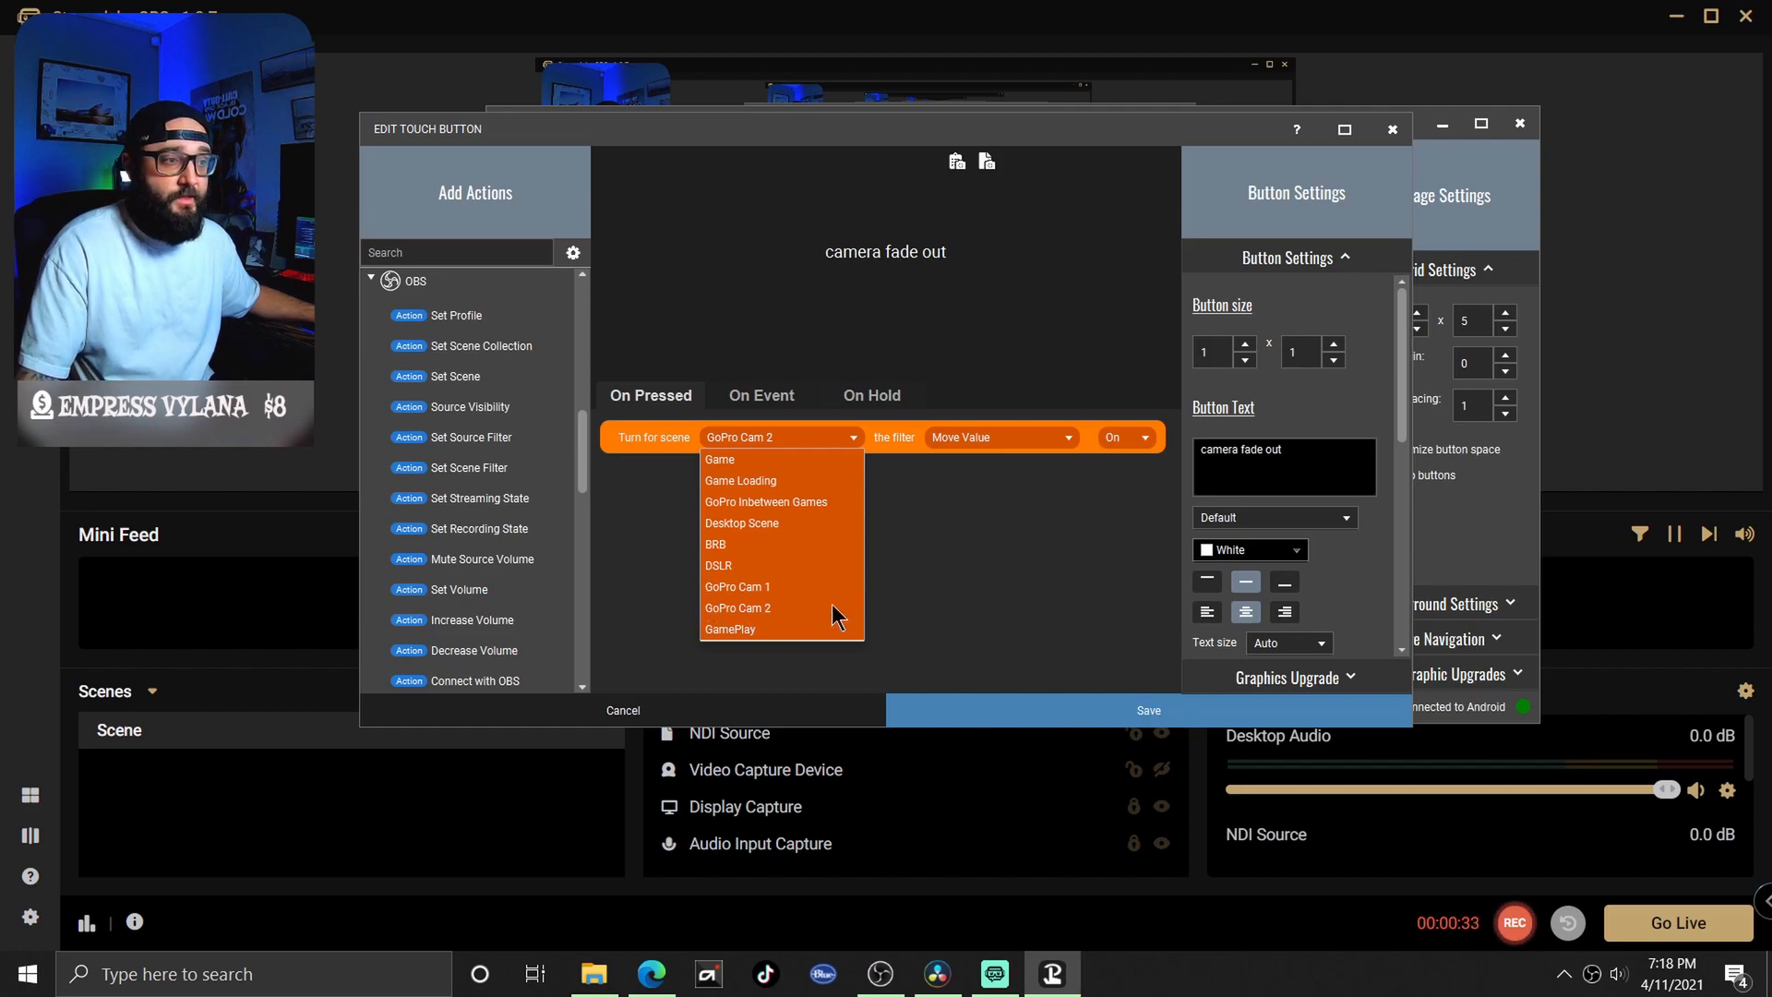
left_click(956, 519)
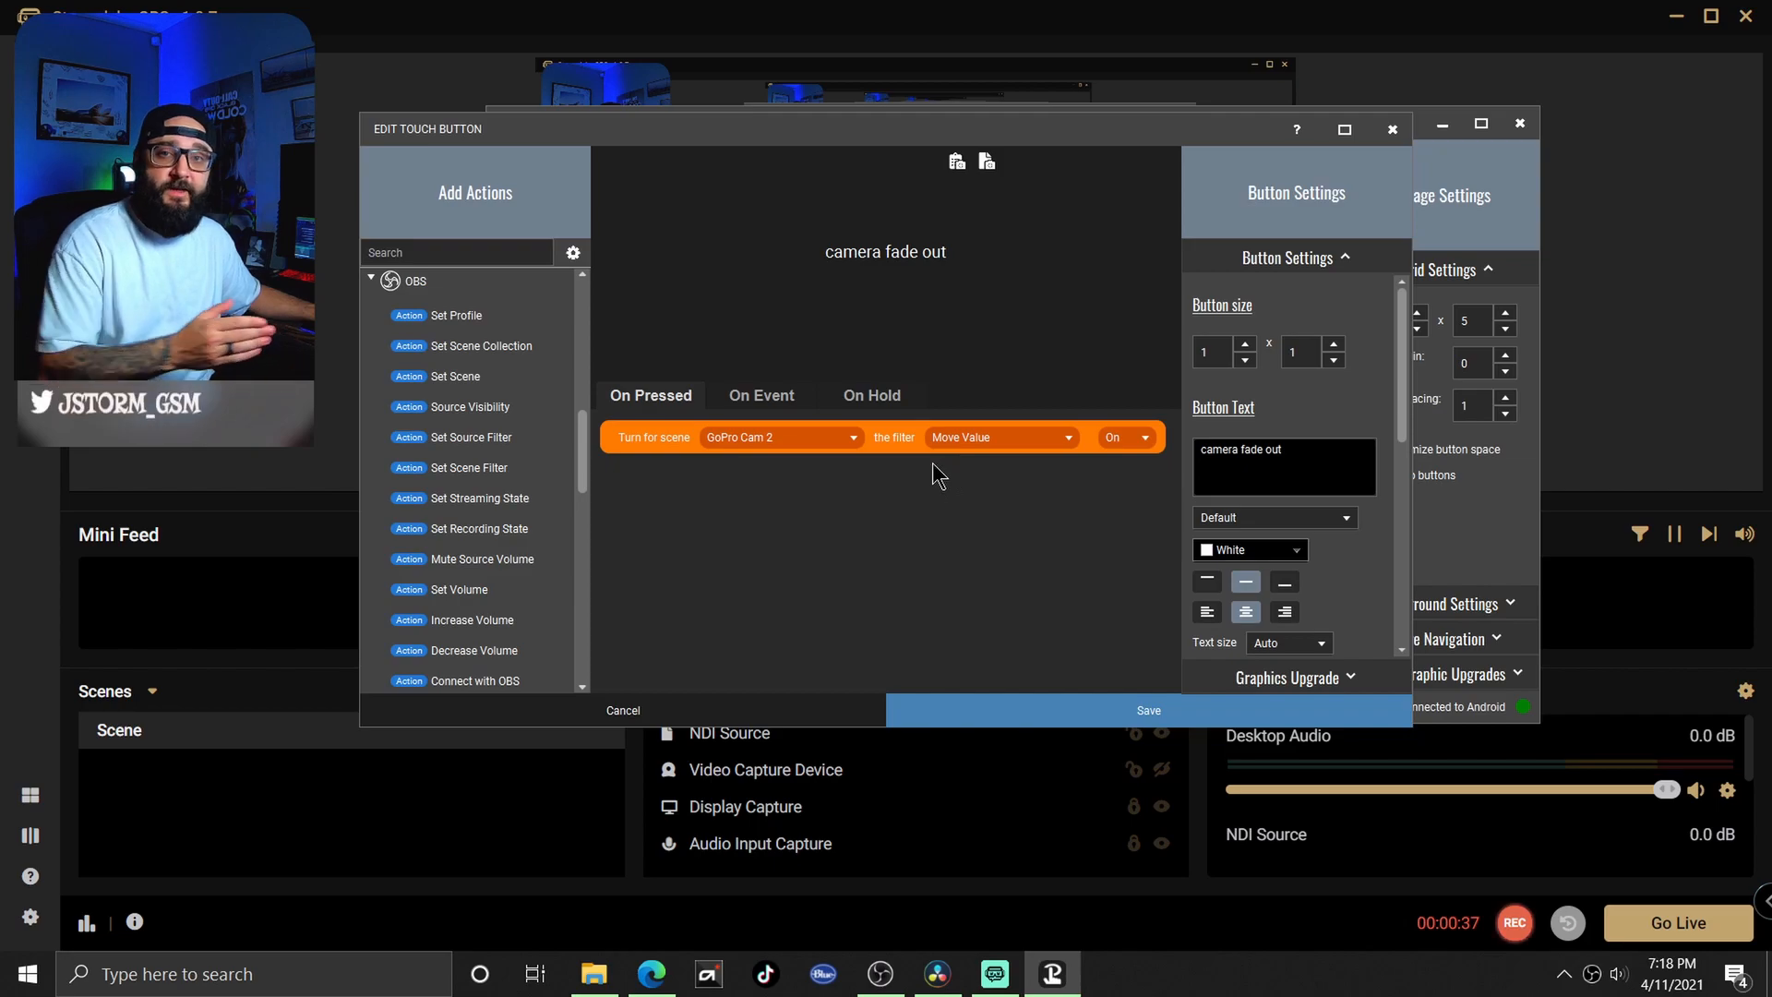
left_click(1126, 709)
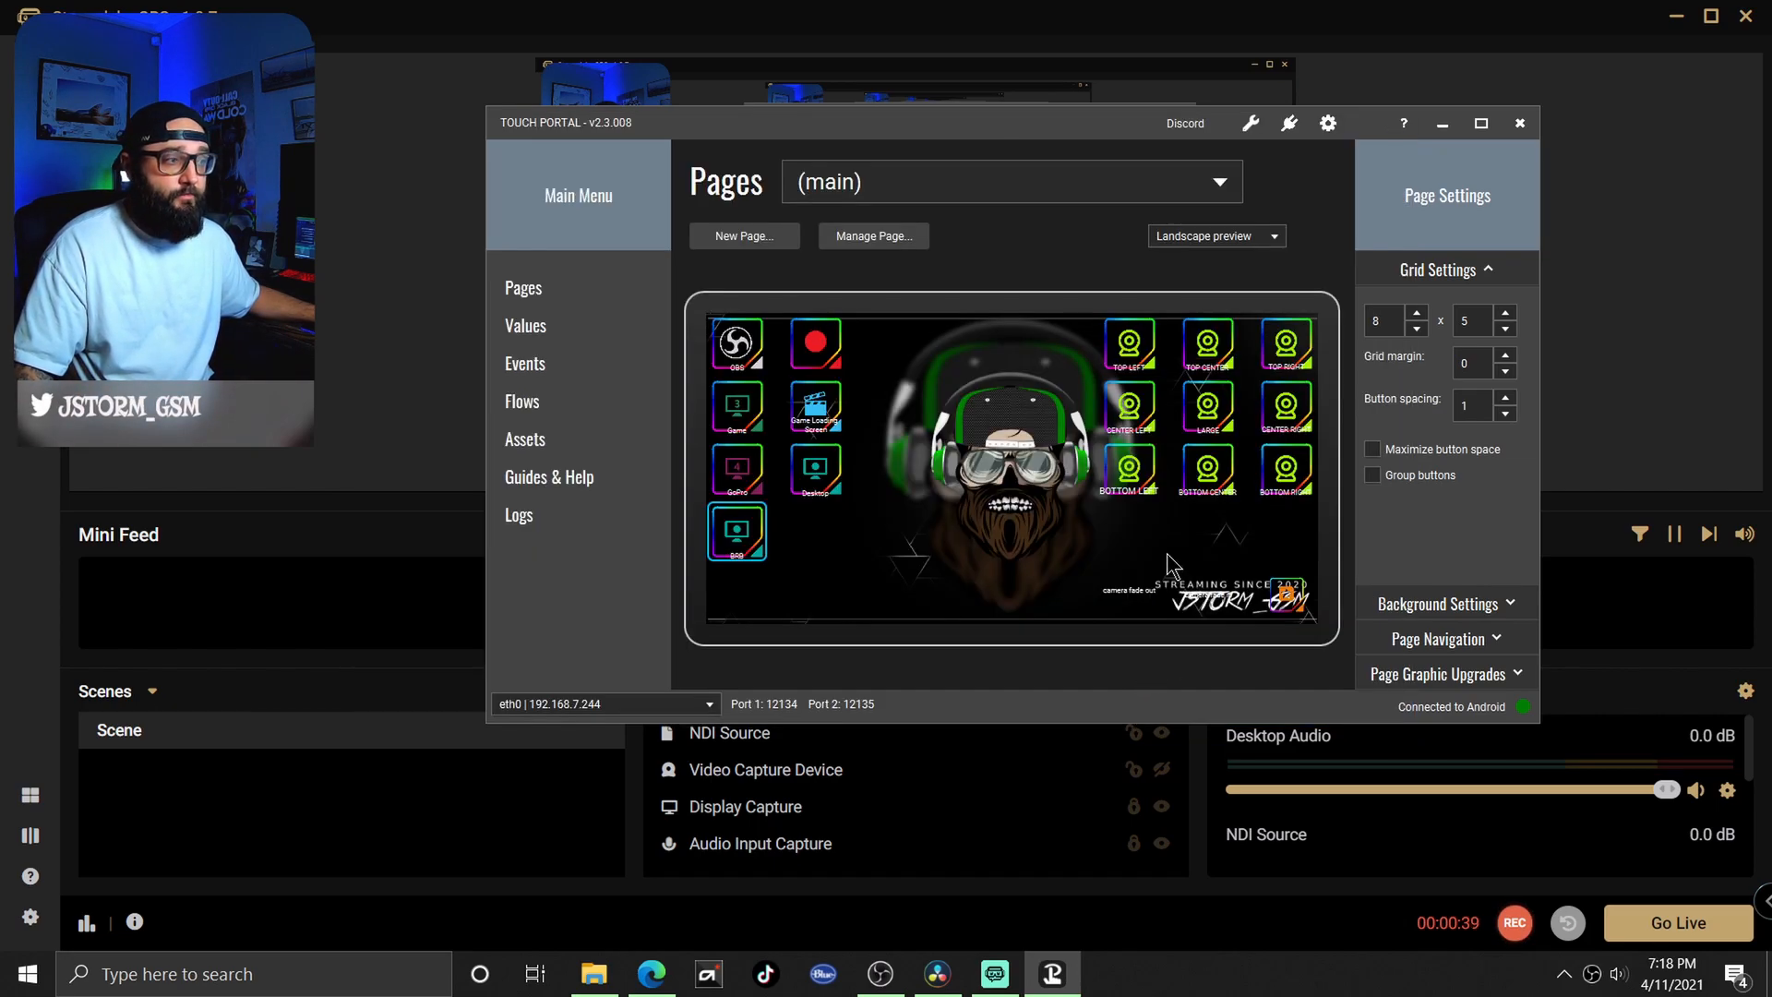
left_click(1165, 598)
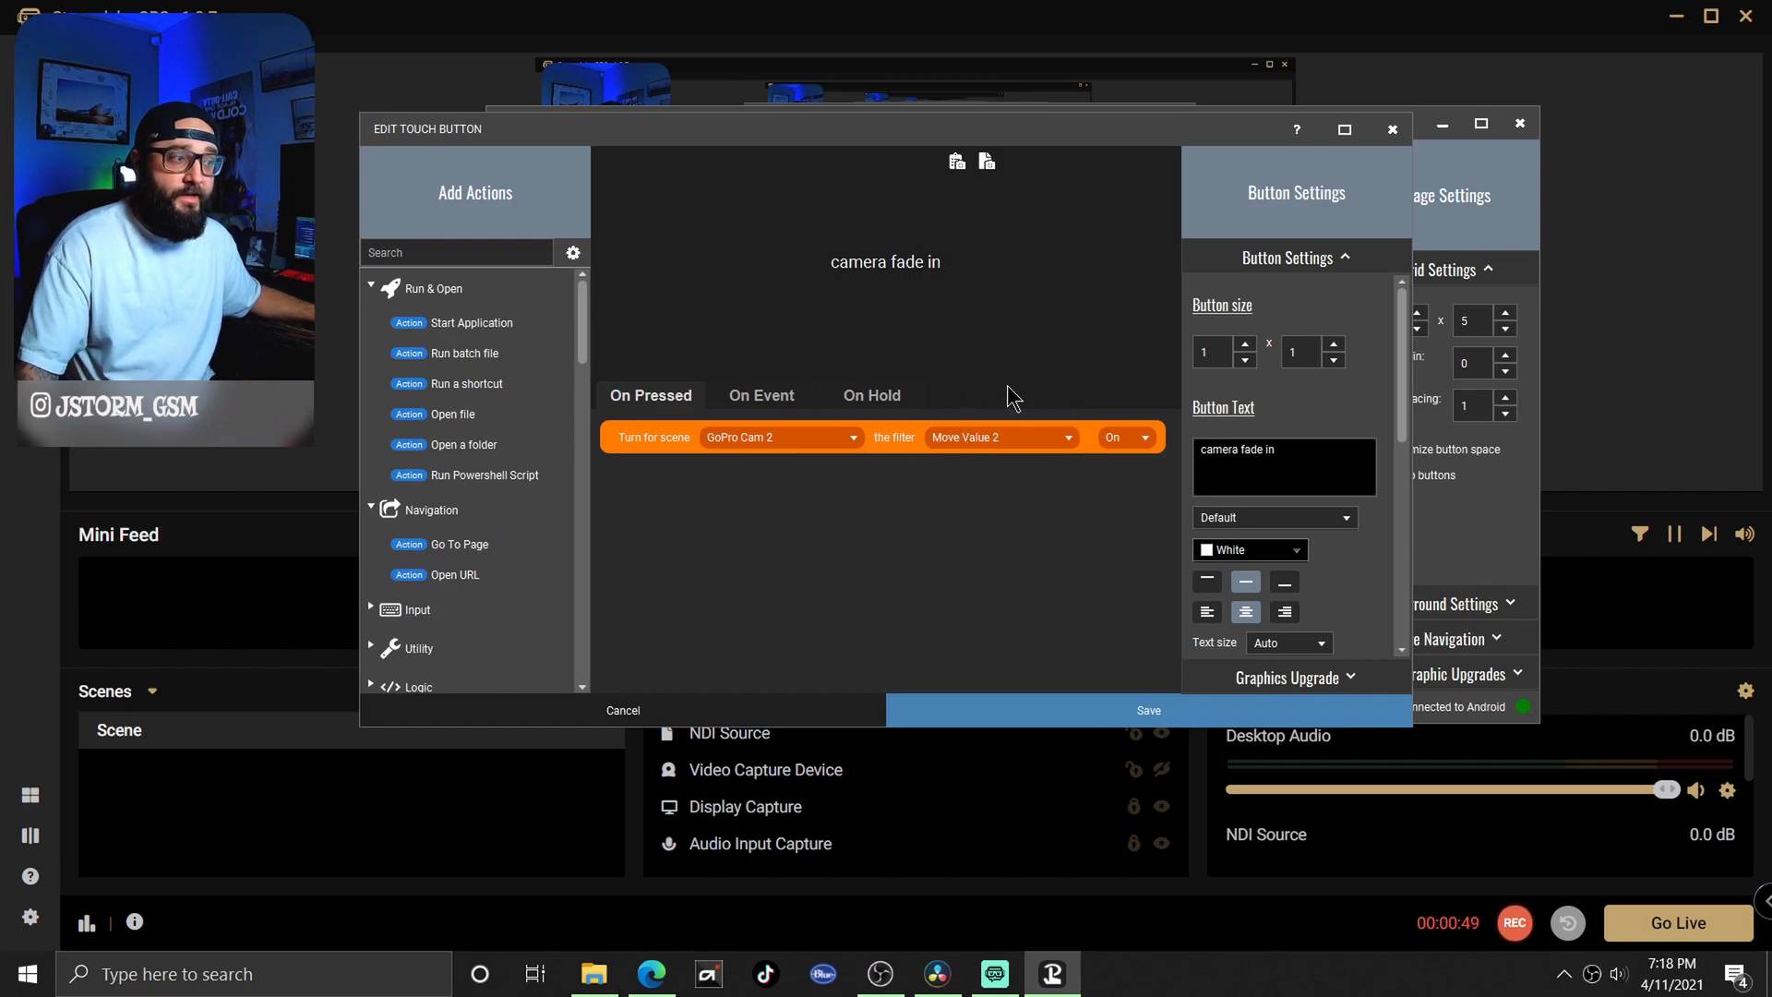
left_click(1096, 711)
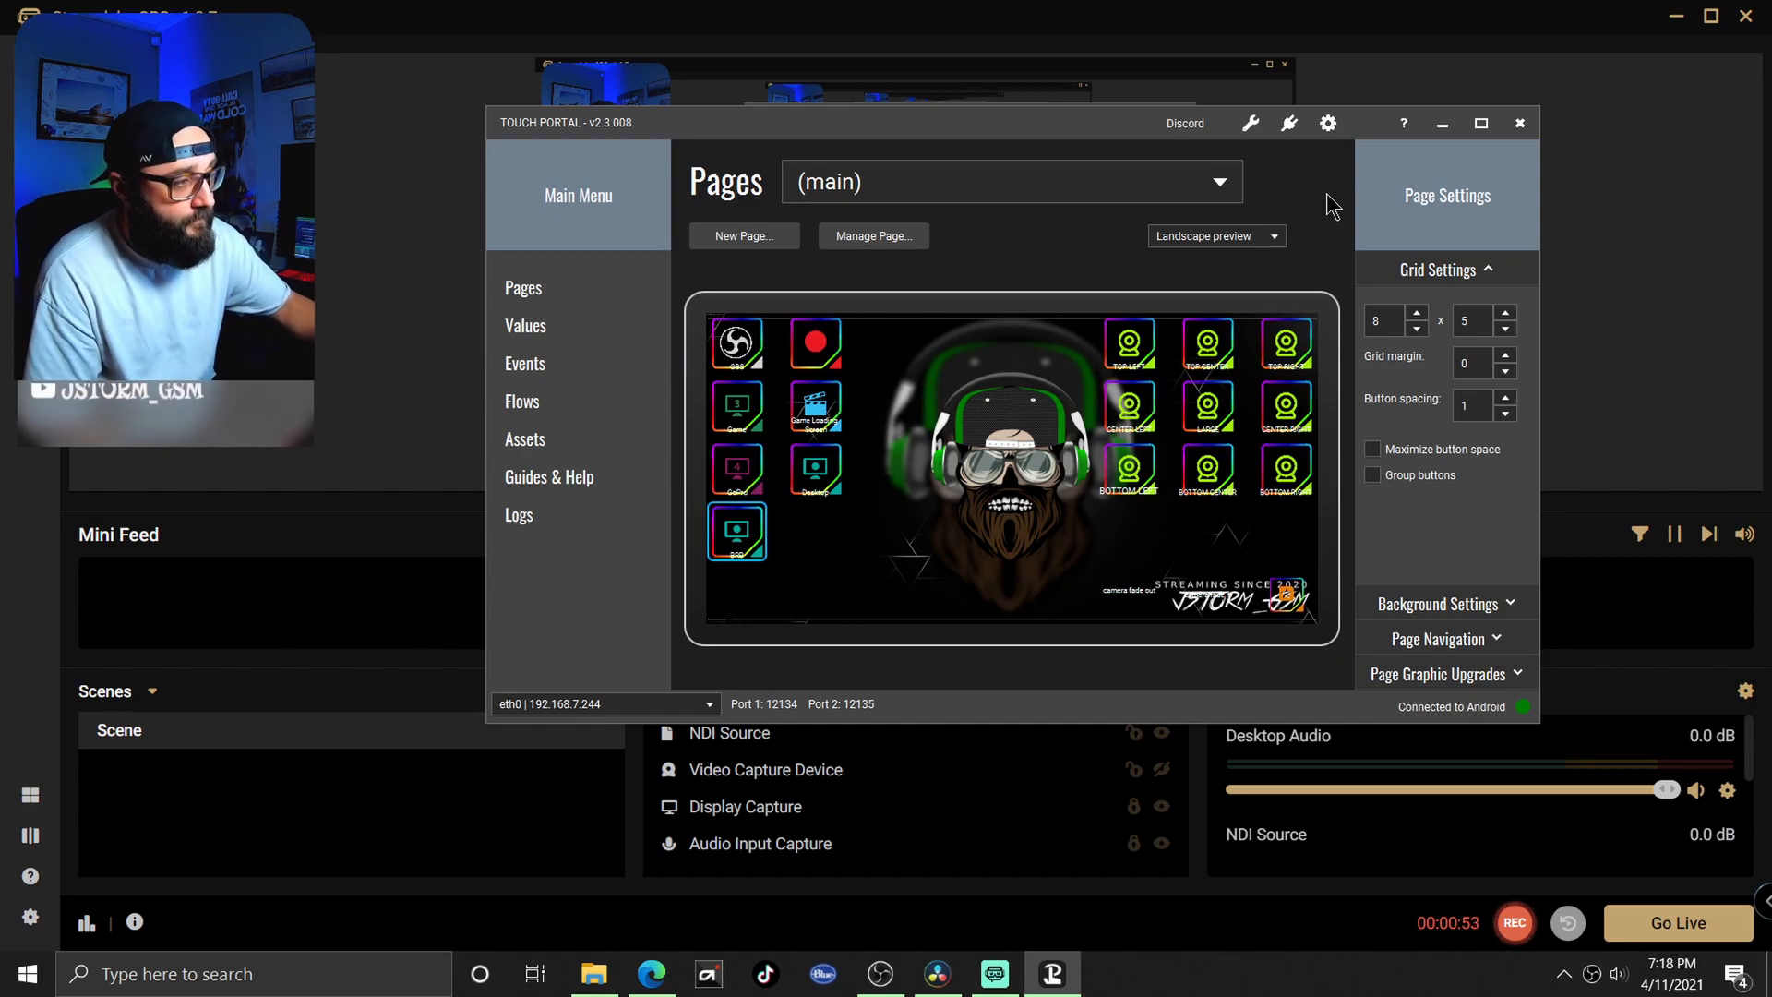
- Minimize Touch Portal, switch back to OBS Studio and close the filters window of GoPro Cam 2
left_click(1445, 124)
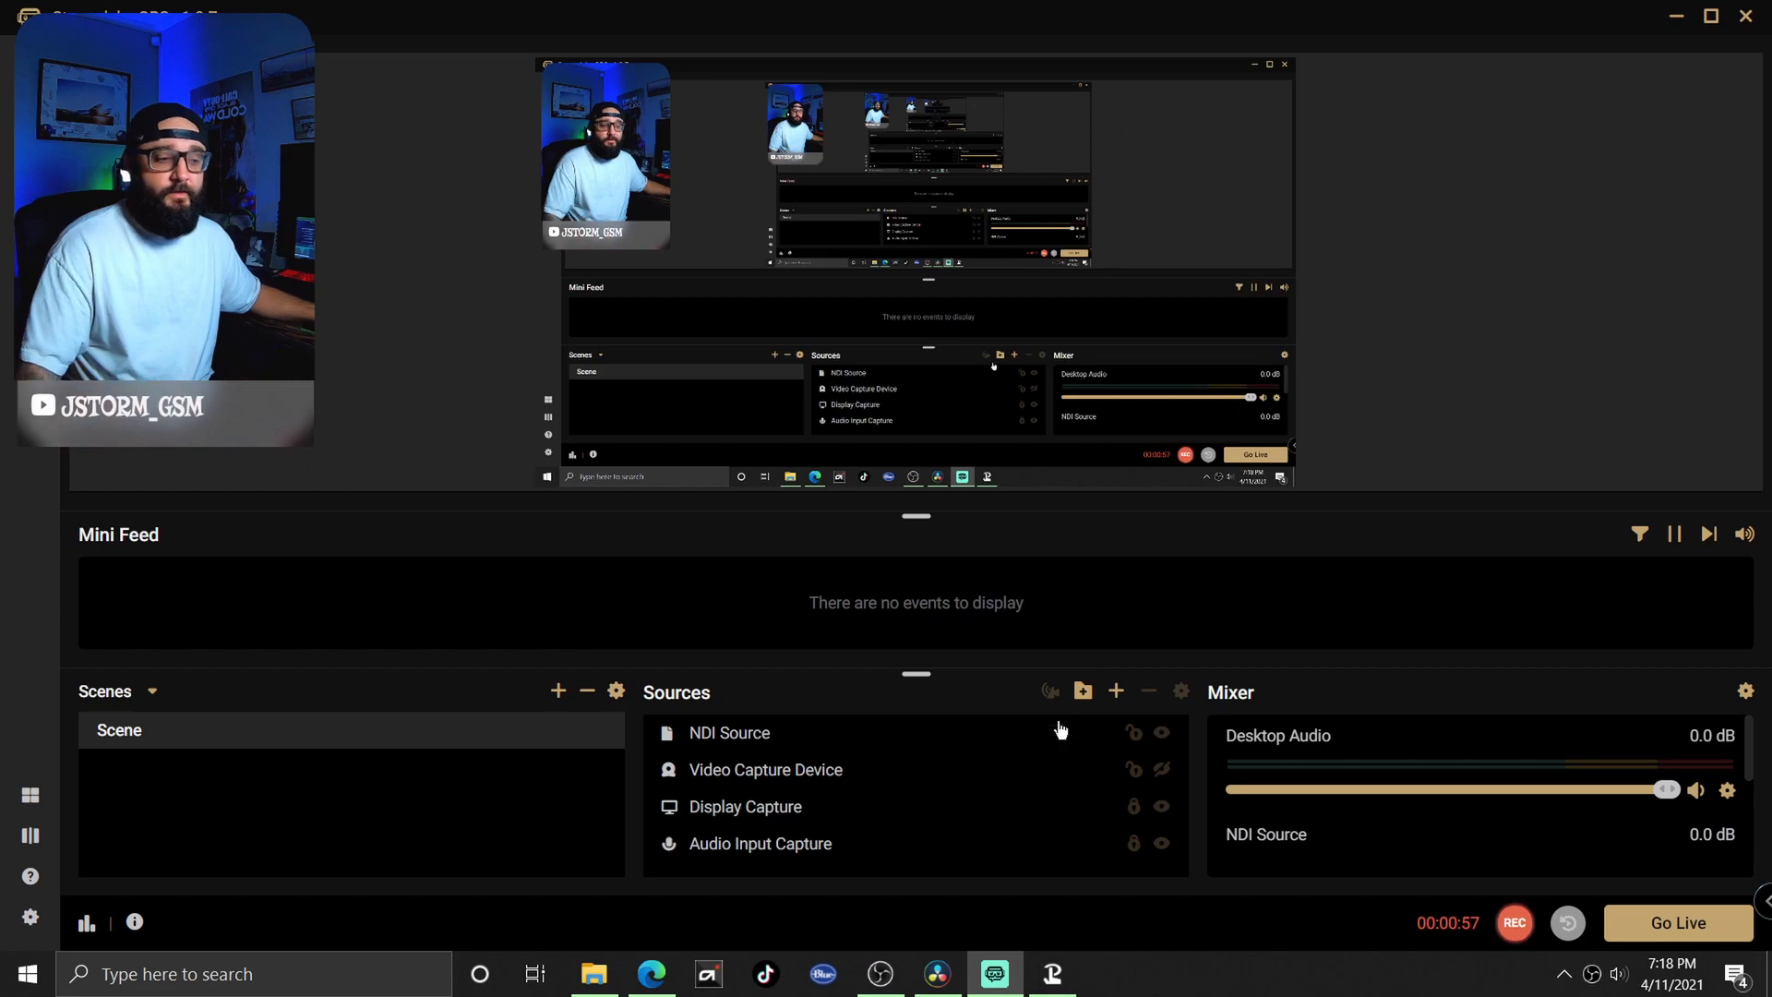
left_click(881, 973)
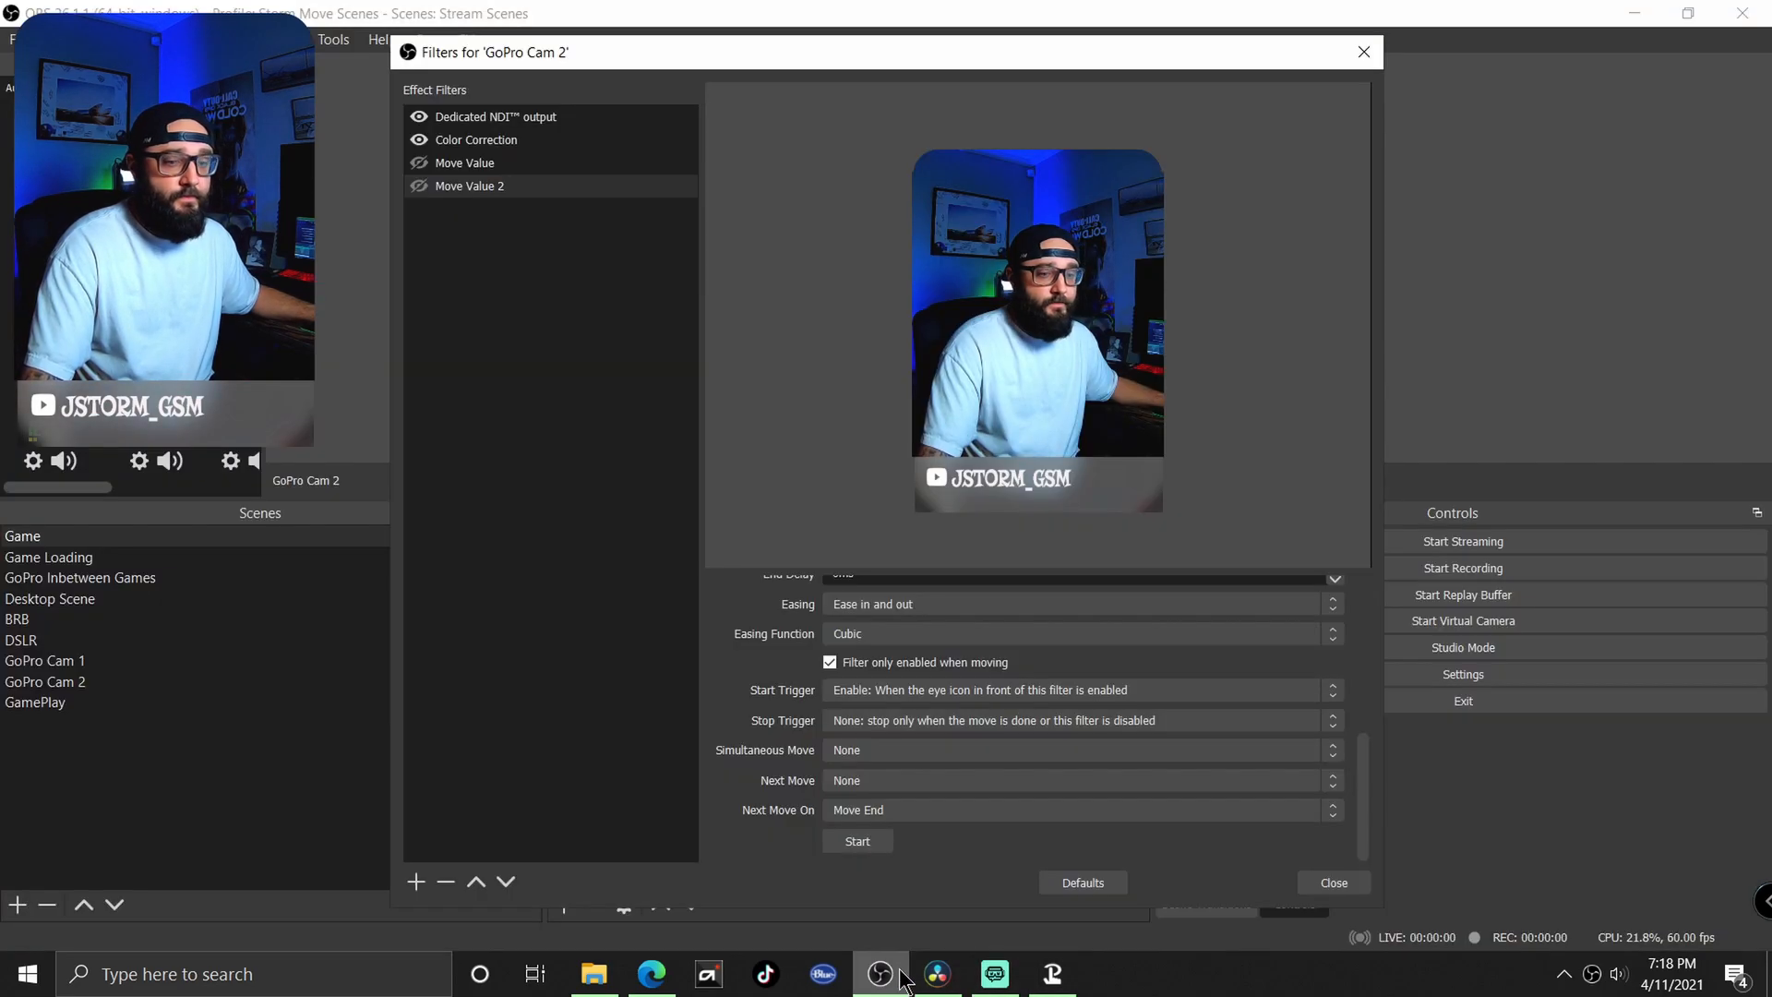
left_click(1364, 52)
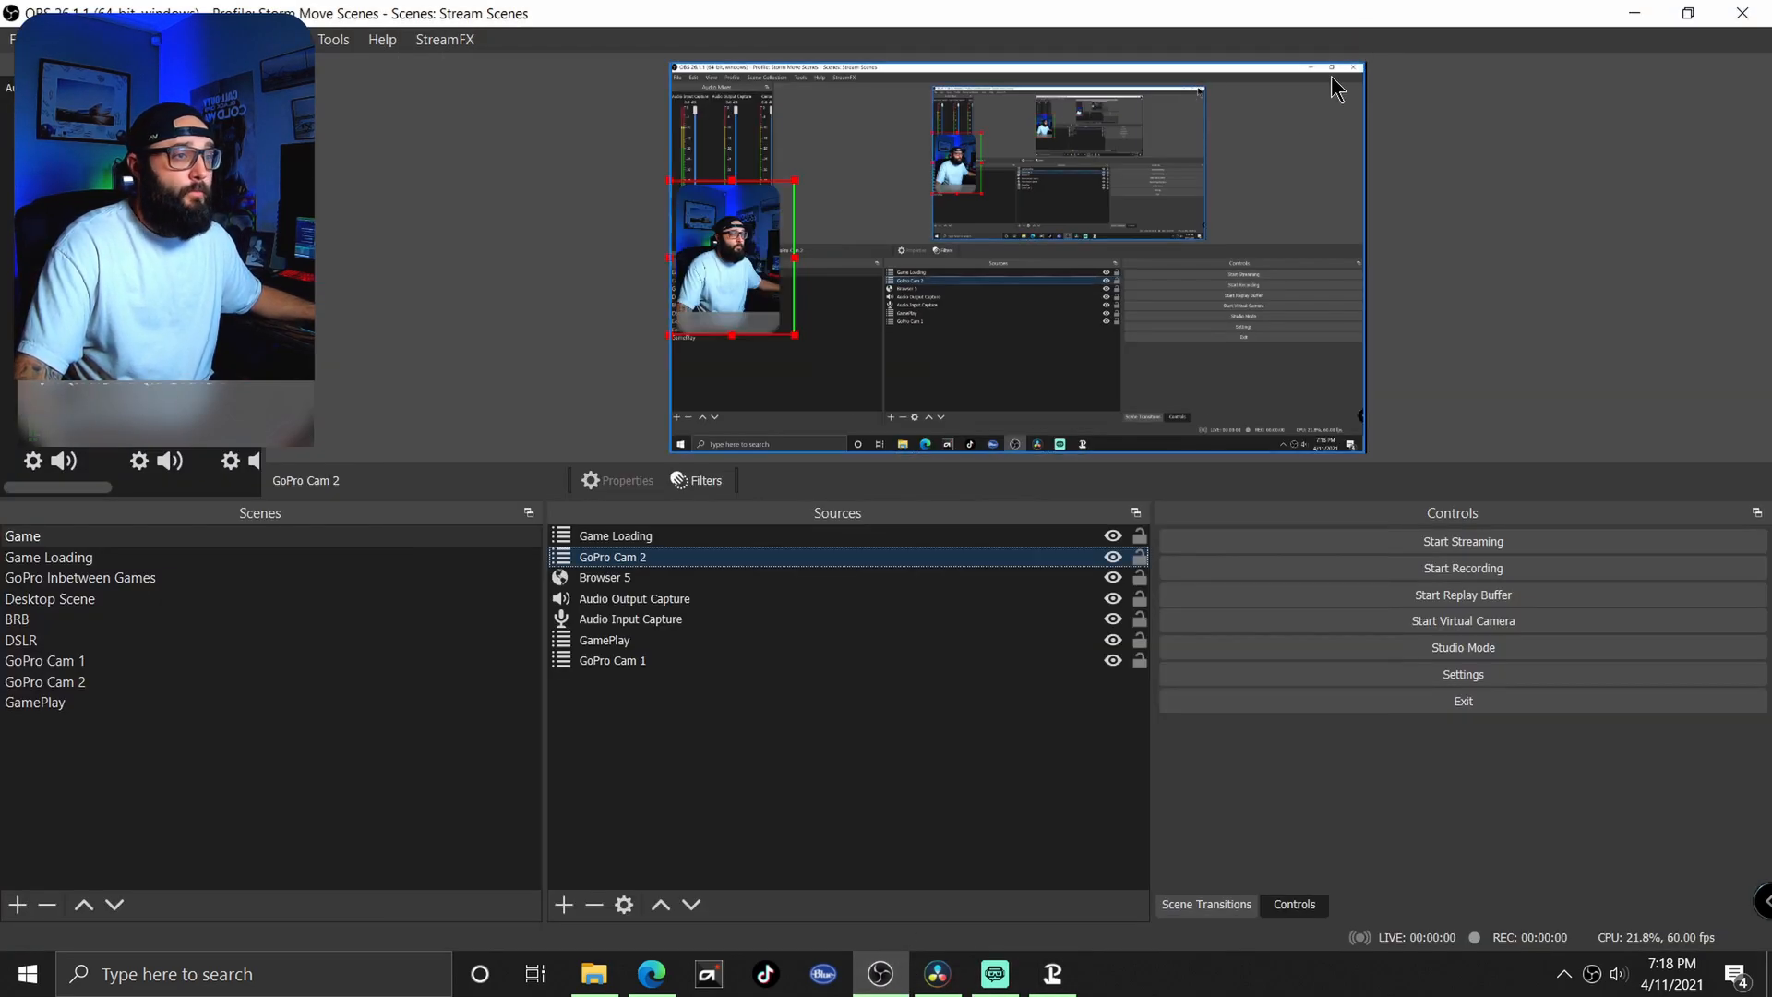